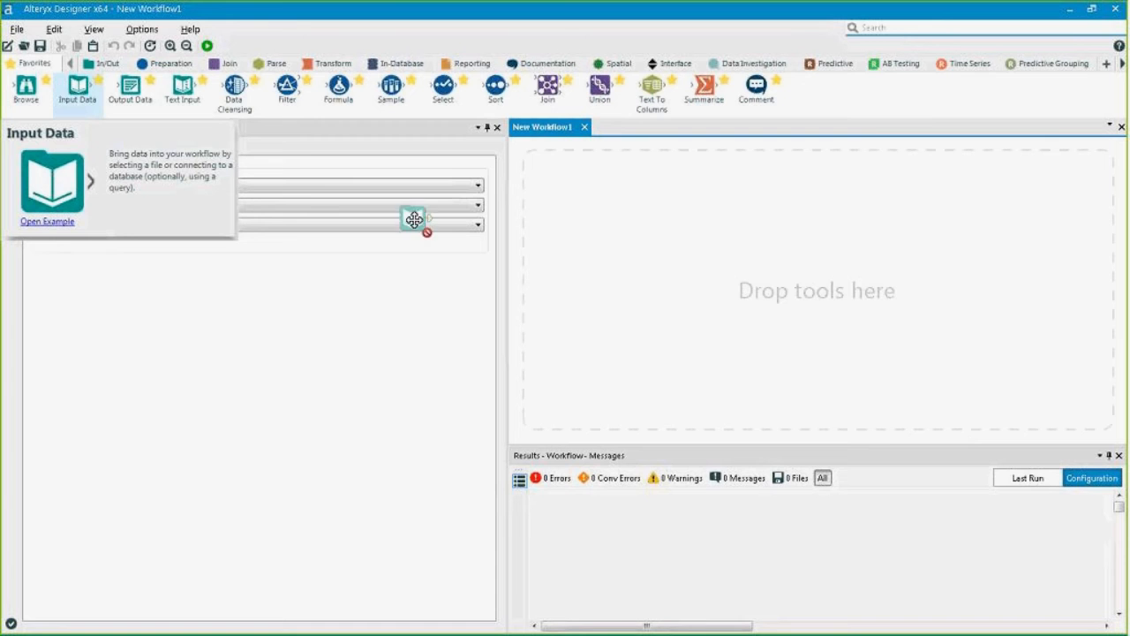
Start a file connection for the Input Data tool and browse to C:\SVN3\data_connection_modules\dynamic_inputs\data.
left_click(486, 163)
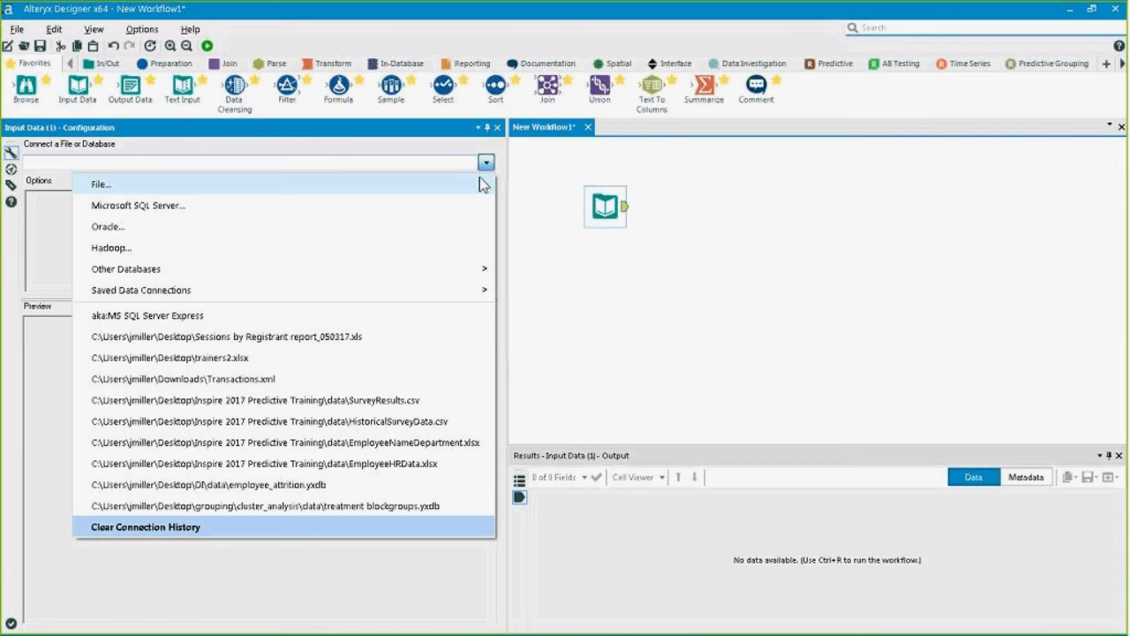
left_click(432, 191)
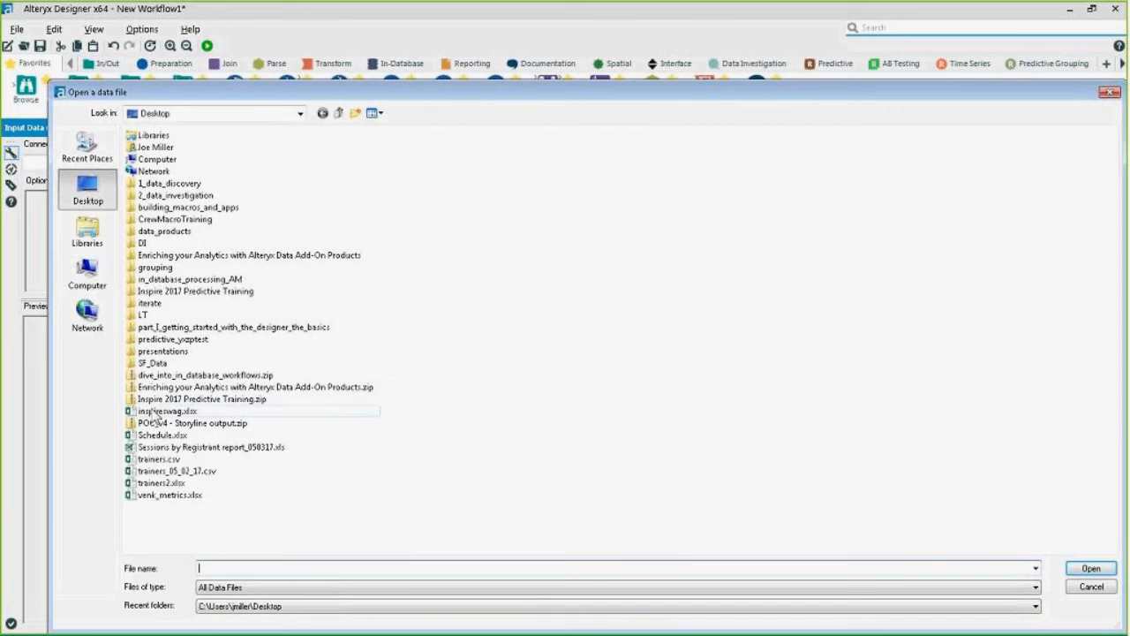
left_click(86, 274)
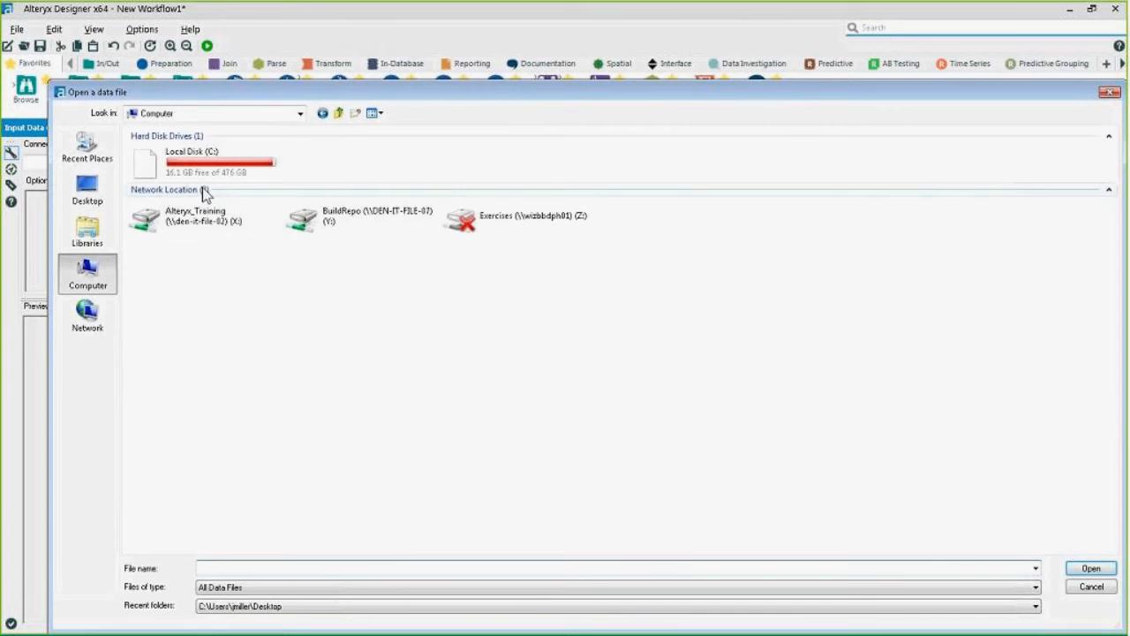
double_click(182, 152)
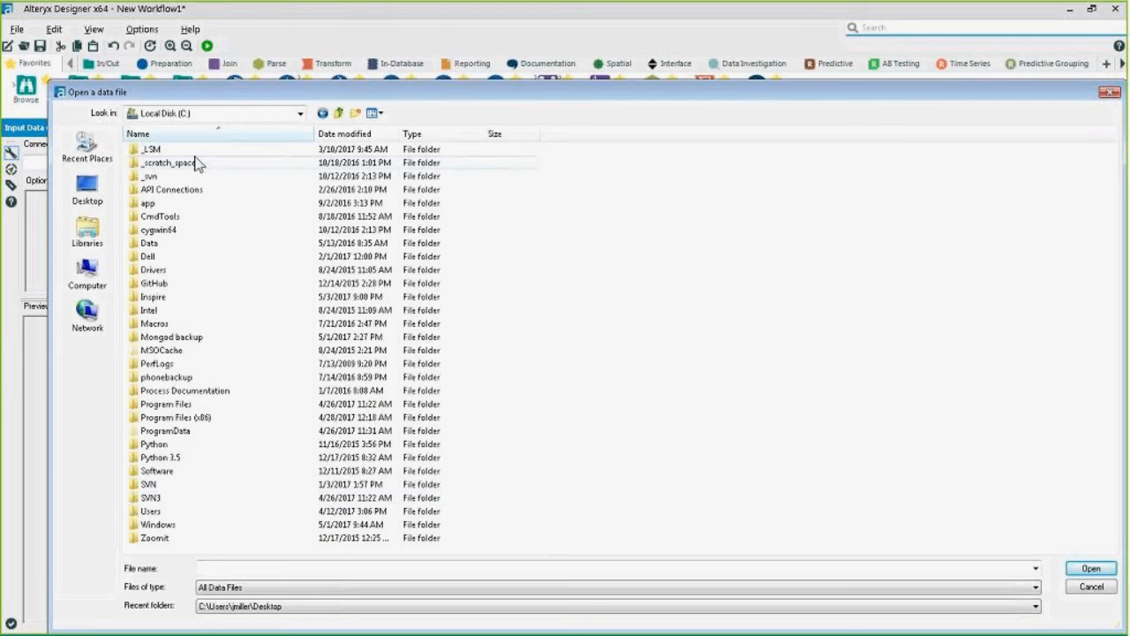
double_click(149, 498)
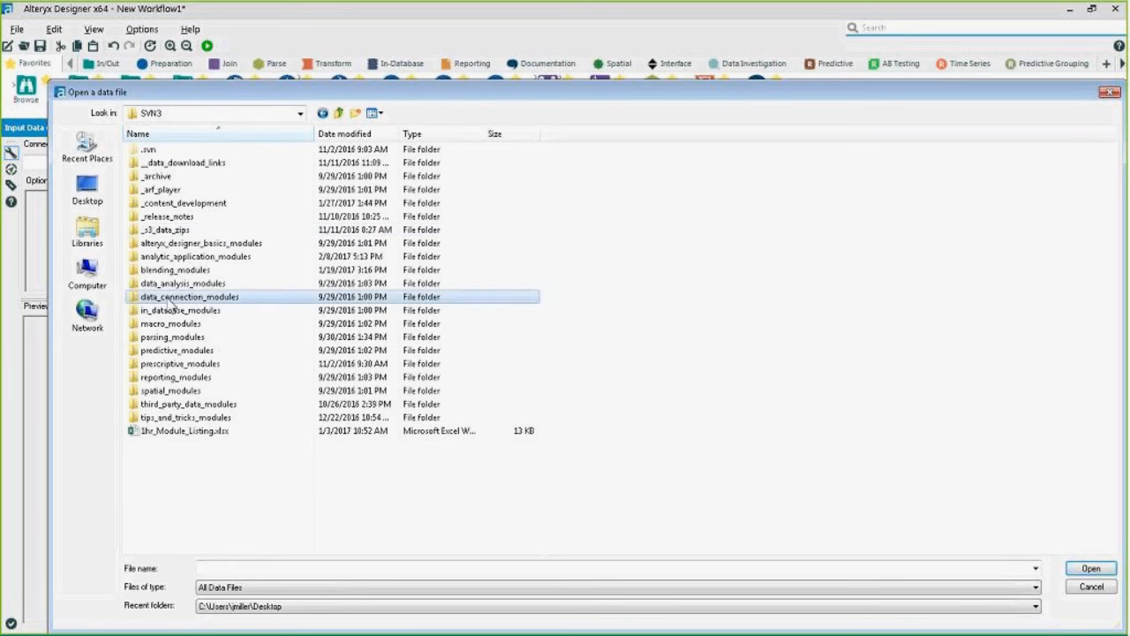
double_click(177, 296)
double_click(182, 156)
left_click(182, 155)
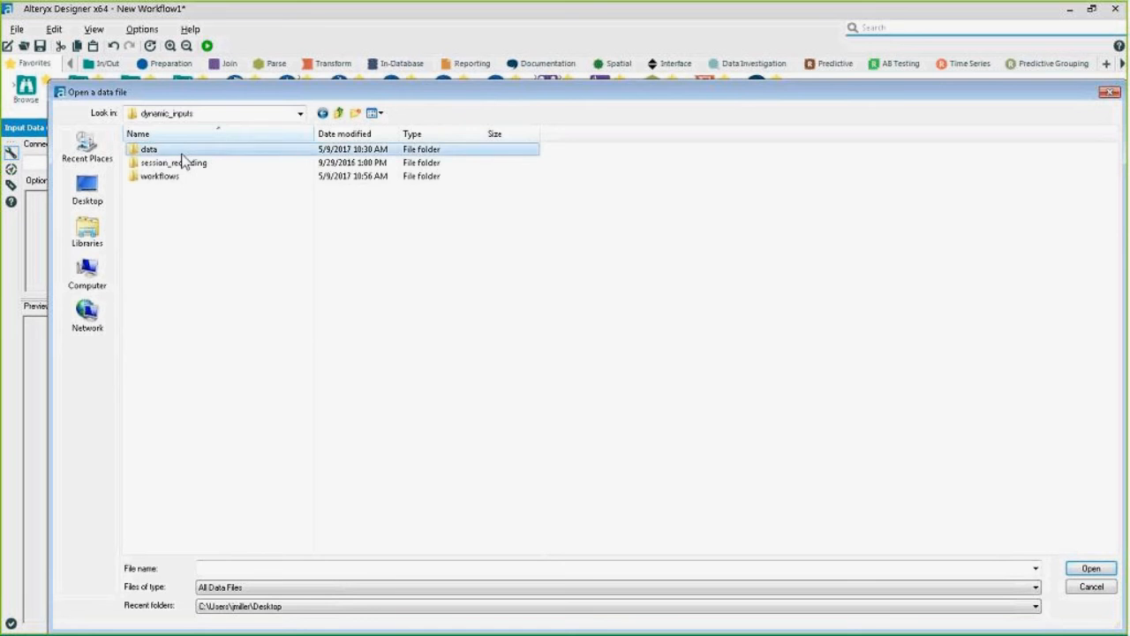
double_click(182, 156)
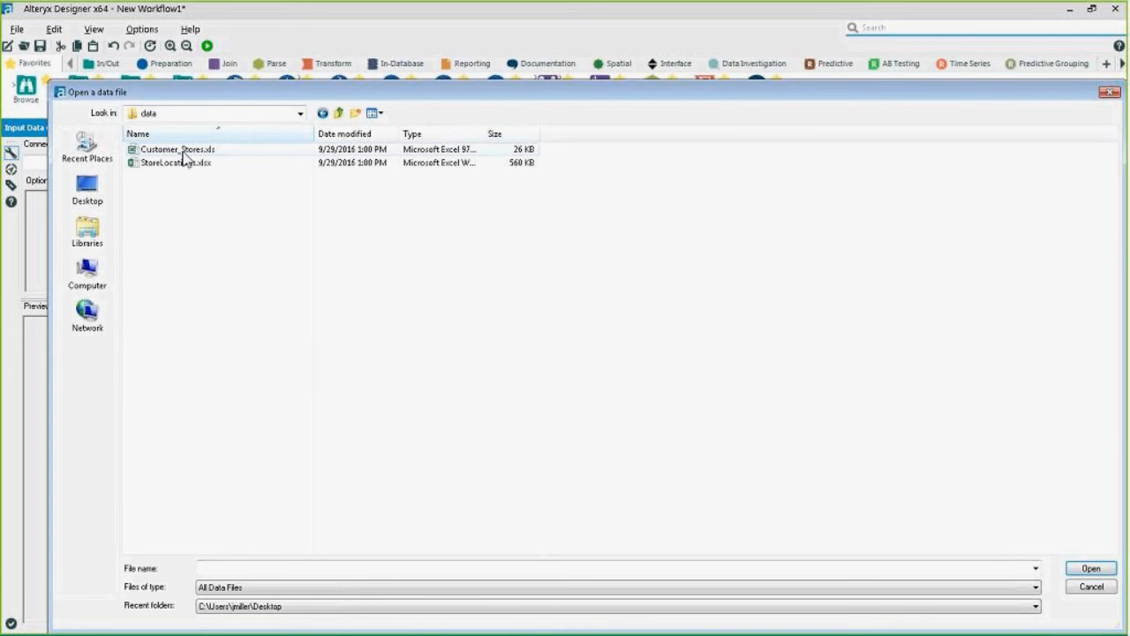
Load the Customer_Stores$ sheet of Customer_Stores.xls into the Input Data tool.
double_click(182, 151)
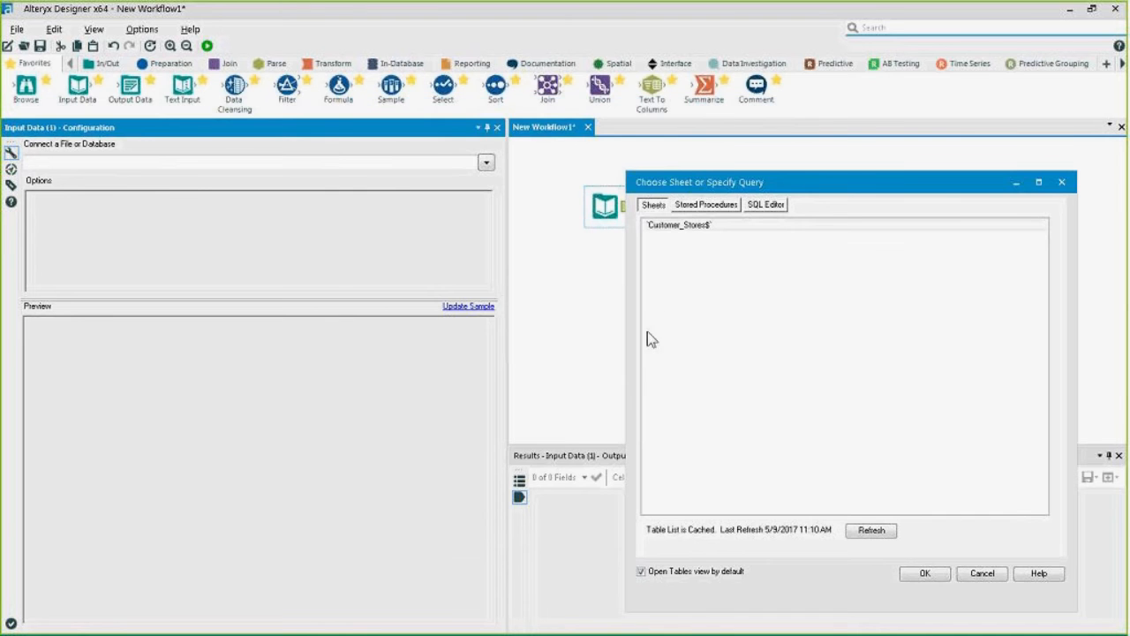
left_click_drag(702, 182, 428, 147)
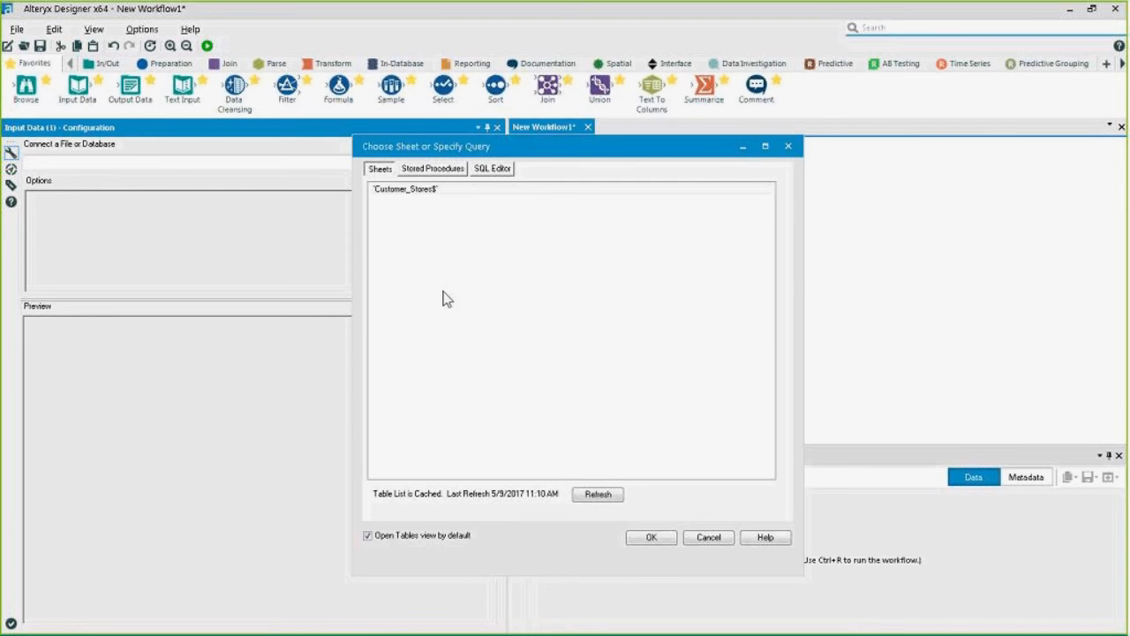
left_click(404, 189)
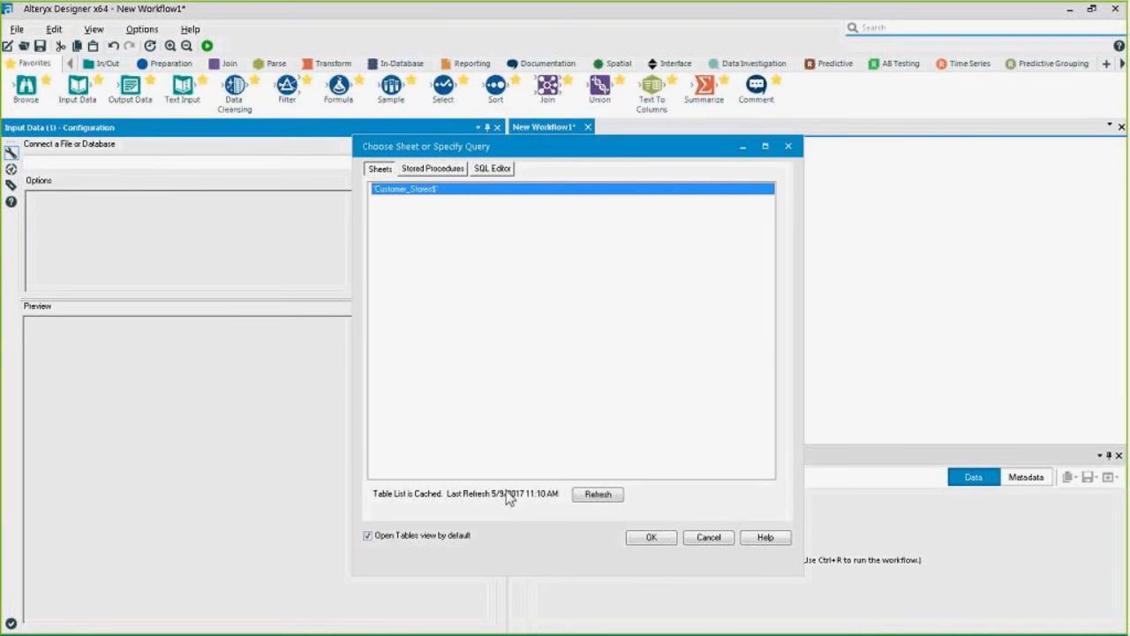
left_click(651, 540)
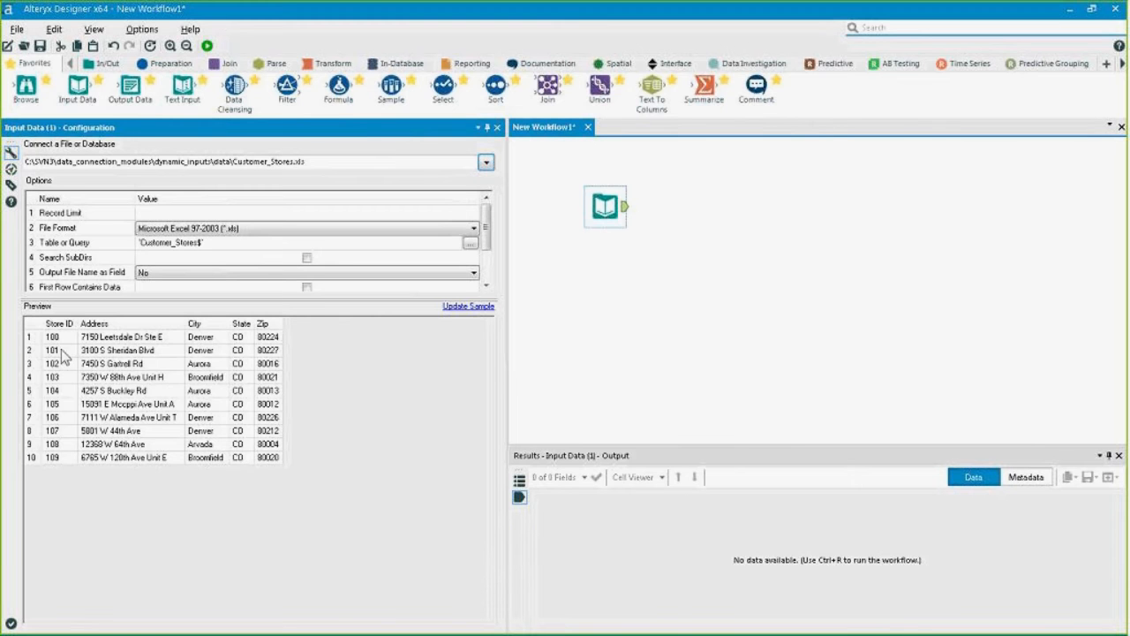
Check the customer store rows in the preview and run the workflow.
left_click_drag(57, 341, 226, 446)
left_click(116, 445)
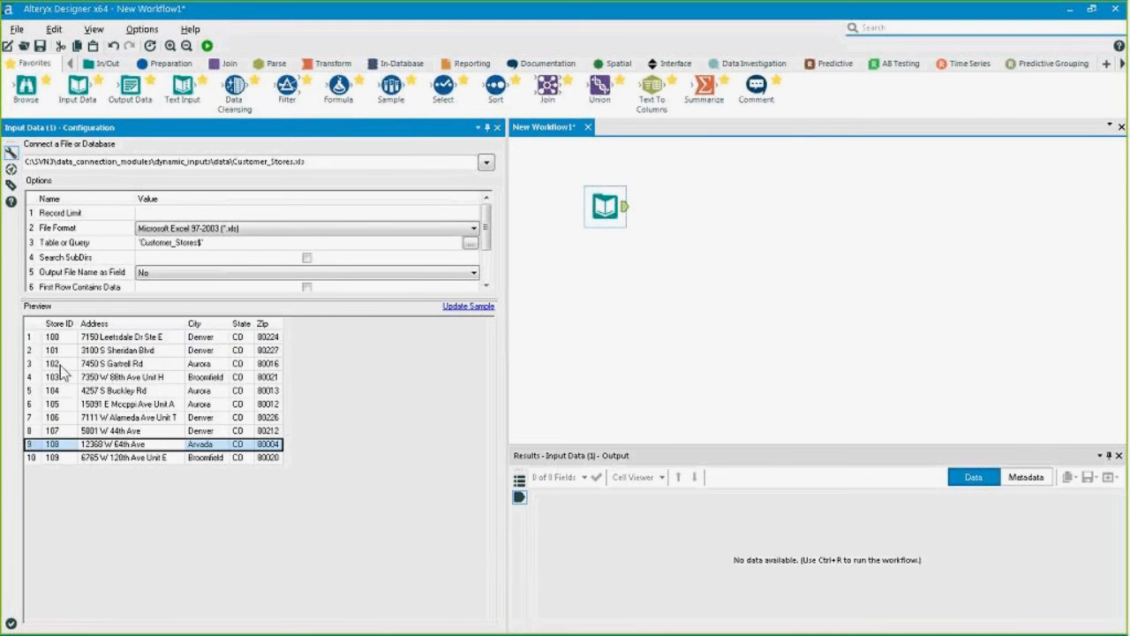
left_click_drag(62, 341, 70, 468)
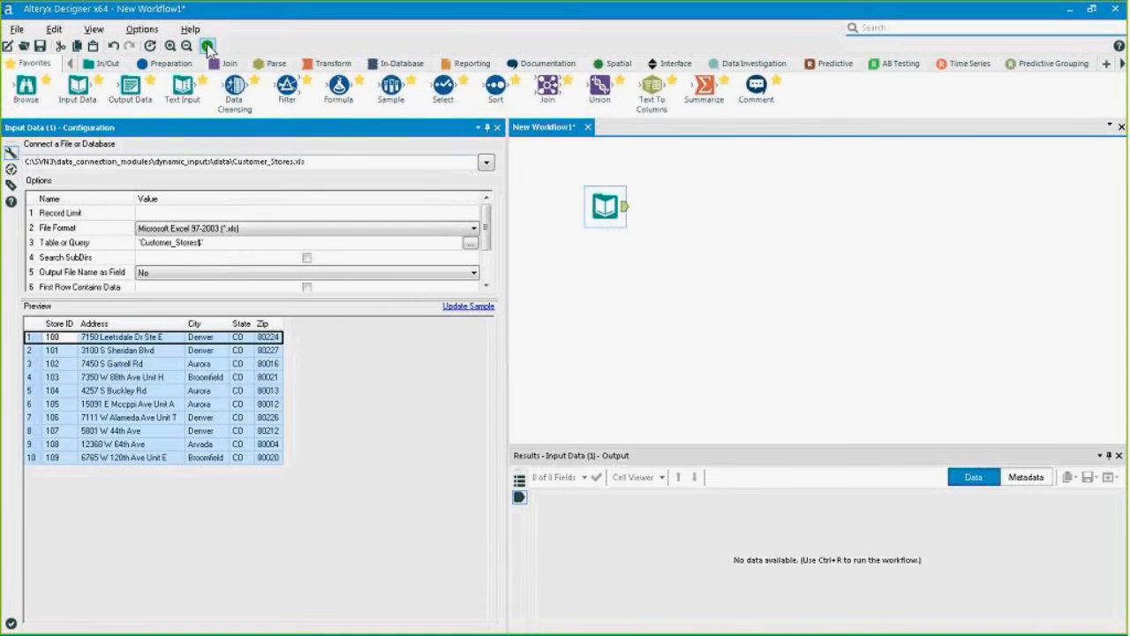
left_click(206, 45)
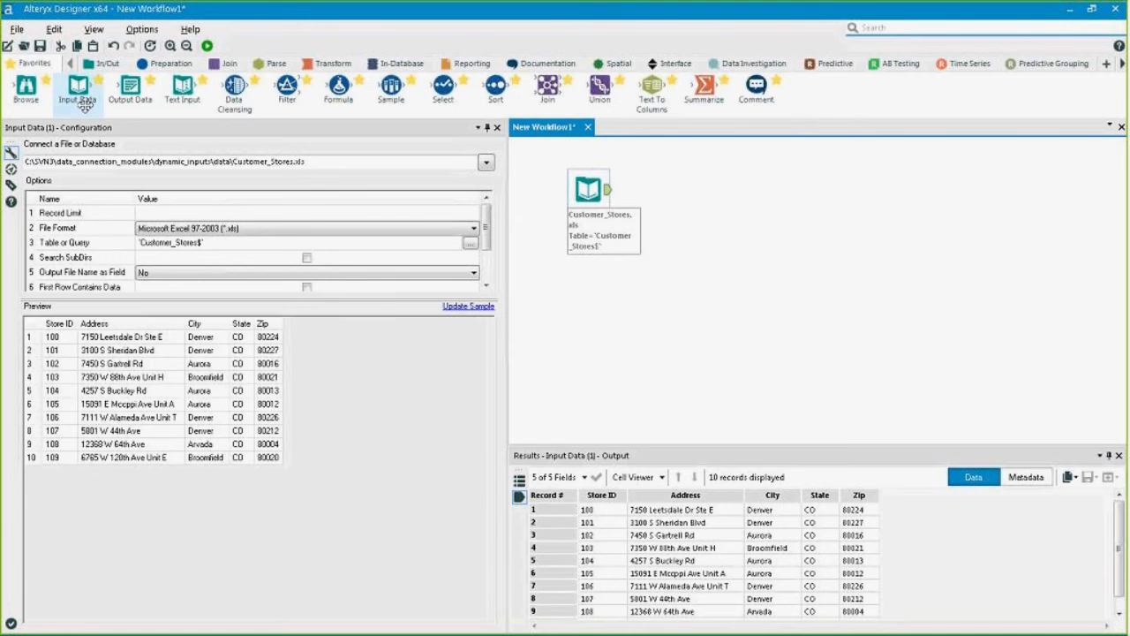
Add a second Input Data tool below the first and choose StoreLocations.xlsx as its source file.
left_click_drag(78, 98, 590, 314)
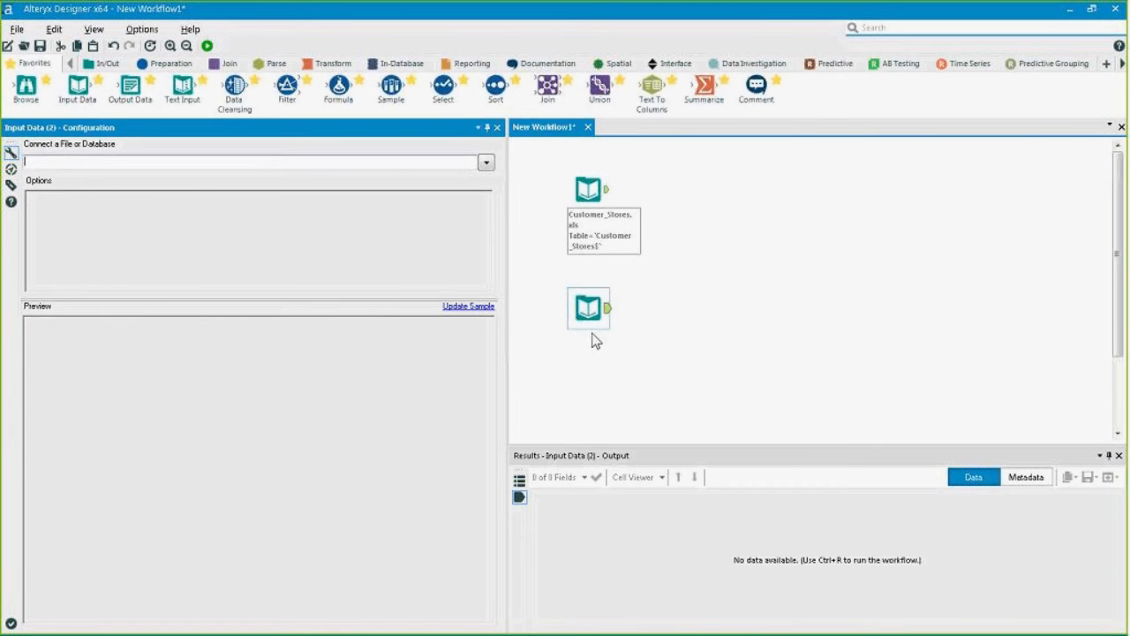
left_click(486, 165)
left_click(403, 182)
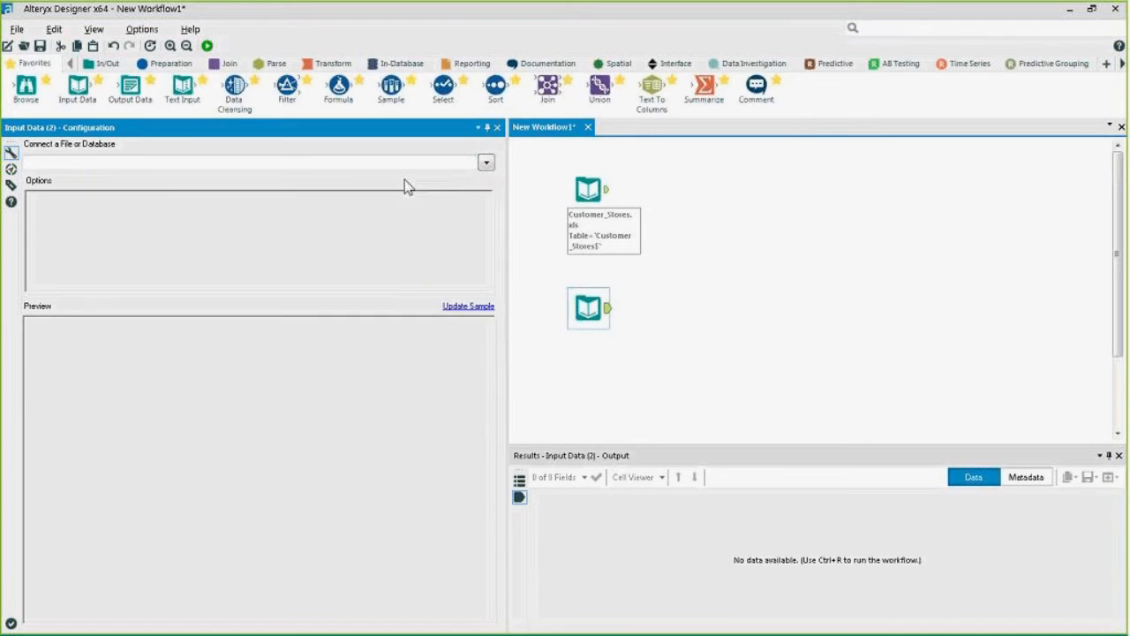
double_click(194, 164)
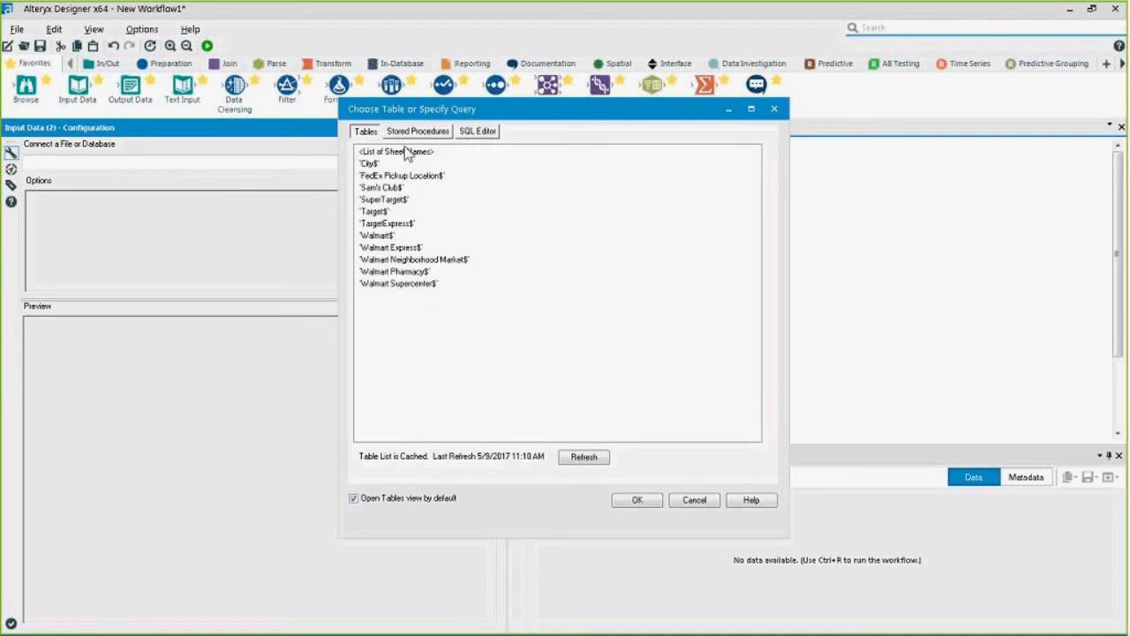
Look through the store sheets in StoreLocations.xlsx, load City$ into the second Input Data tool and move the tool slightly up.
left_click(371, 164)
left_click(372, 176)
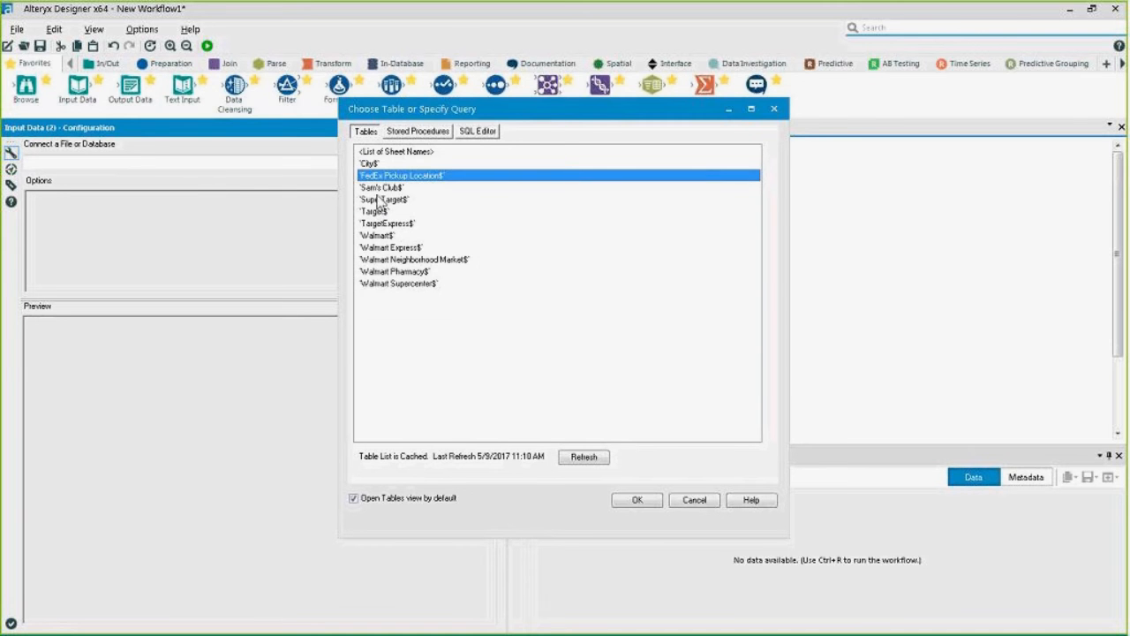
left_click(380, 199)
left_click(371, 175)
left_click(371, 164)
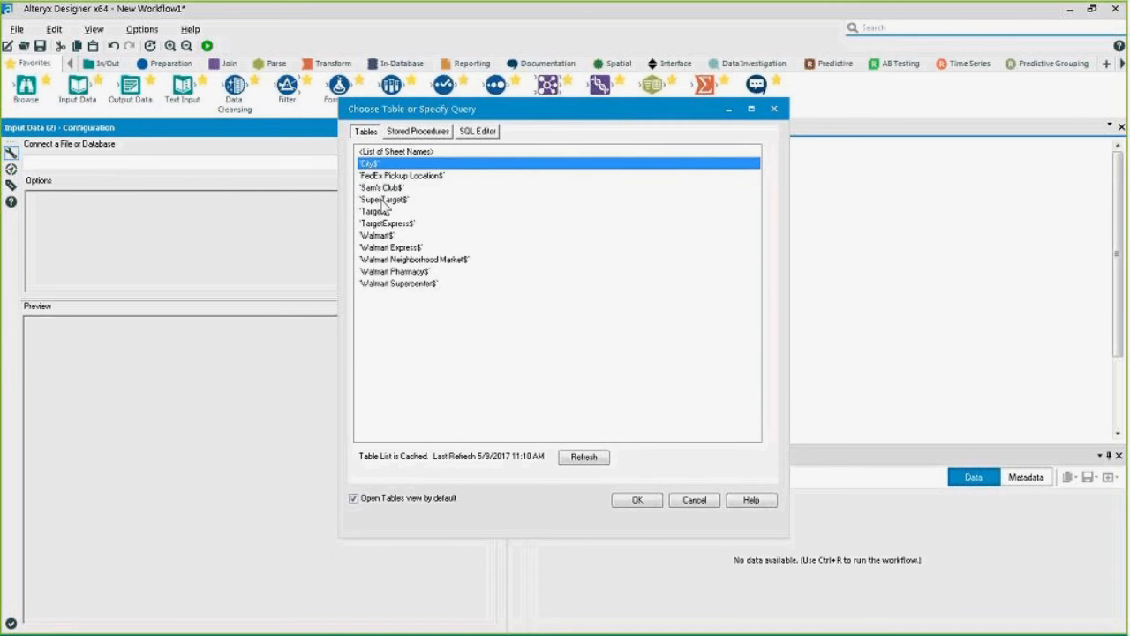
left_click(387, 177)
left_click(388, 200)
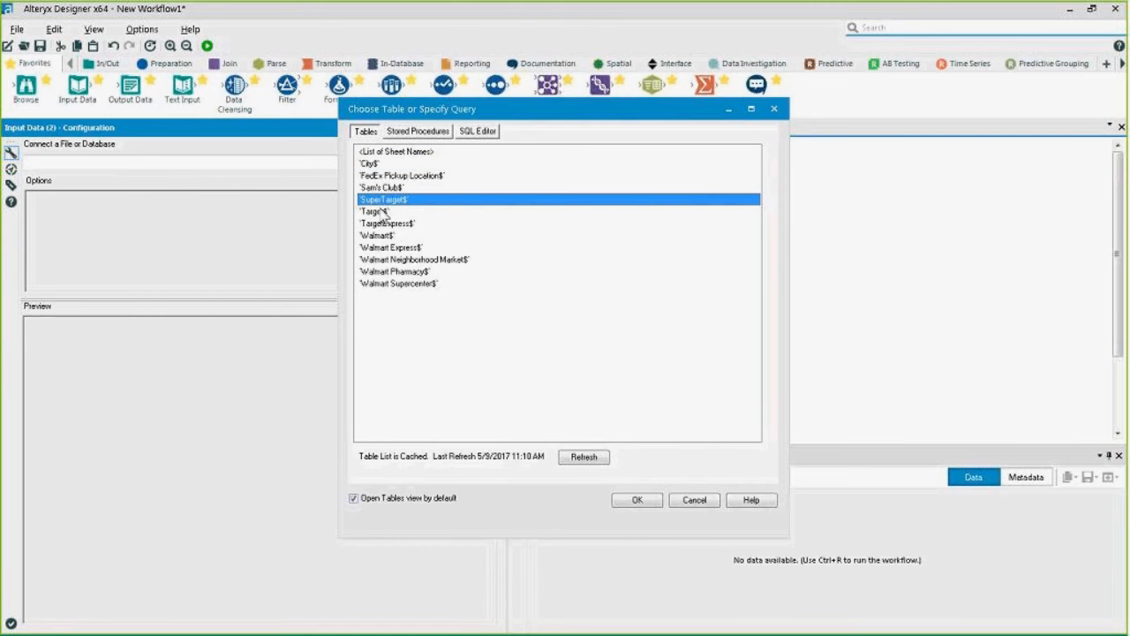
left_click(386, 212)
left_click(385, 166)
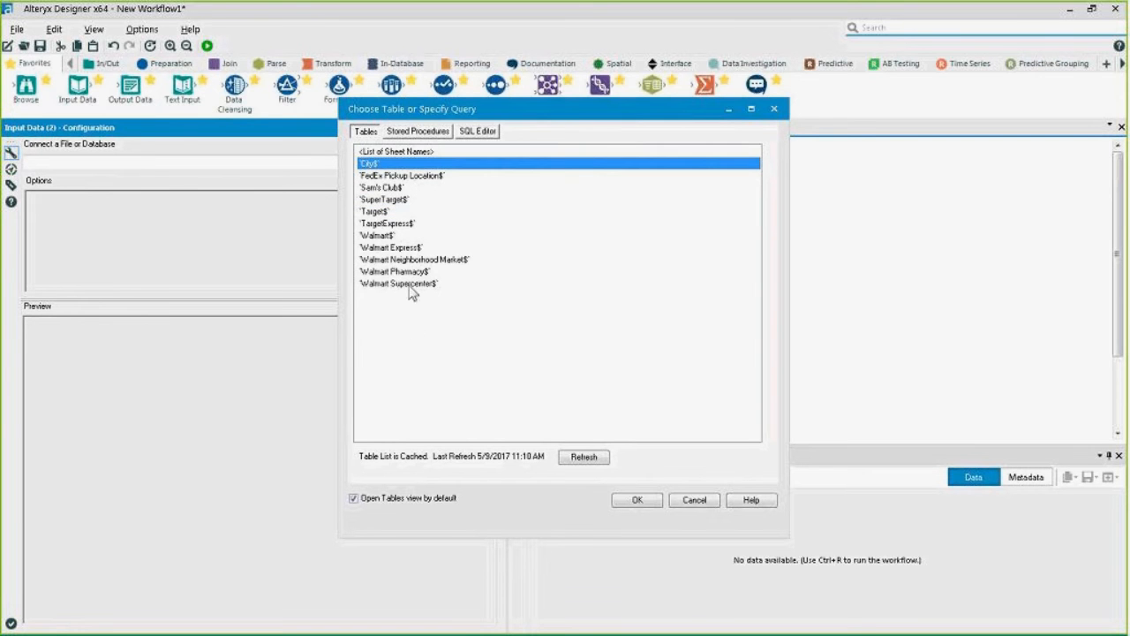
left_click(642, 500)
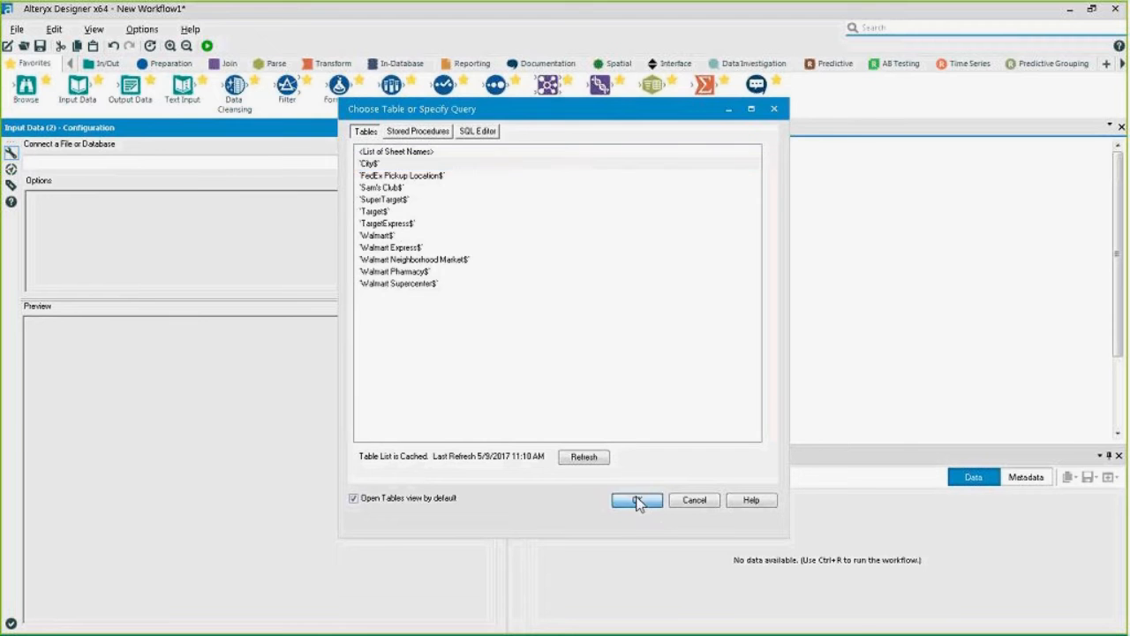
left_click_drag(581, 313, 581, 305)
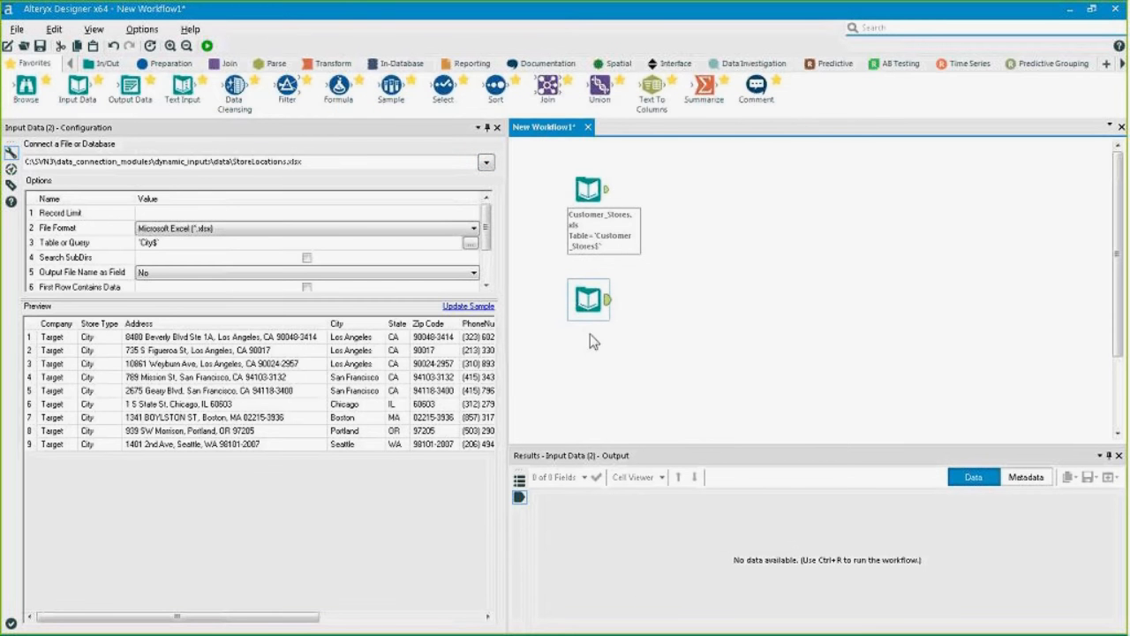
Duplicate the City$ input tool, place the copy below it and set its table to FedEx Pickup Location$.
key("ctrl+c")
key("ctrl+v")
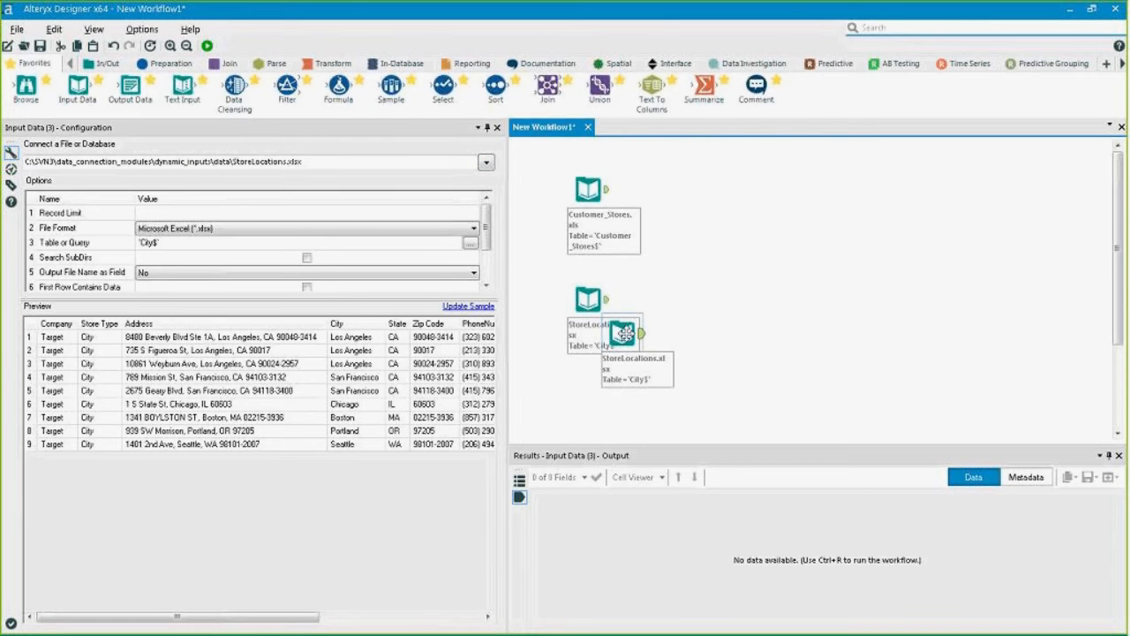
left_click_drag(621, 324, 586, 367)
left_click(470, 243)
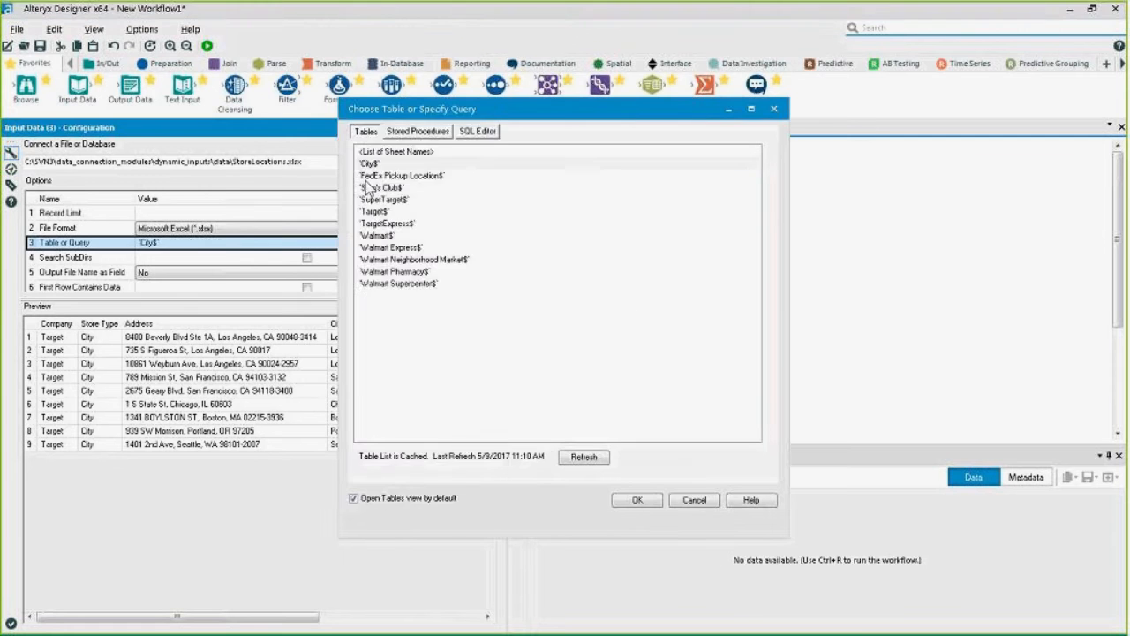
double_click(366, 186)
left_click(965, 347)
Duplicate the FedEx Pickup Location$ input tool, place the copy below it and set its table to Sam's Club$.
scroll(782, 358, "down", 3)
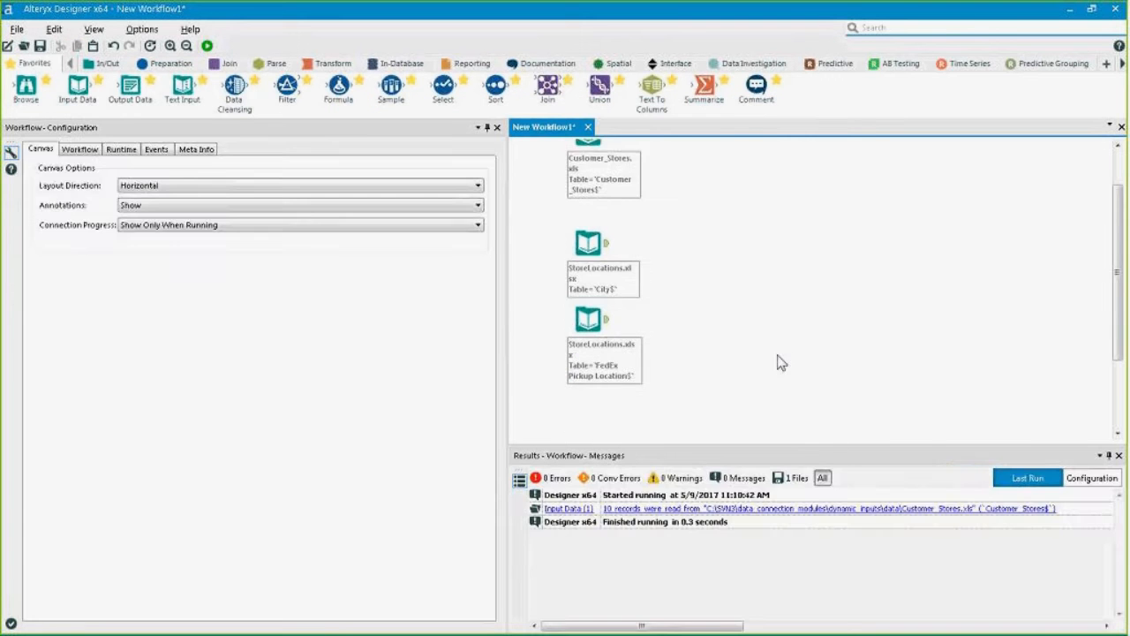
left_click(599, 298)
left_click_drag(600, 299, 572, 369)
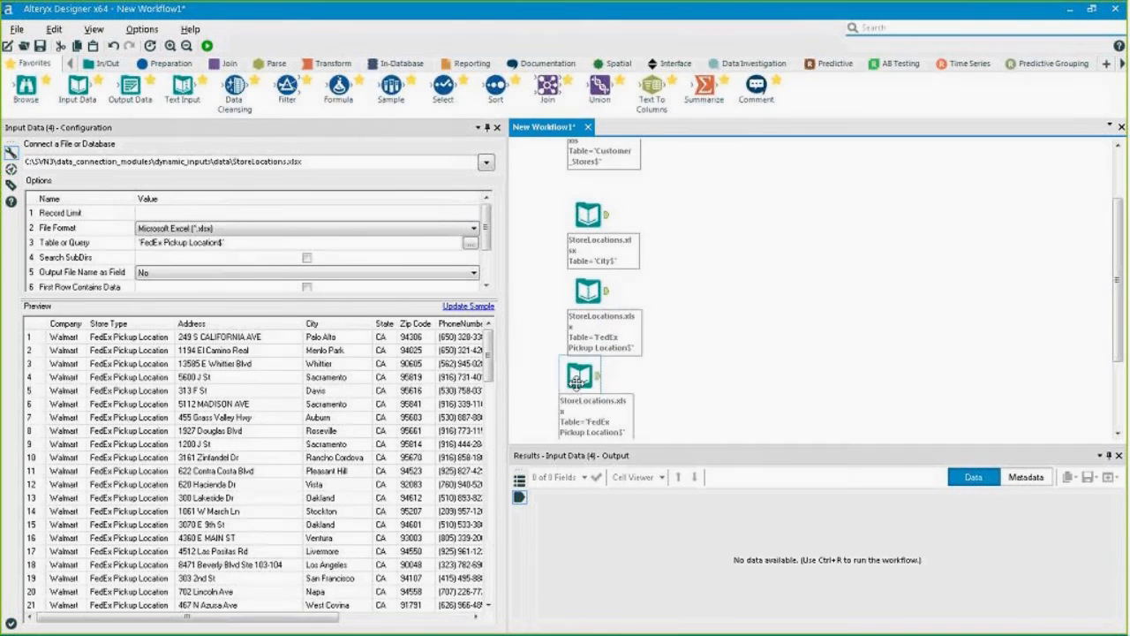
left_click(470, 242)
double_click(408, 187)
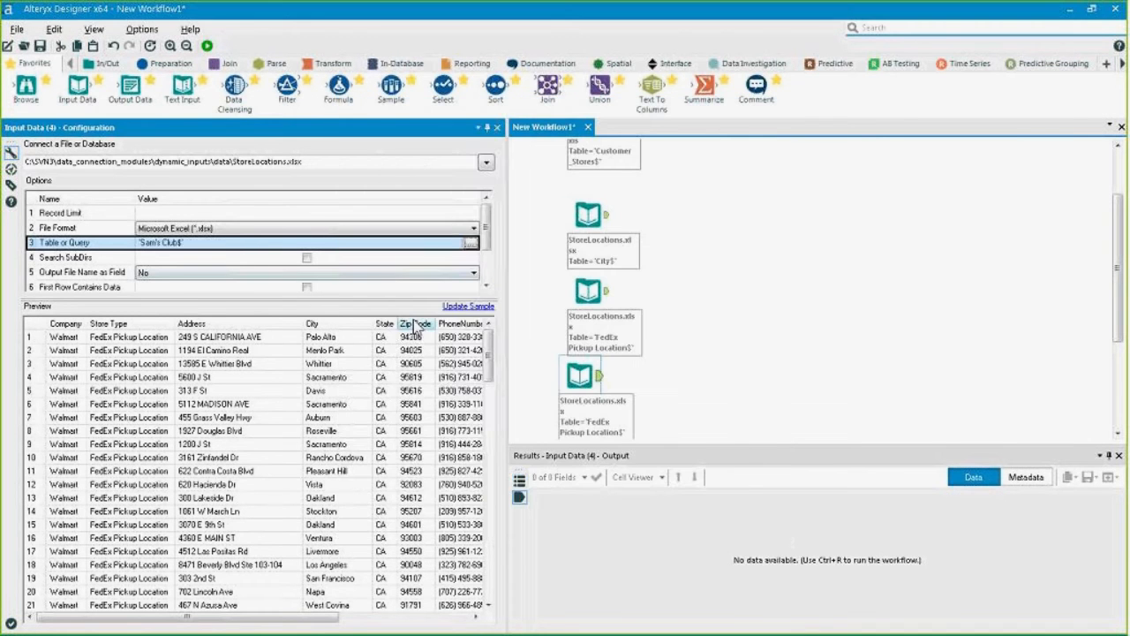
left_click(727, 383)
Review the three StoreLocations.xlsx input tools on the canvas and select them together.
scroll(727, 382, "down", 1)
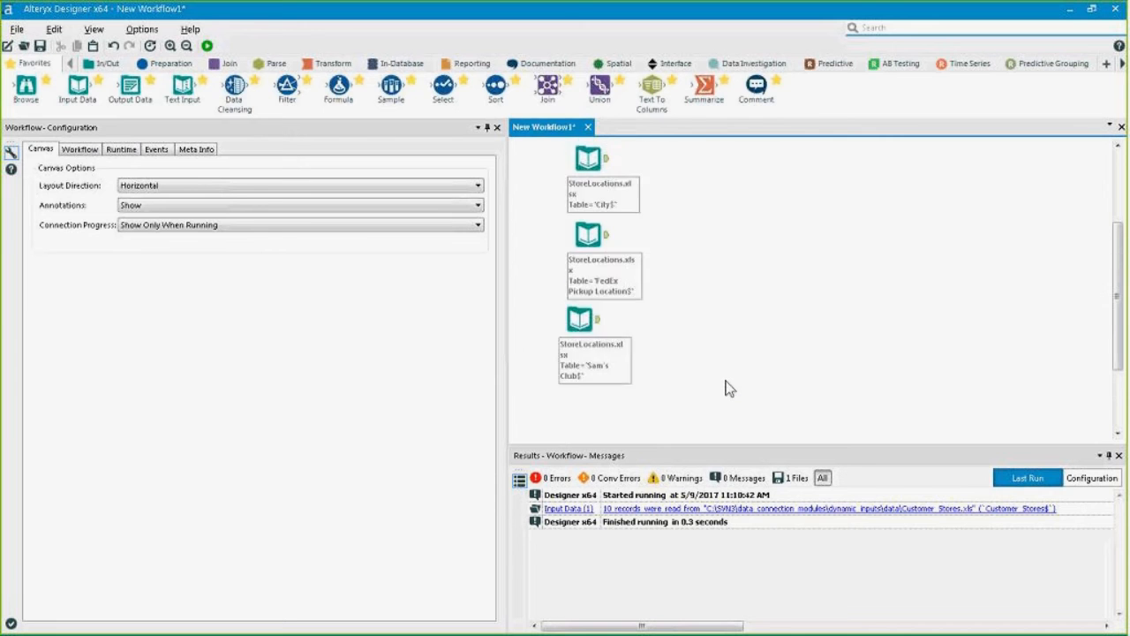
scroll(729, 374, "down", 2)
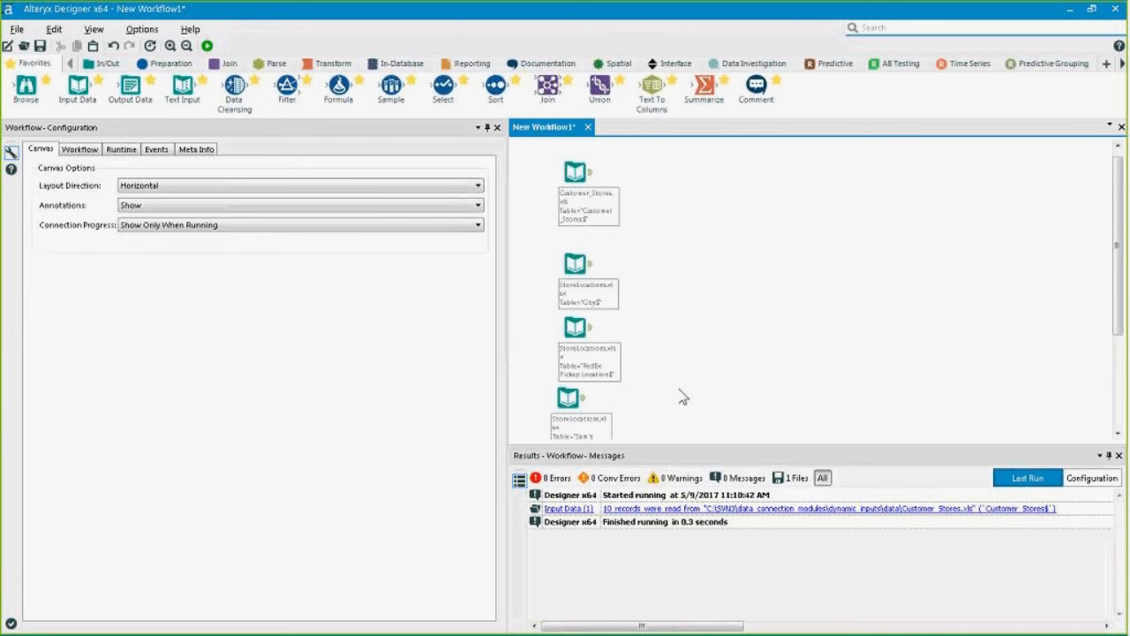
scroll(654, 396, "down", 1)
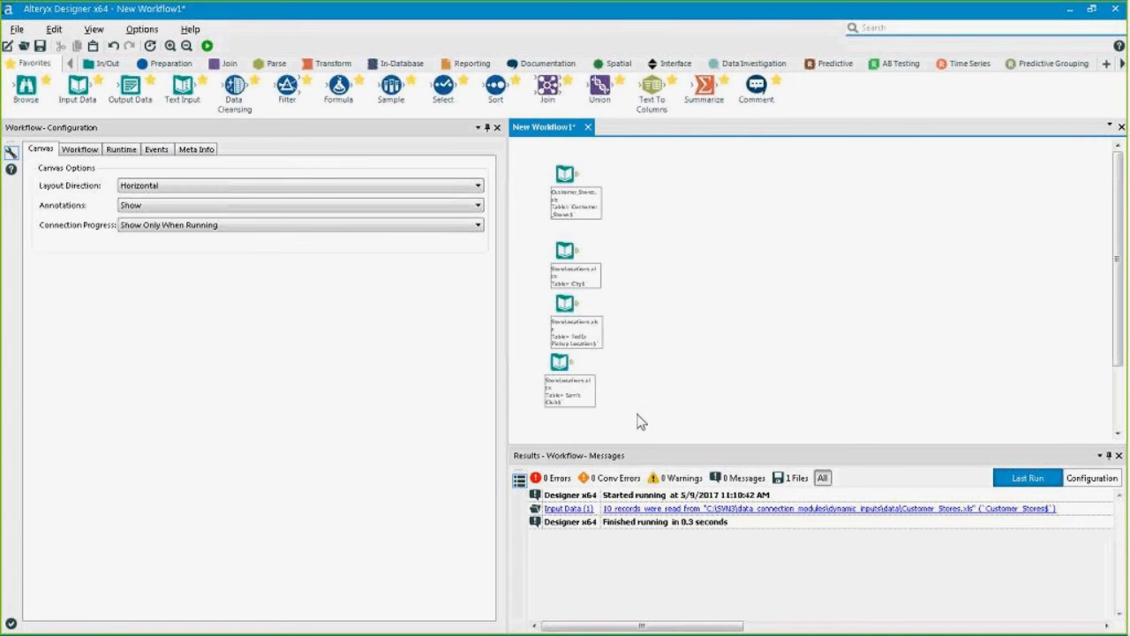
left_click(564, 251)
left_click(563, 314)
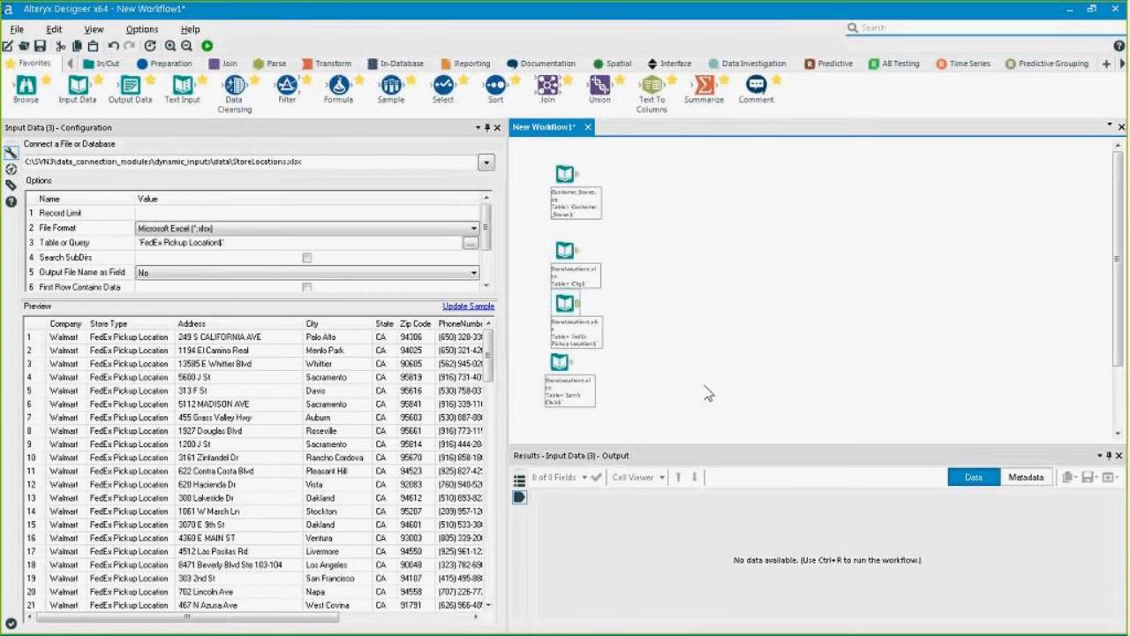
left_click_drag(621, 420, 526, 229)
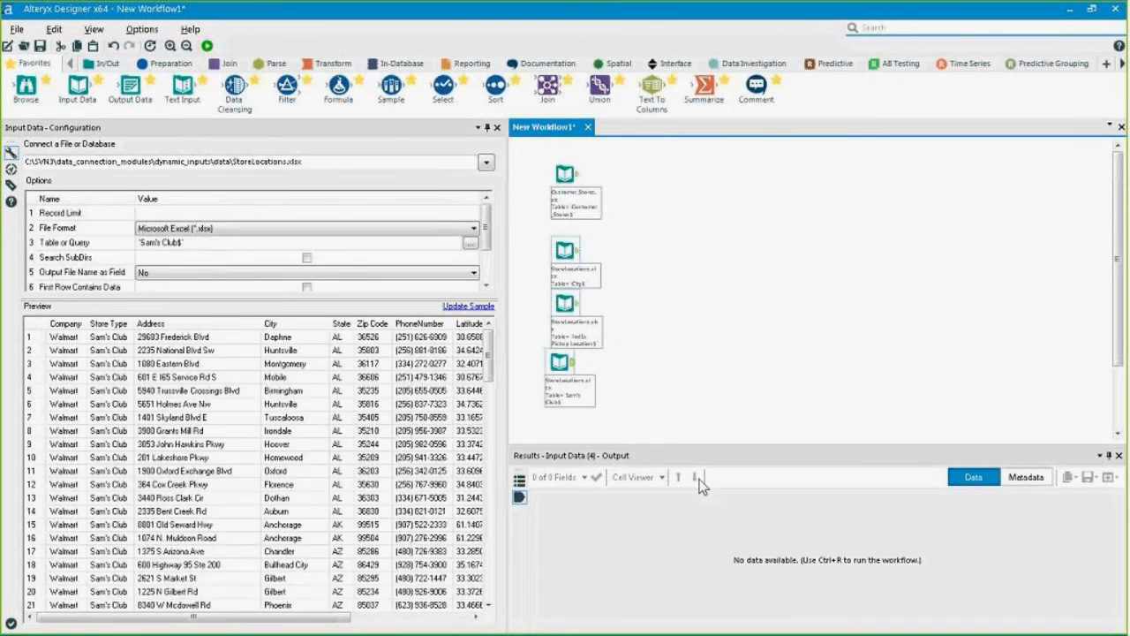
Switch to the StoreLocations.xlsx workbook in Excel.
left_click(1070, 13)
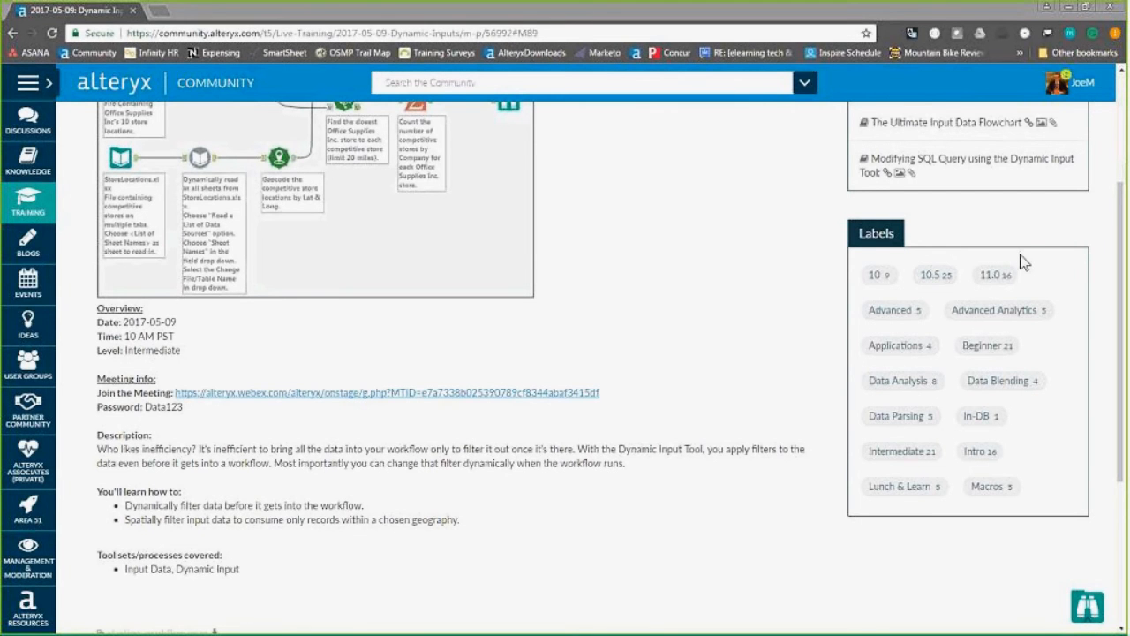
key("alt+Tab")
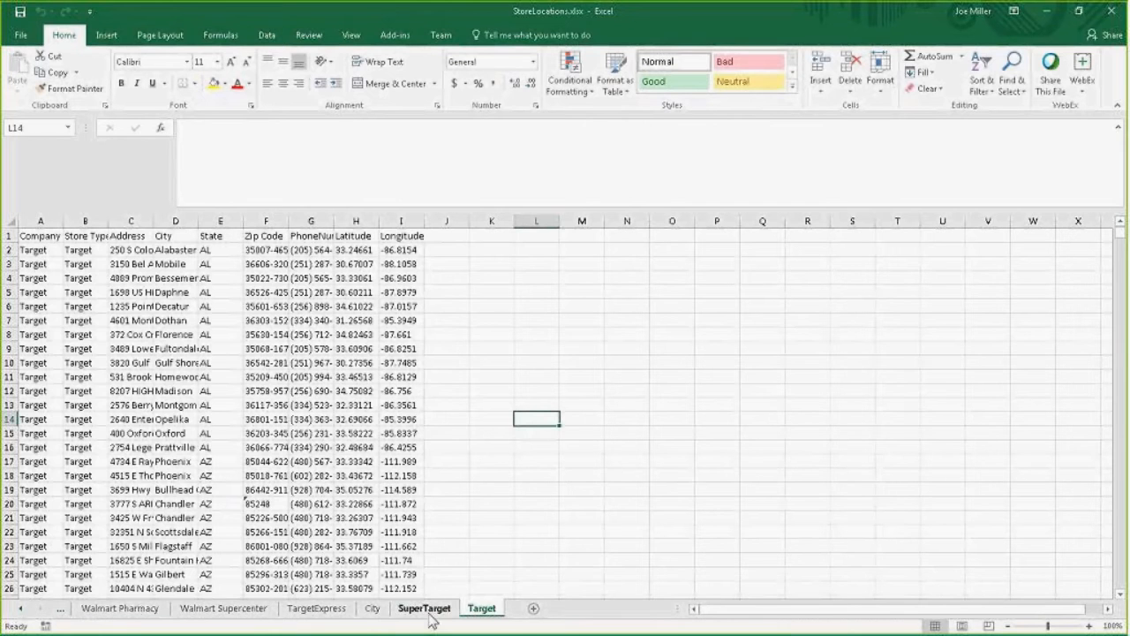
Look through the workbook's store sheets, from SuperTarget and City to Walmart, Sam's Club and FedEx Pickup Location, to examine their layouts.
left_click(424, 609)
left_click(372, 609)
left_click(316, 608)
left_click(246, 612)
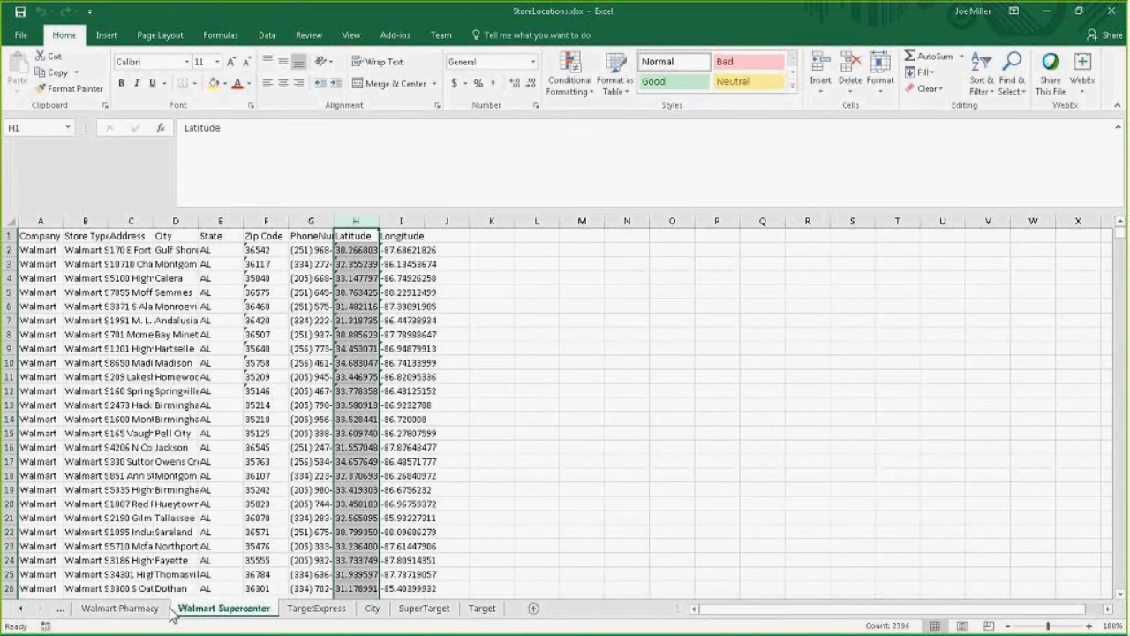
left_click(124, 609)
left_click(21, 609)
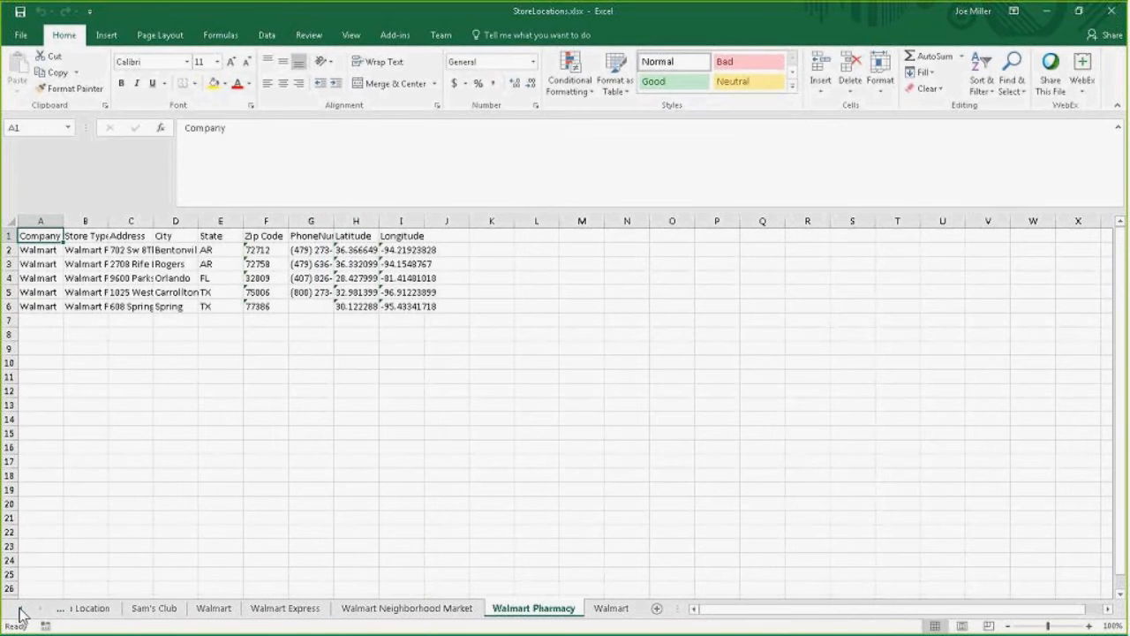
left_click(317, 611)
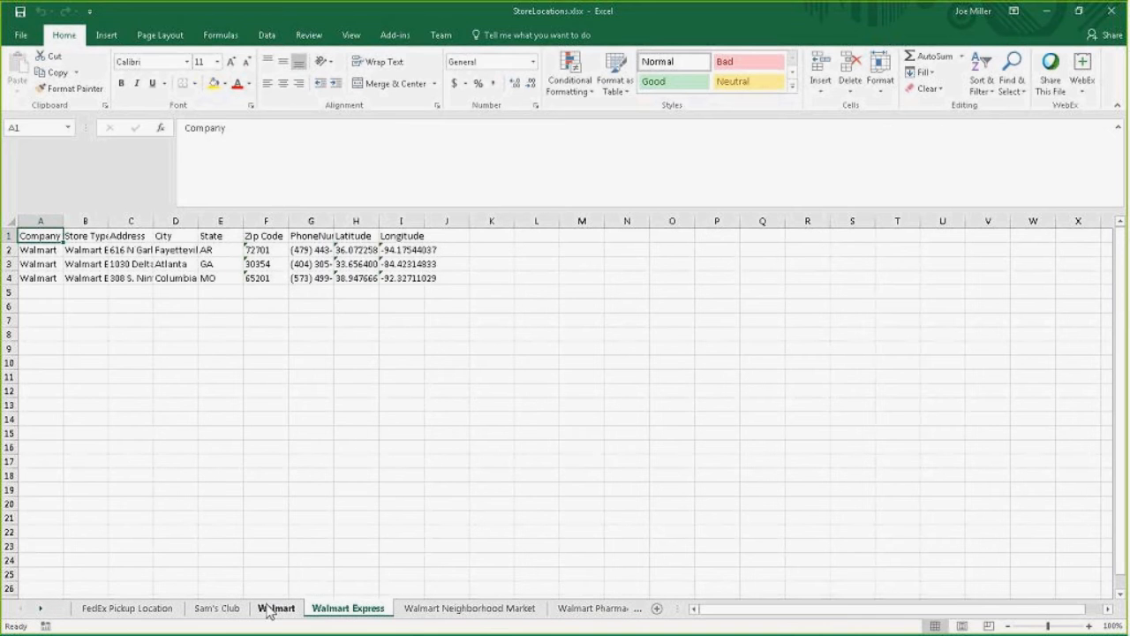
left_click(274, 609)
left_click(221, 609)
left_click(141, 609)
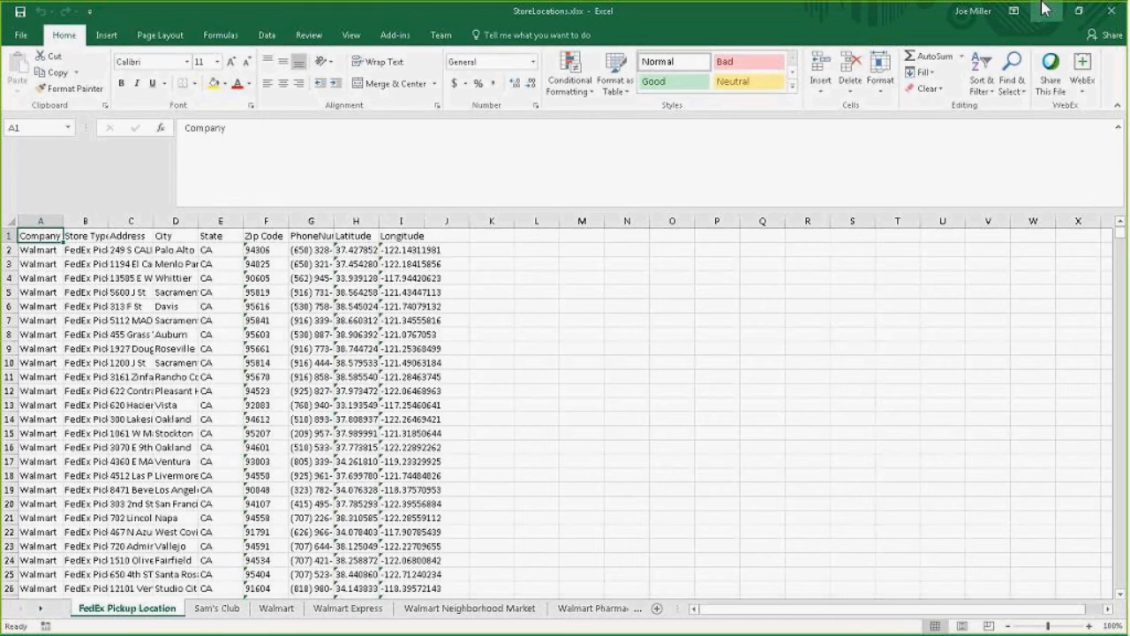
left_click(240, 611)
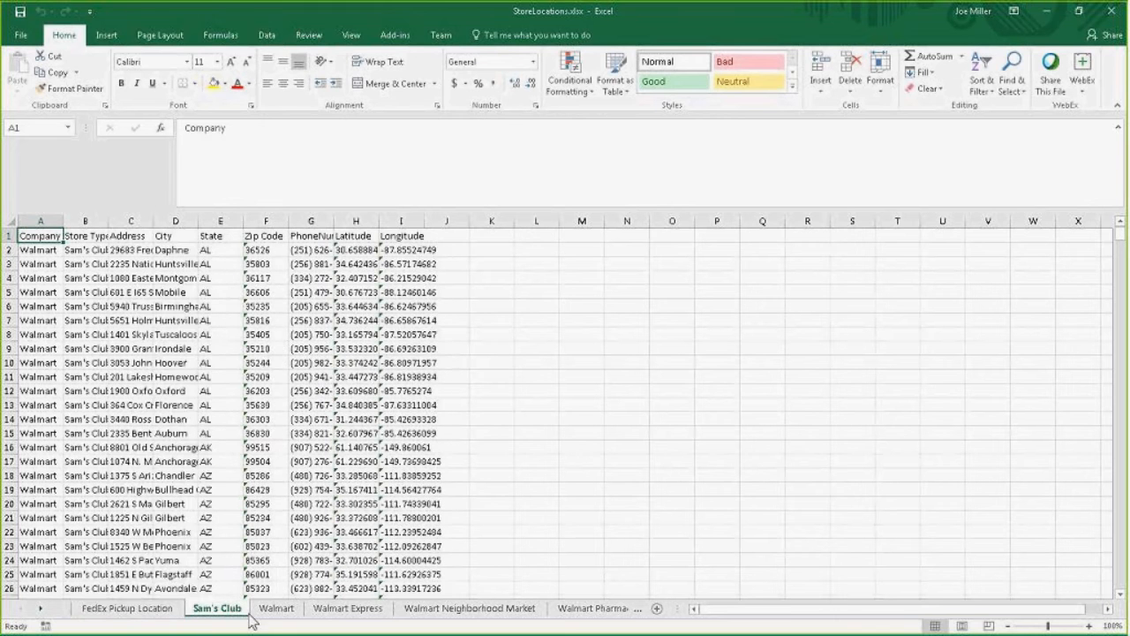
left_click(263, 611)
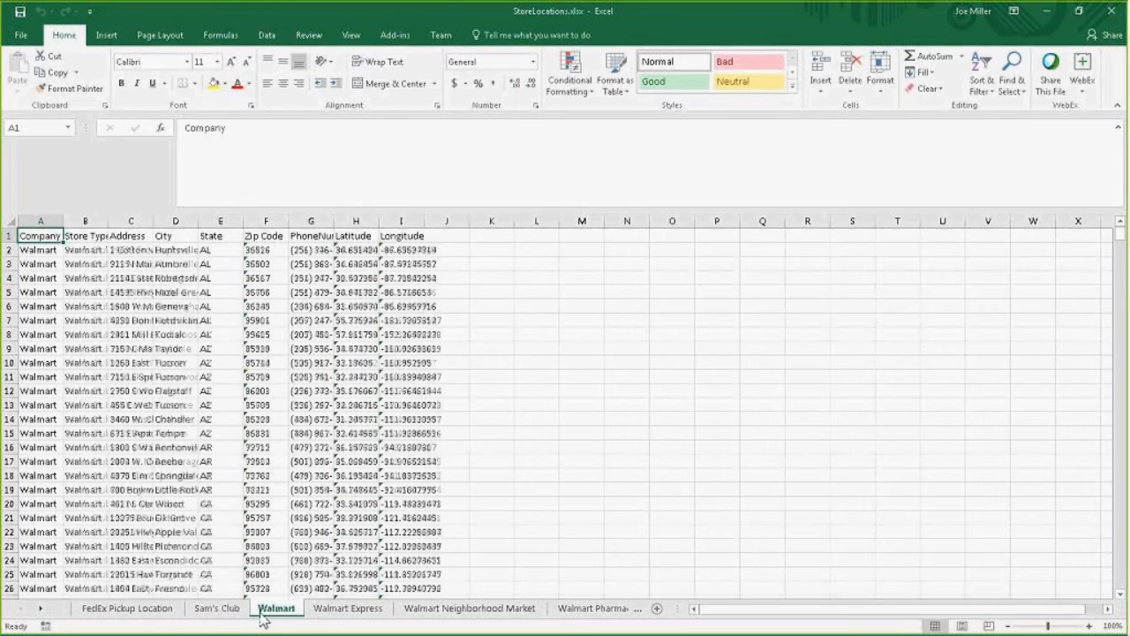
left_click(148, 613)
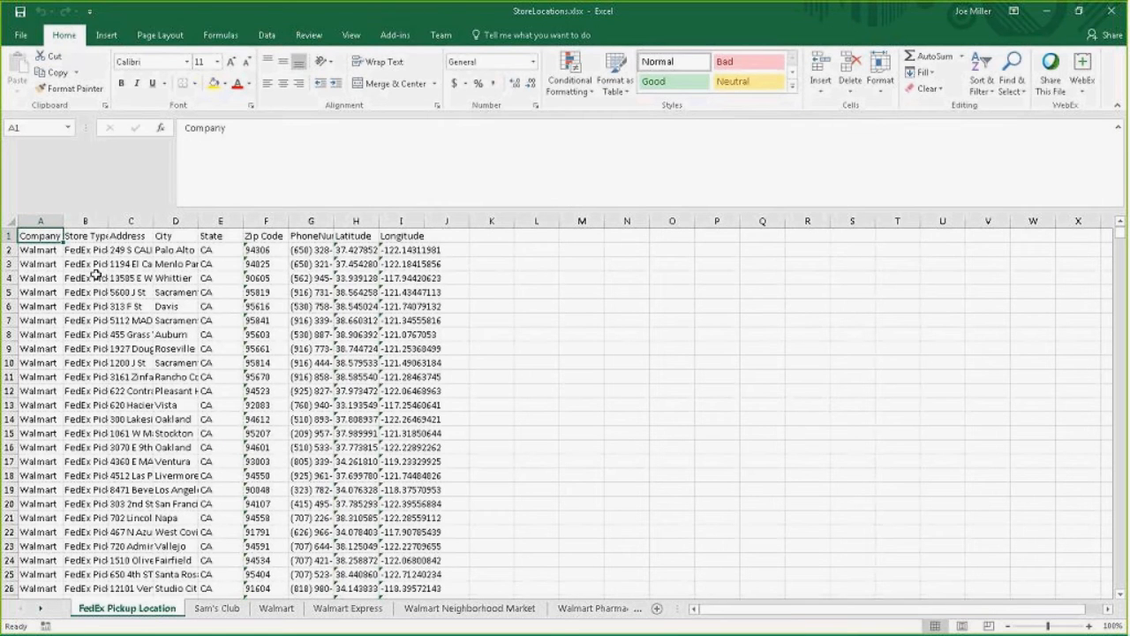
Examine the column headers in row 1 of the FedEx Pickup Location sheet, from Company to Longitude.
left_click_drag(58, 237, 424, 235)
left_click_drag(2, 237, 4, 239)
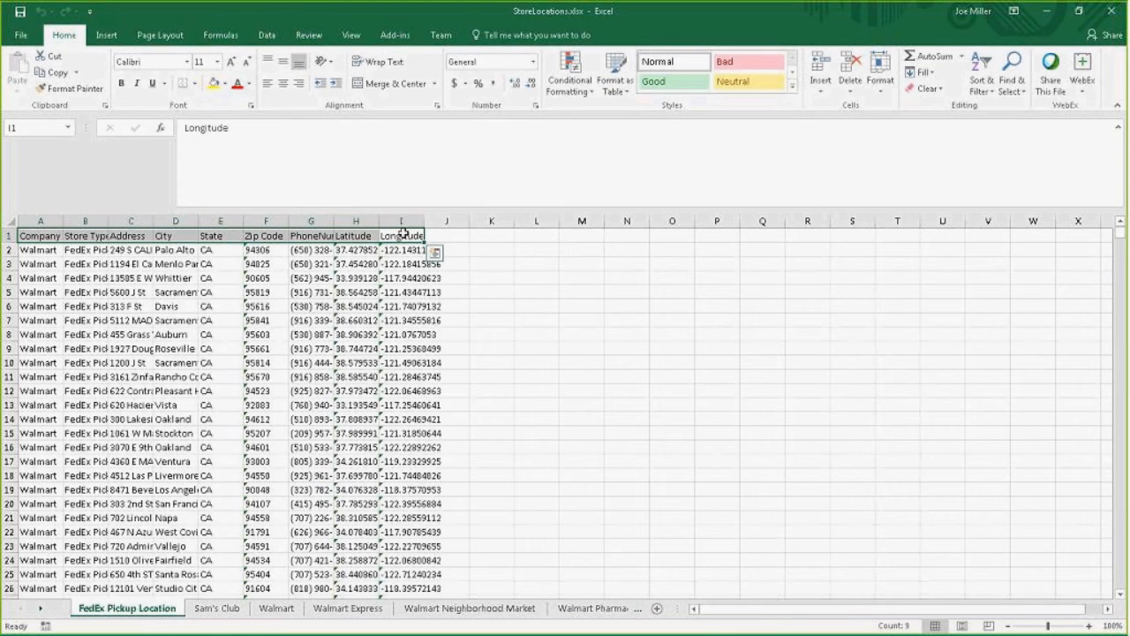
left_click(42, 236)
left_click(71, 237)
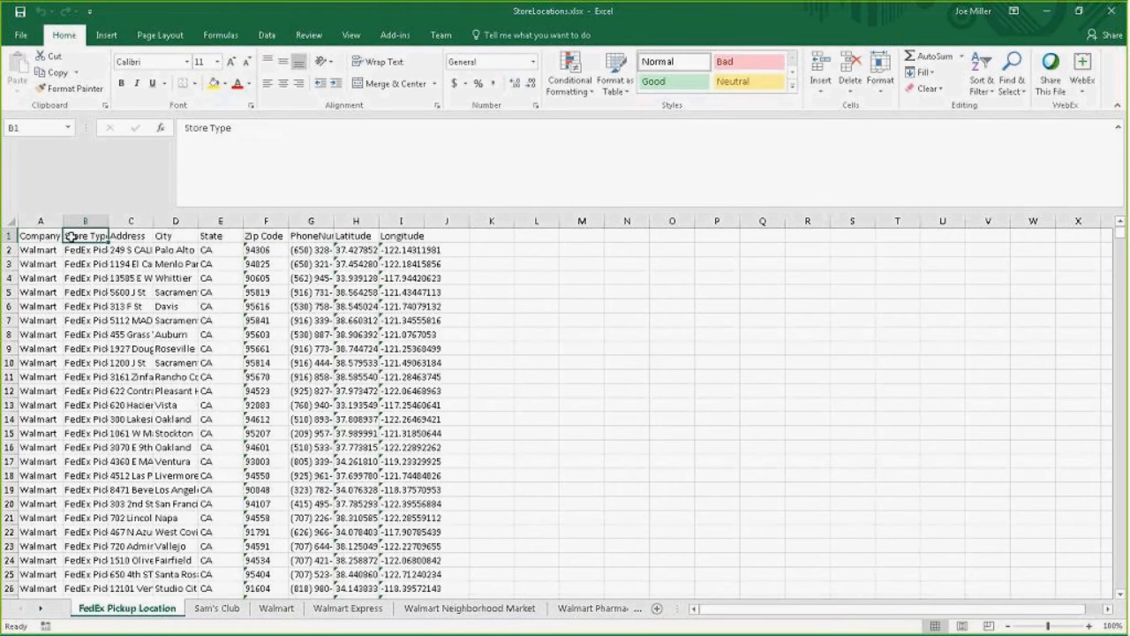
left_click(115, 235)
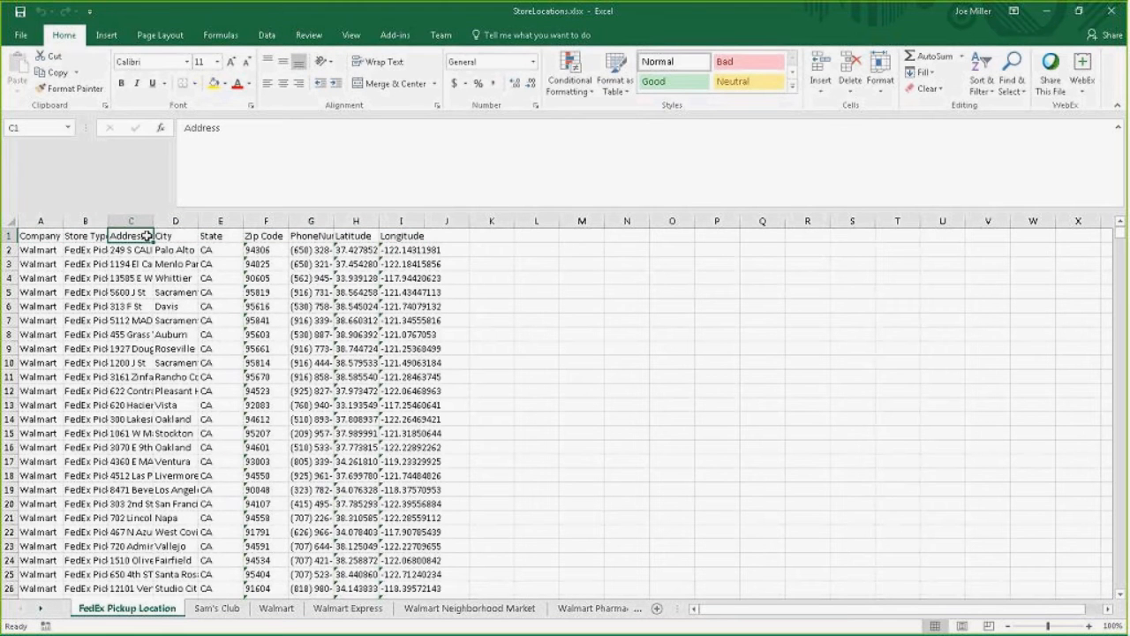
Compare the column headers across the Sam's Club, Walmart, Walmart Express and Walmart Neighborhood Market sheets.
left_click(220, 611)
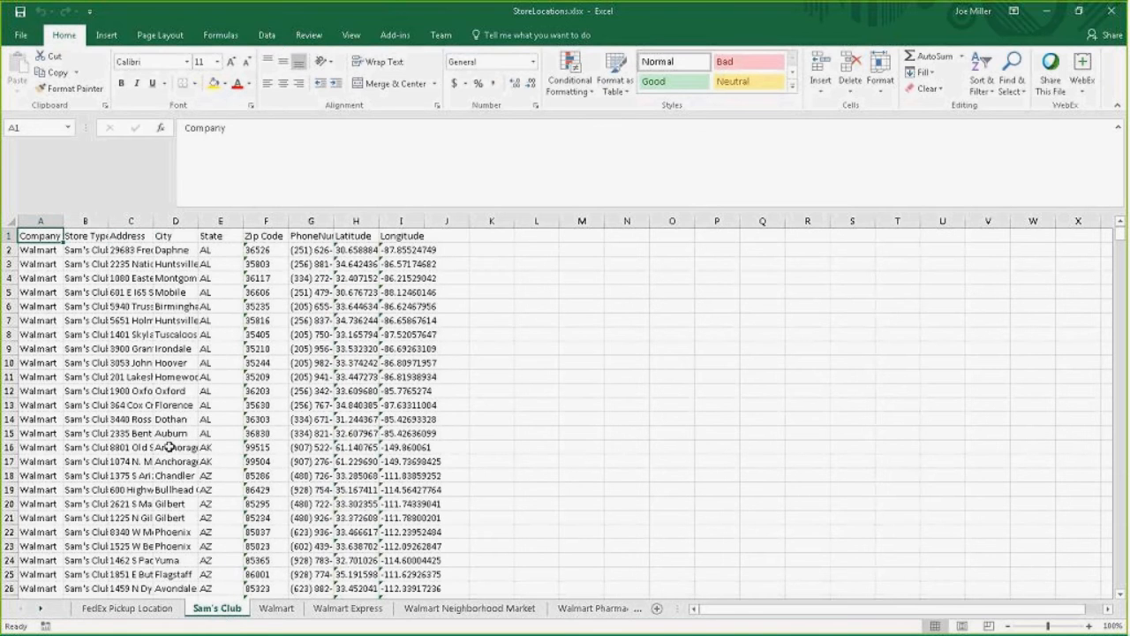
left_click(292, 614)
left_click(353, 612)
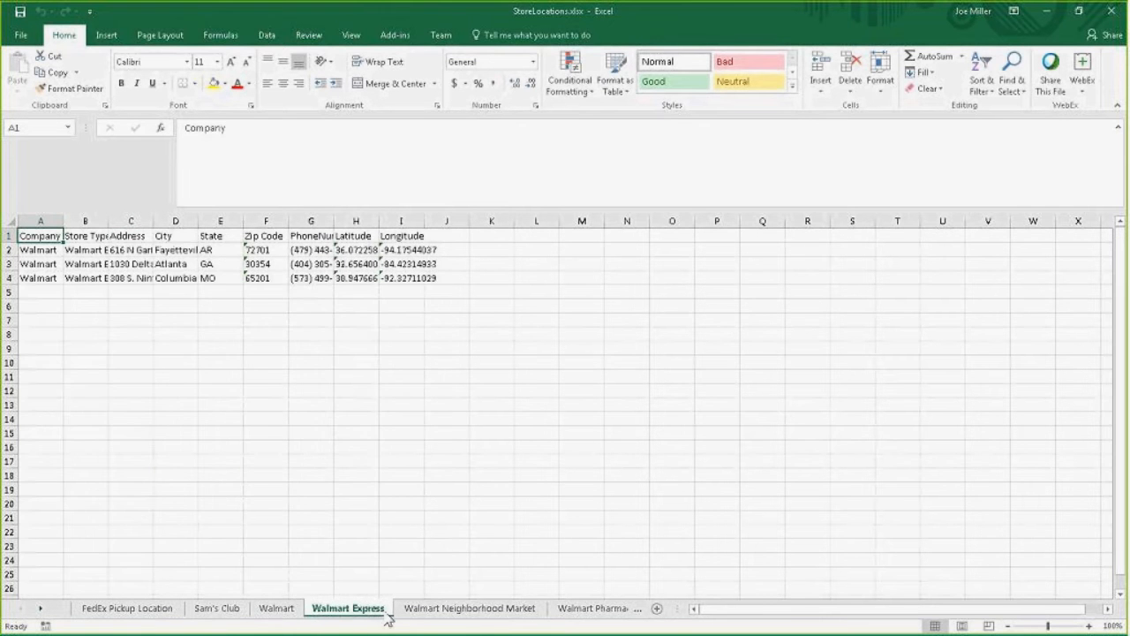
left_click(417, 613)
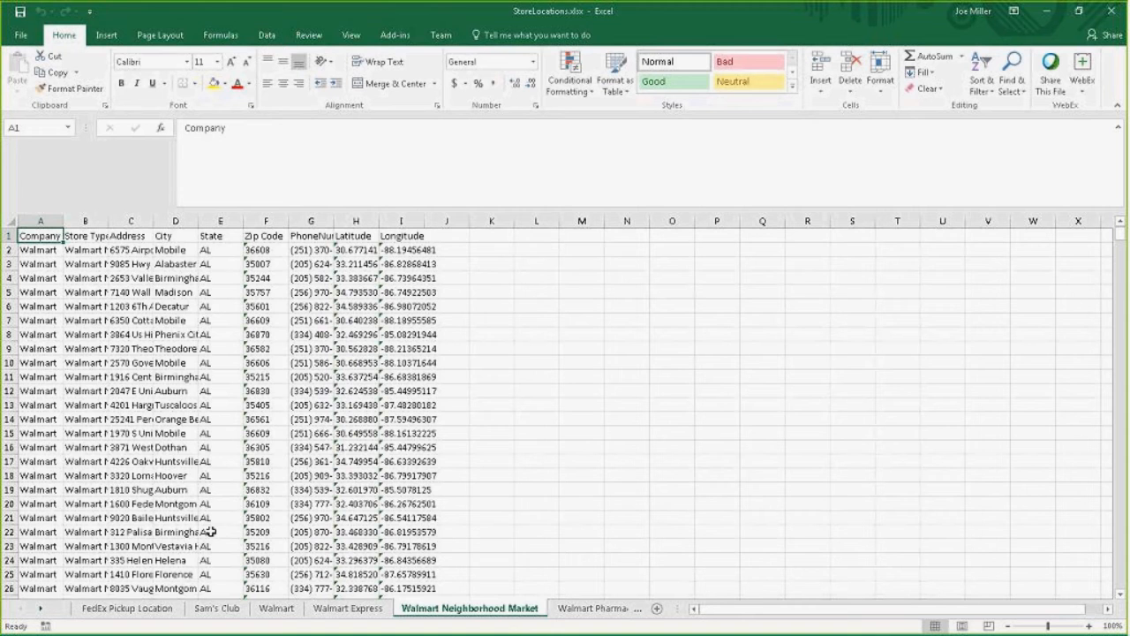
left_click(137, 609)
left_click(219, 609)
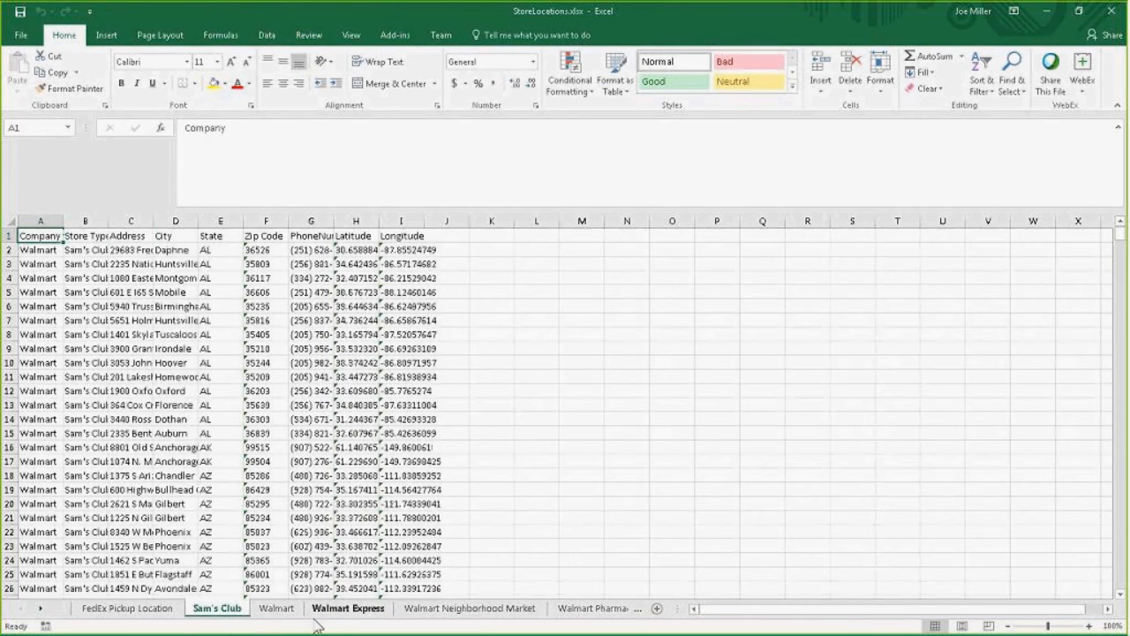
left_click(316, 615)
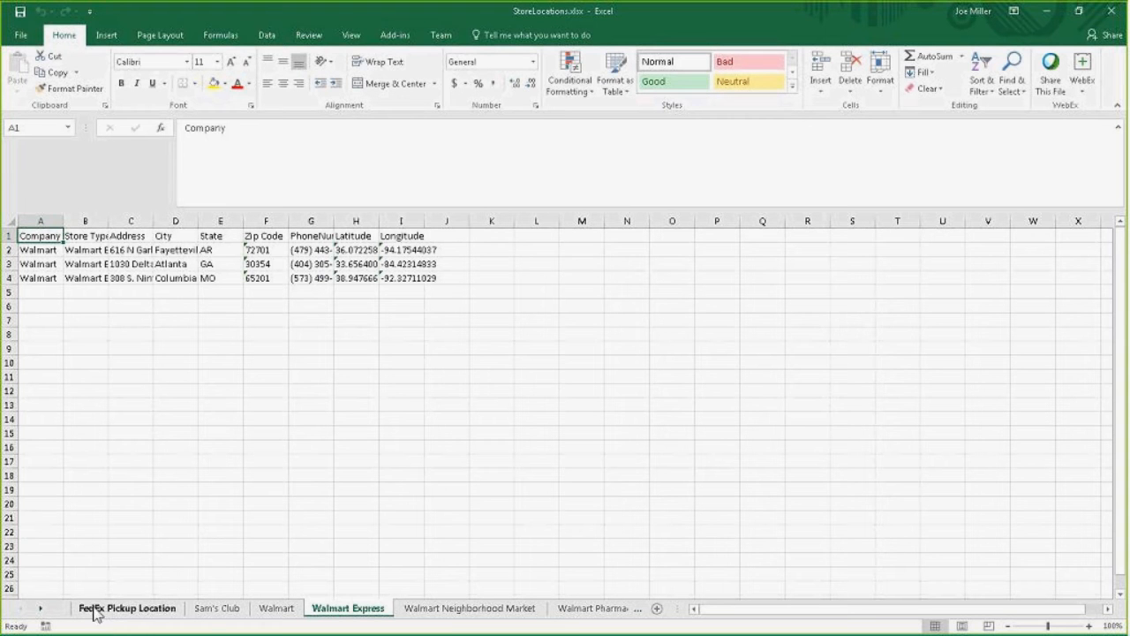
Select the header row A1:I1 on the Walmart Express sheet and compare it with the Walmart Neighborhood Market and FedEx Pickup Location sheets.
left_click_drag(411, 235, 3, 199)
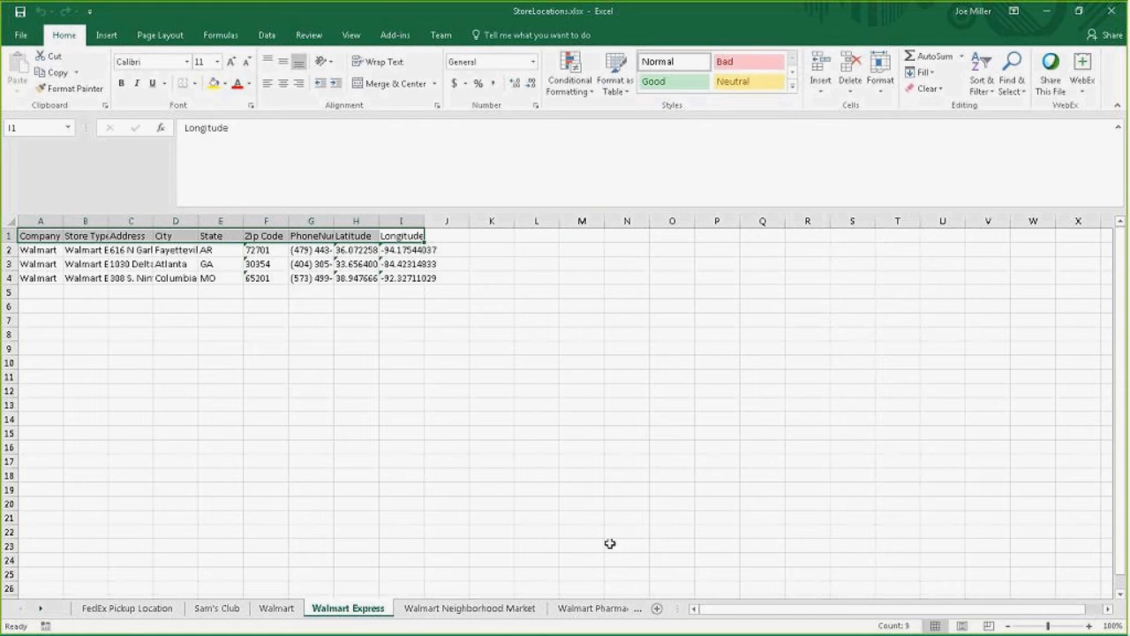
left_click(468, 609)
left_click(361, 614)
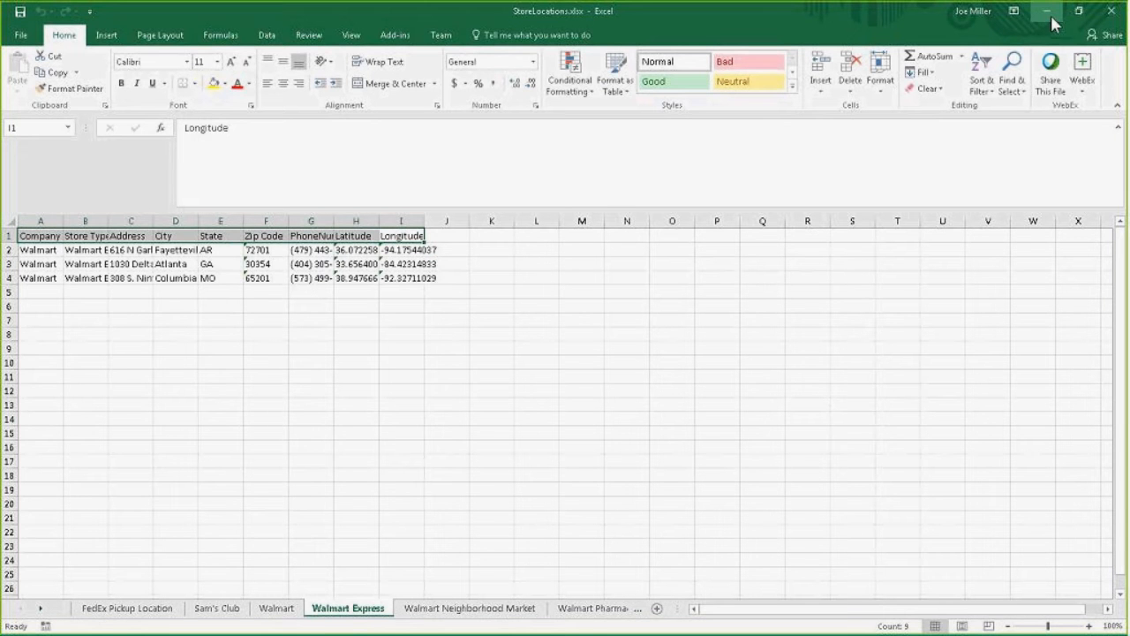
left_click(165, 611)
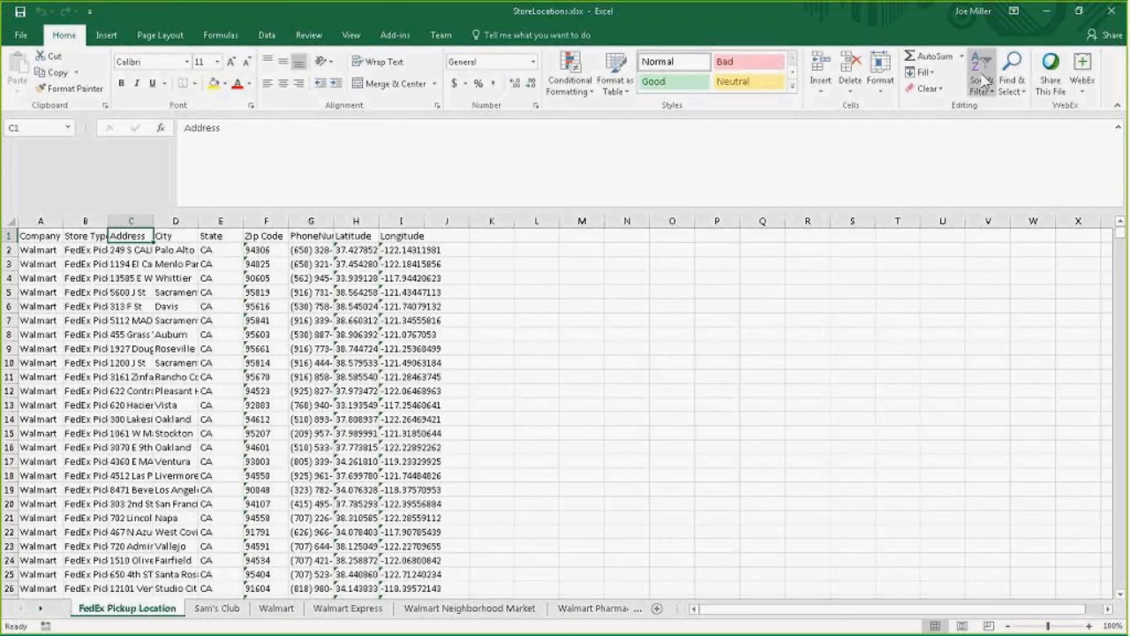
Close the StoreLocations.xlsx workbook and minimize the browser to return to Alteryx Designer.
left_click(1110, 15)
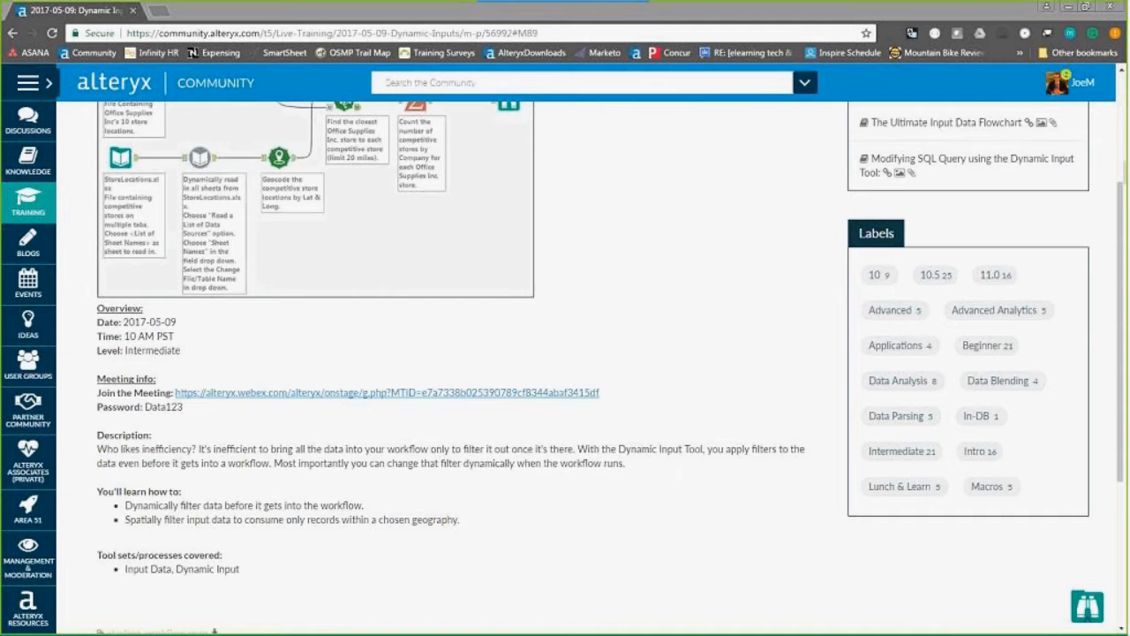
left_click(1071, 7)
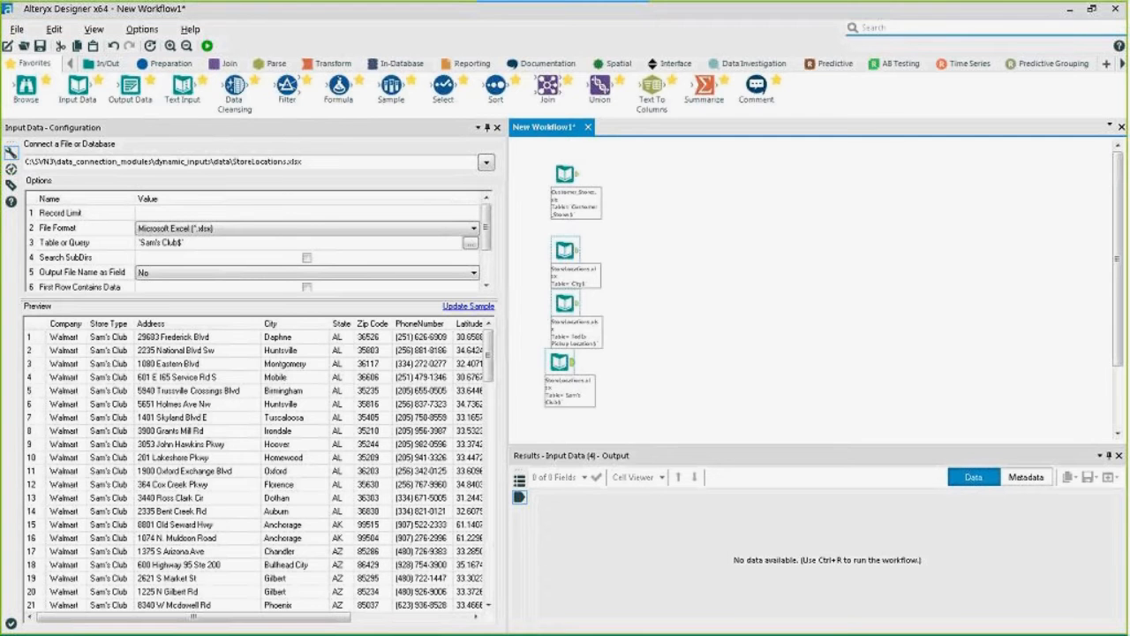
Delete the FedEx Pickup Location$ and Sam's Club$ input tools from the canvas.
left_click_drag(628, 414, 536, 318)
left_click(536, 318)
left_click_drag(636, 415, 543, 308)
key("Delete")
Set the table of the City$ input tool to <List of Sheet Names>.
left_click(569, 248)
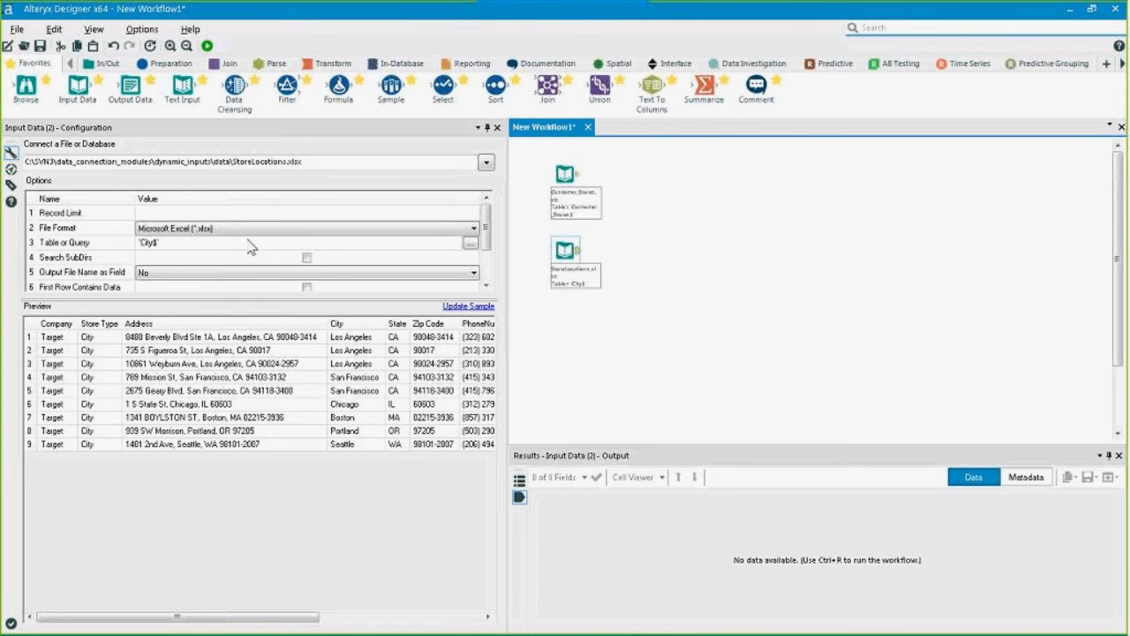
left_click(243, 273)
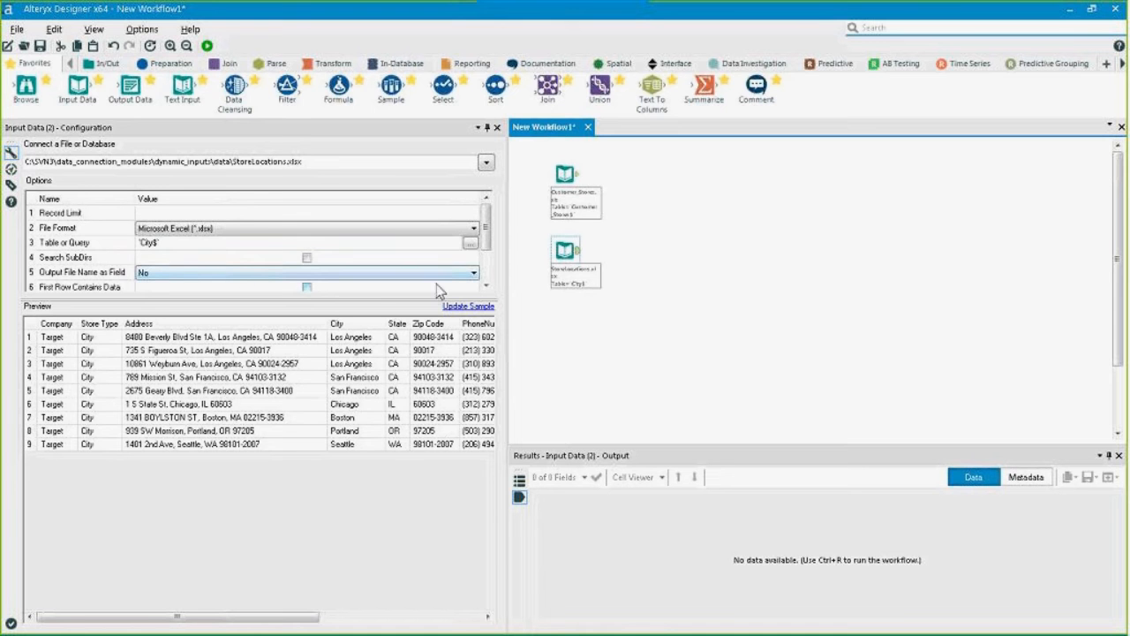
left_click(471, 244)
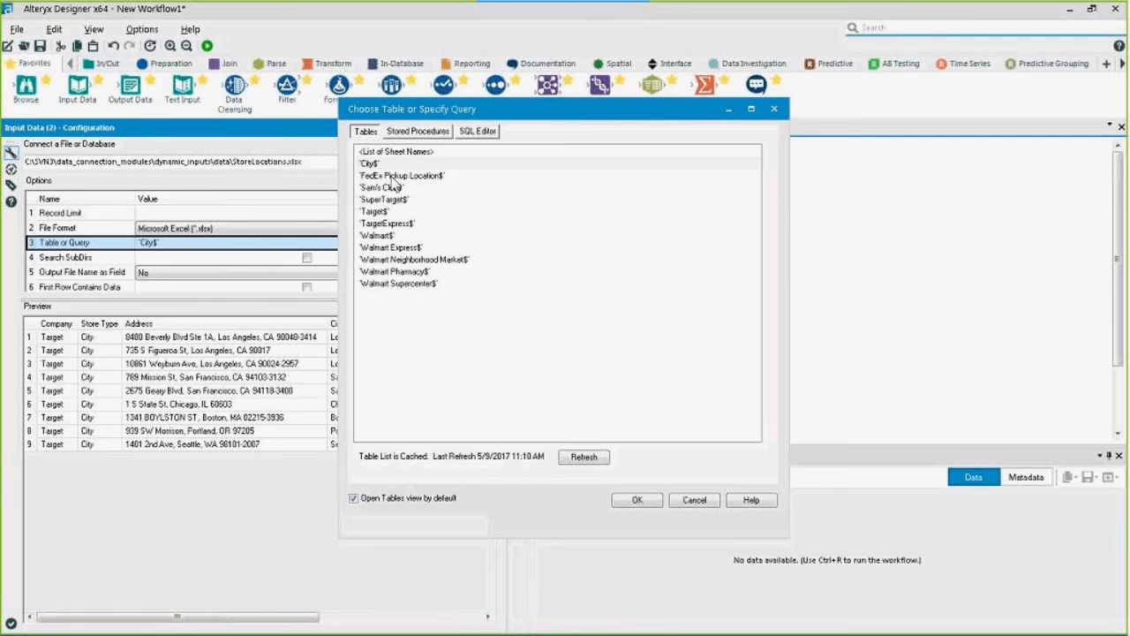
left_click(389, 156)
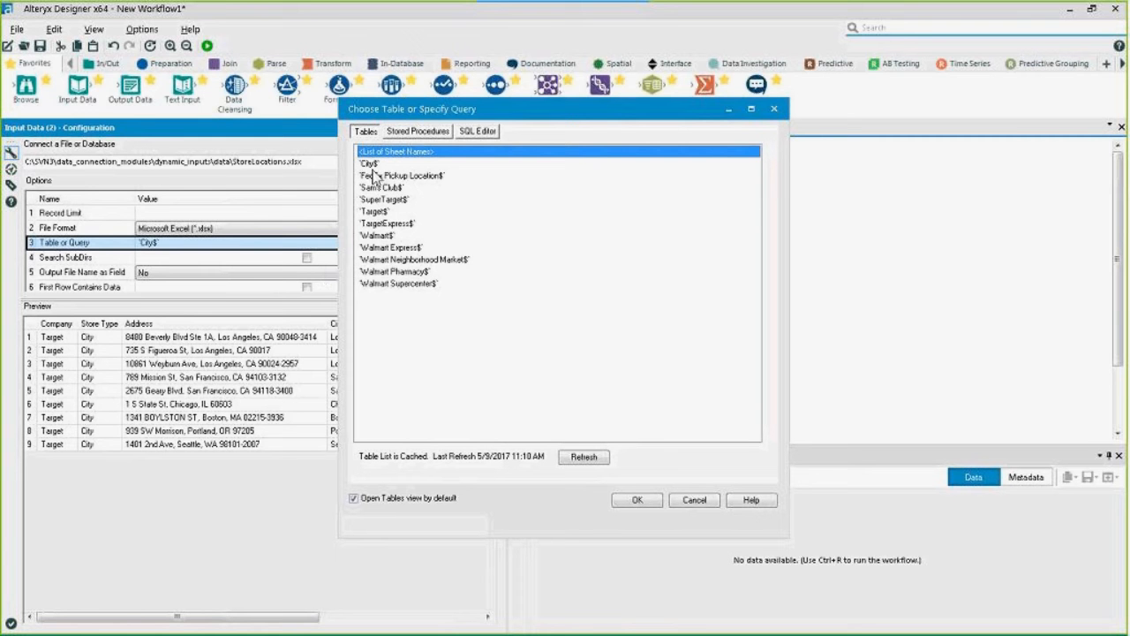
left_click(628, 501)
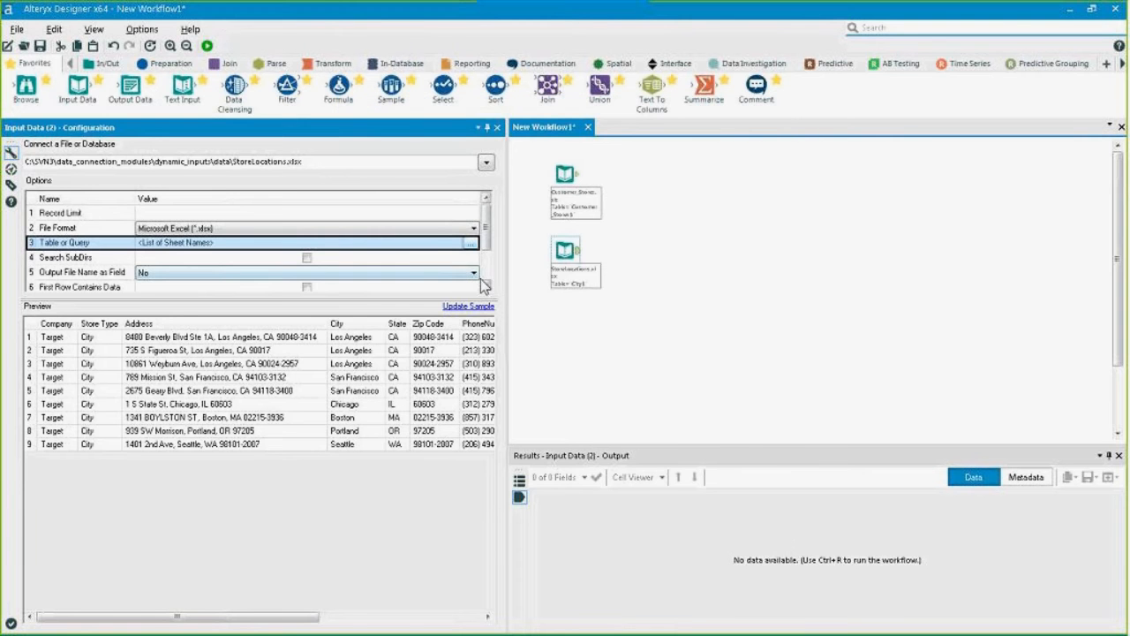
Run the workflow and review the sheet names output by the StoreLocations.xlsx input tool.
left_click(207, 45)
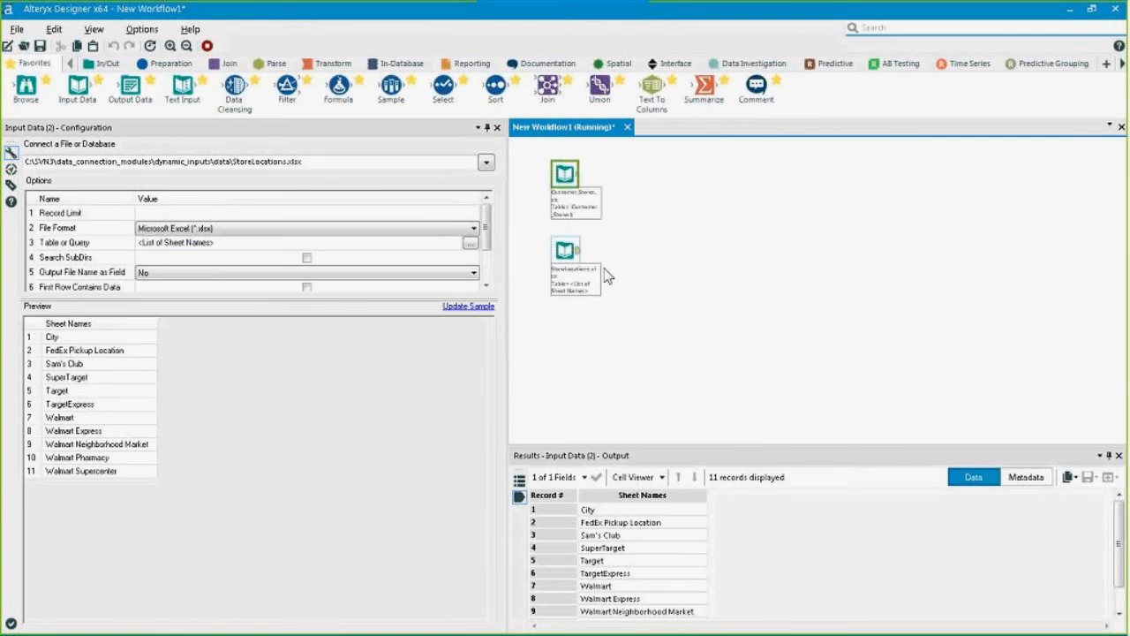
left_click(606, 519)
scroll(606, 519, "down", 1)
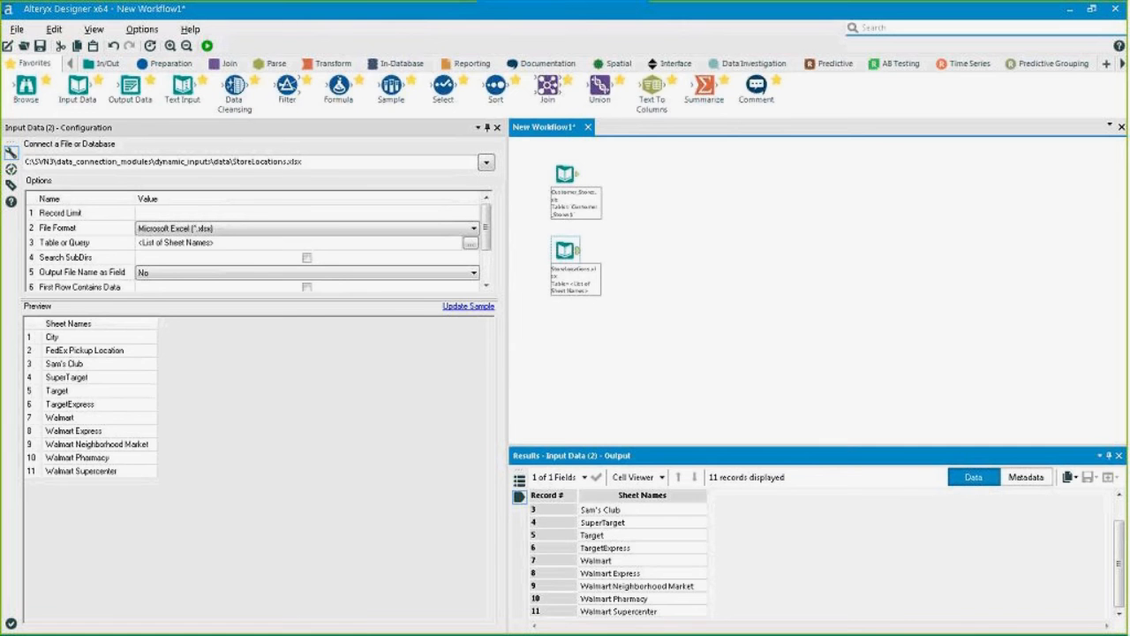
mouse_move(633, 613)
left_mouse_down()
mouse_move(627, 498)
mouse_move(618, 525)
mouse_move(636, 612)
left_mouse_up()
left_click(680, 337)
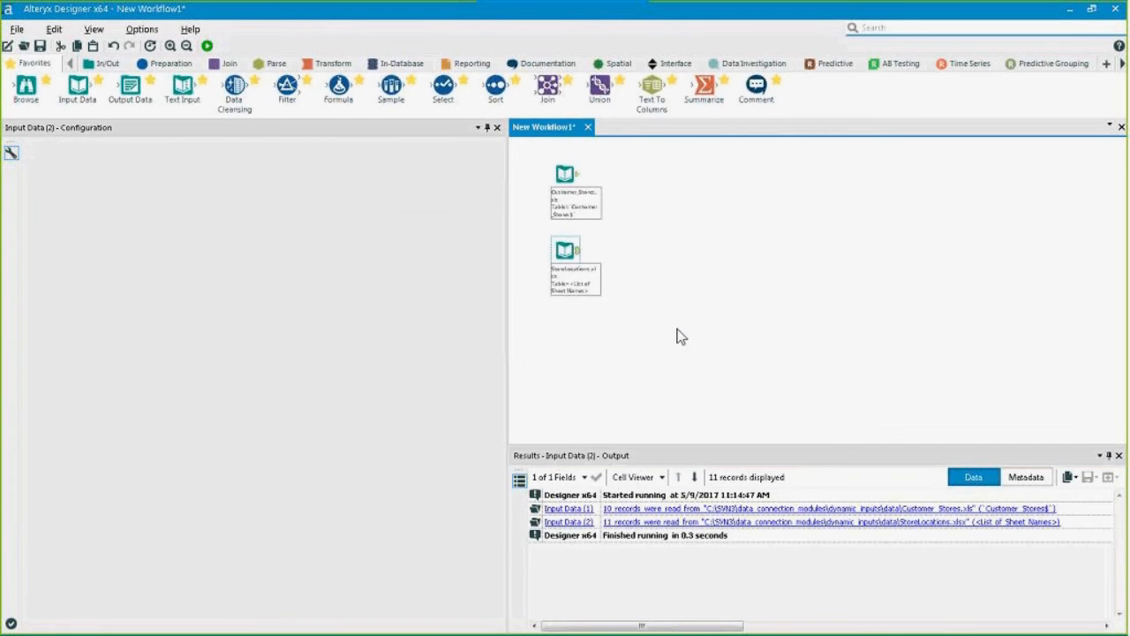
Check the options of the StoreLocations.xlsx input tool and move it slightly further below the Customer_Stores.xls input.
left_click(566, 250)
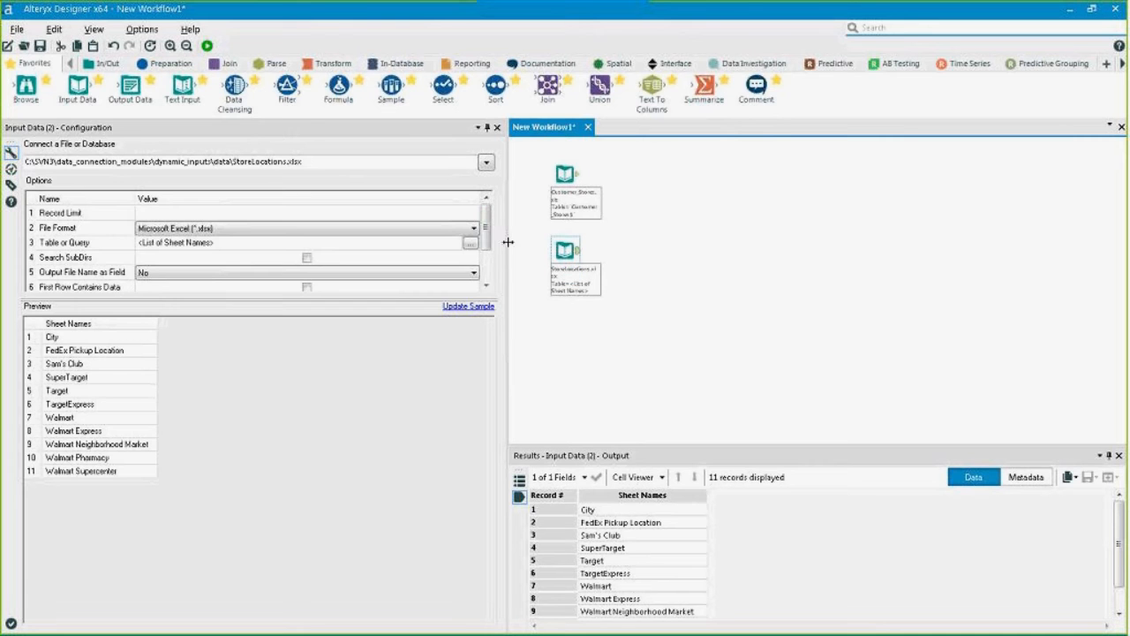
left_click_drag(486, 226, 492, 254)
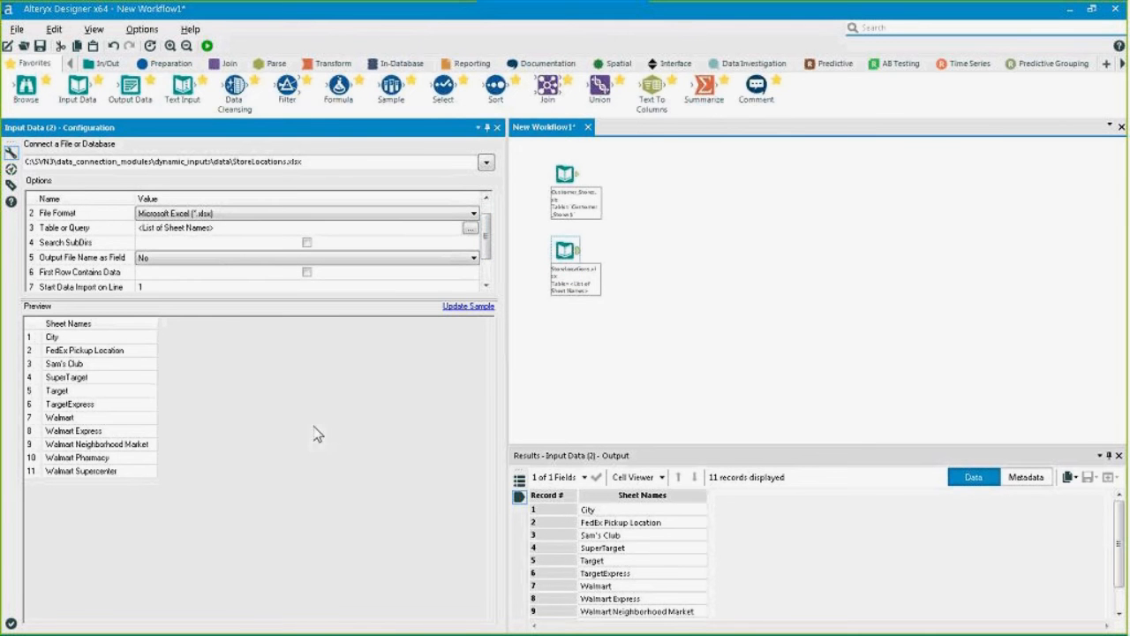
left_click_drag(555, 251, 572, 281)
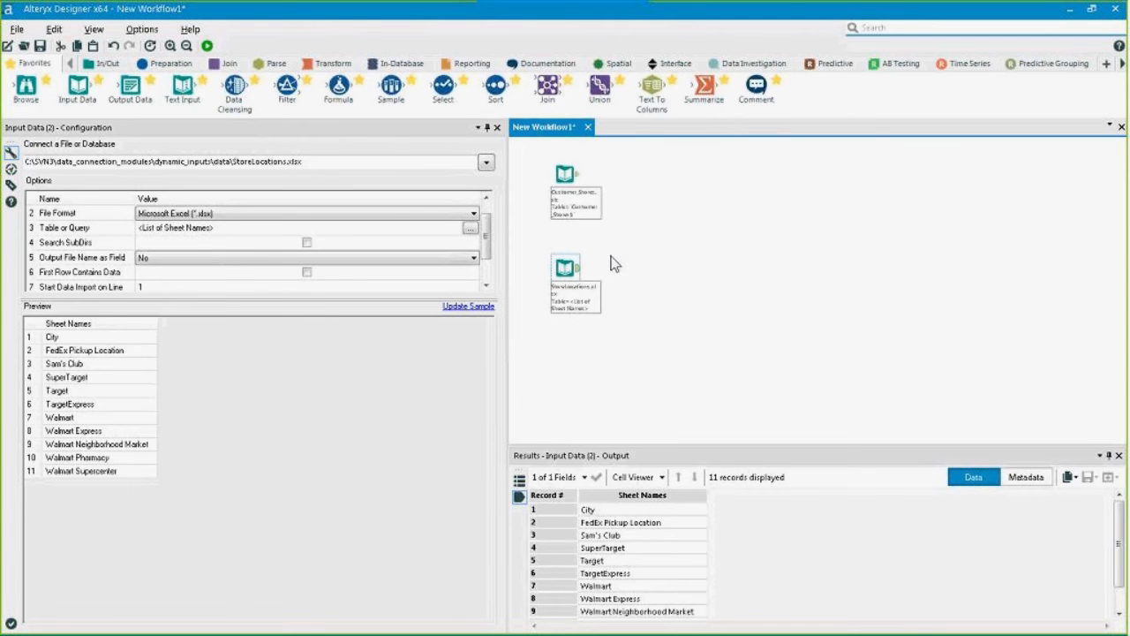
scroll(615, 264, "up", 2)
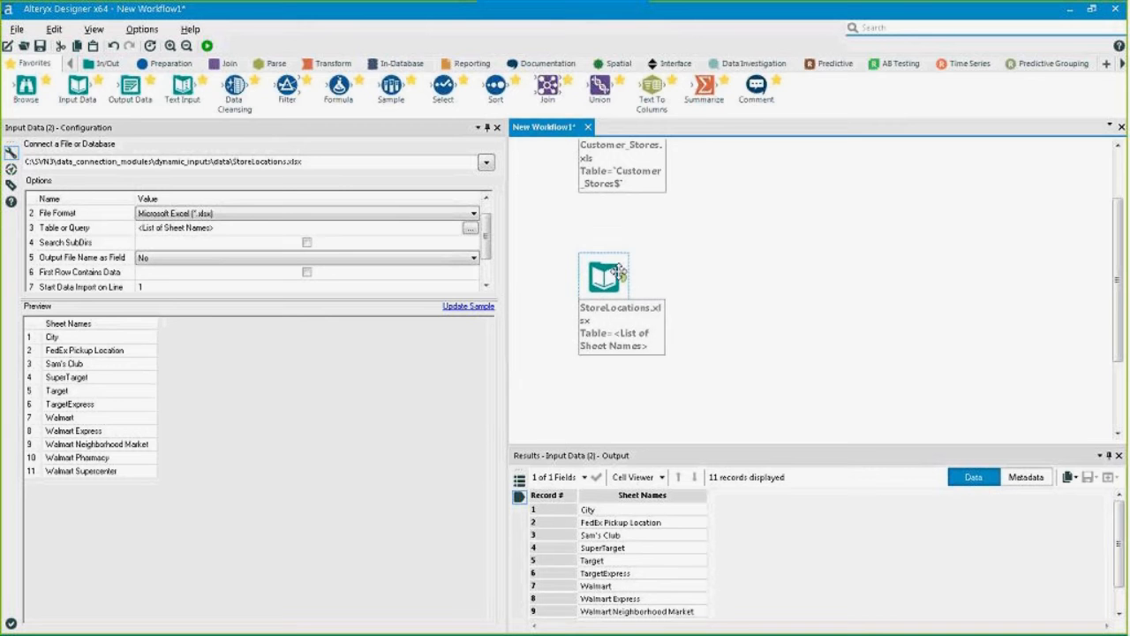
left_click_drag(618, 272, 618, 262)
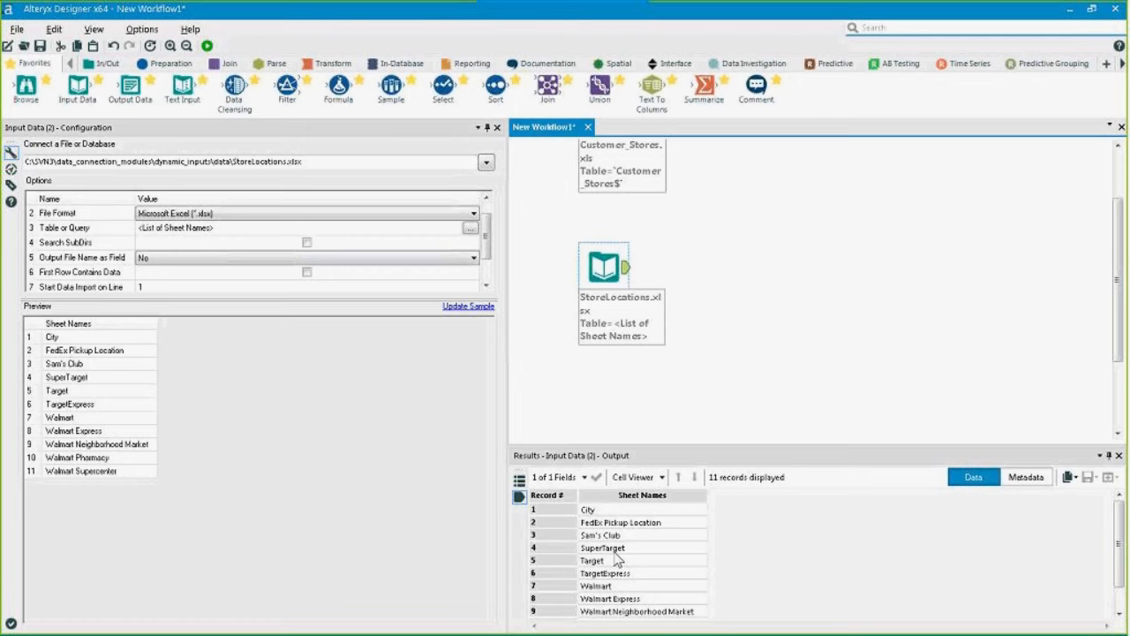
Connect a Filter tool to the StoreLocations.xlsx input, keeping rows where Sheet Names does not contain "Target".
left_click_drag(284, 91, 694, 267)
left_click(212, 167)
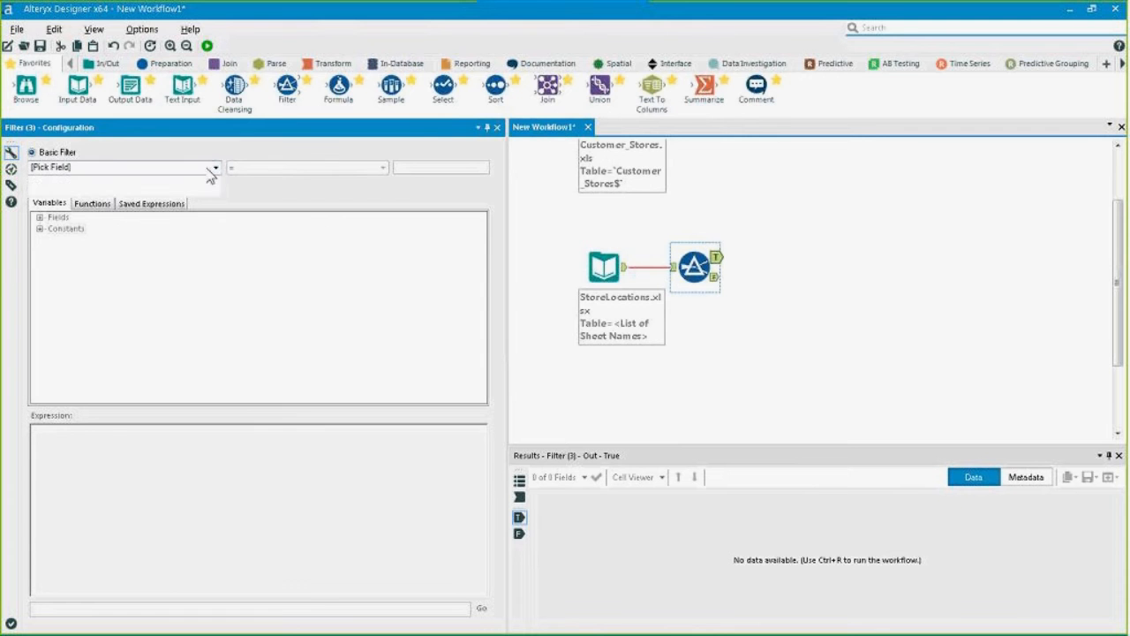
left_click(204, 191)
left_click(283, 168)
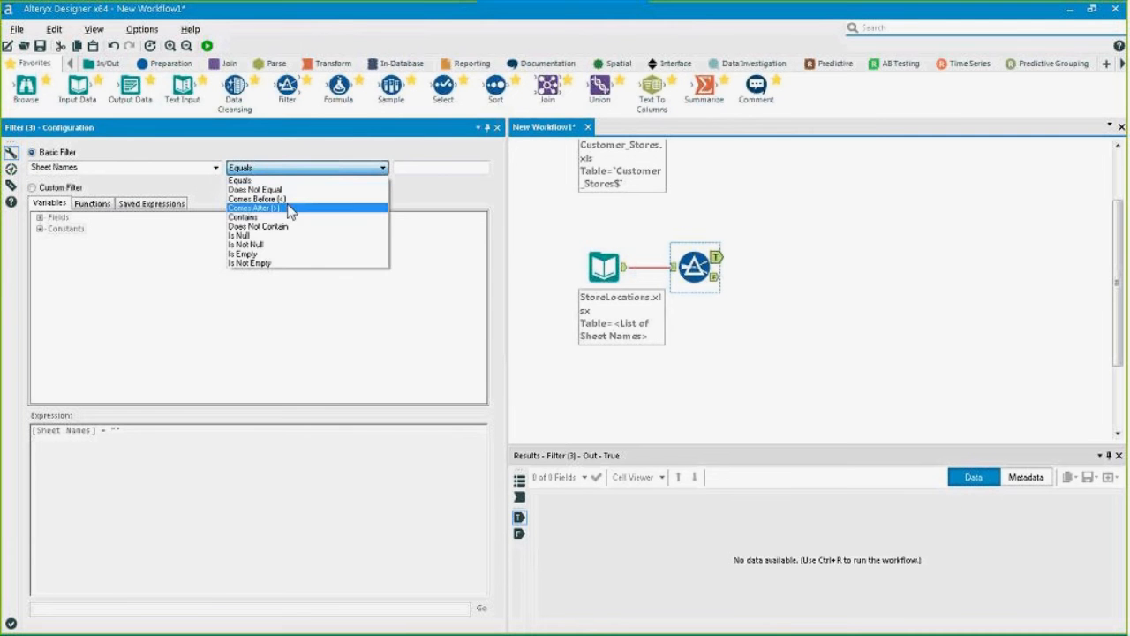
left_click(281, 217)
left_click(283, 168)
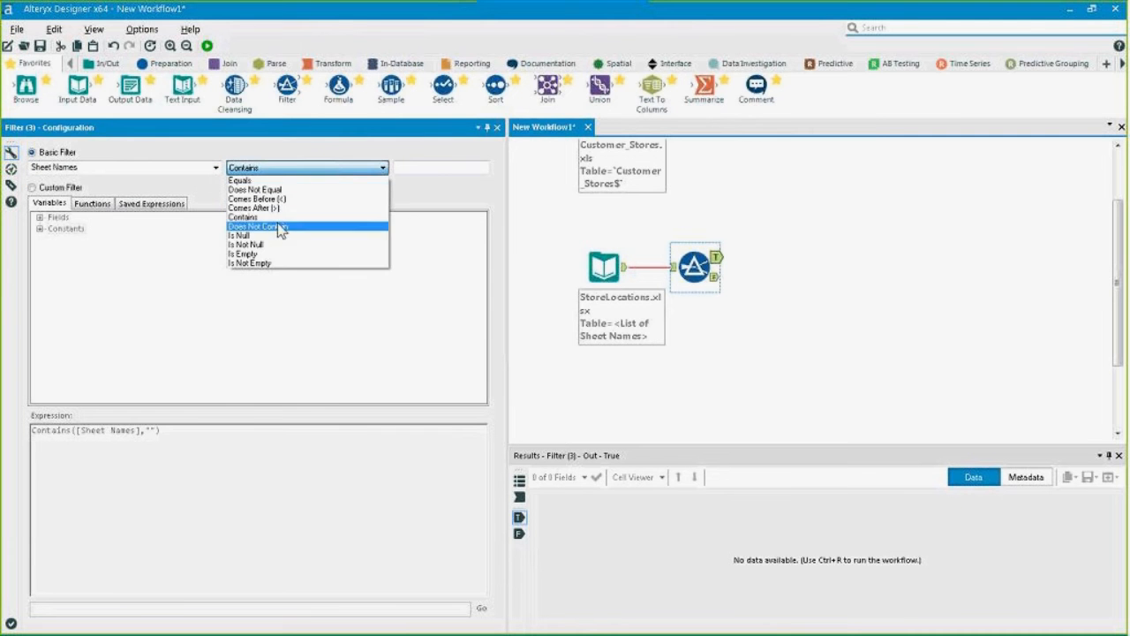
left_click(283, 226)
left_click(437, 168)
type("Target")
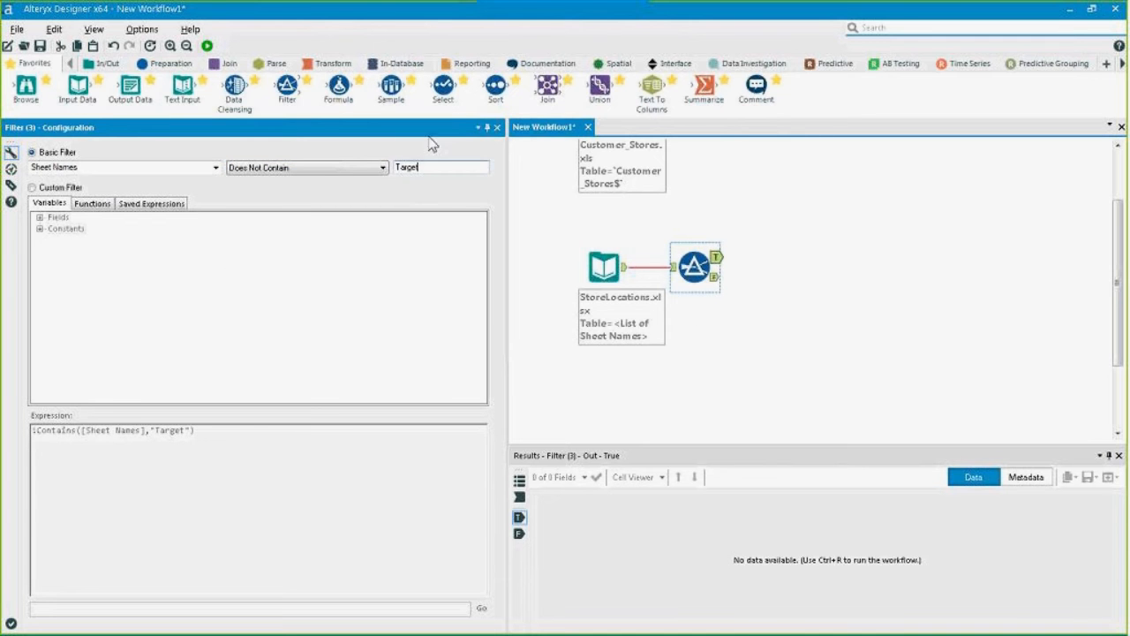
Run the workflow and review the sheet names in the filter's true output.
key("ctrl+r")
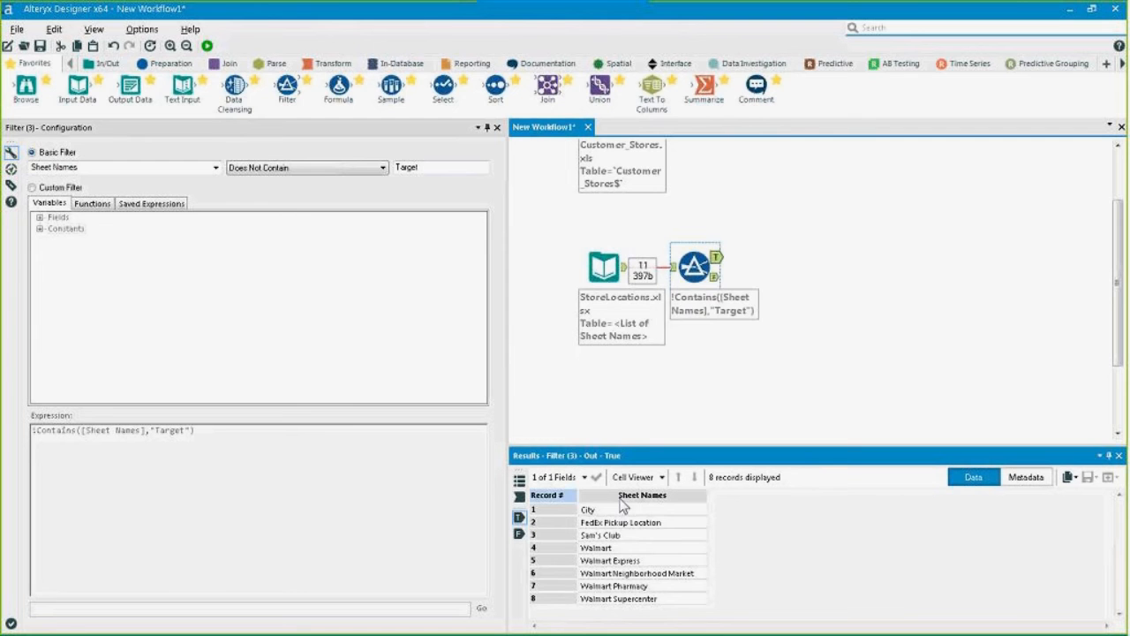
left_click_drag(621, 511, 644, 593)
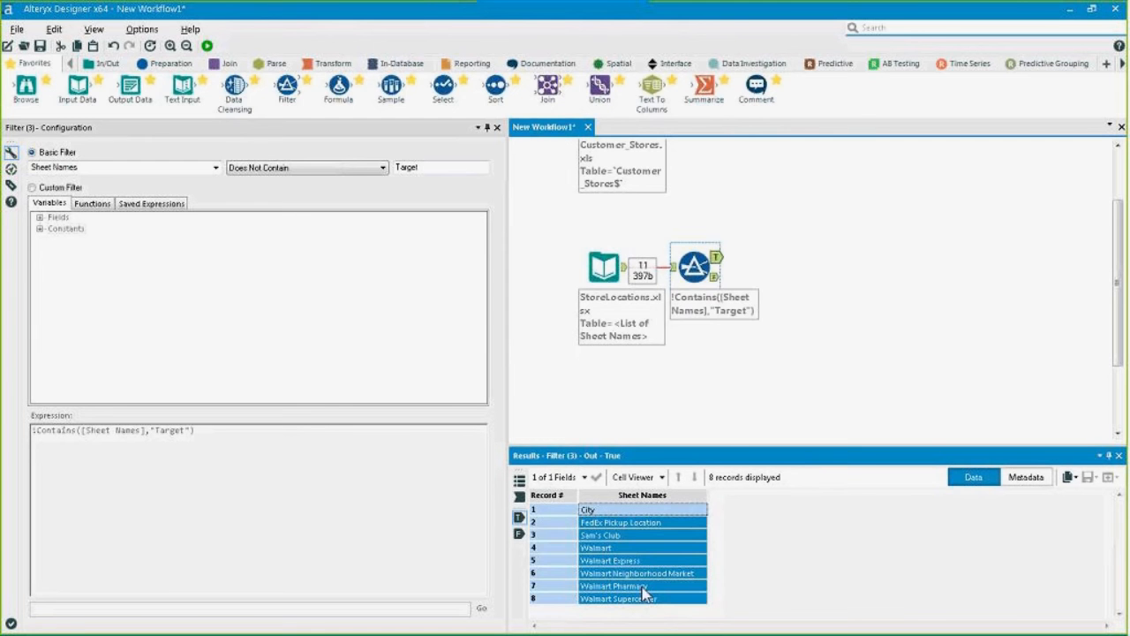
left_click(643, 588)
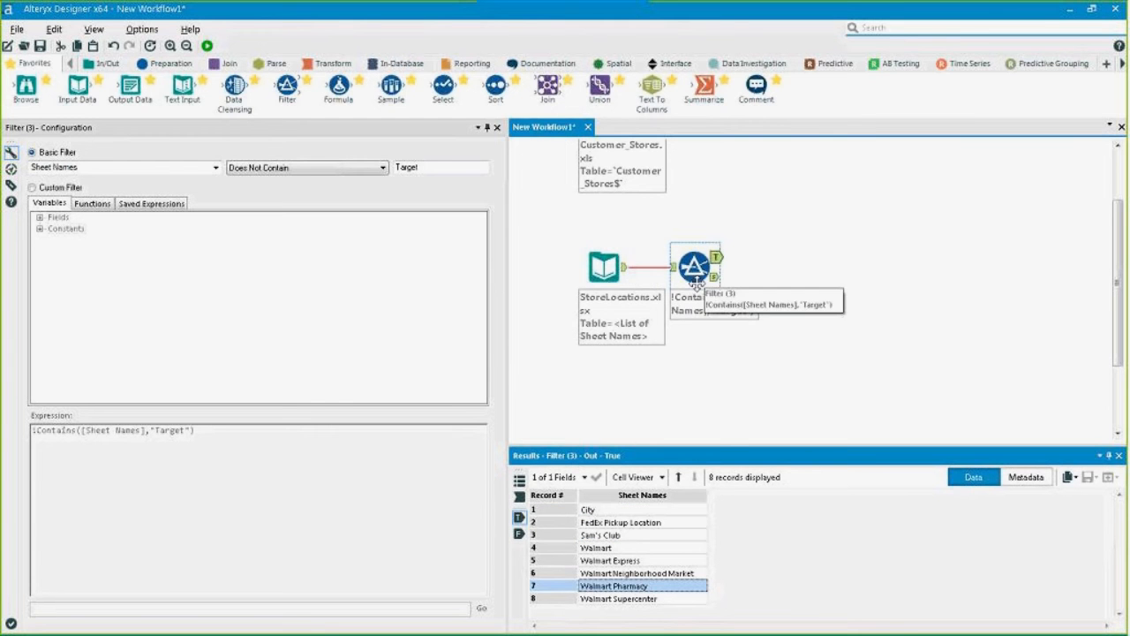
Replace the Filter tool with a Dynamic Input tool connected to the StoreLocations.xlsx input.
left_click_drag(696, 281, 710, 292)
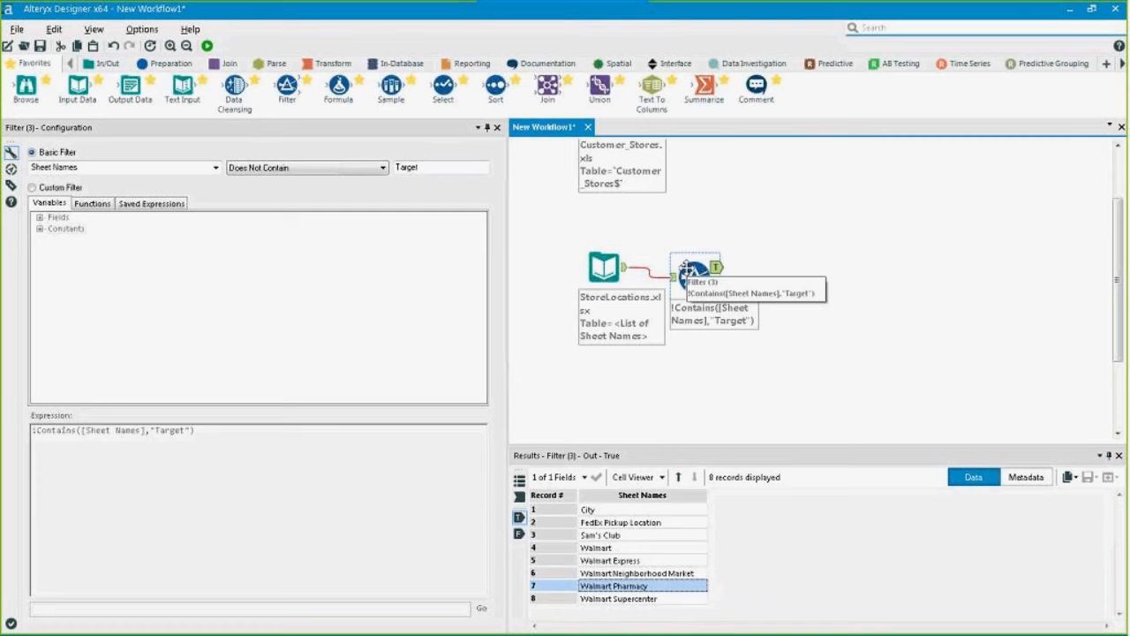
key("Delete")
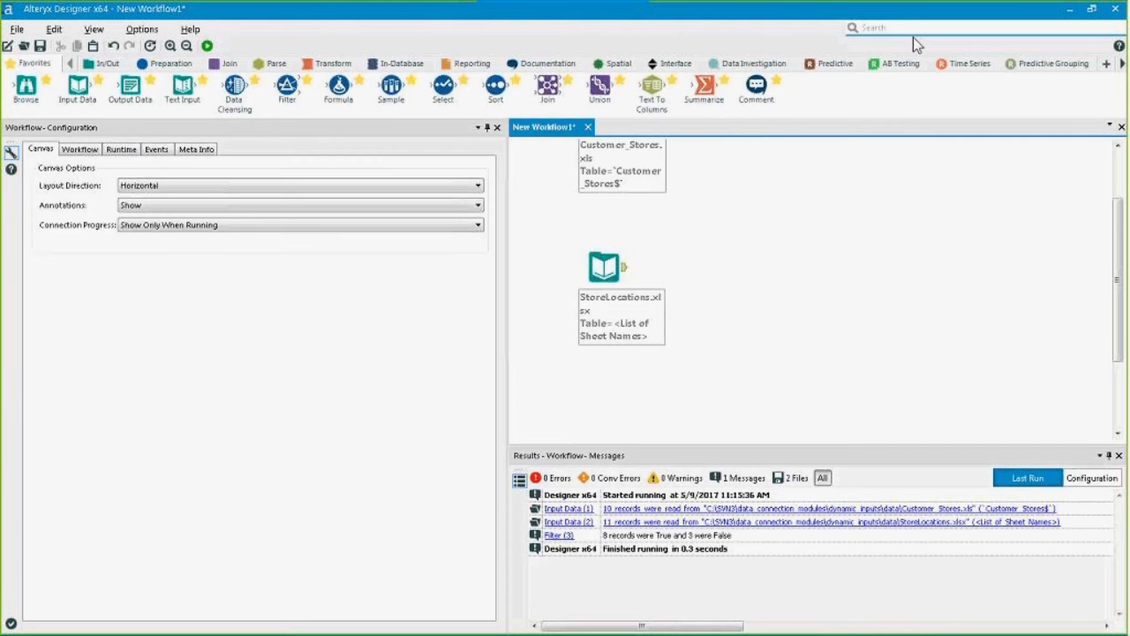
left_click(918, 29)
type("dyn")
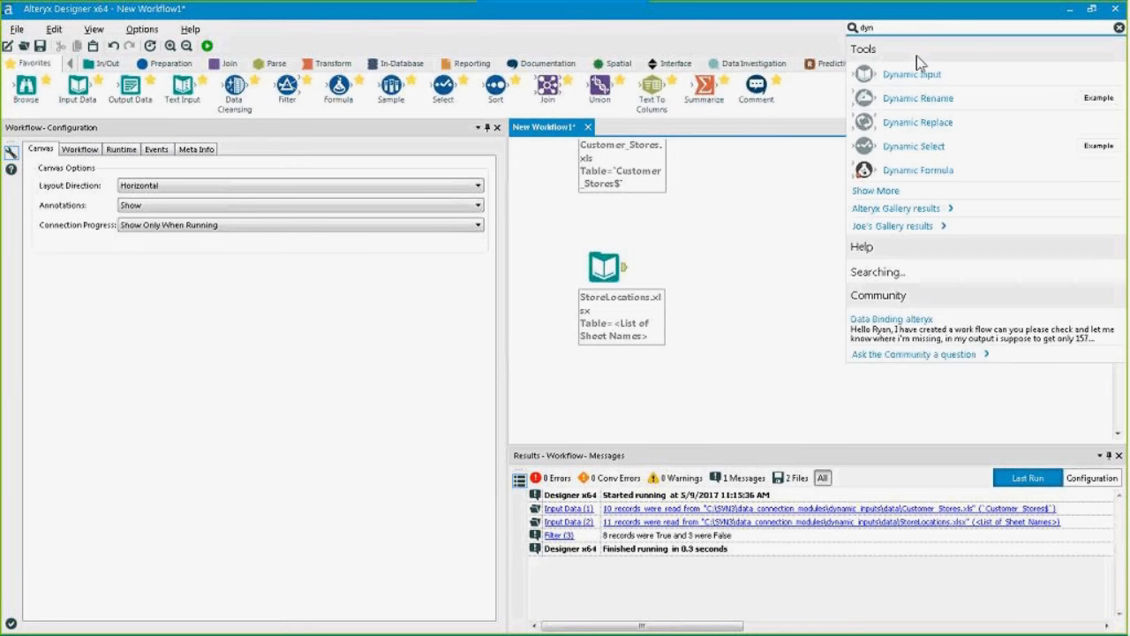
left_click_drag(915, 74, 715, 267)
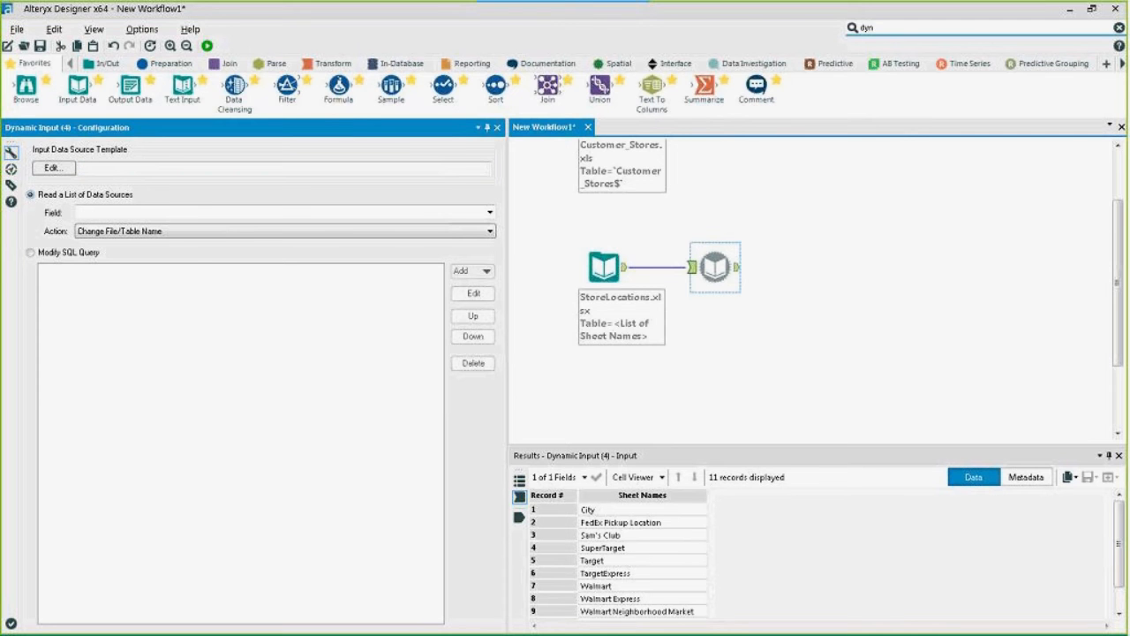
left_click(79, 168)
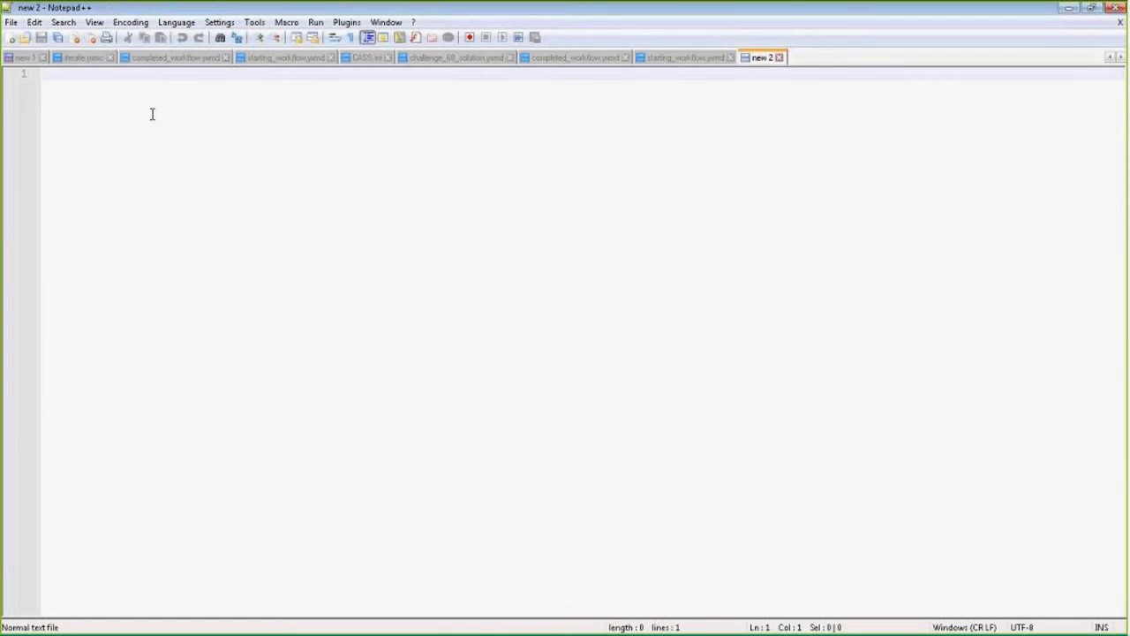
Switch to the empty Notepad++ document and enter the labels "Source1:", "Source2:" and "Source3:" on three separate lines.
type("Source")
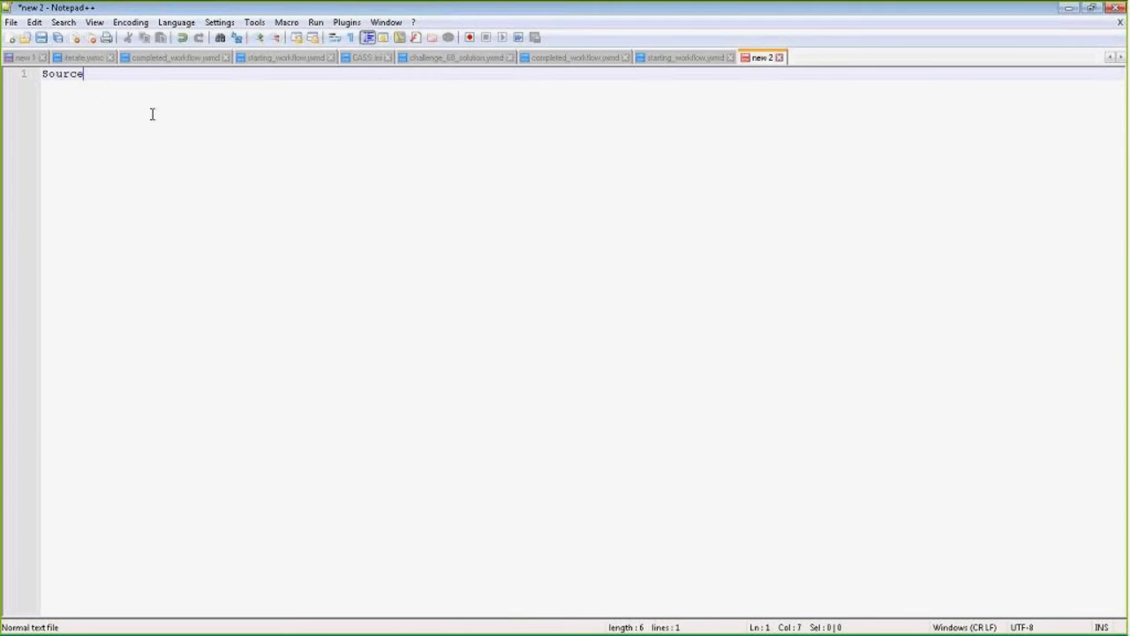
type("1:")
key("Return")
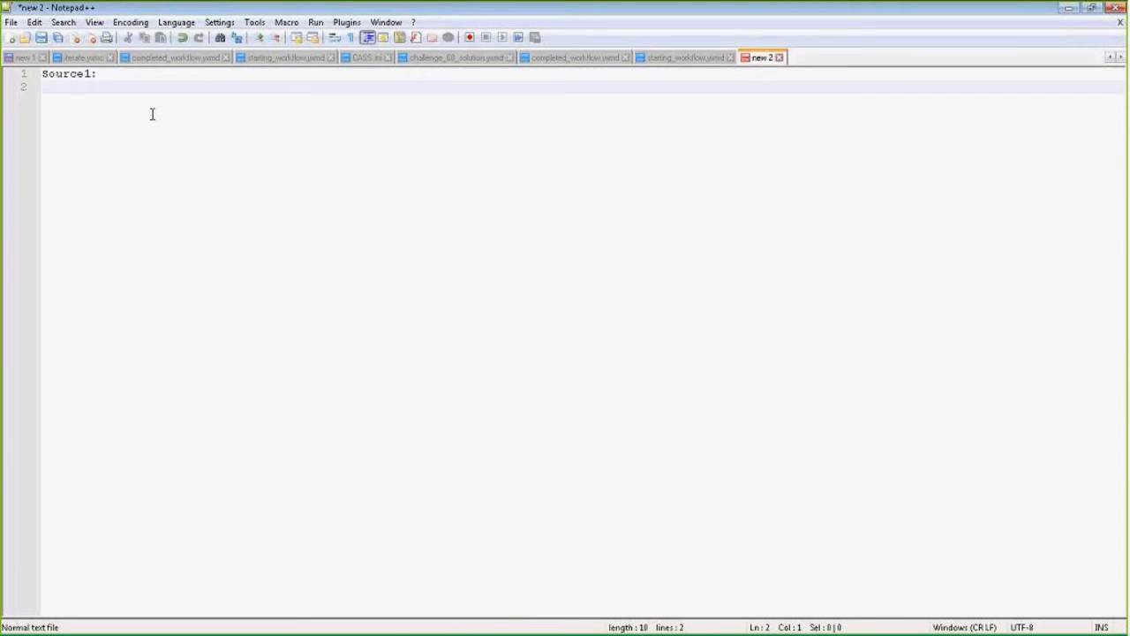
type("Source")
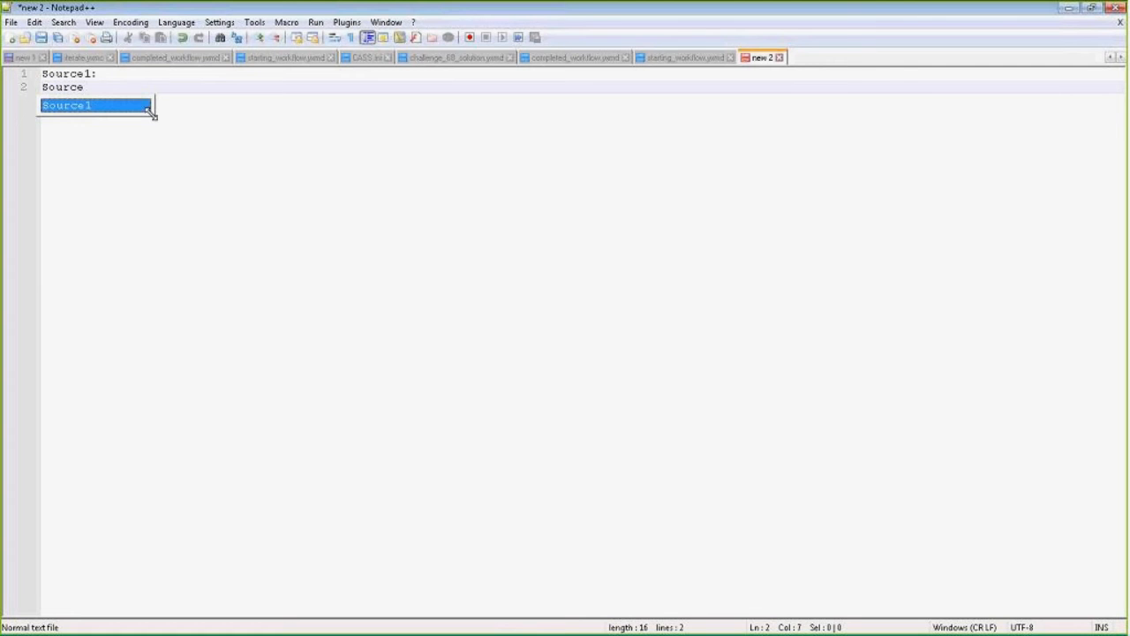
type("2:")
key("Return")
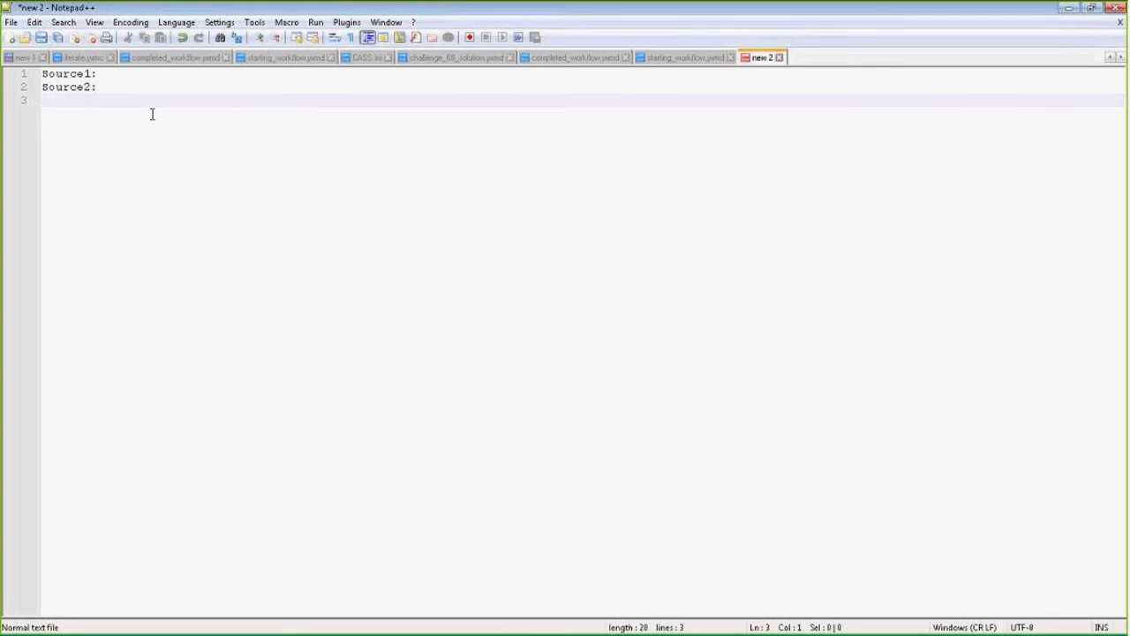
type("Scource3:")
key("Left")
key("Left")
key("Left")
key("Left")
key("Left")
key("Left")
key("Left")
key("BackSpace")
left_click(138, 76)
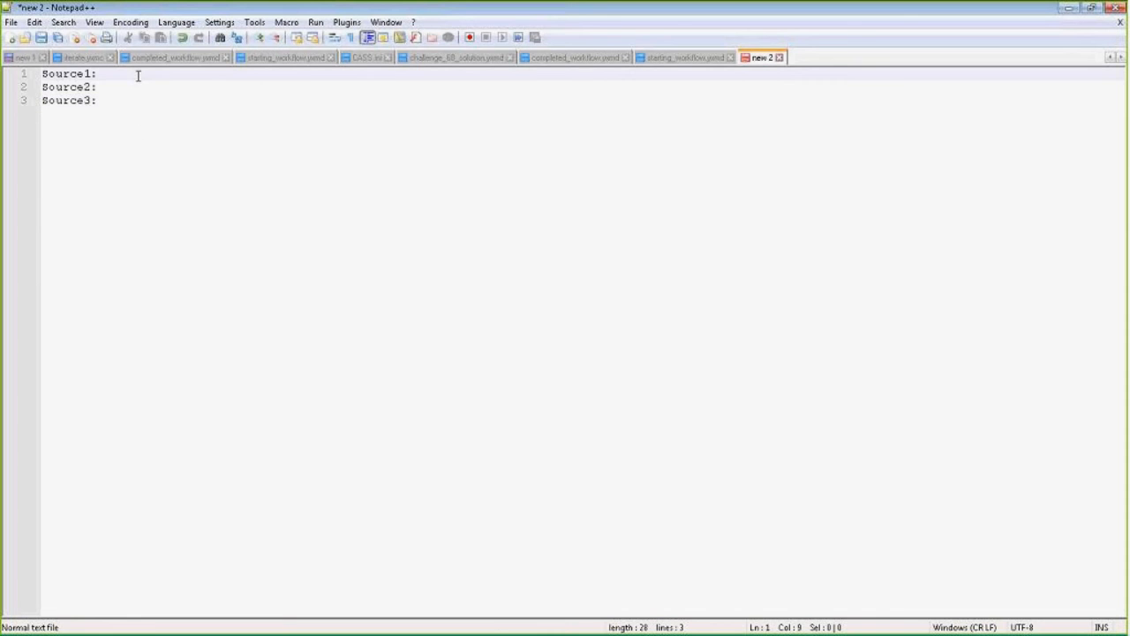
triple_click(138, 76)
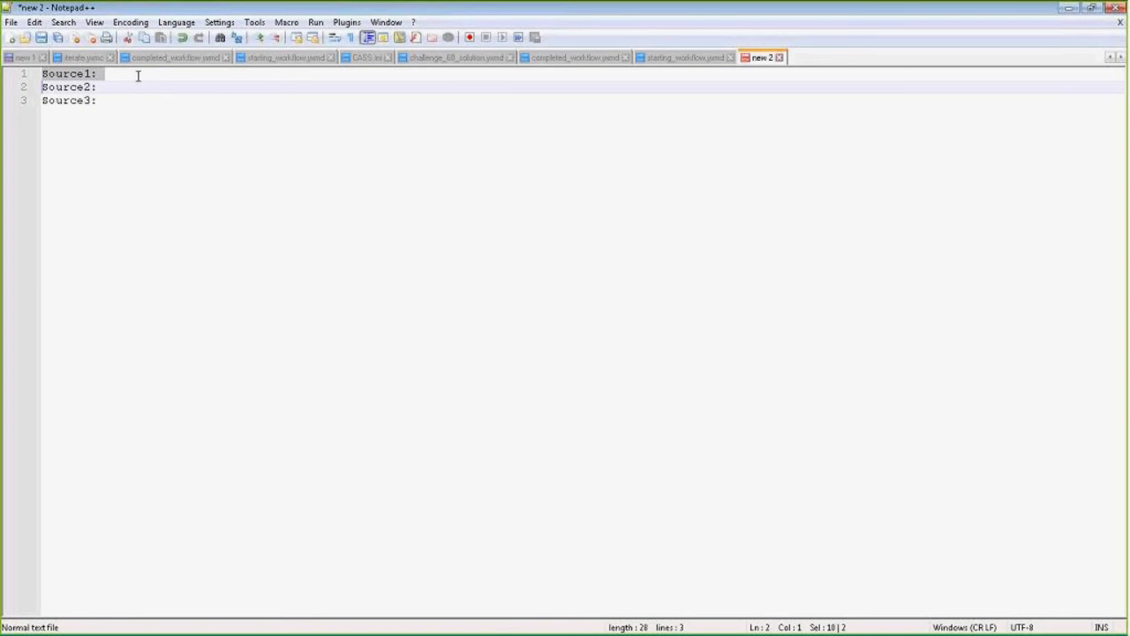
type("First")
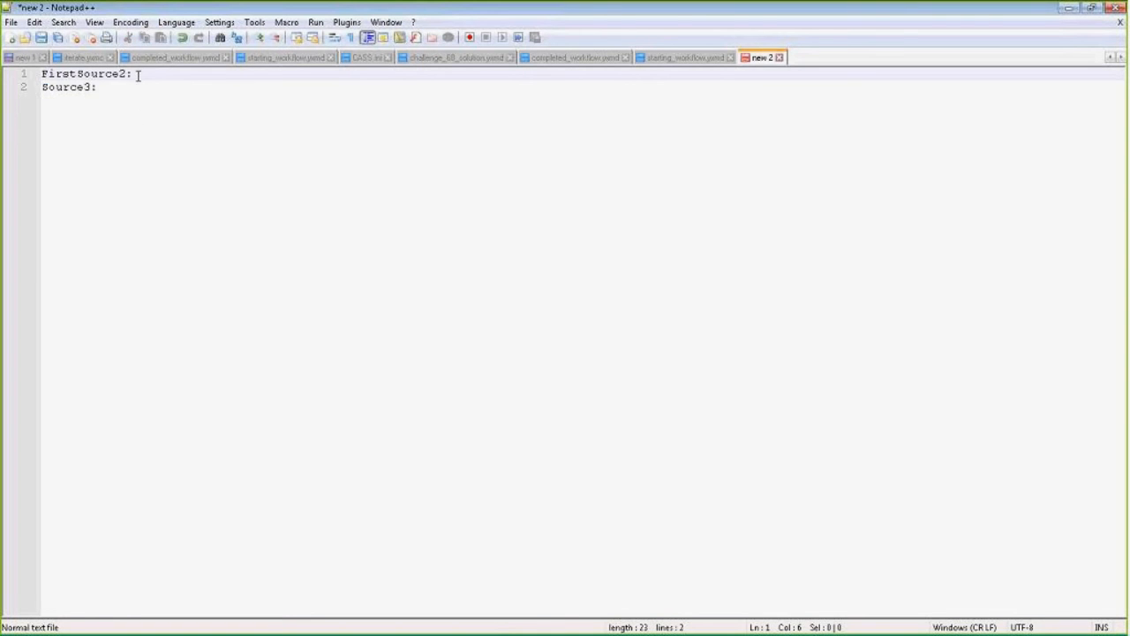
type("NamSource")
key("BackSpace")
key("BackSpace")
key("BackSpace")
key("BackSpace")
key("BackSpace")
key("BackSpace")
key("BackSpace")
key("BackSpace")
key("BackSpace")
key("End")
left_click(47, 74)
key("Home")
key("Return")
key("Up")
type("Sour")
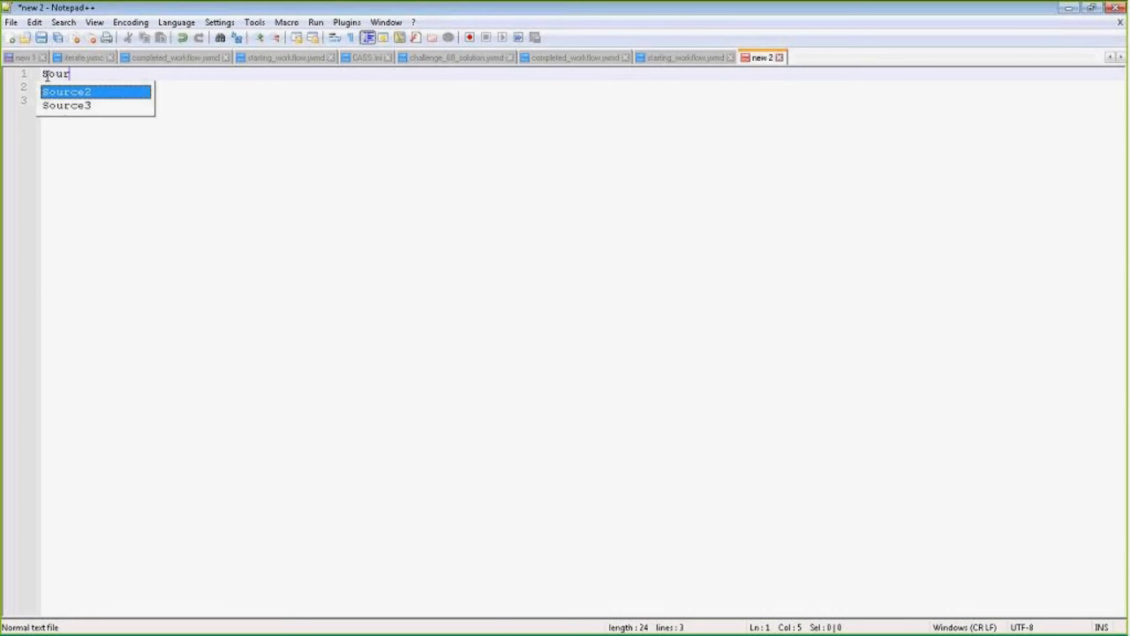
type("ce1: ")
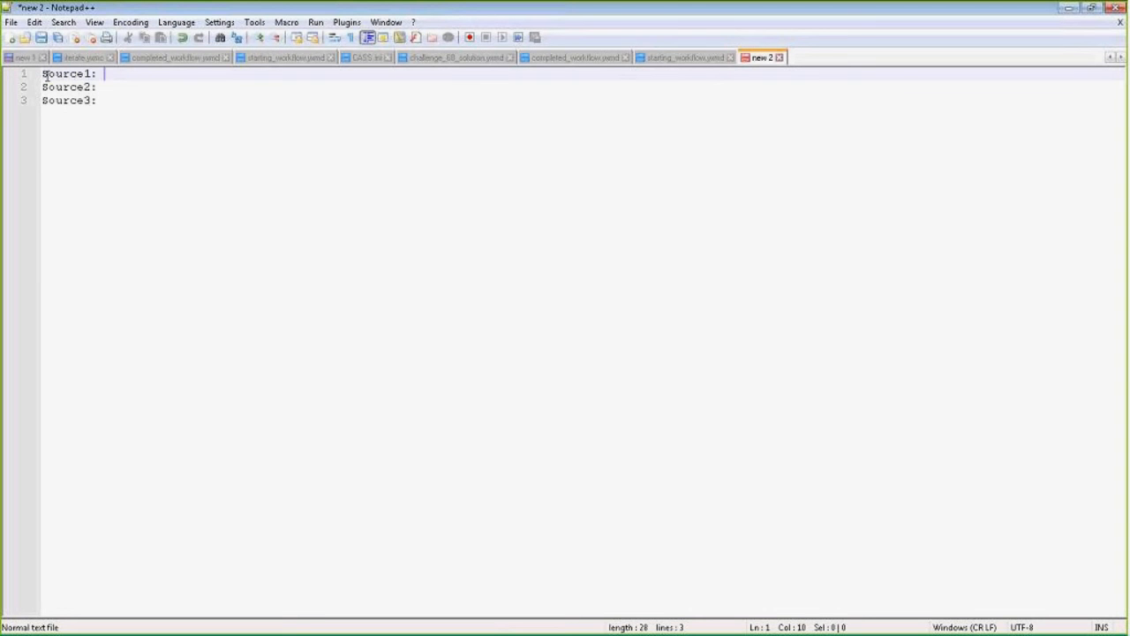
Fill in the field names "FirstName, LastName" for Source1 and Source3, and "First_Name, Last_name" for Source2.
type("FirstName, Last")
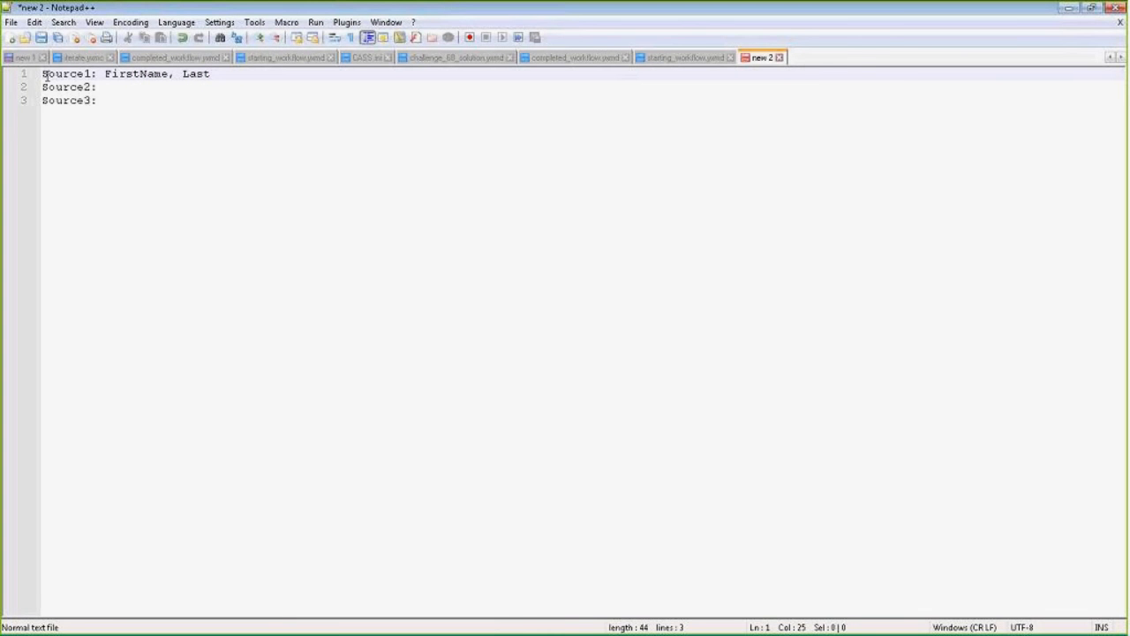
type("Name")
left_click(140, 88)
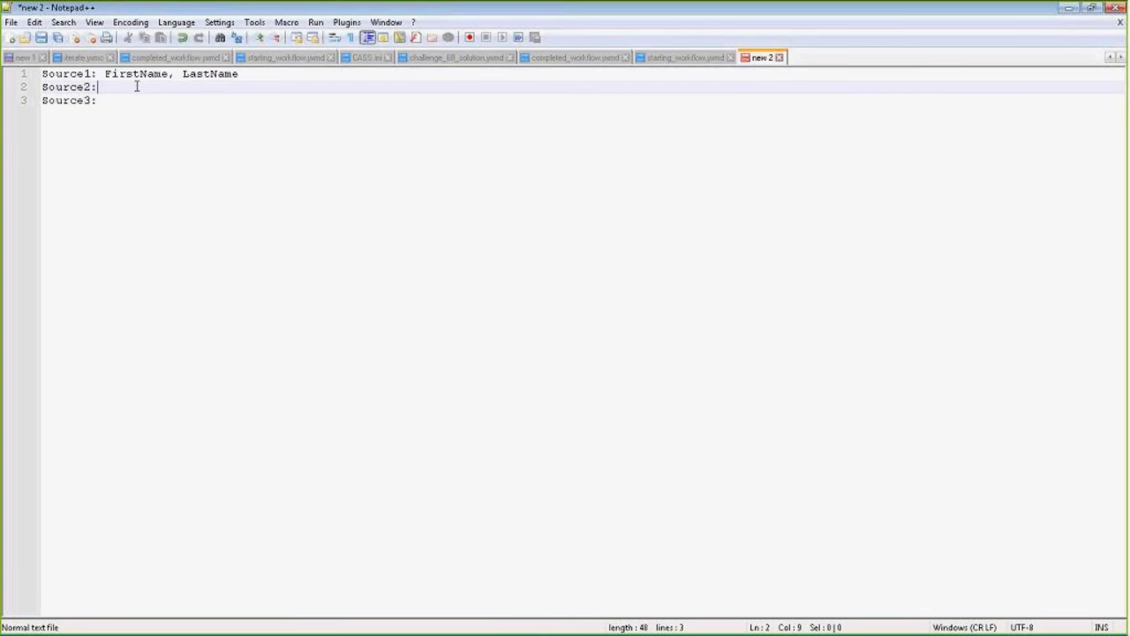
type("First_Name, Last_name")
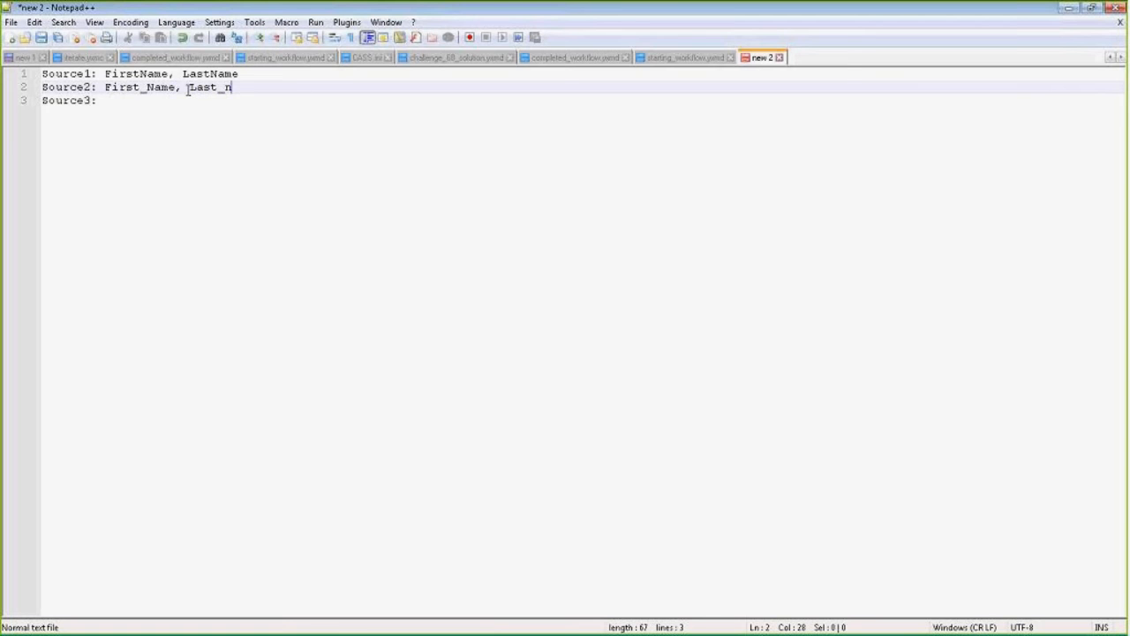
key("Down")
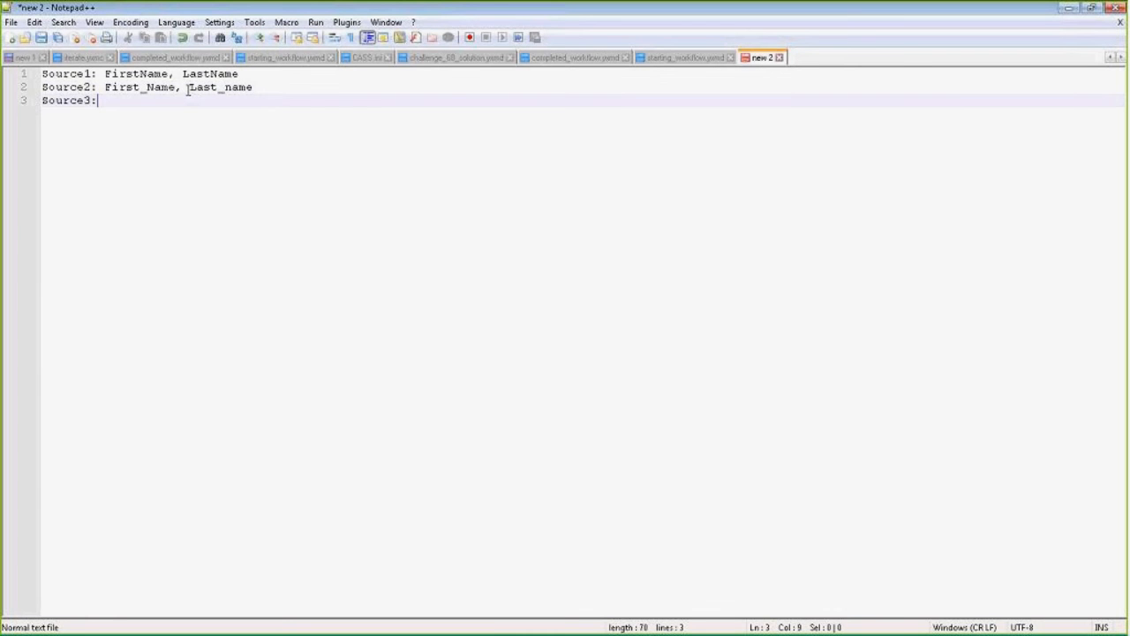
type("Firs")
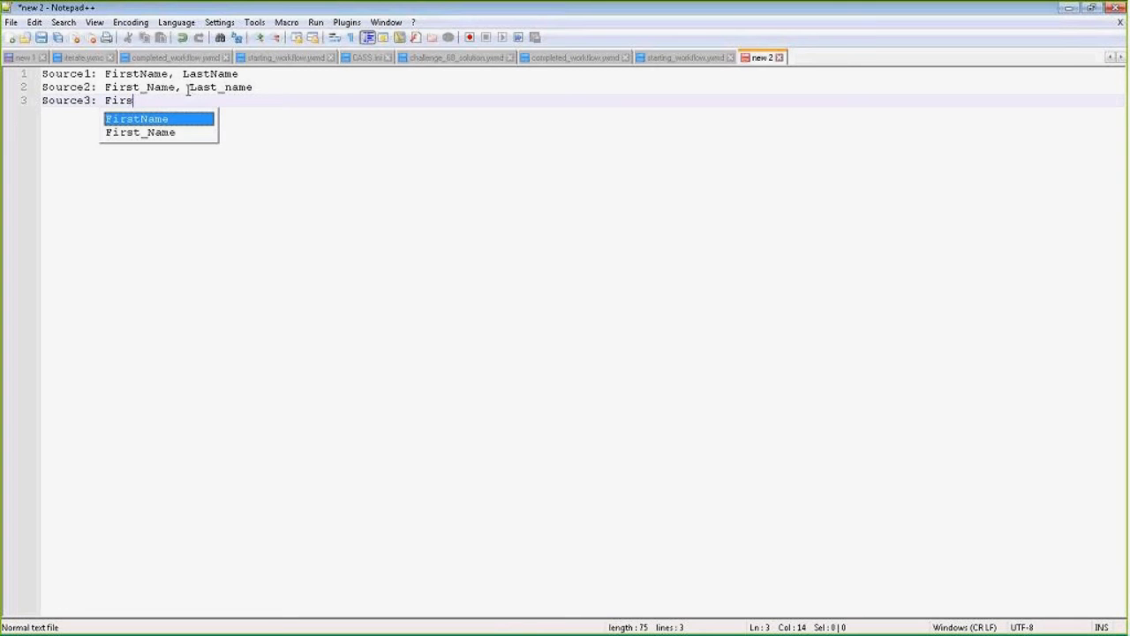
type("tName, Last")
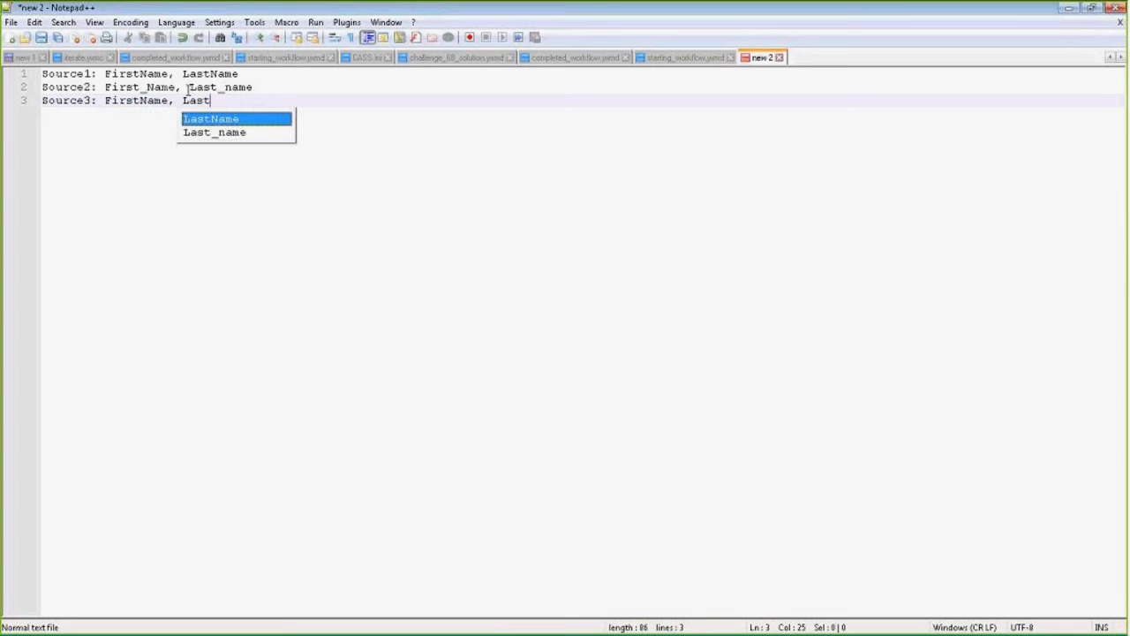
type("Name")
key("Escape")
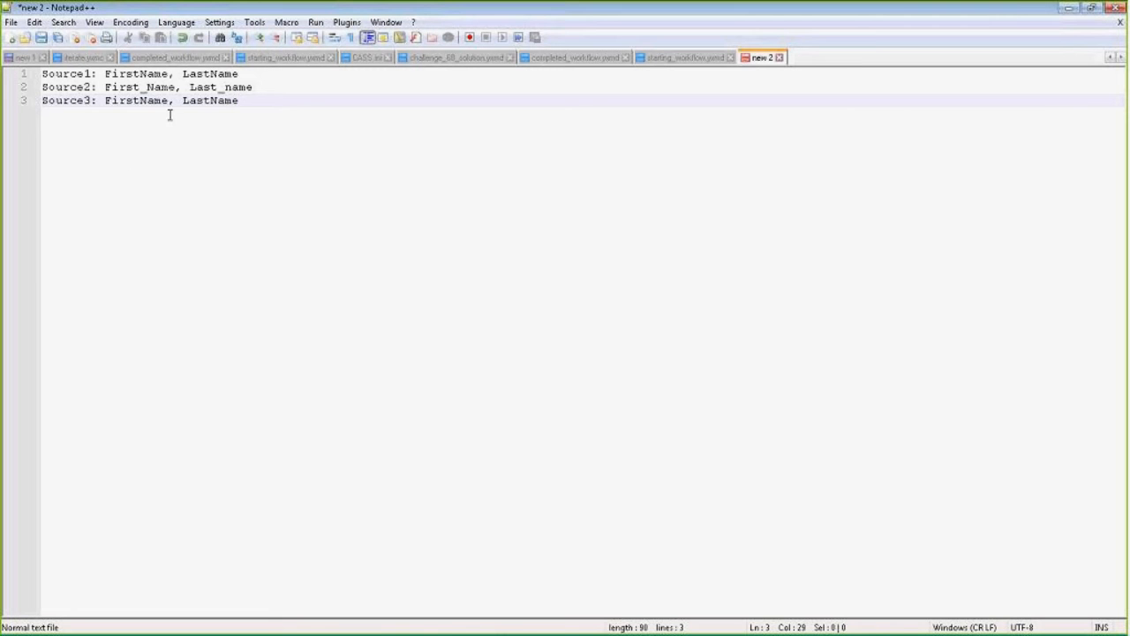
Highlight and compare the field names of the Source1, Source2 and Source3 lines, including the underscores in Source2.
left_click_drag(140, 88, 148, 89)
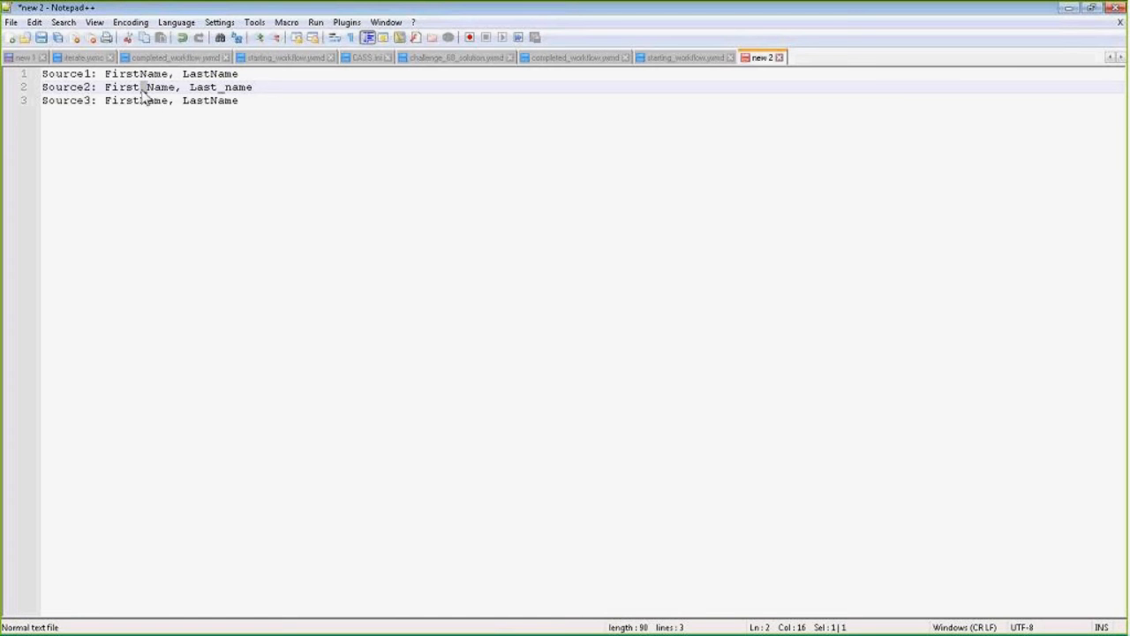
key("Left")
left_click(242, 76)
left_click_drag(242, 78, 41, 77)
left_click_drag(249, 106, 49, 101)
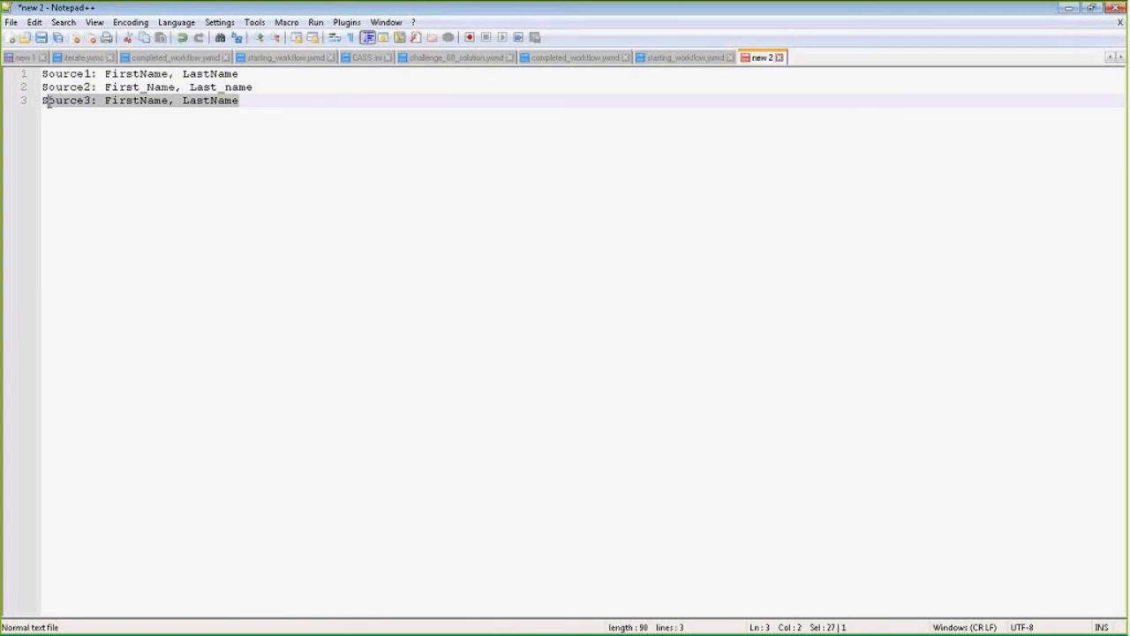
left_click(238, 159)
left_click_drag(256, 88, 62, 87)
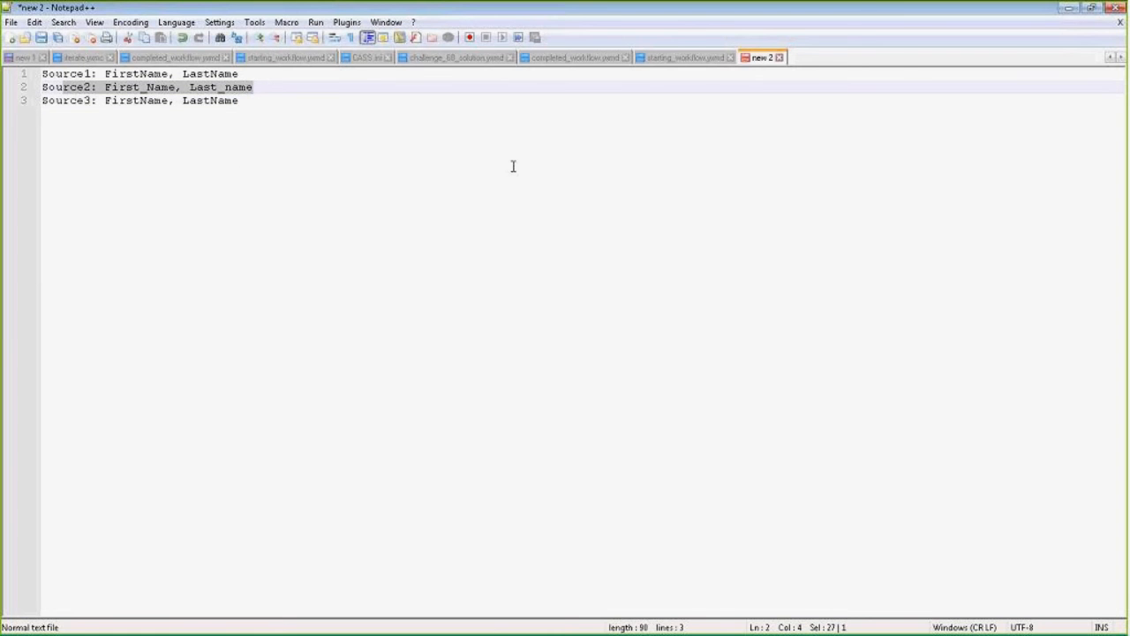
left_click(143, 87)
left_click_drag(252, 77, 57, 79)
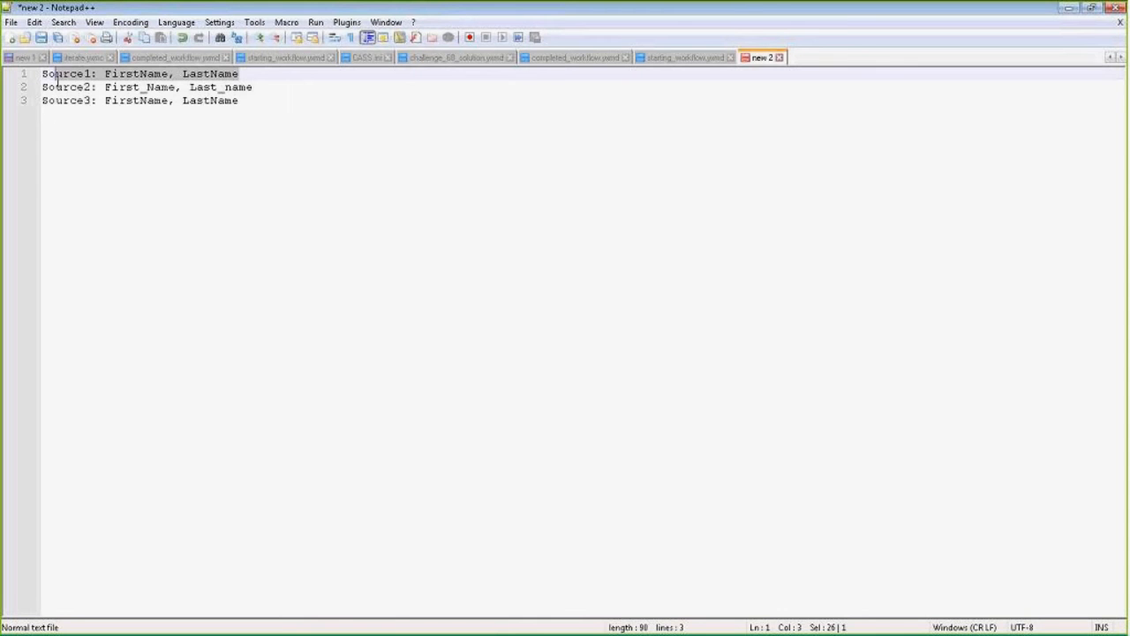
left_click(223, 127)
left_click_drag(240, 79, 52, 86)
left_click(234, 123)
left_click_drag(243, 78, 42, 76)
left_click_drag(270, 89, 37, 92)
left_click(263, 114)
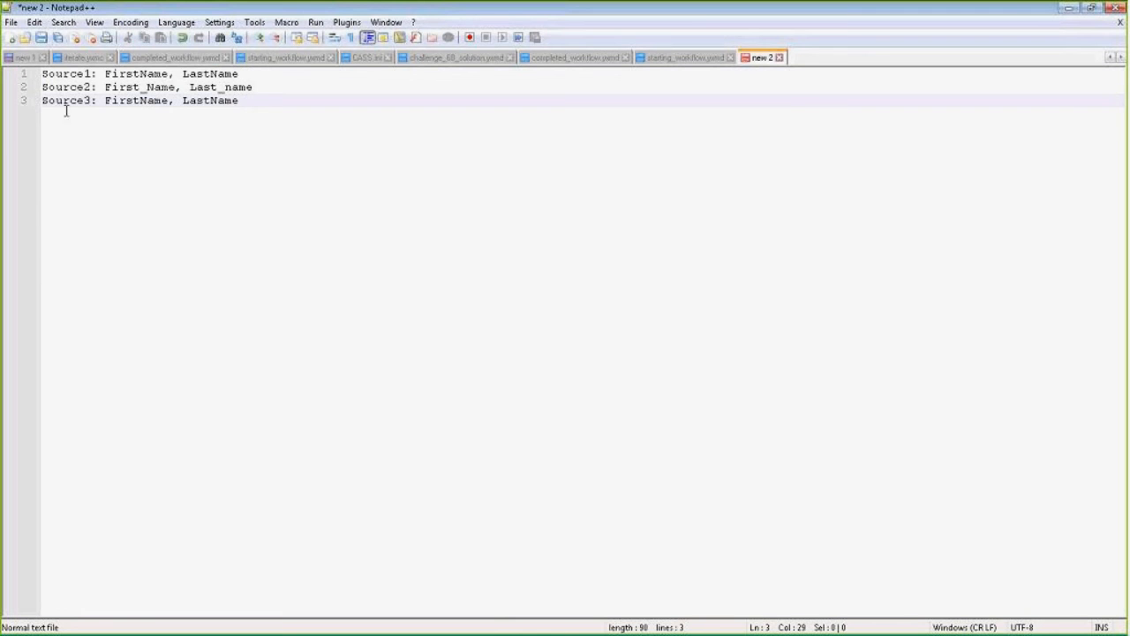
left_click_drag(240, 74, 42, 75)
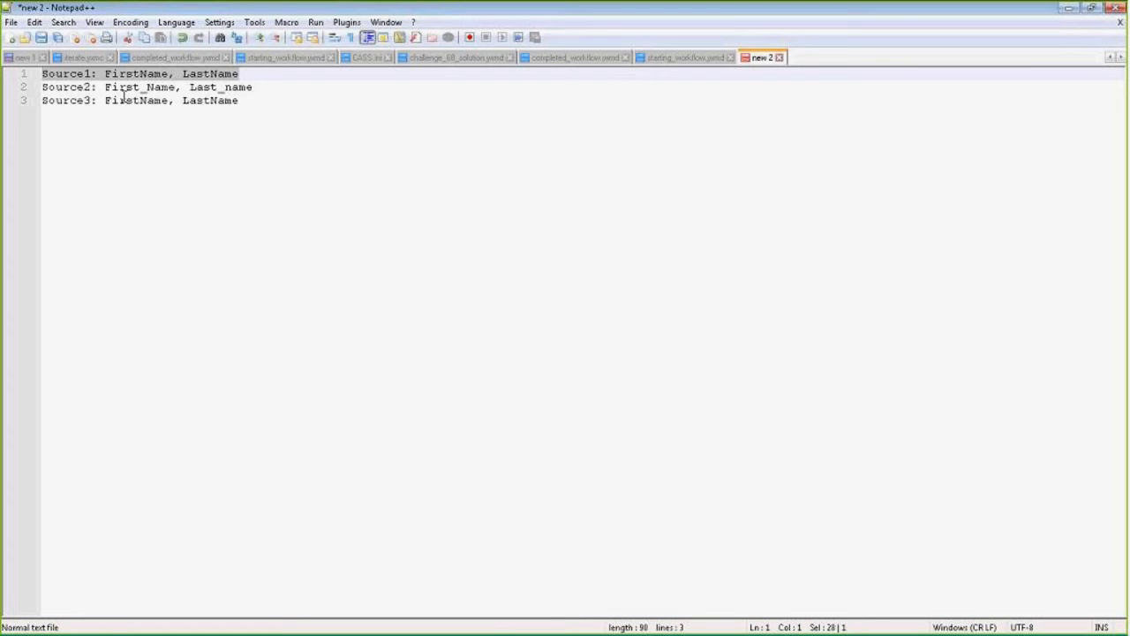
left_click(240, 74)
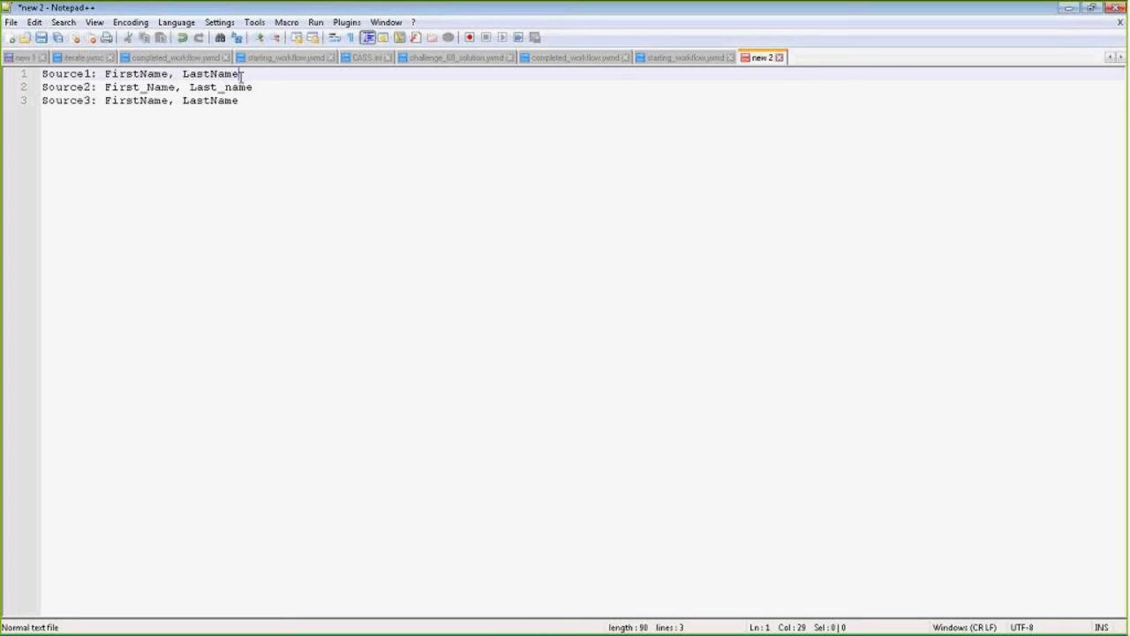
Mark the Source3 and Source1 lines as list items by adding a leading hyphen to each.
left_click_drag(241, 75, 24, 97)
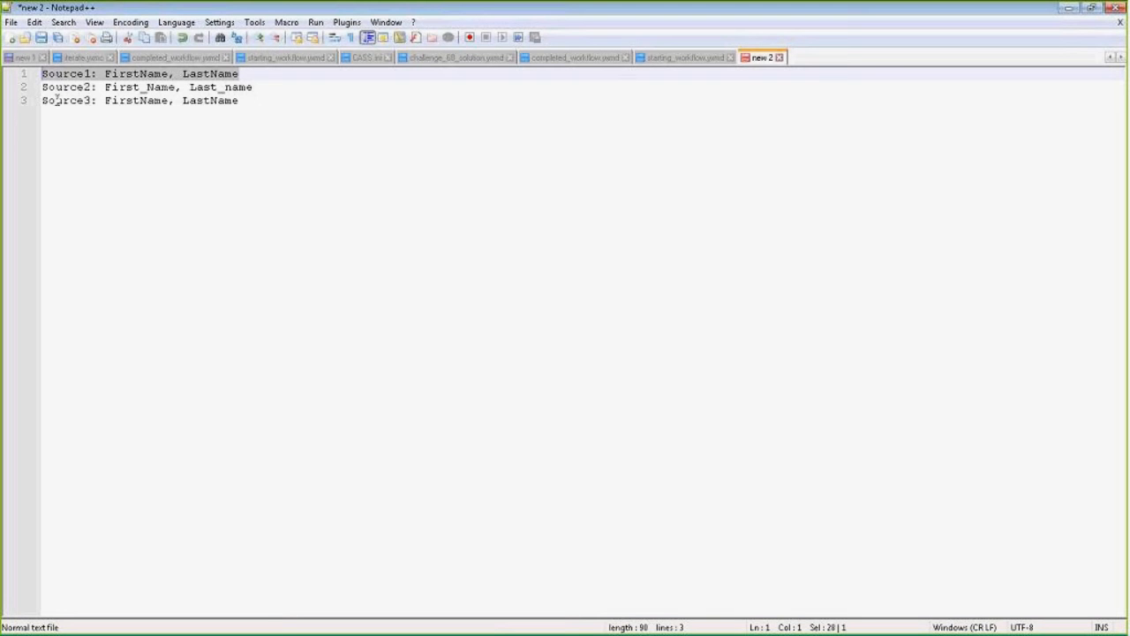
left_click(46, 101)
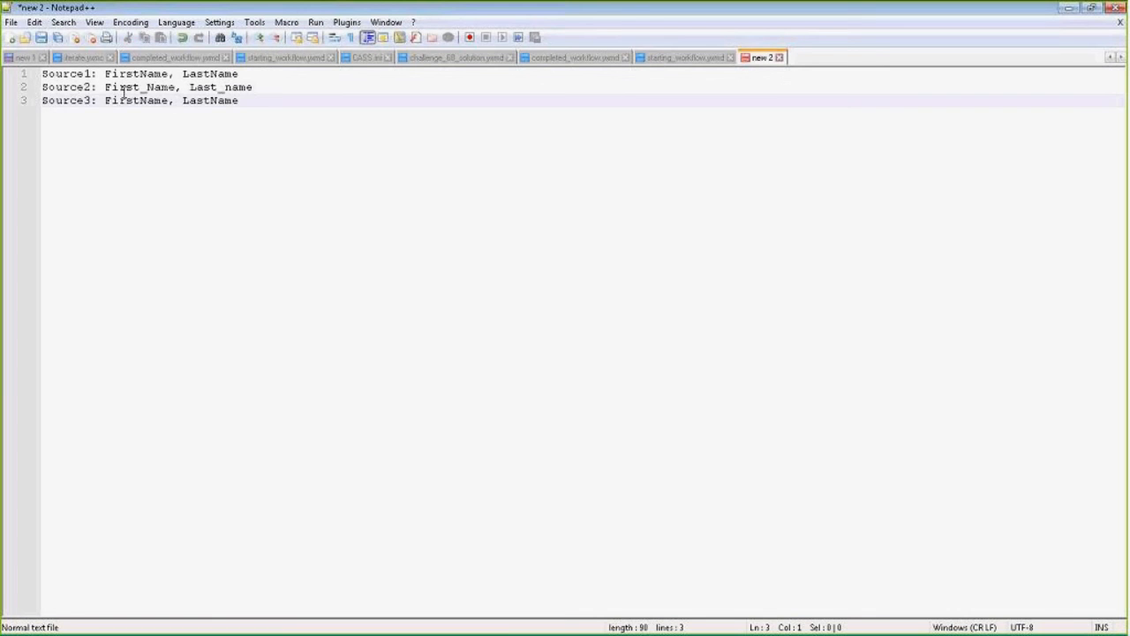
type("-")
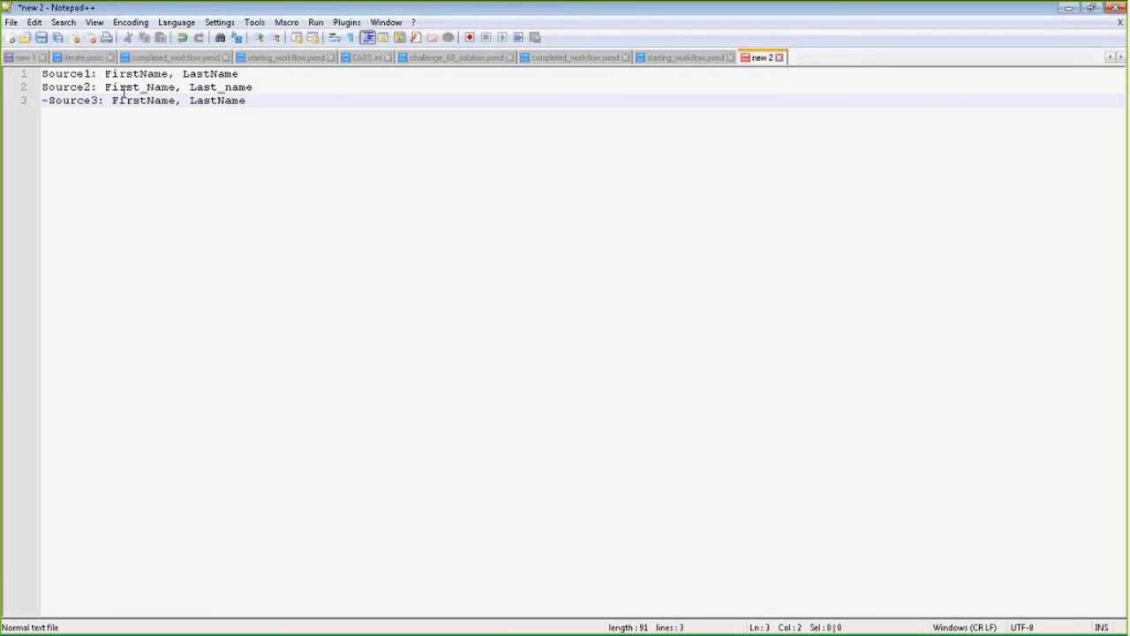
key("Up")
key("Up")
key("Left")
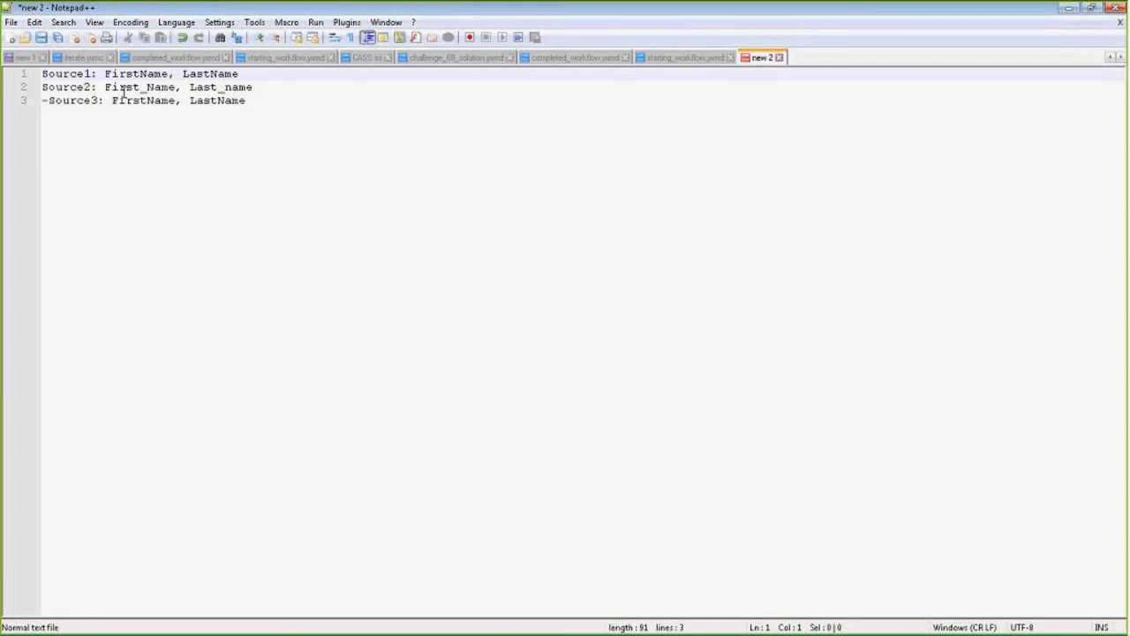
type("-")
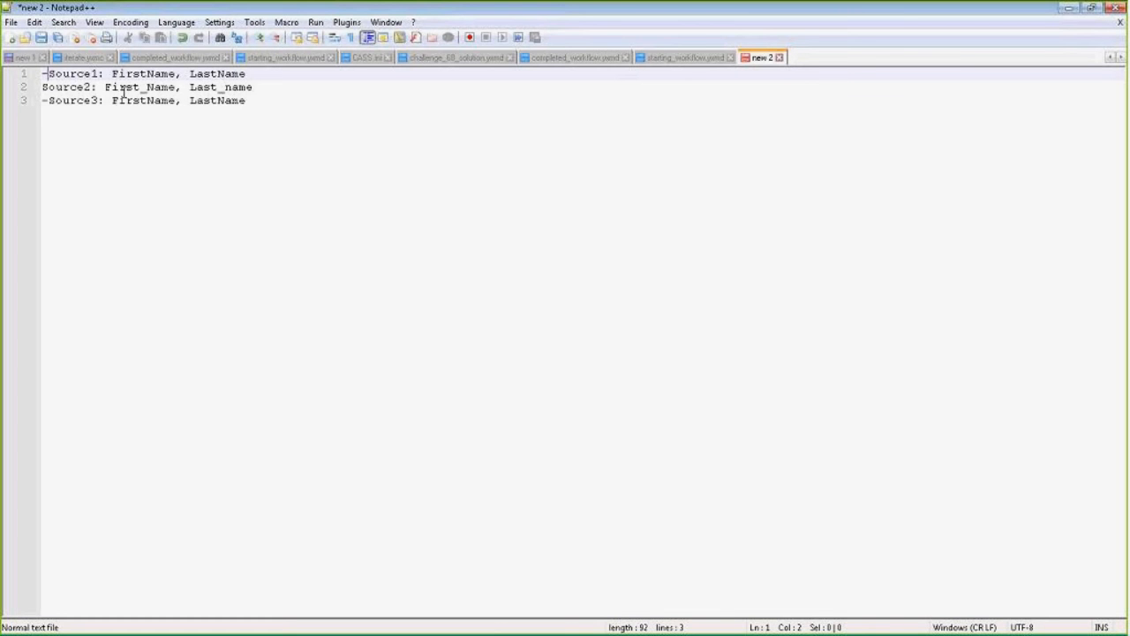
Highlight the field names on the Source2 line and add a leading hyphen to that line.
left_click(125, 89)
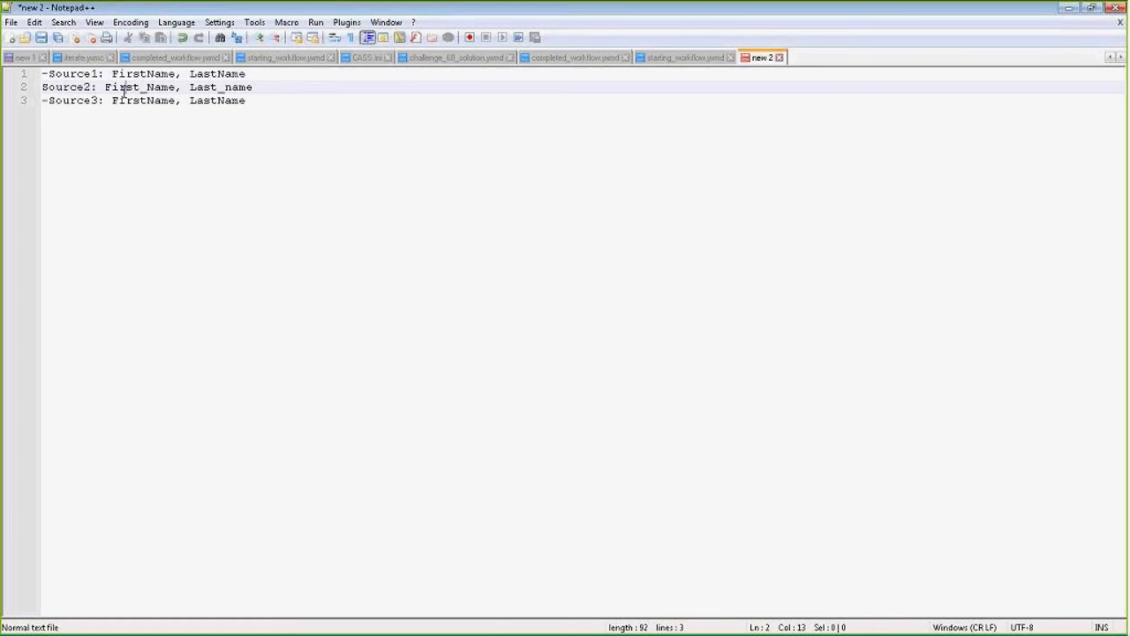
key("Up")
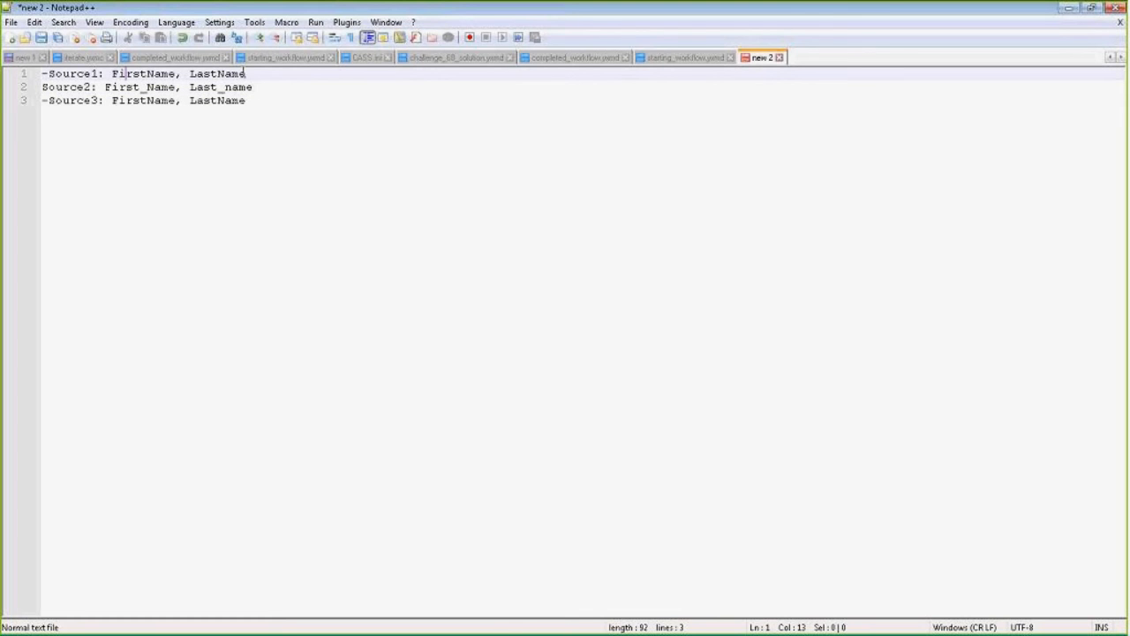
left_click(245, 73, "shift")
left_click(135, 76)
left_click_drag(104, 87, 270, 88)
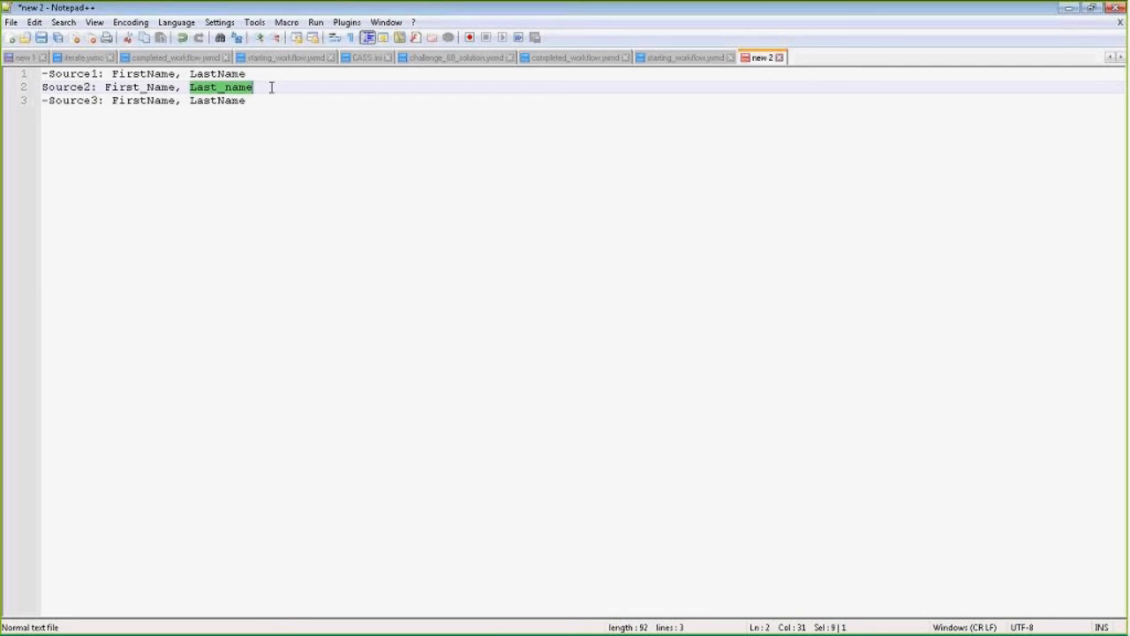
key("Left")
key("Left")
key("Left")
key("Left")
key("Left")
key("Left")
key("Left")
key("Left")
key("Left")
key("Left")
key("Left")
key("Left")
key("Left")
key("Left")
key("Left")
key("Left")
key("Left")
key("Left")
key("Left")
key("Left")
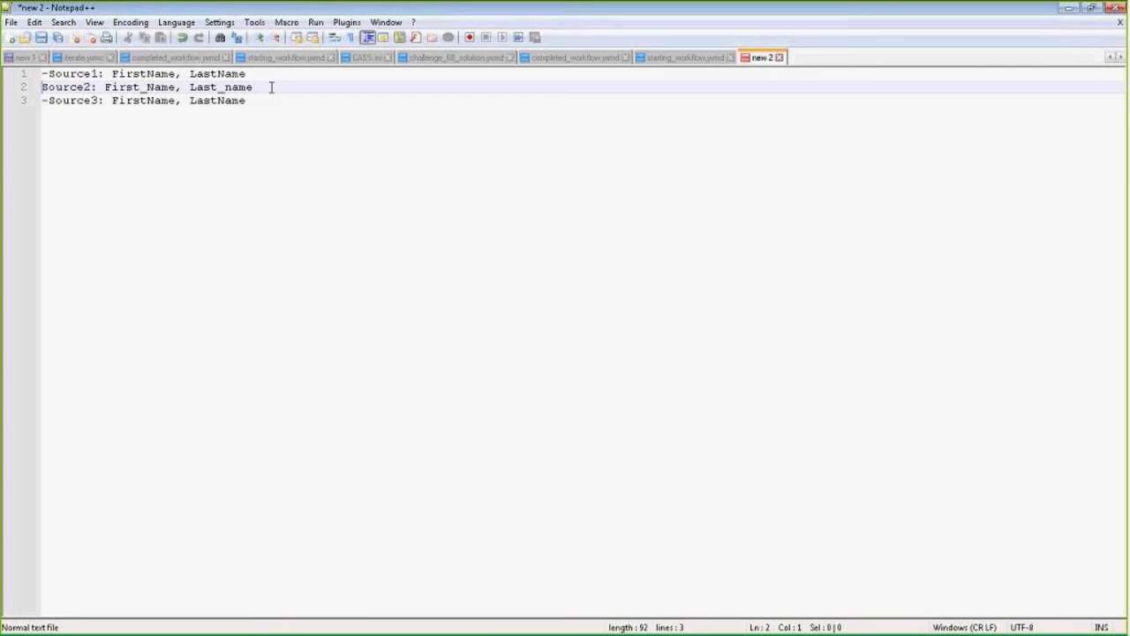
type("-")
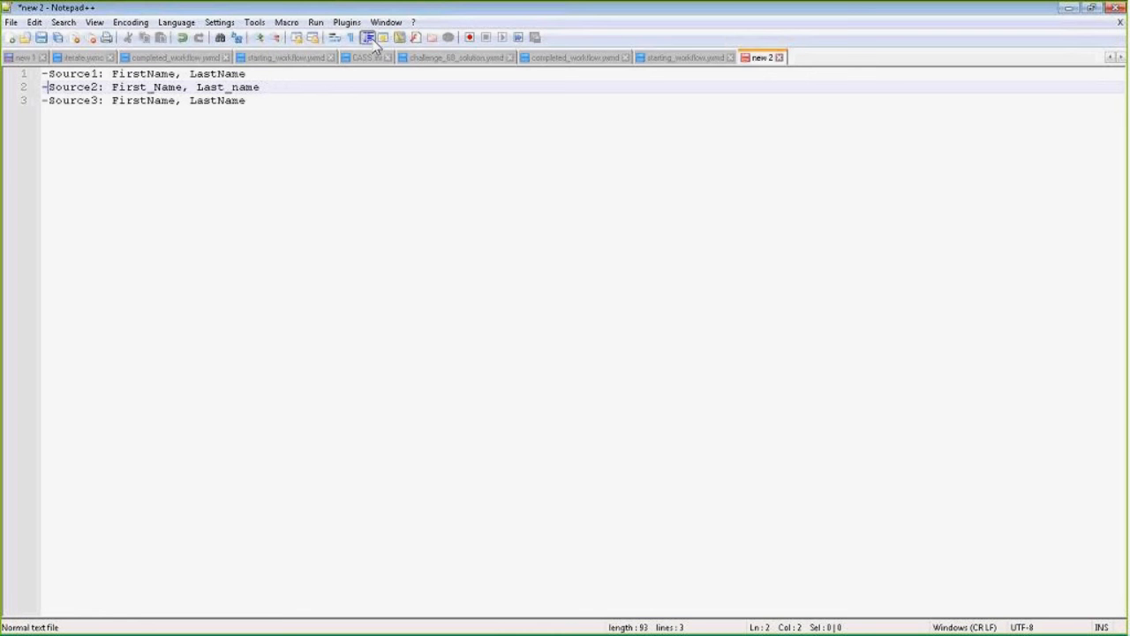
Replace the field names on the Source2 line with text starting with "Last" and open a new blank document.
left_click_drag(262, 88, 198, 90)
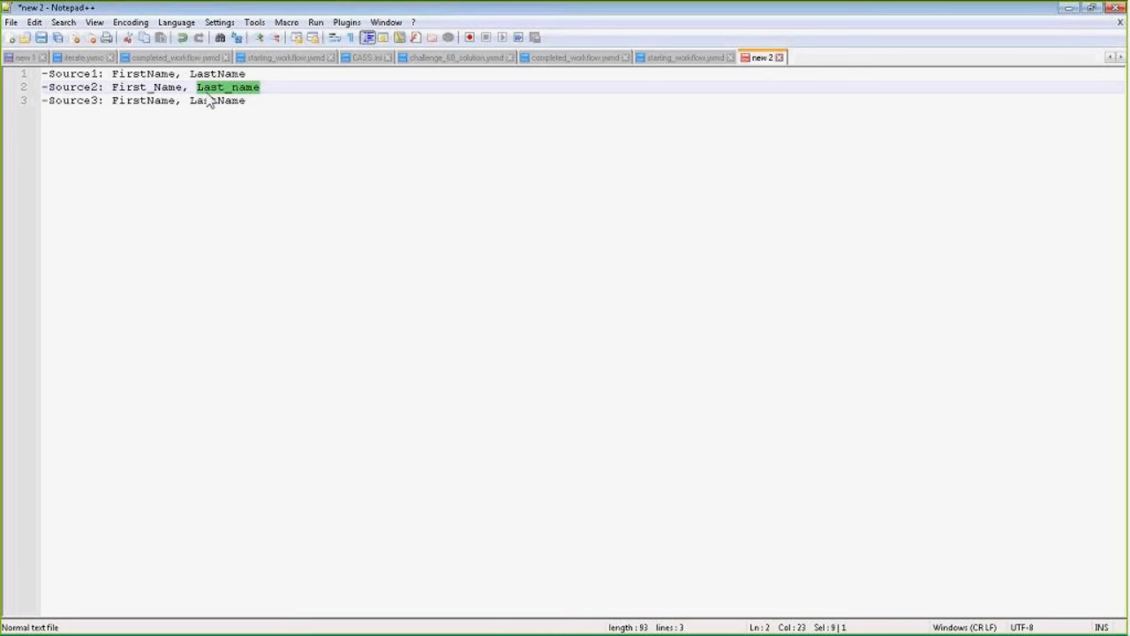
key("Delete")
left_click(181, 88)
left_click_drag(181, 88, 114, 89)
key("Delete")
key("Delete")
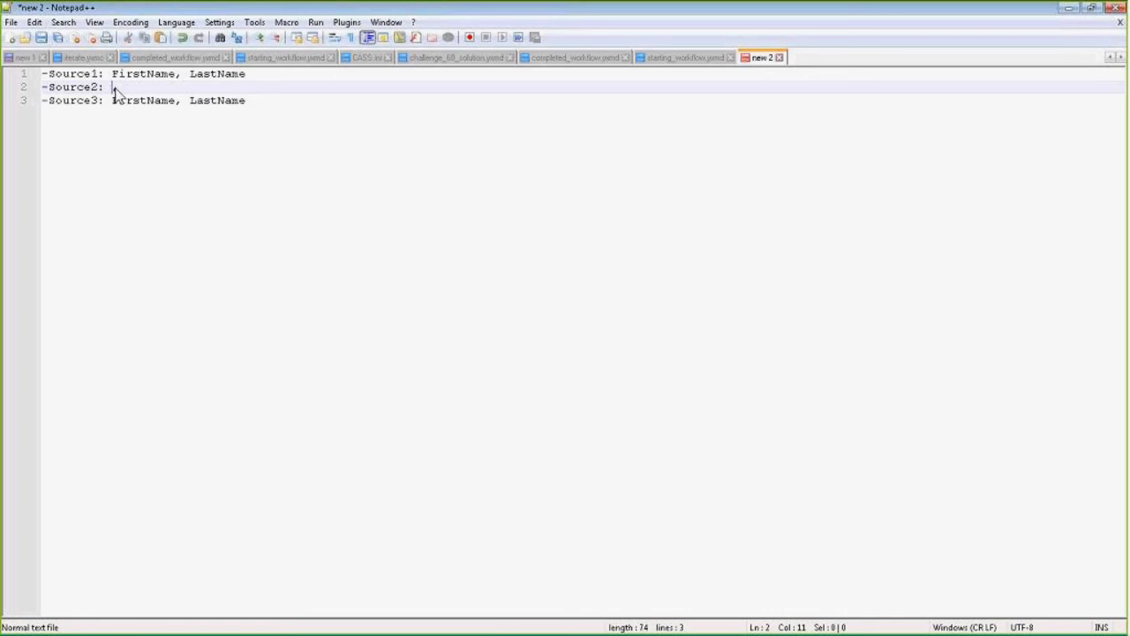
type("Last")
key("ctrl+n")
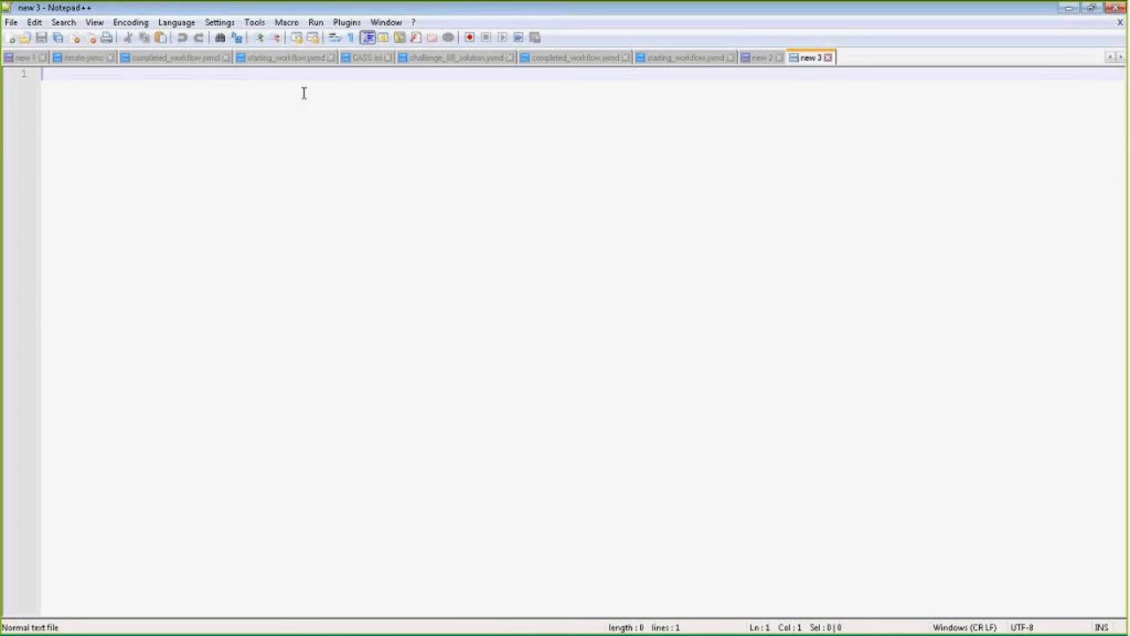
Return to Alteryx Designer and set the Dynamic Input tool's data source template to the City$ sheet of StoreLocations.xlsx.
left_click(1068, 7)
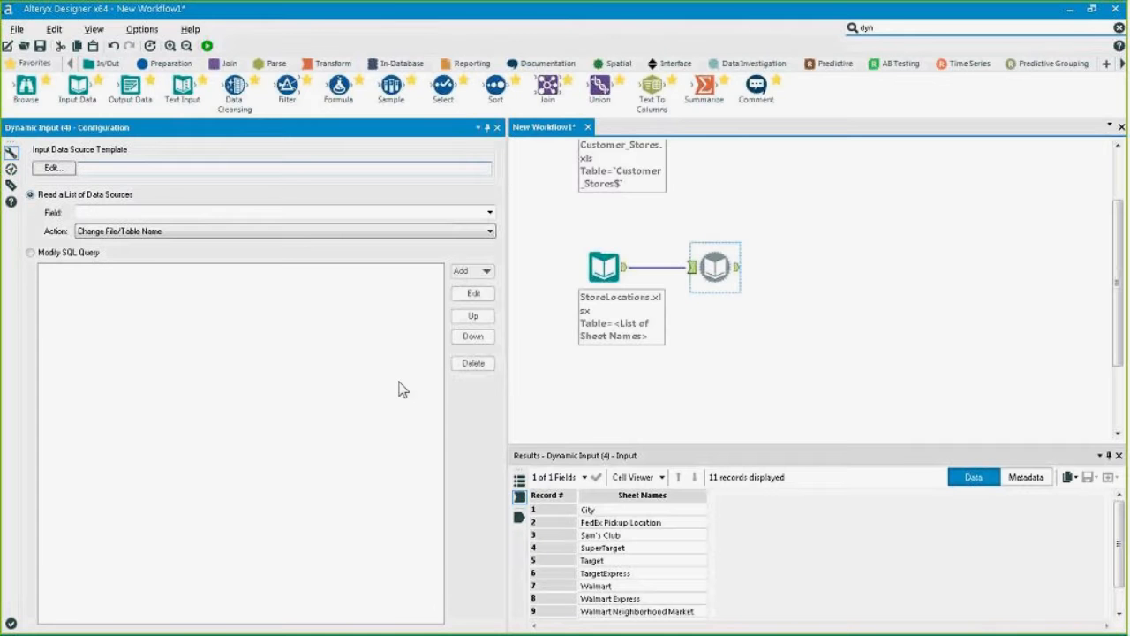
left_click_drag(704, 273, 713, 274)
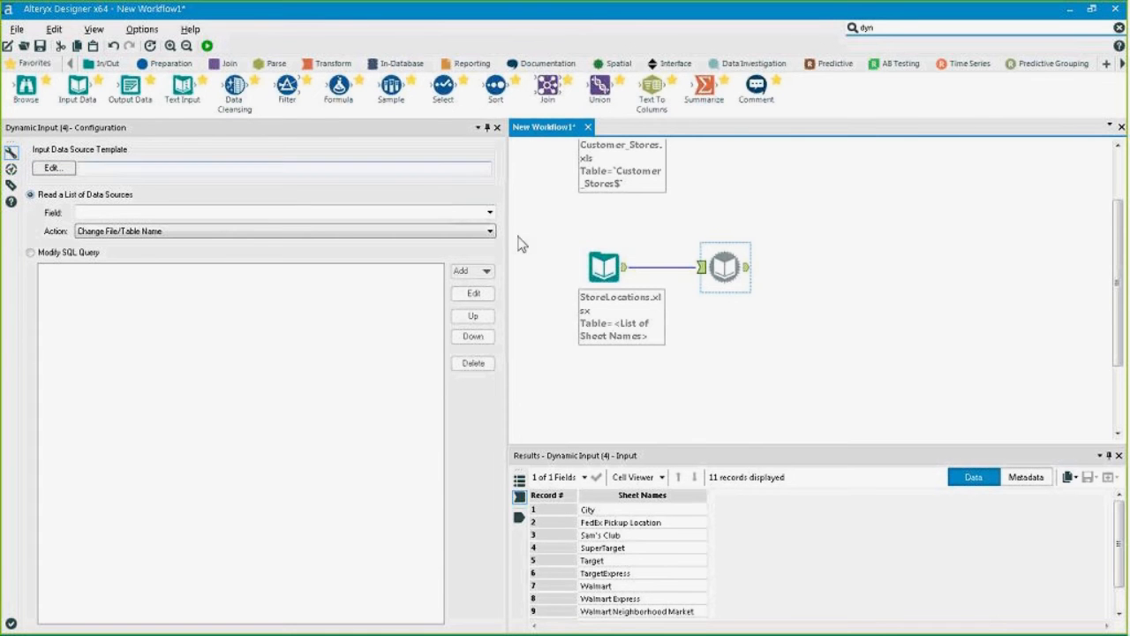
left_click(53, 168)
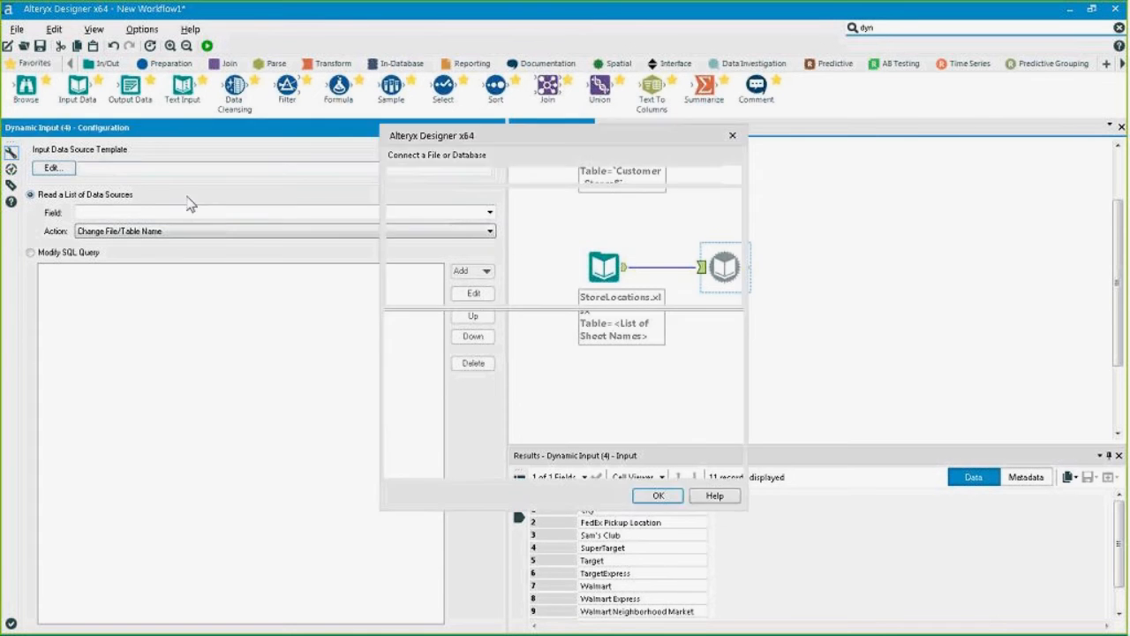
left_click(732, 176)
left_click(346, 196)
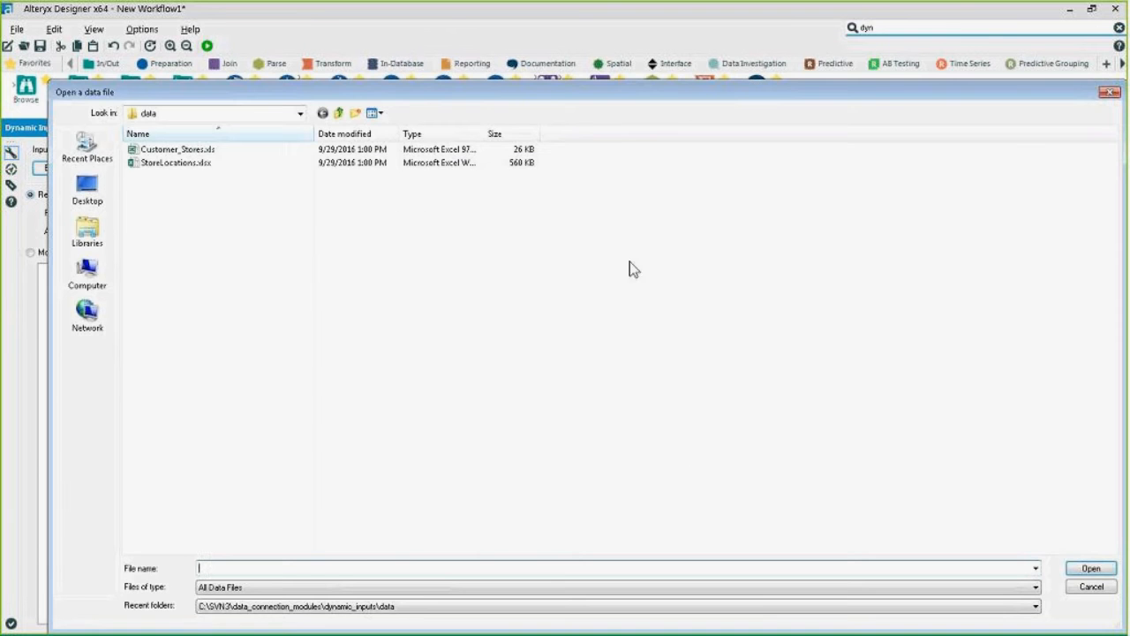
double_click(168, 163)
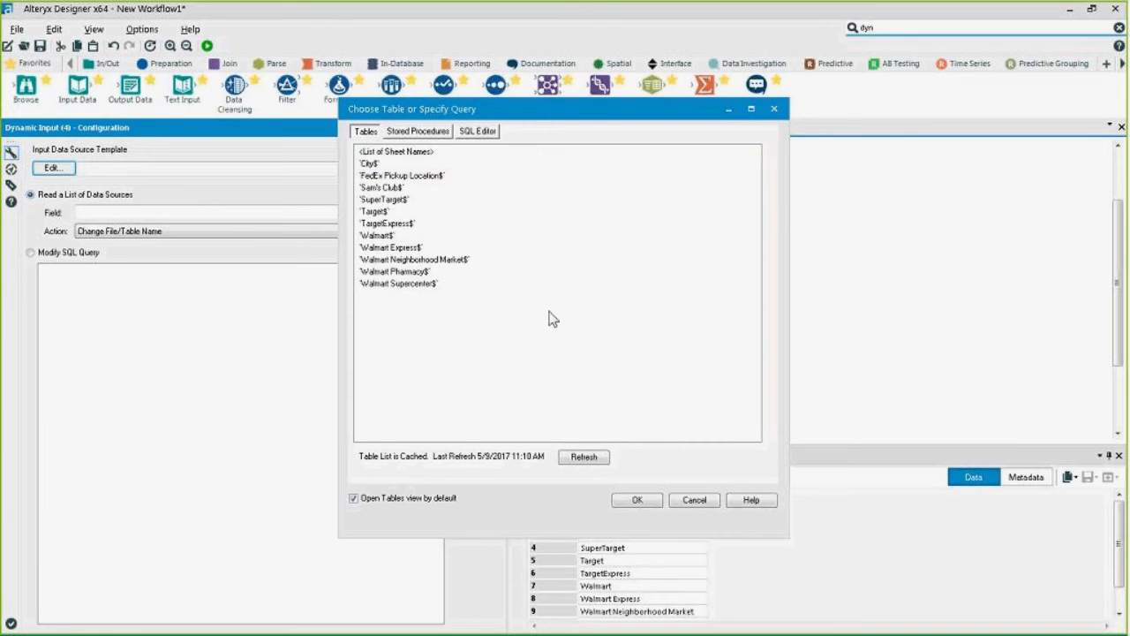
left_click(385, 164)
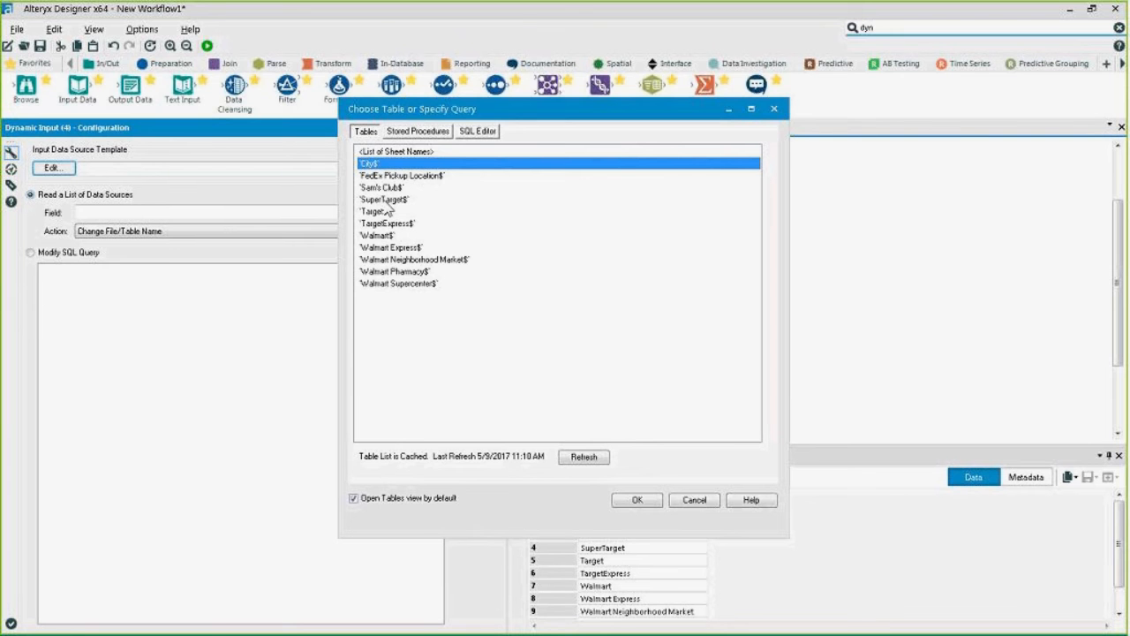
left_click(637, 500)
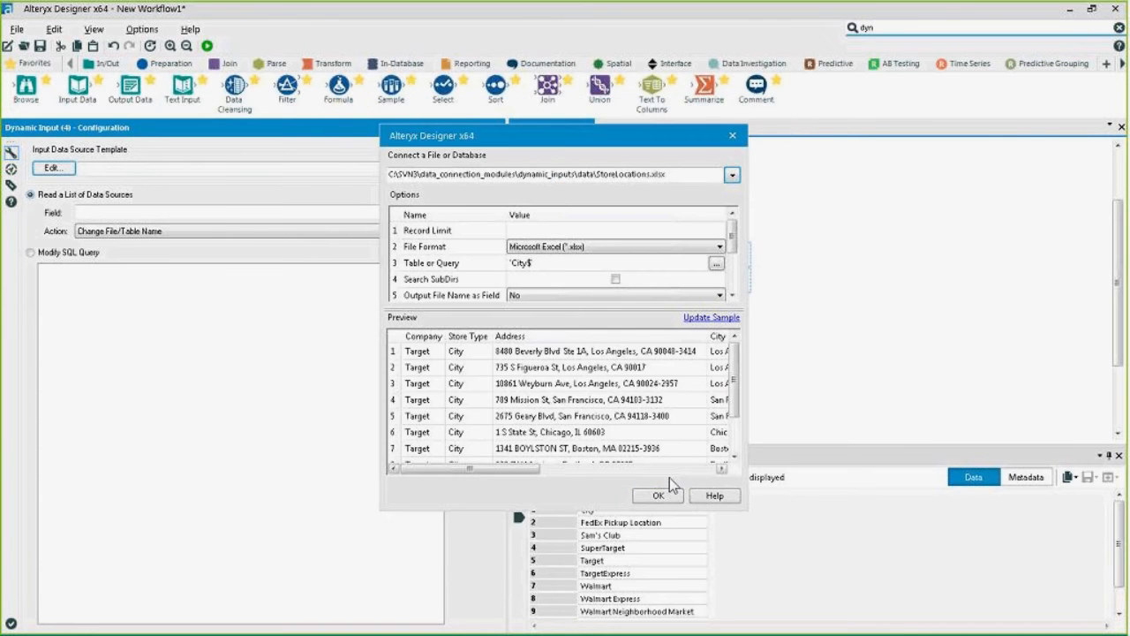
left_click(658, 495)
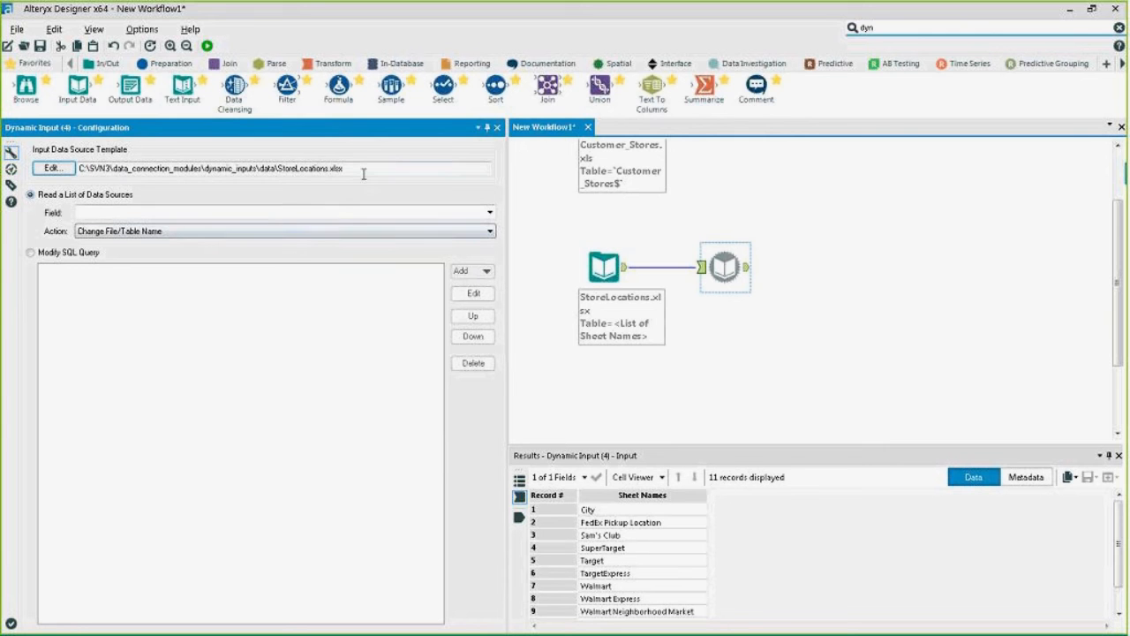
Compare the template's file name with the incoming sheet names and set the list-of-data-sources field to Sheet Names.
left_click_drag(365, 170, 284, 168)
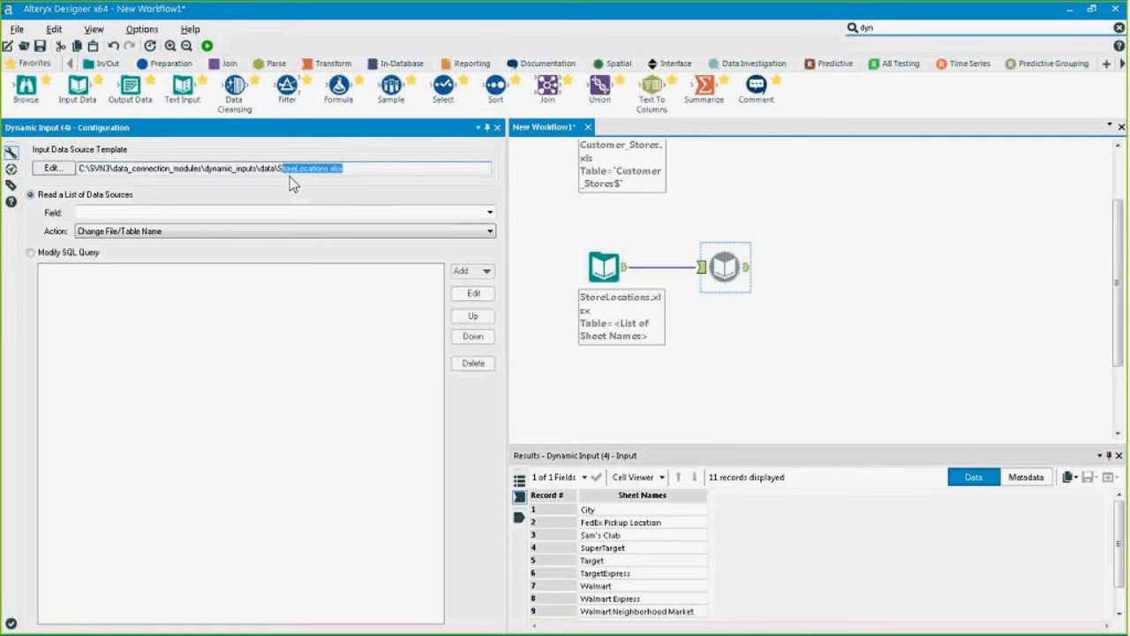
left_click_drag(618, 512, 629, 588)
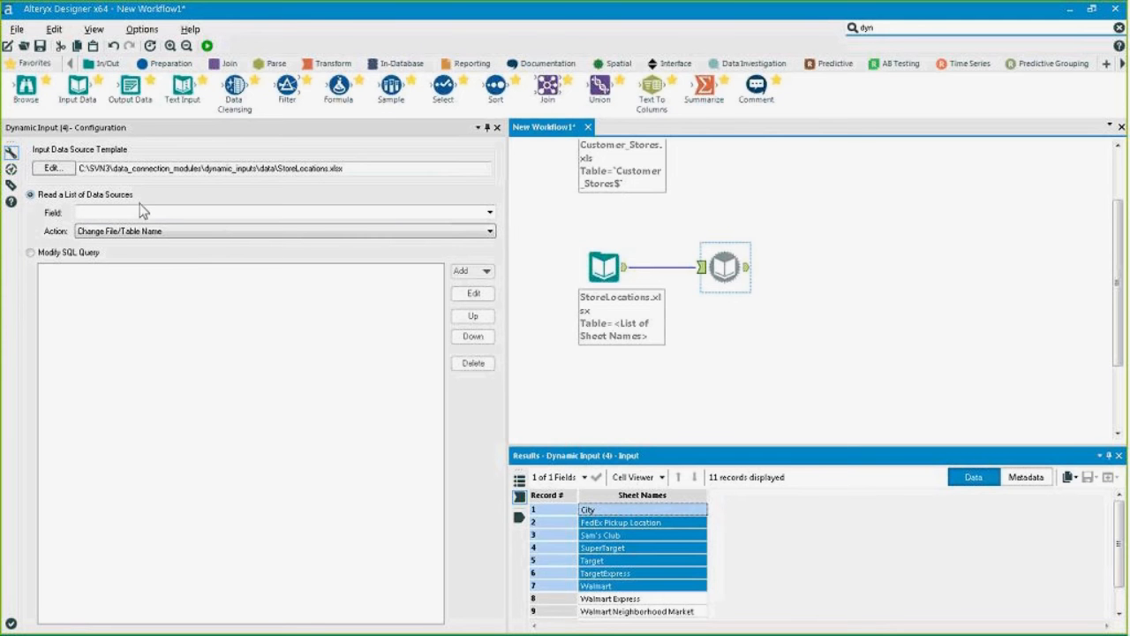
left_click(491, 213)
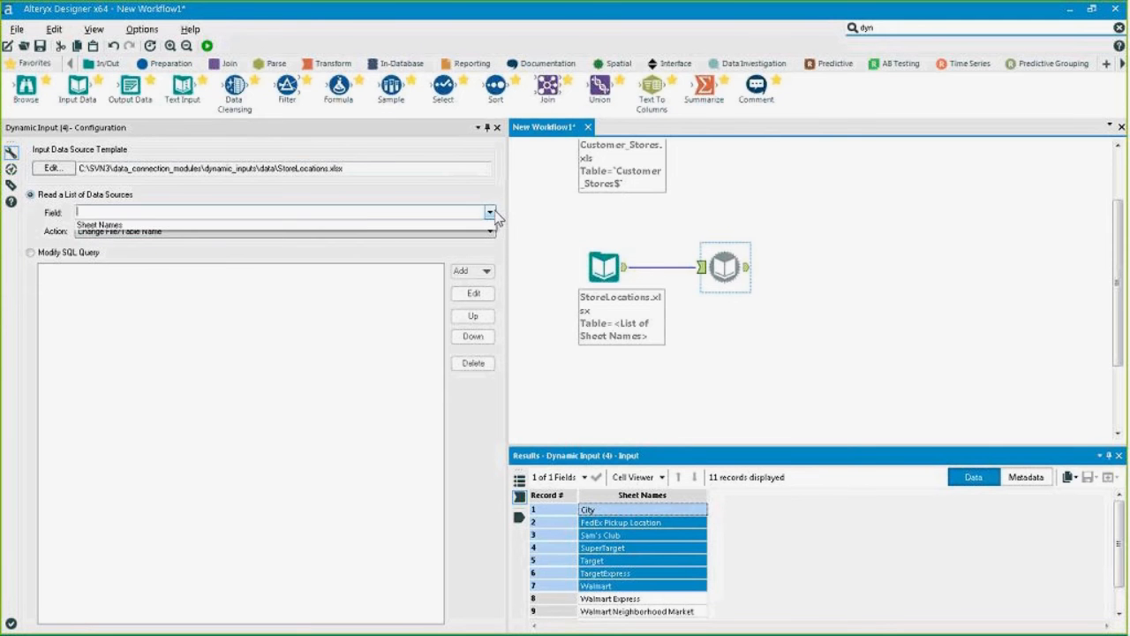
left_click(303, 225)
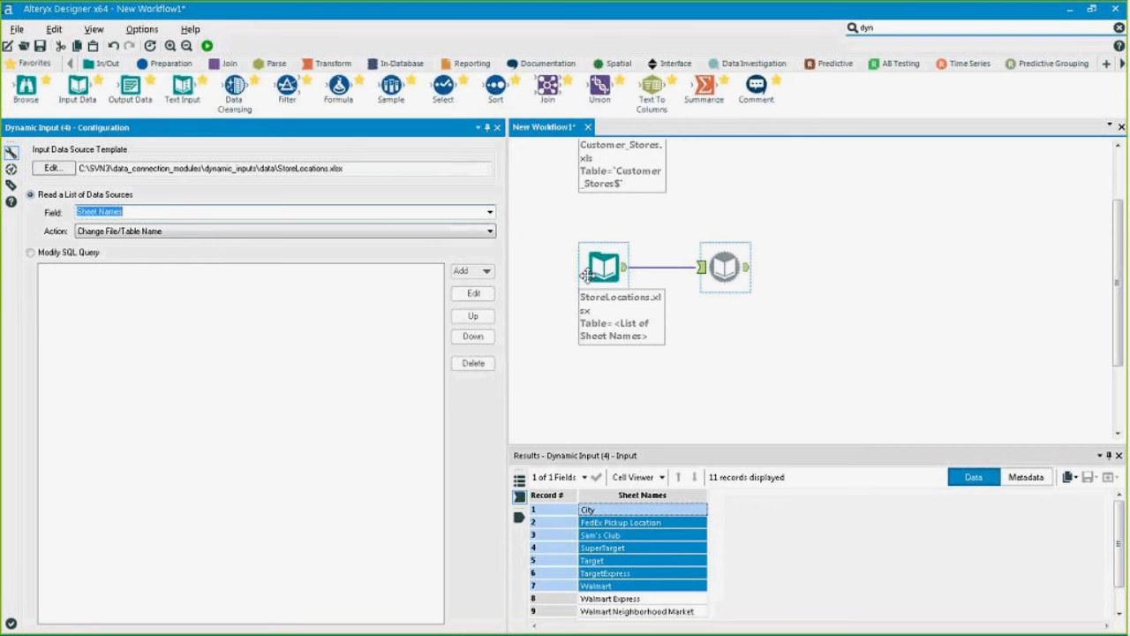
Go through the first three sheet name records and choose Change File/Table Name as the Dynamic Input action.
left_click(677, 512)
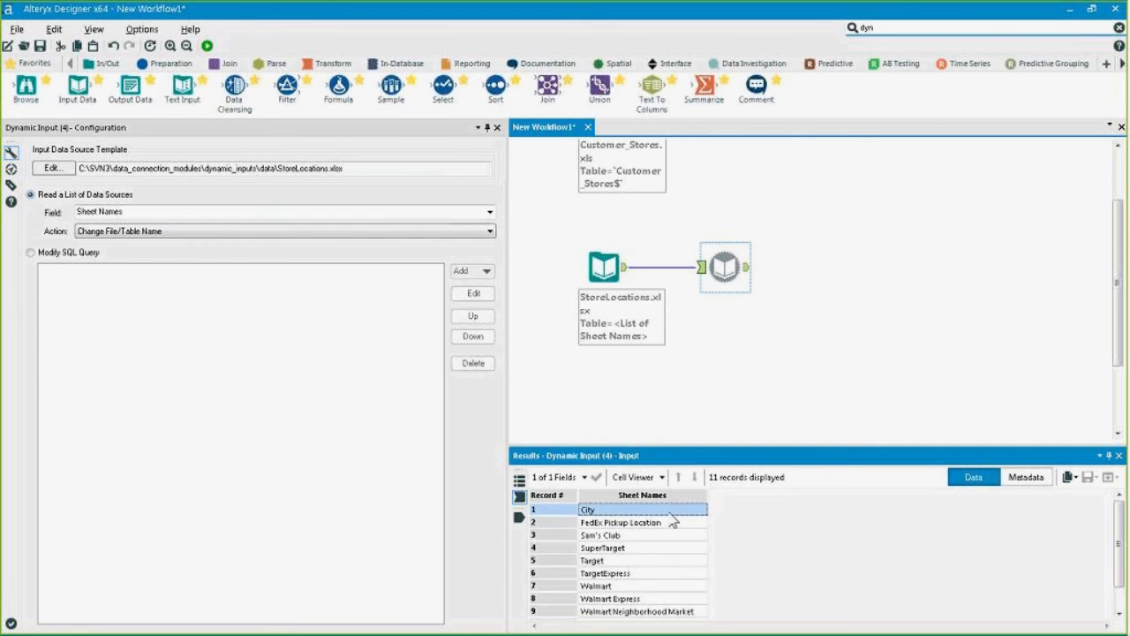
left_click(673, 522)
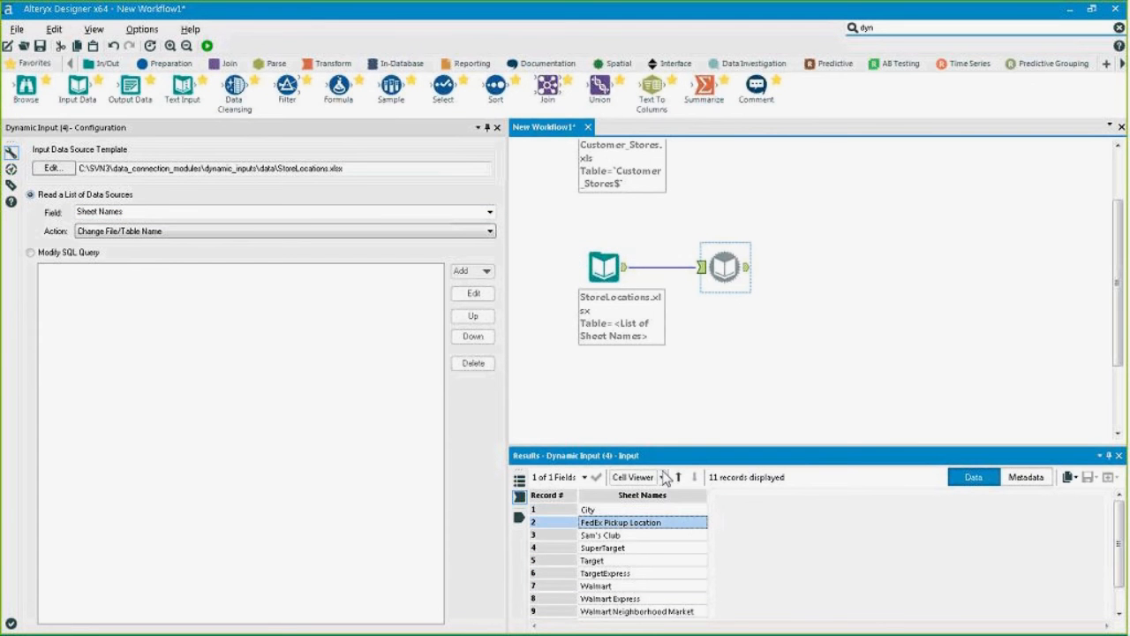
left_click(654, 536)
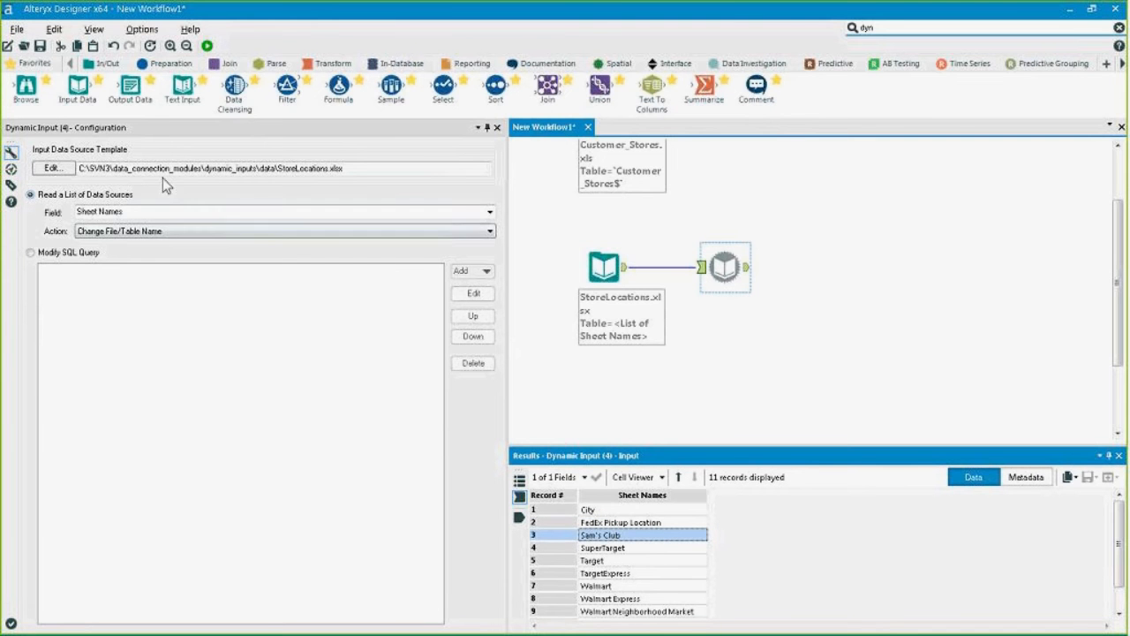
left_click(161, 230)
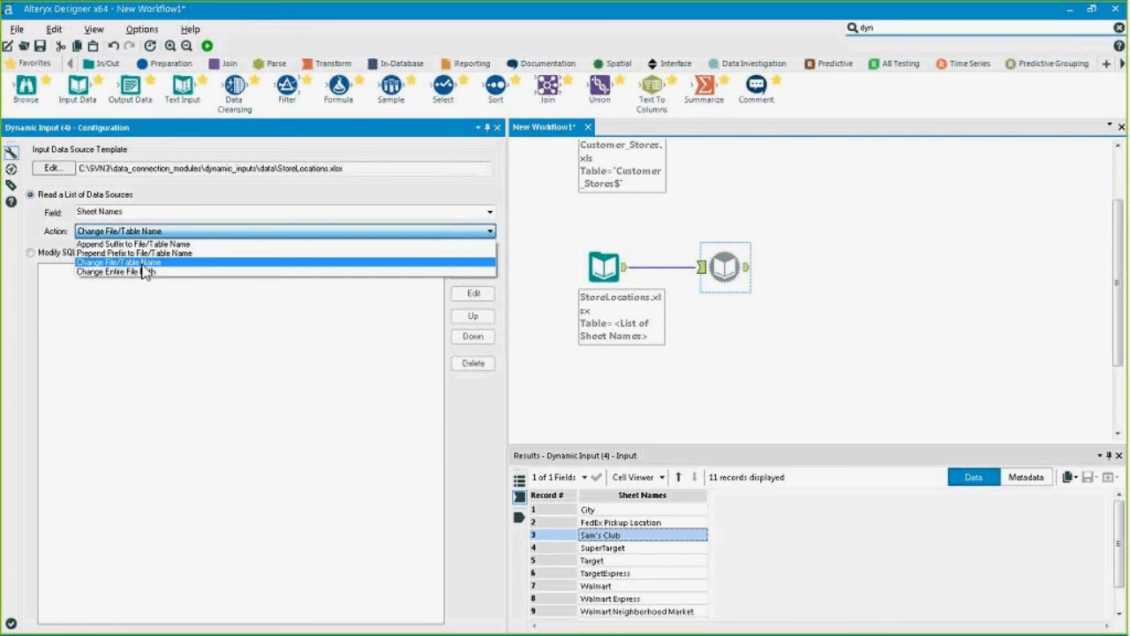
left_click(142, 264)
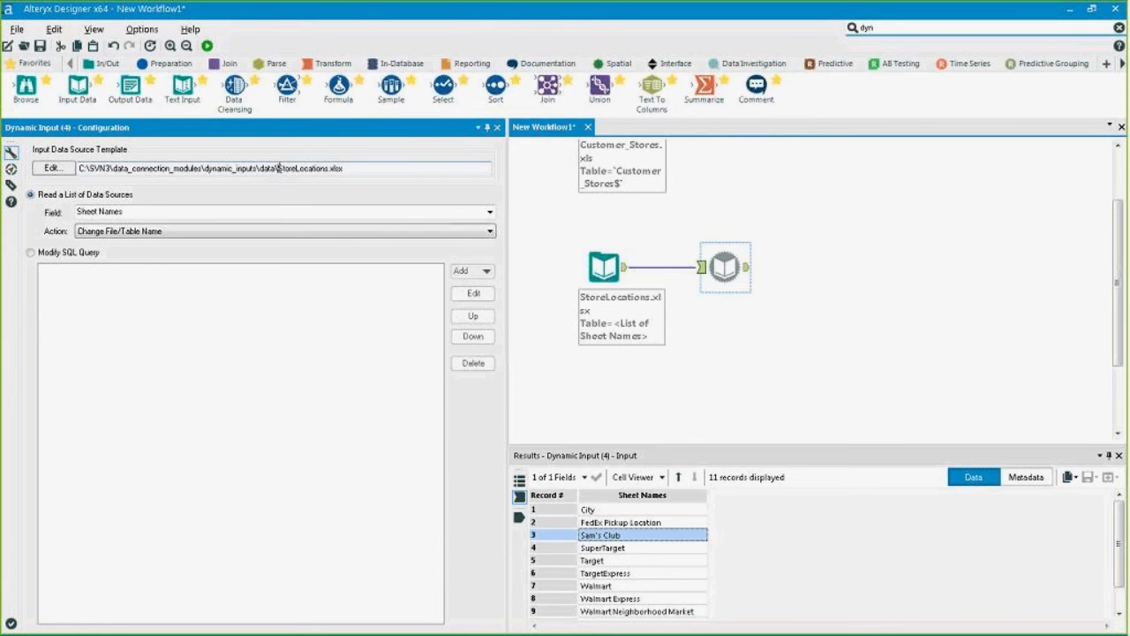
Examine the template's file name against the City and FedEx Pickup Location records, and review the other available actions.
left_click_drag(278, 168, 347, 170)
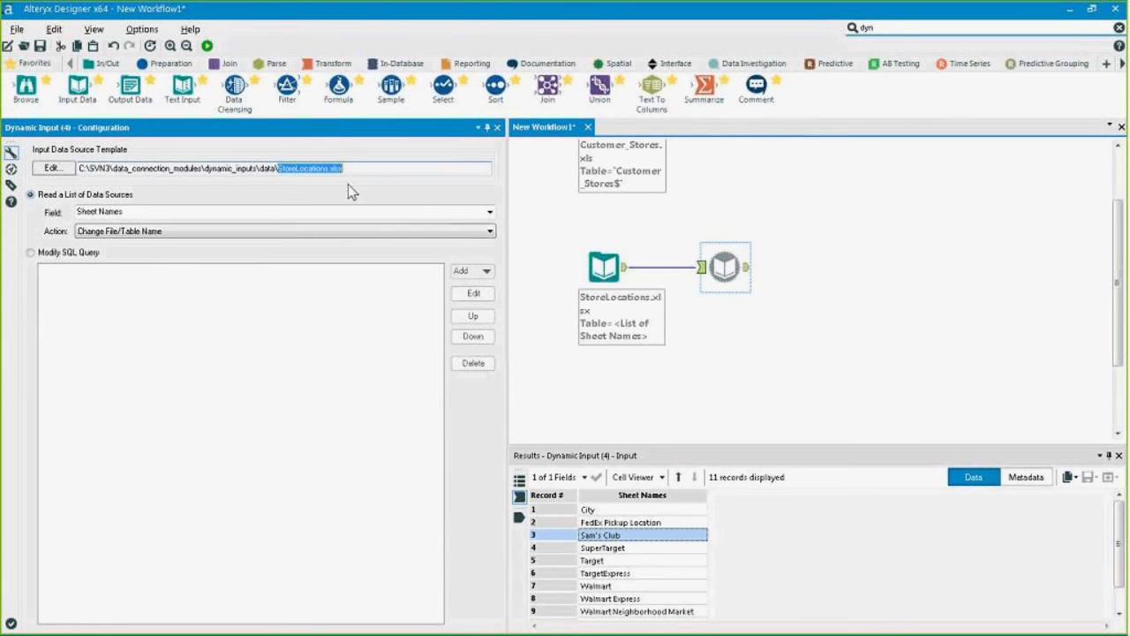
left_click(590, 514)
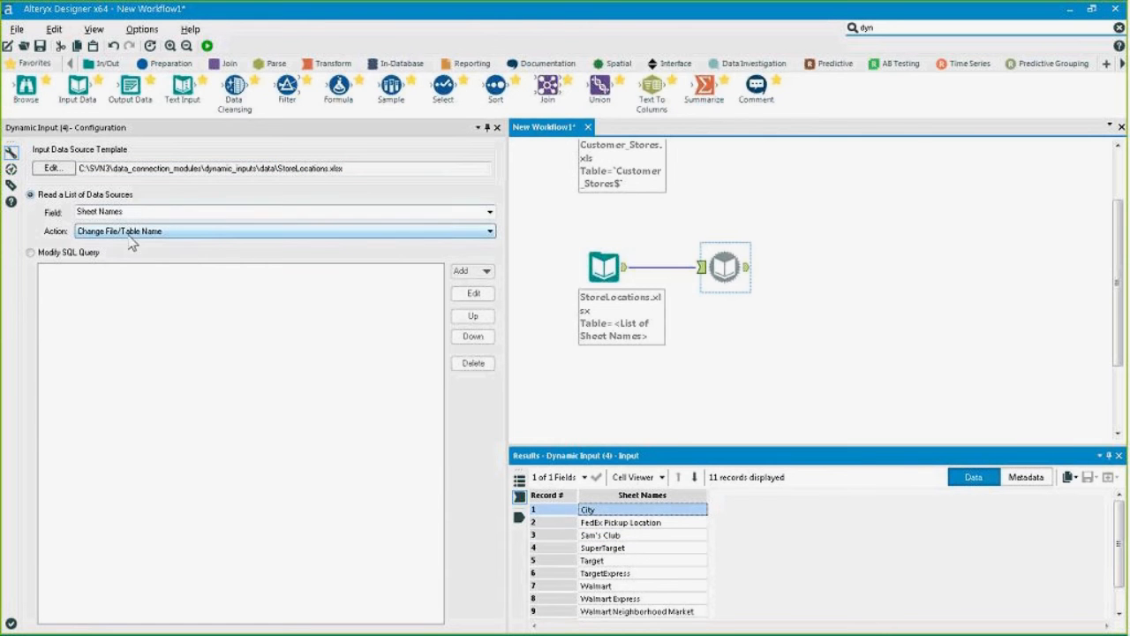
left_click(609, 521)
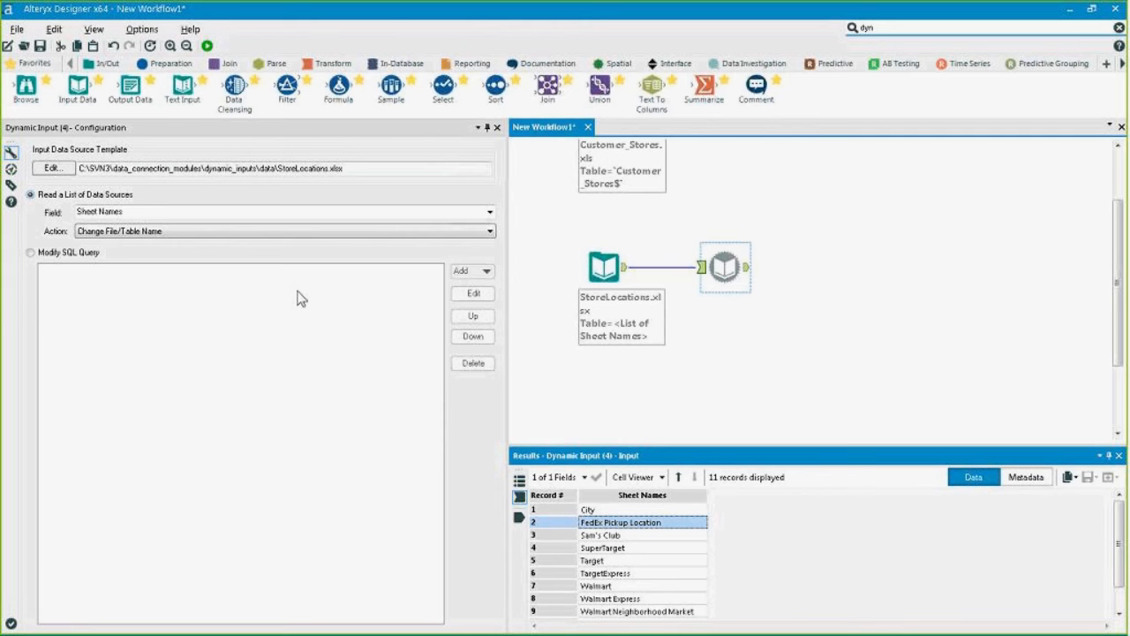
left_click(312, 228)
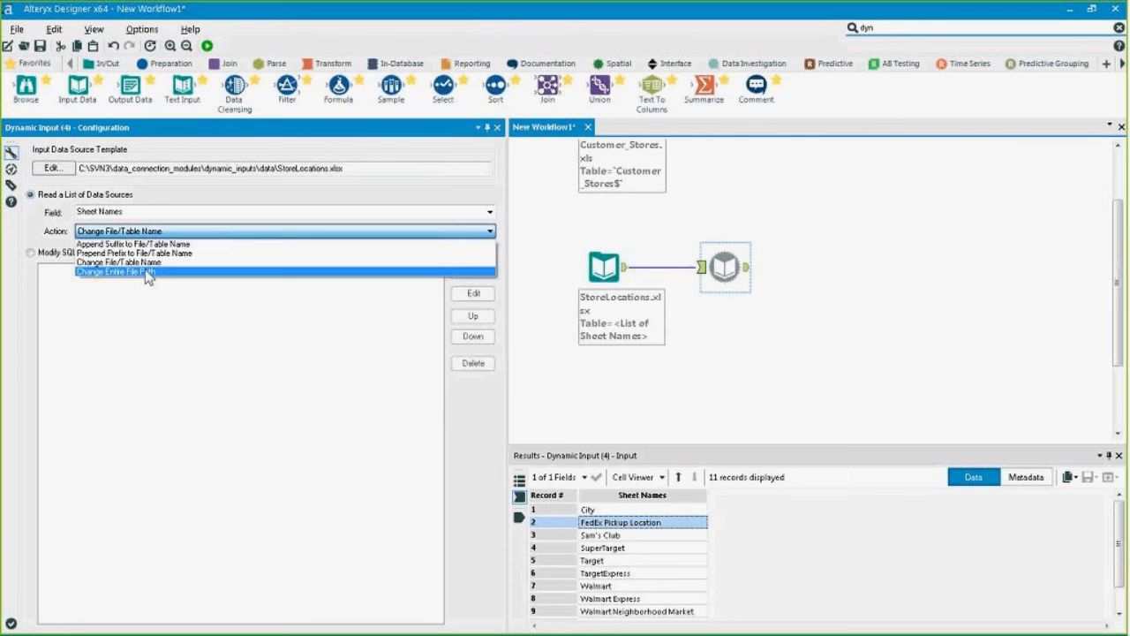
left_click(290, 396)
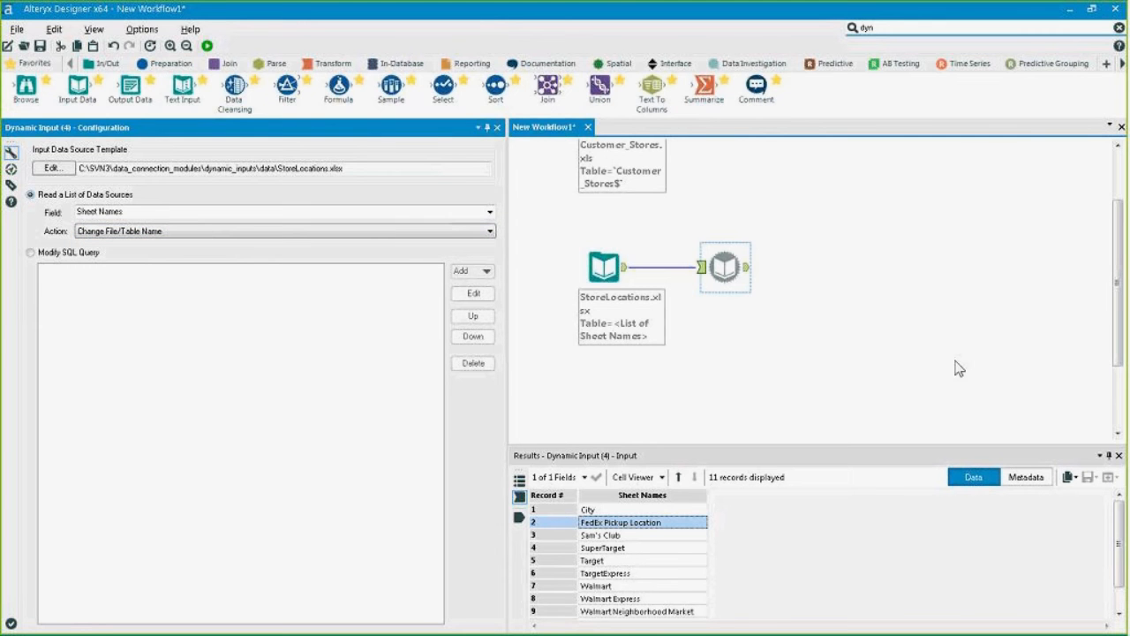
Run the workflow with the Dynamic Input tool selected and enlarge the results area to show more records.
left_click(878, 388)
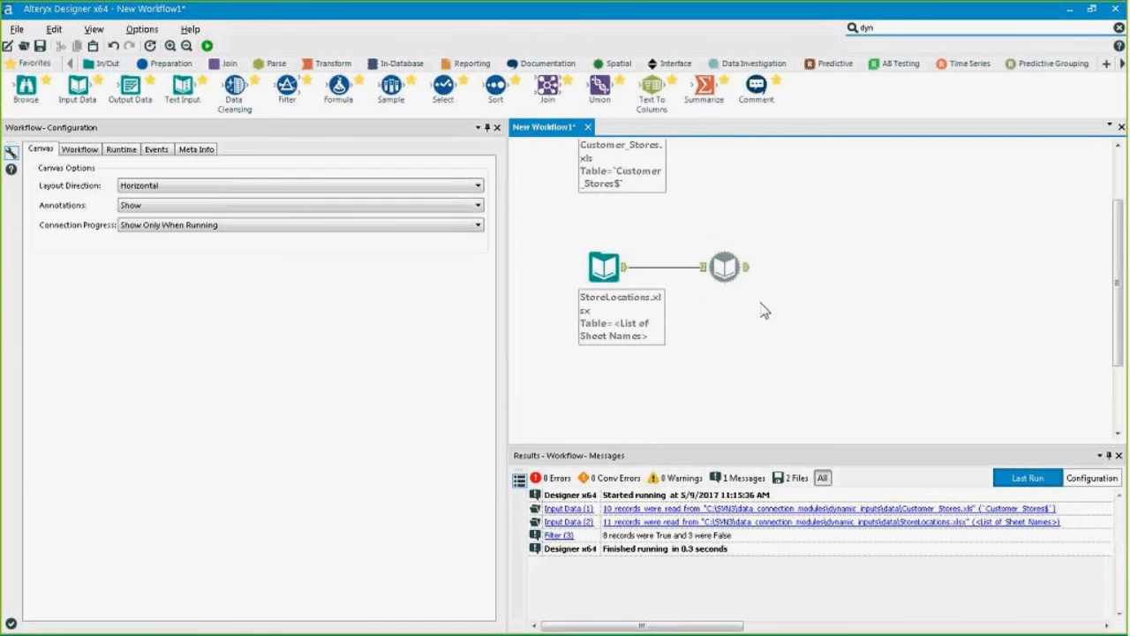
left_click(734, 273)
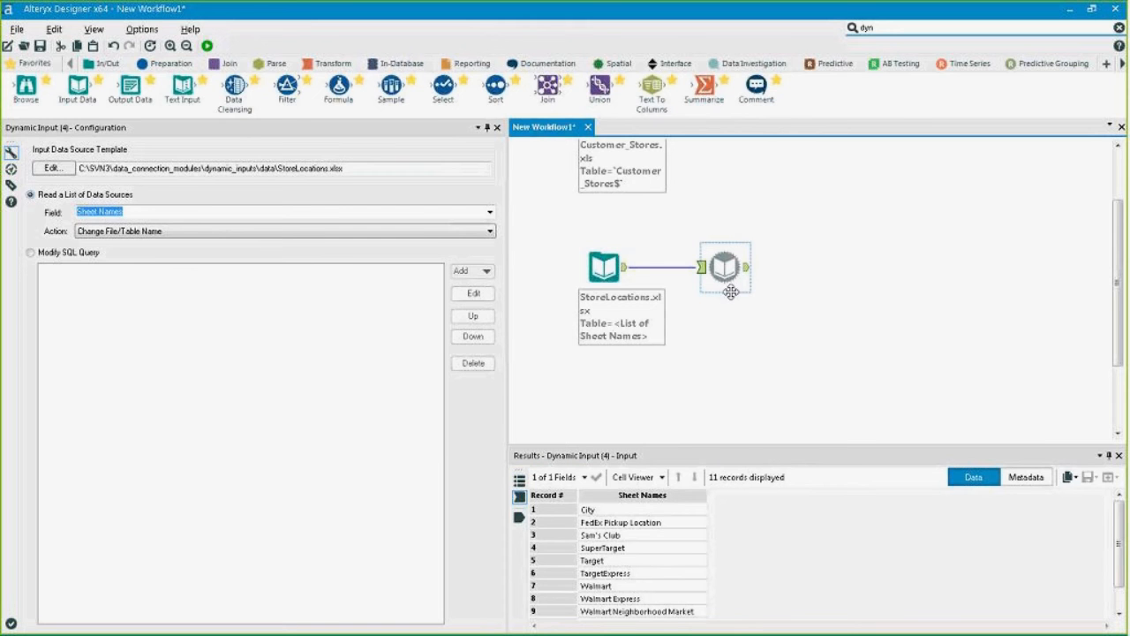
key("ctrl+r")
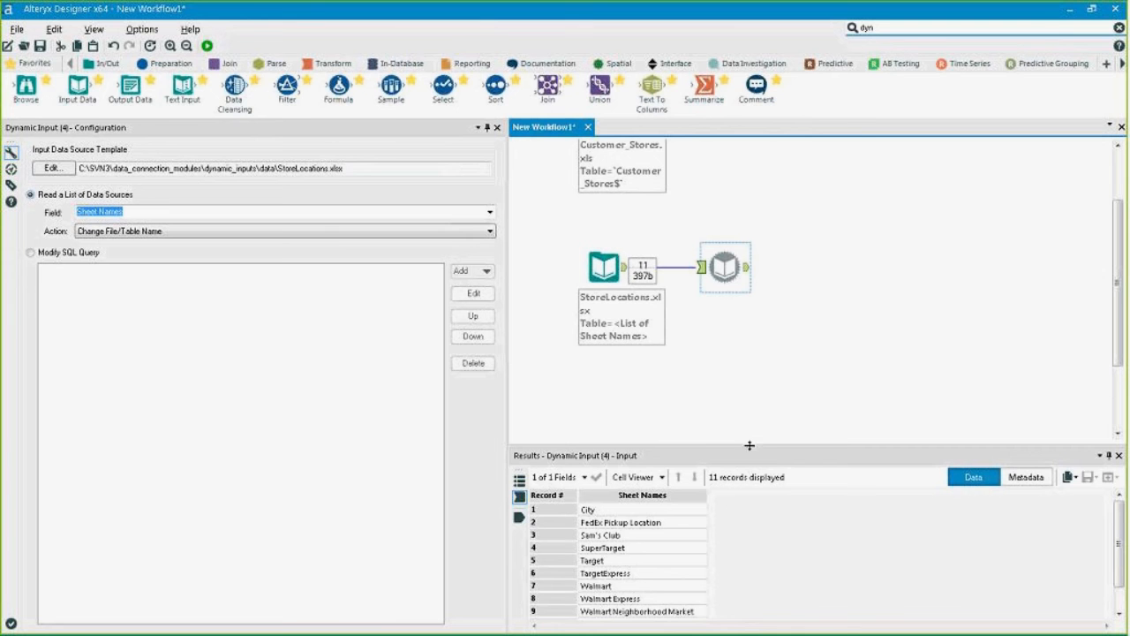
left_click_drag(746, 446, 737, 417)
left_click_drag(505, 396, 446, 415)
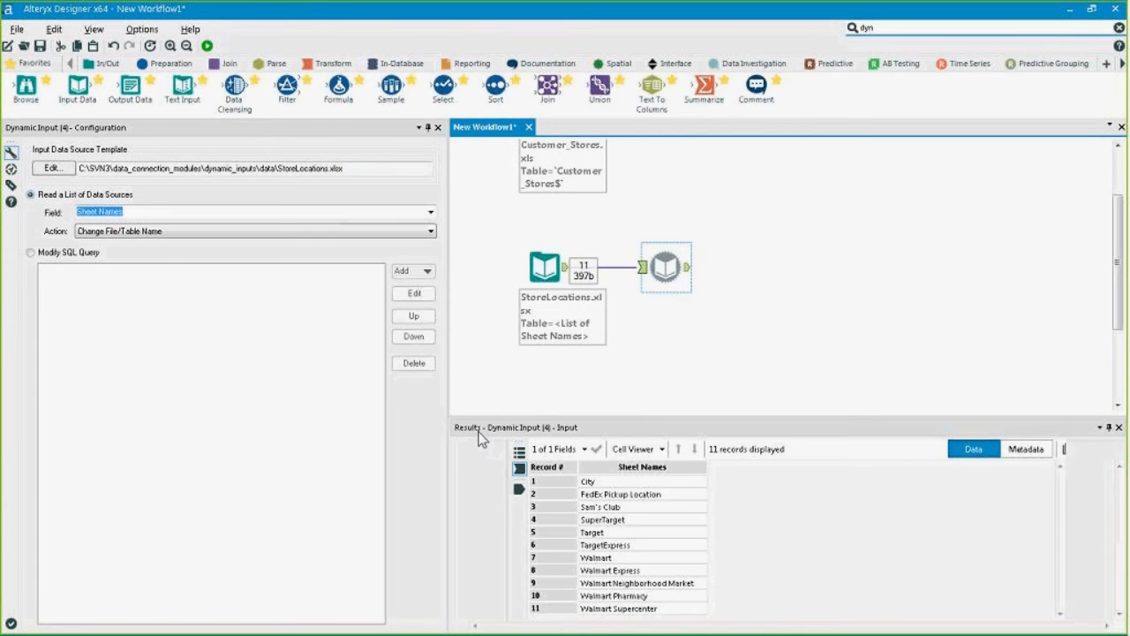
Review the Dynamic Input messages for each sheet read, look at the Target sheet of StoreLocations.xlsx in Excel, and return to Alteryx Designer.
left_click(461, 453)
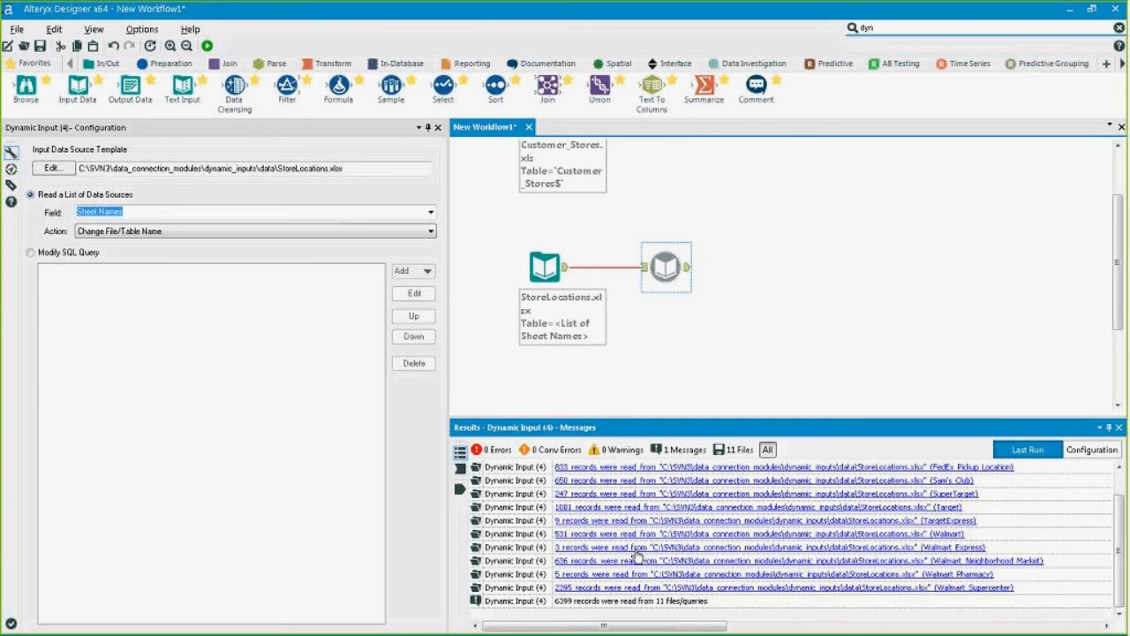
left_click(1011, 523)
scroll(1024, 523, "up", 1)
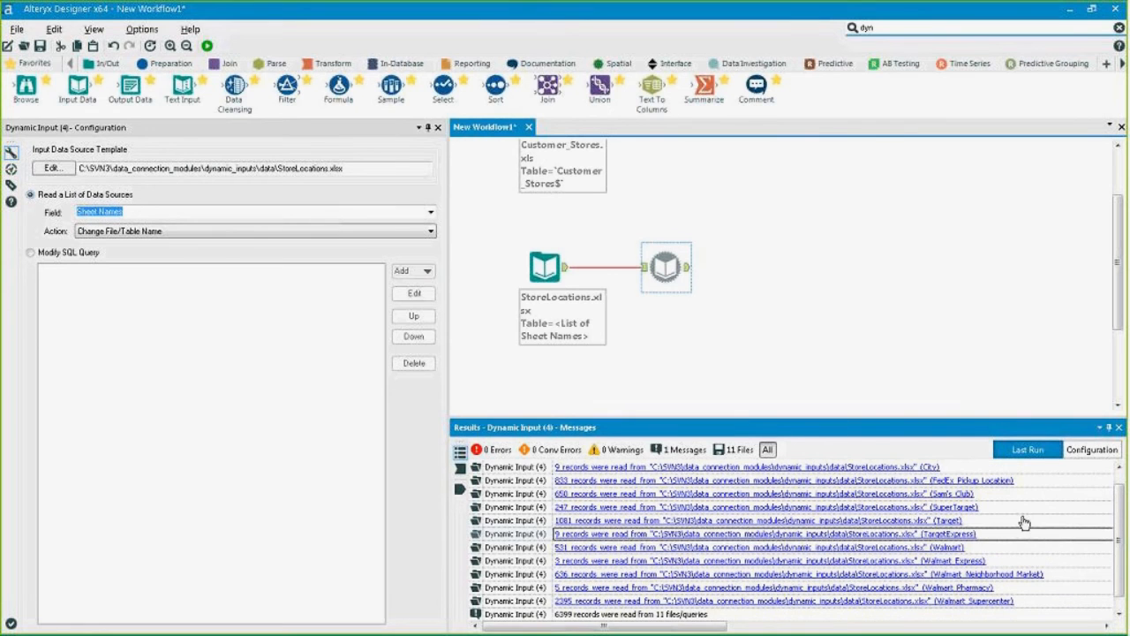
left_click(899, 475)
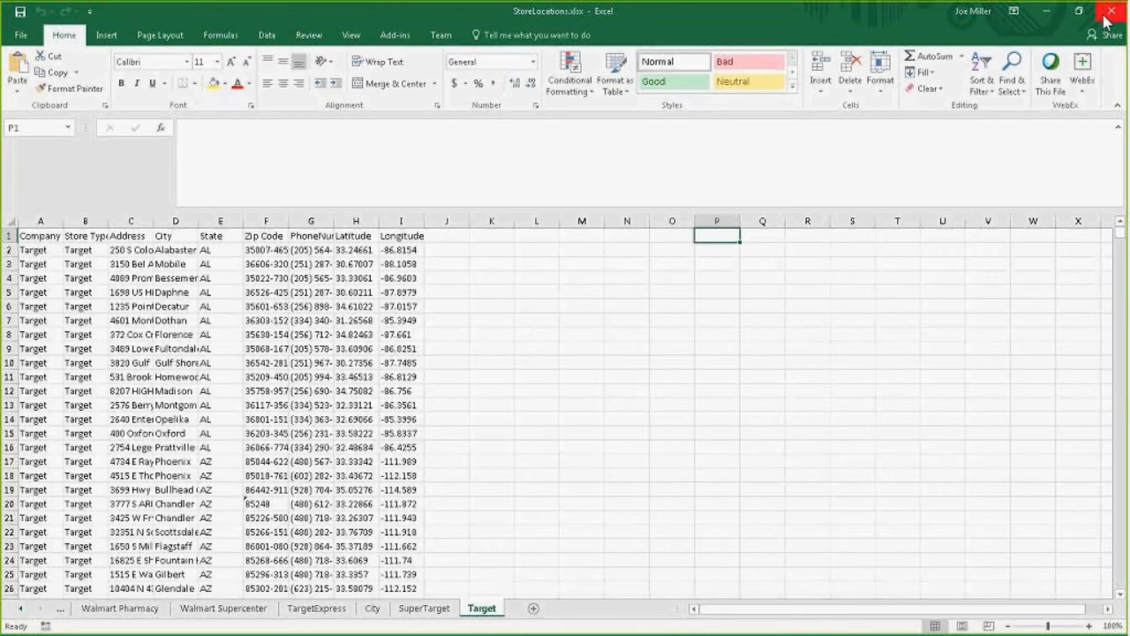
left_click(1110, 12)
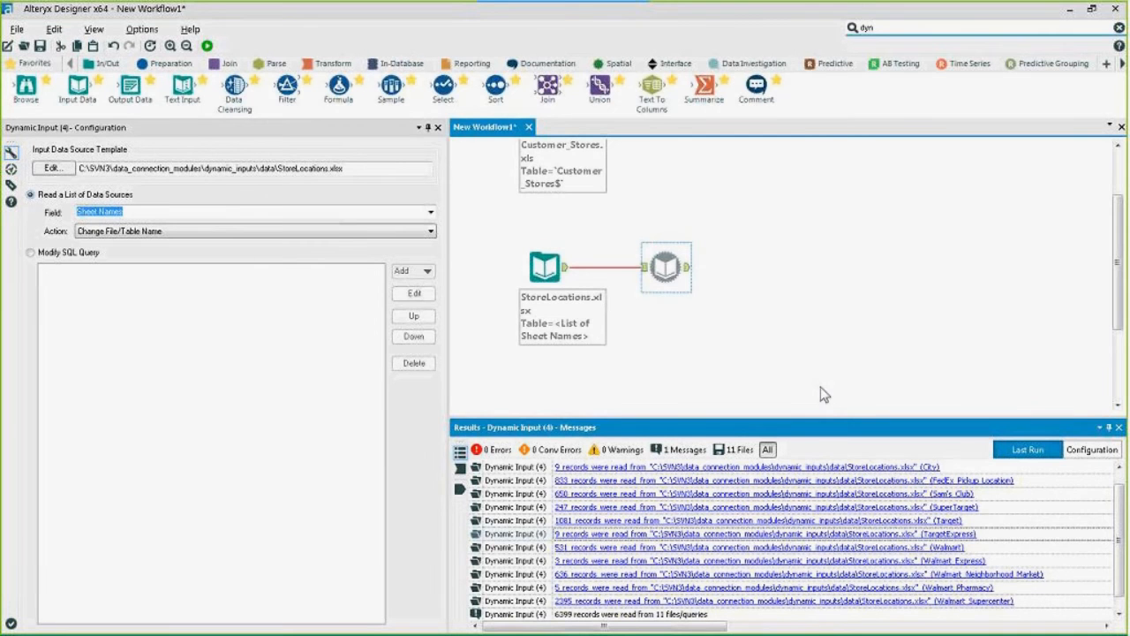
Search the tools for "street", connect a Street Geocoder after the Customer_Stores.xls input, and limit its output variables to SpatialObj.
left_click(815, 306)
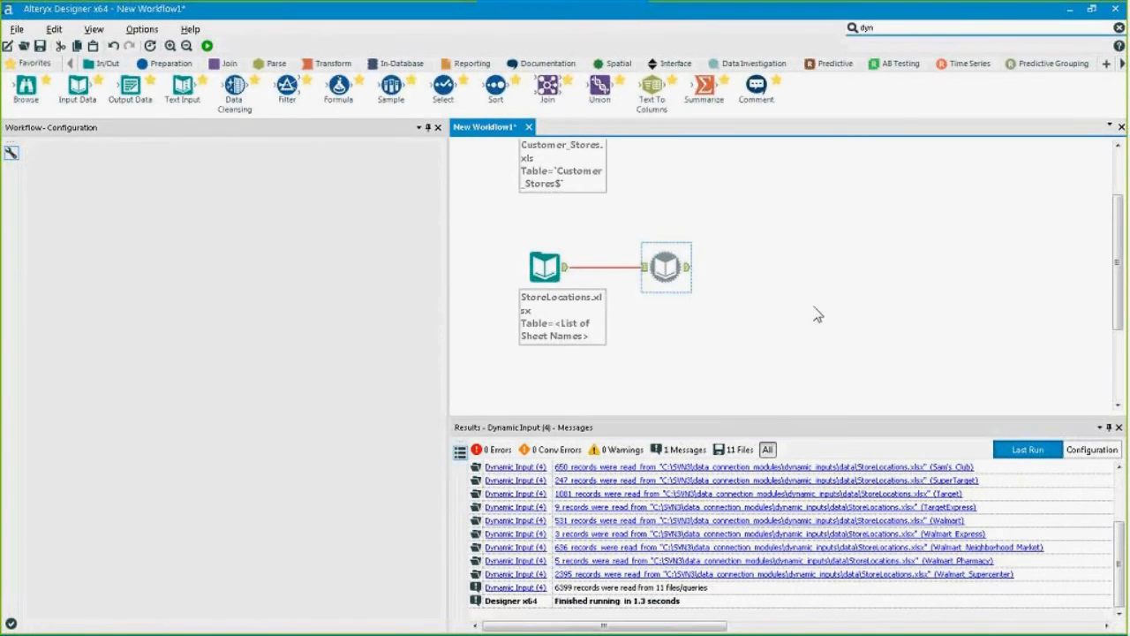
scroll(816, 303, "down", 2)
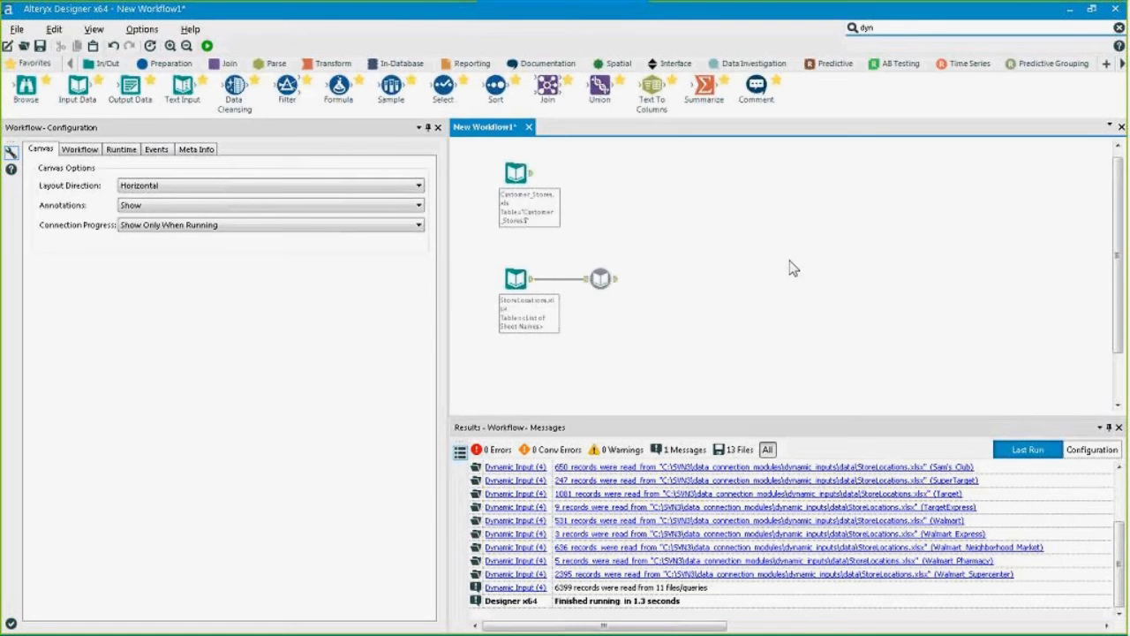
left_click(894, 26)
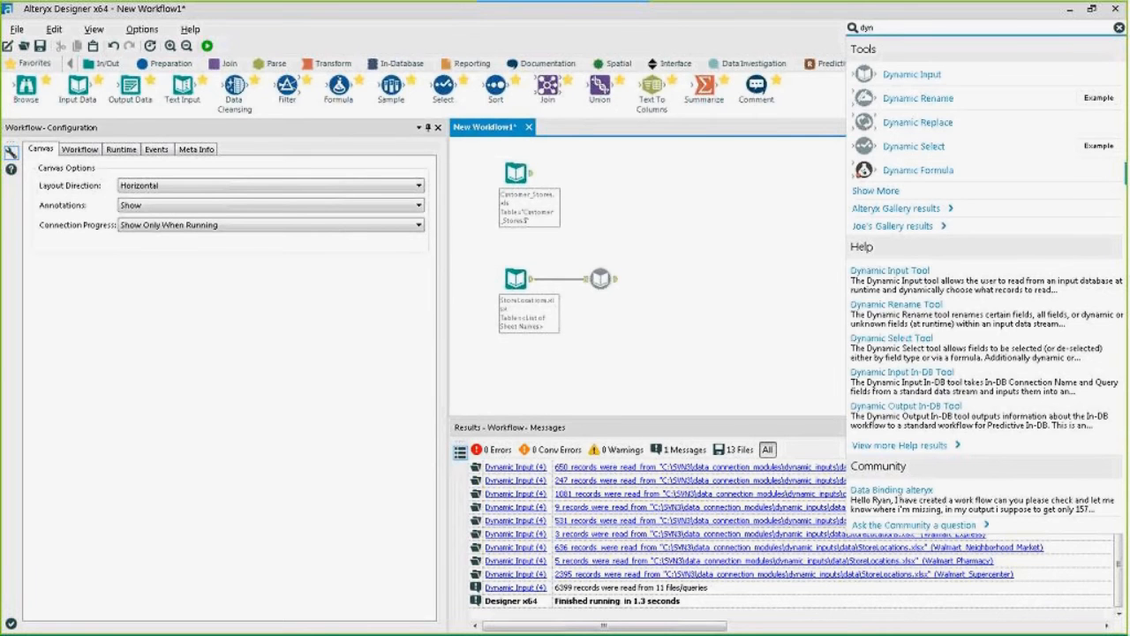
left_click(606, 17)
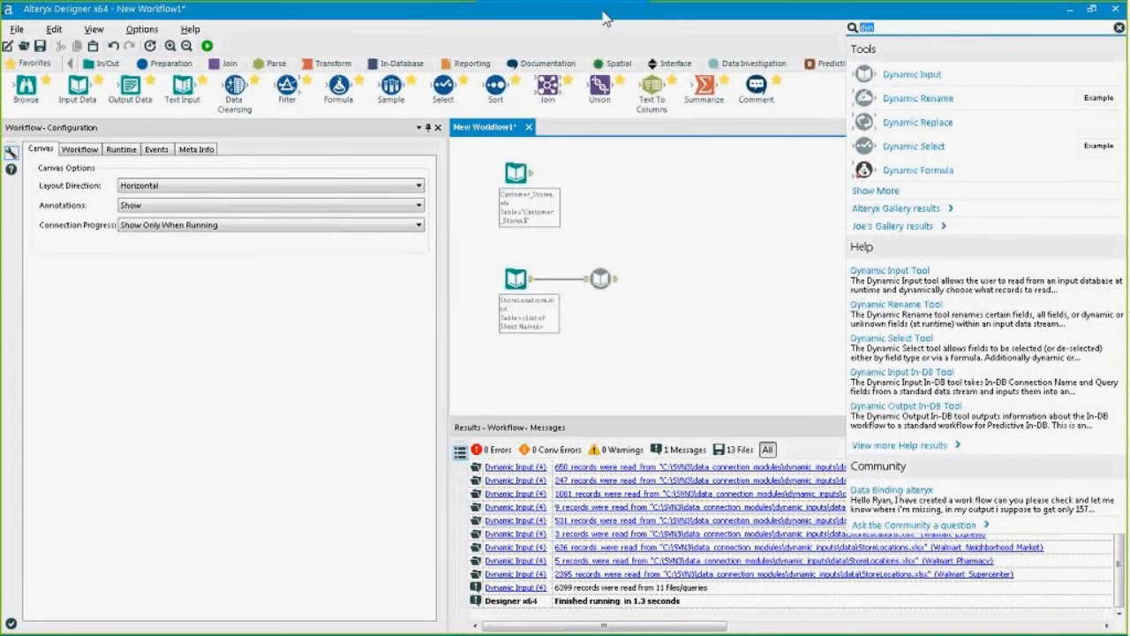
type("street")
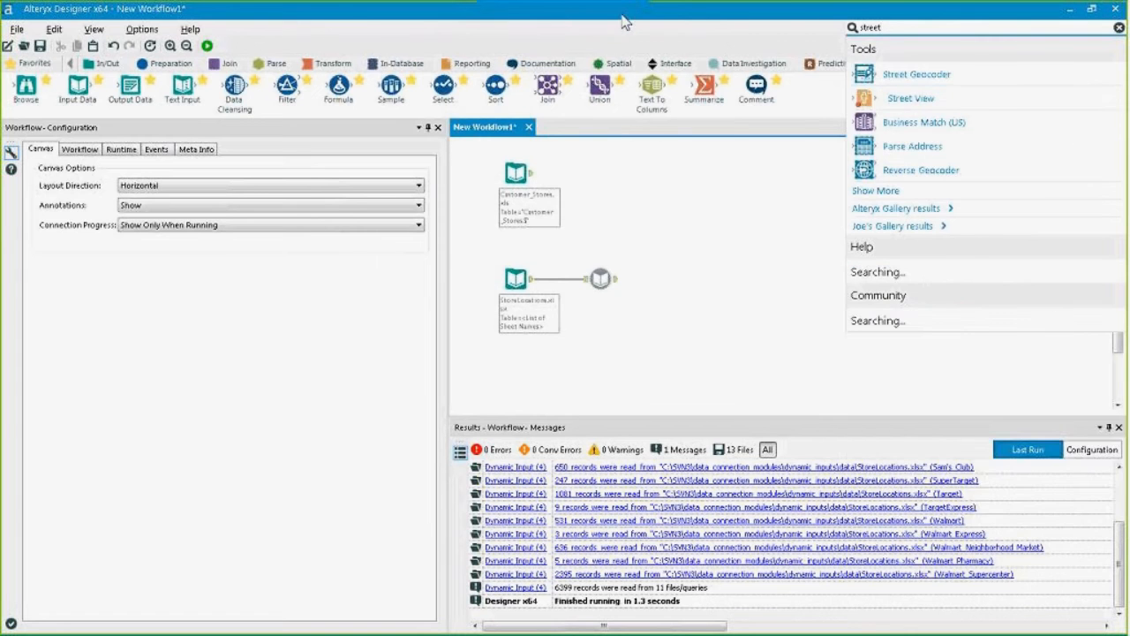
left_click_drag(909, 75, 601, 174)
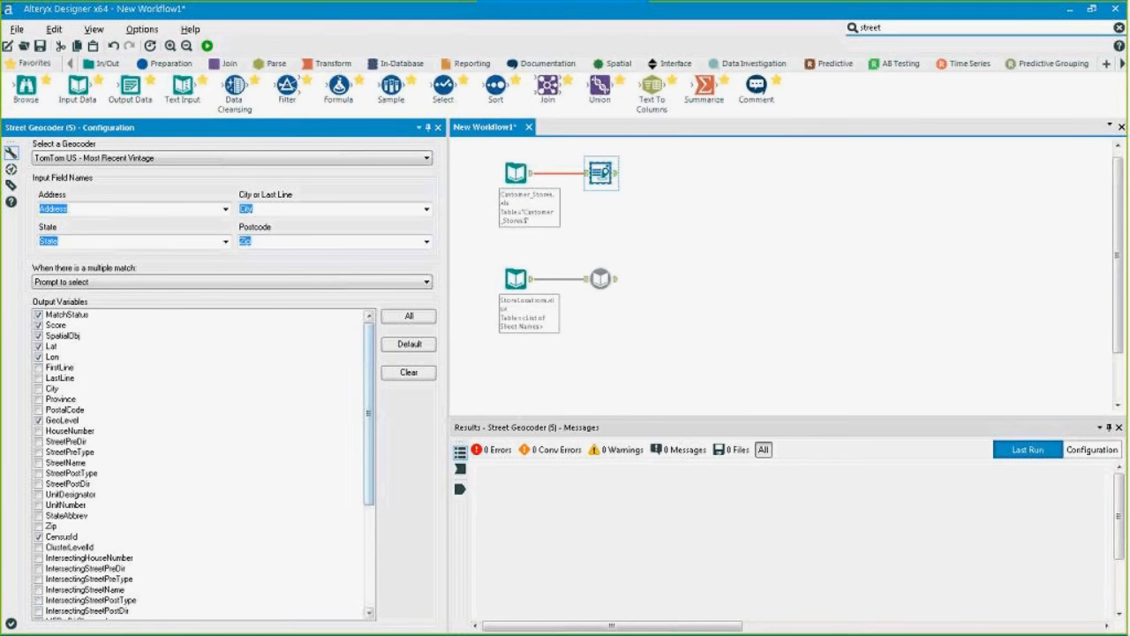
left_click(408, 372)
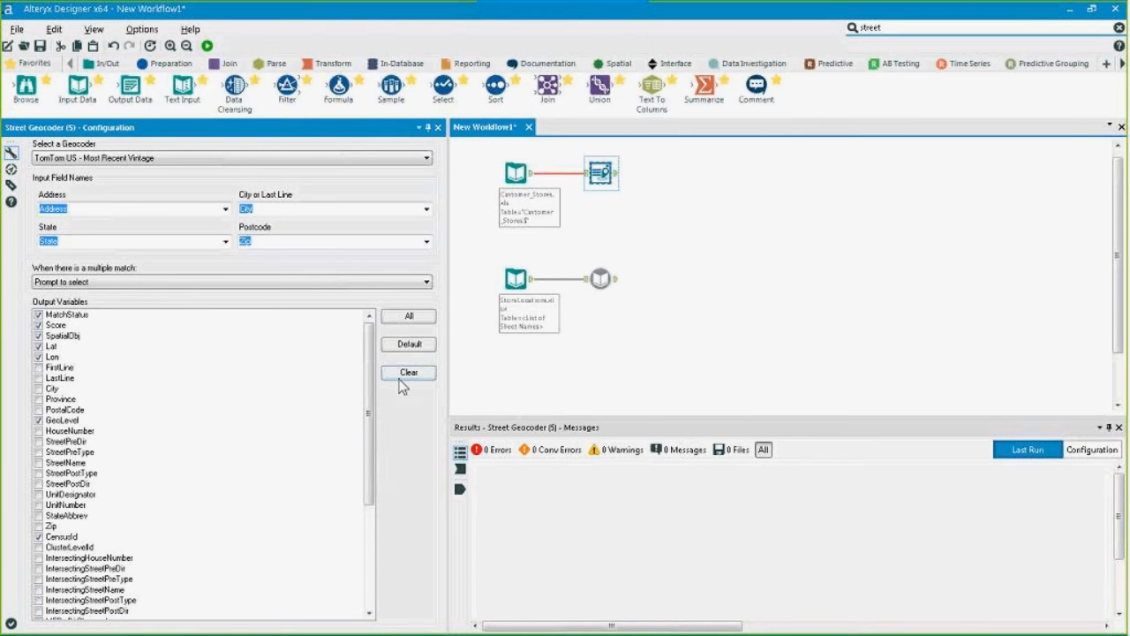
left_click(39, 337)
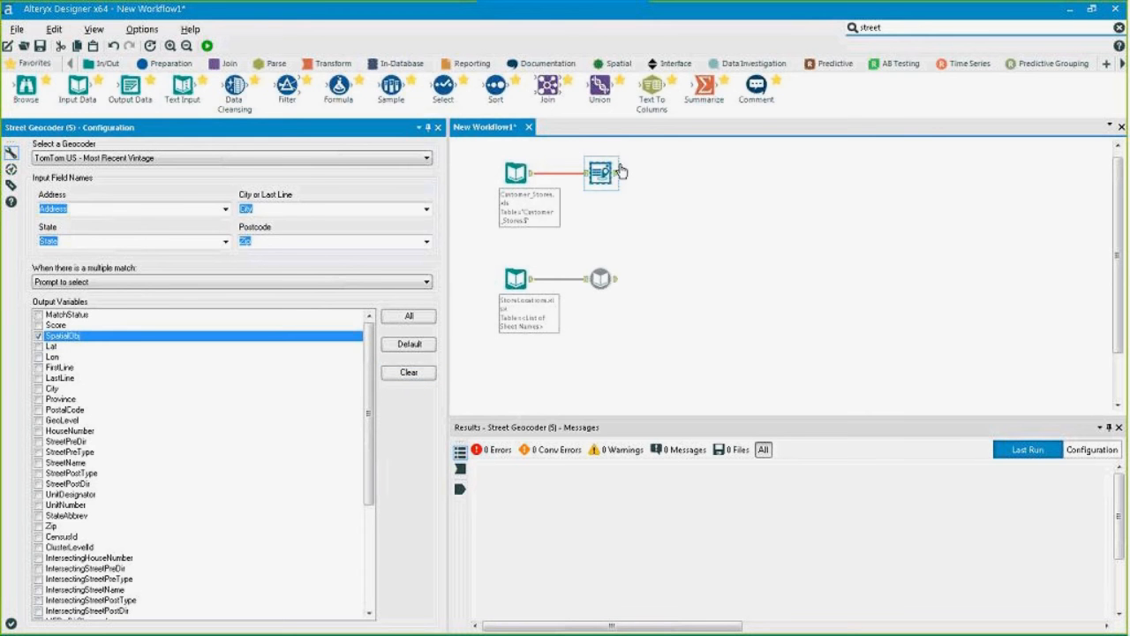
Add a Browse tool after the Street Geocoder, run the workflow, and open the geocoded stores on the map.
left_click(604, 173)
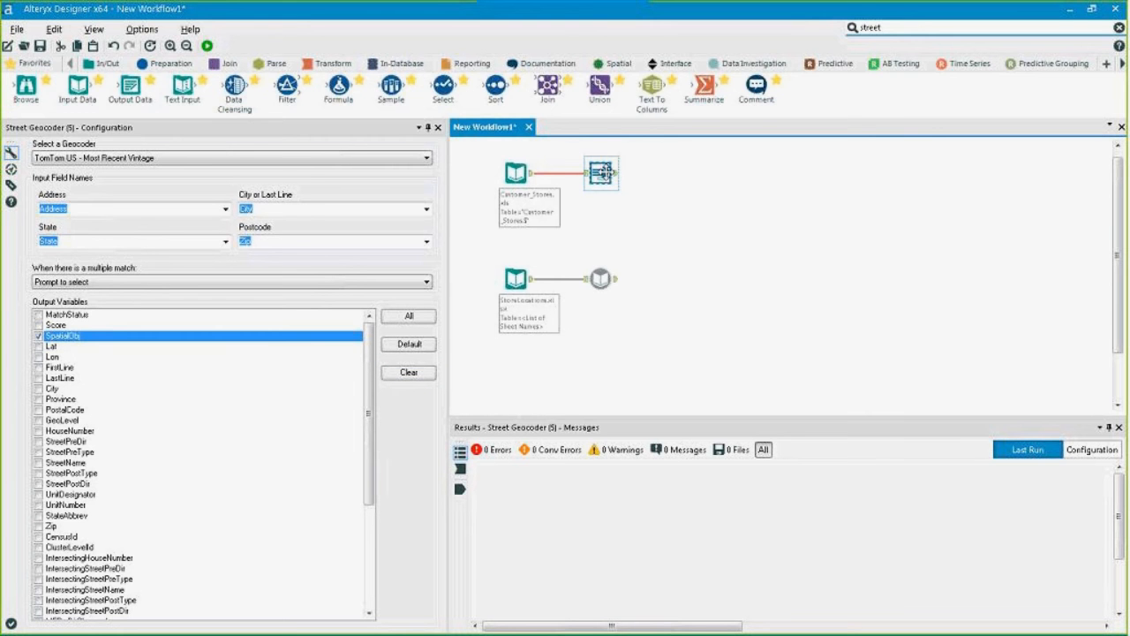
key("ctrl+shift+b")
key("ctrl+r")
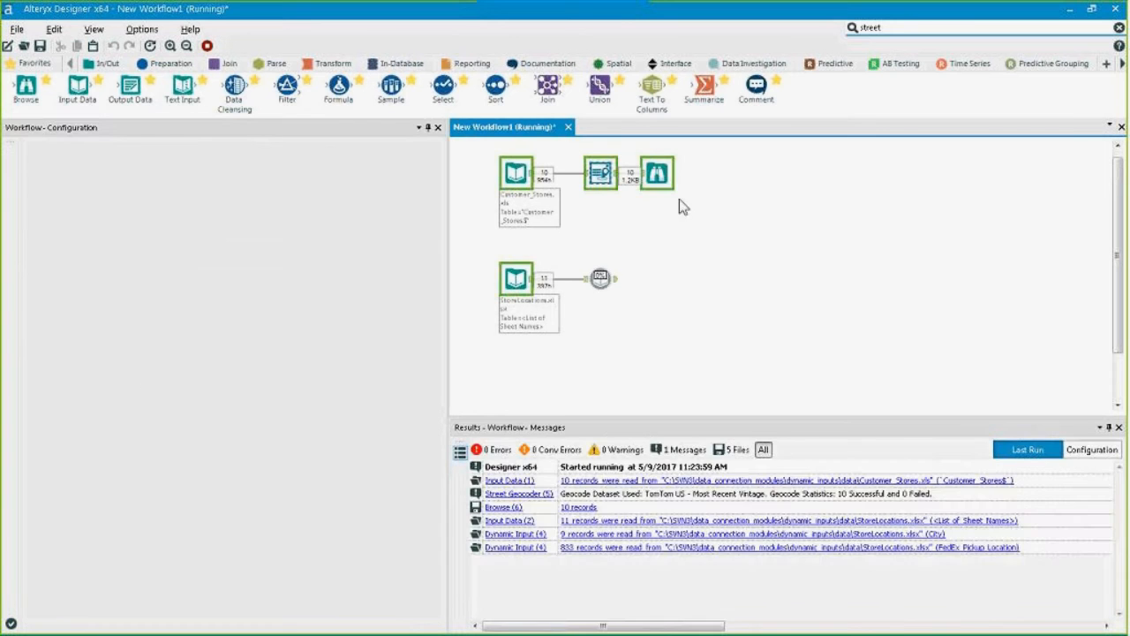
left_click(661, 174)
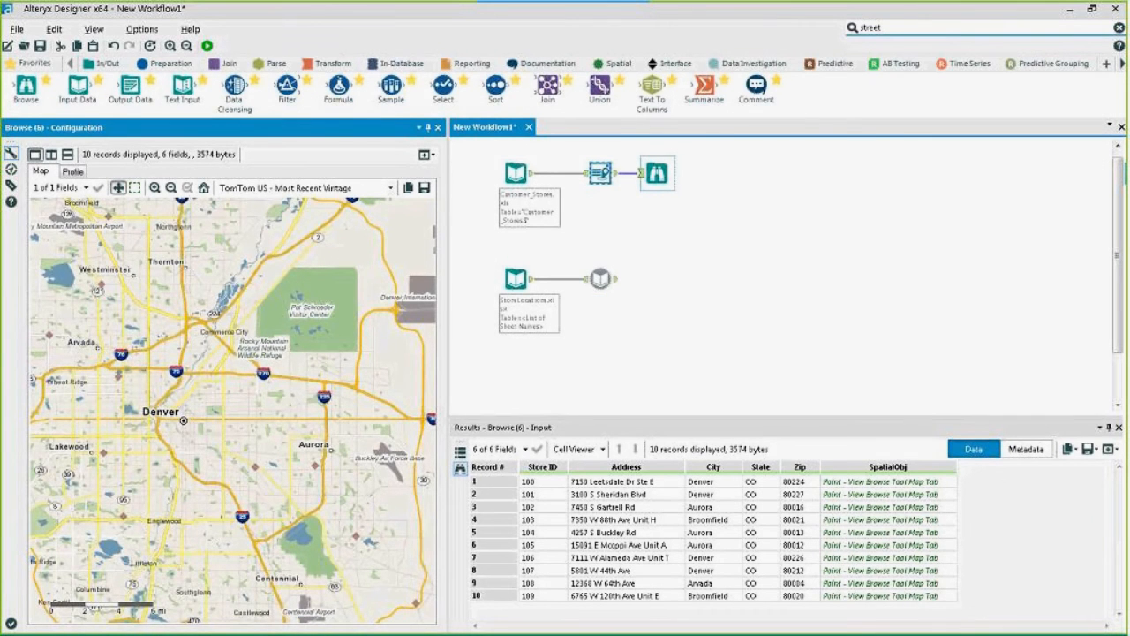
Compare the address fields of the Customer_Stores.xls input with the address and coordinate fields in the Dynamic Input output.
left_click(510, 174)
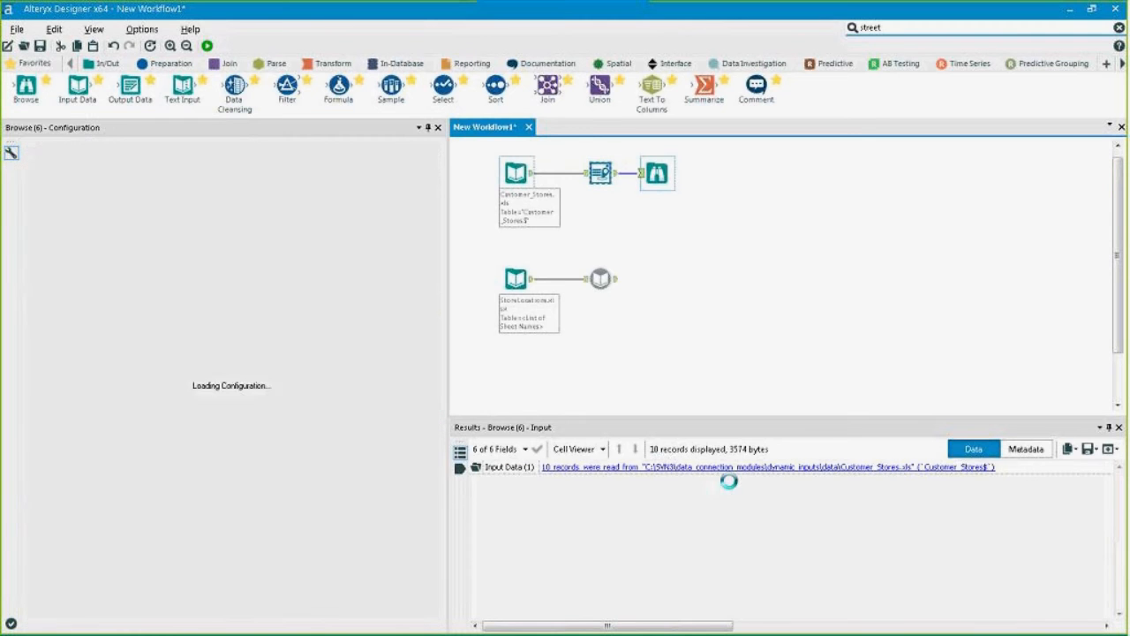
left_click(534, 175)
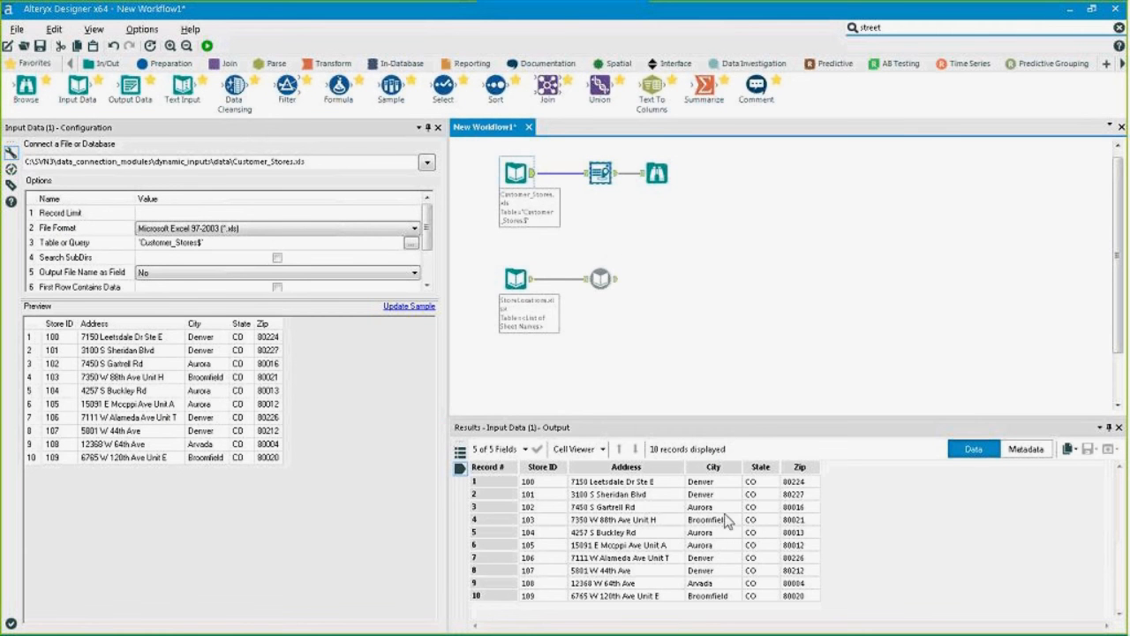
left_click_drag(724, 512, 664, 512)
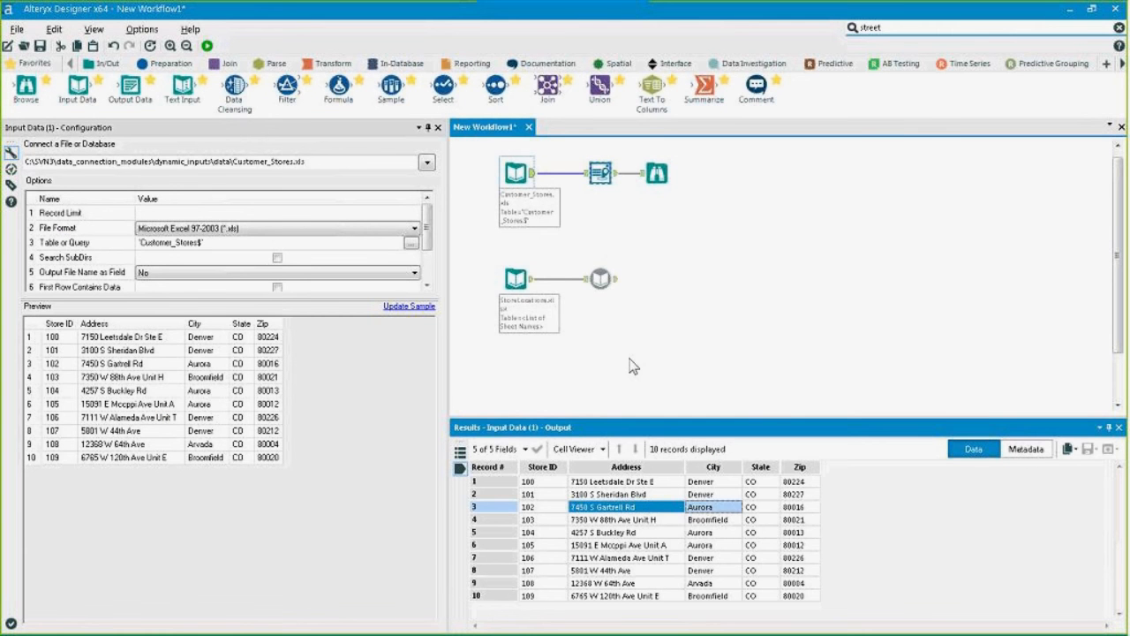
left_click(616, 284)
left_click_drag(742, 532, 1120, 495)
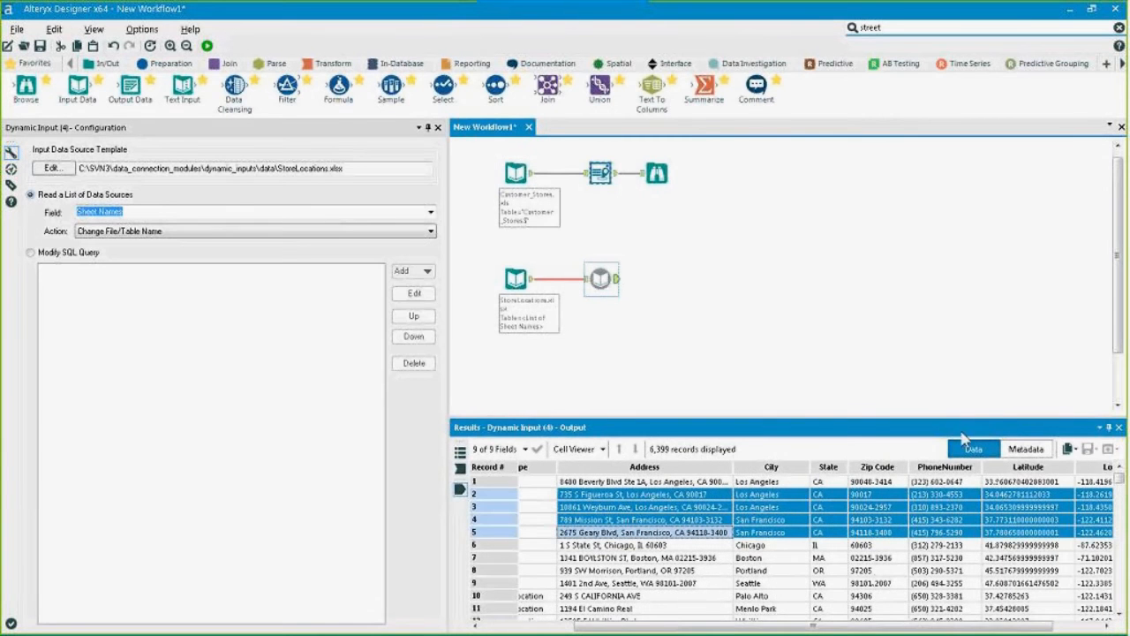
Connect a Create Points tool after Dynamic Input, using Longitude and Latitude as floating-point fields, and run the workflow.
left_click(617, 64)
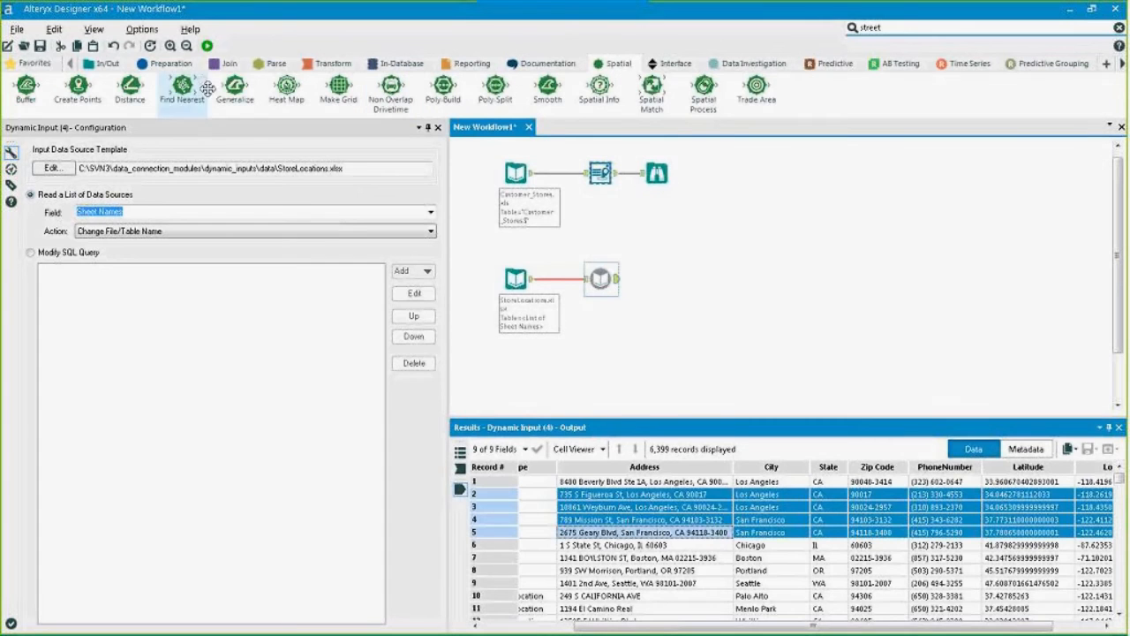
left_click_drag(78, 85, 659, 281)
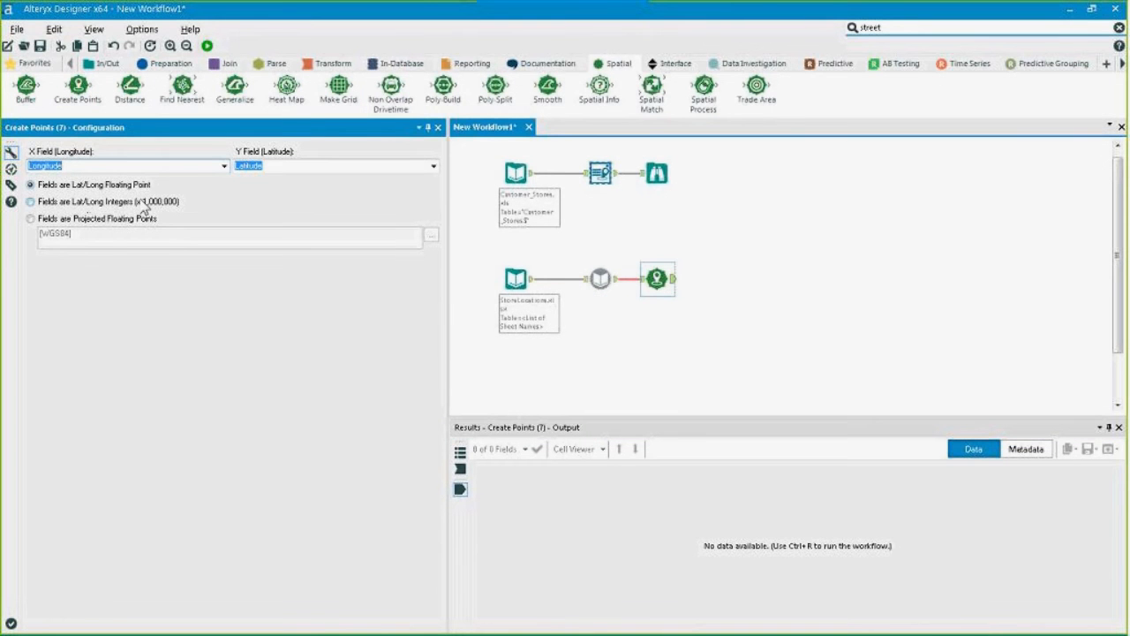
left_click(206, 46)
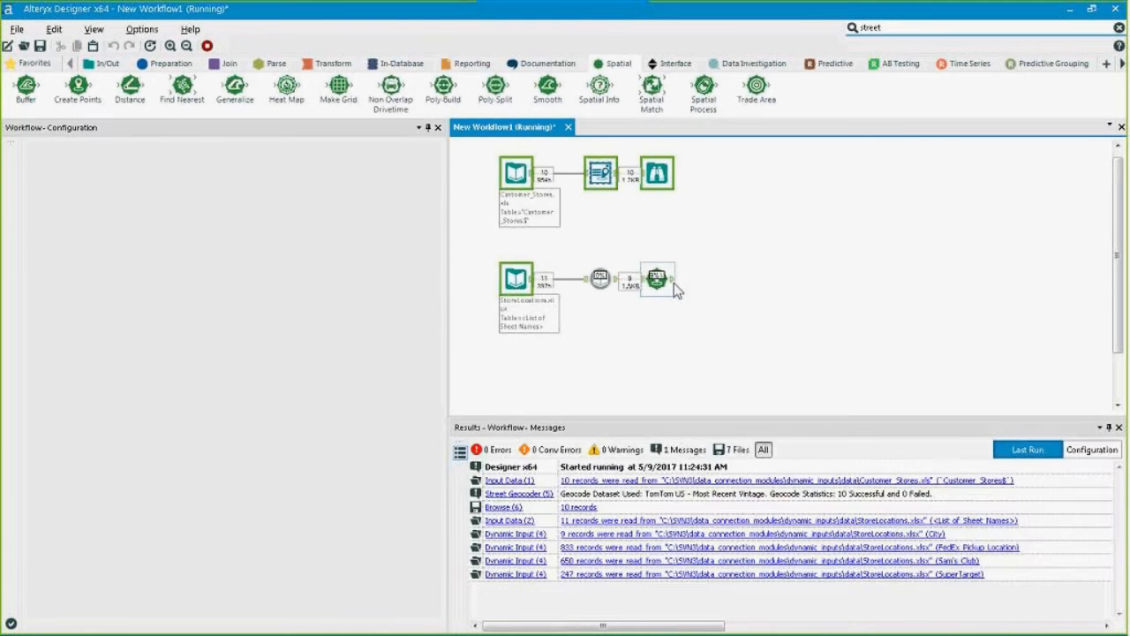
Examine the Create Points output across to the spatial points in the Centroid column.
left_click(674, 283)
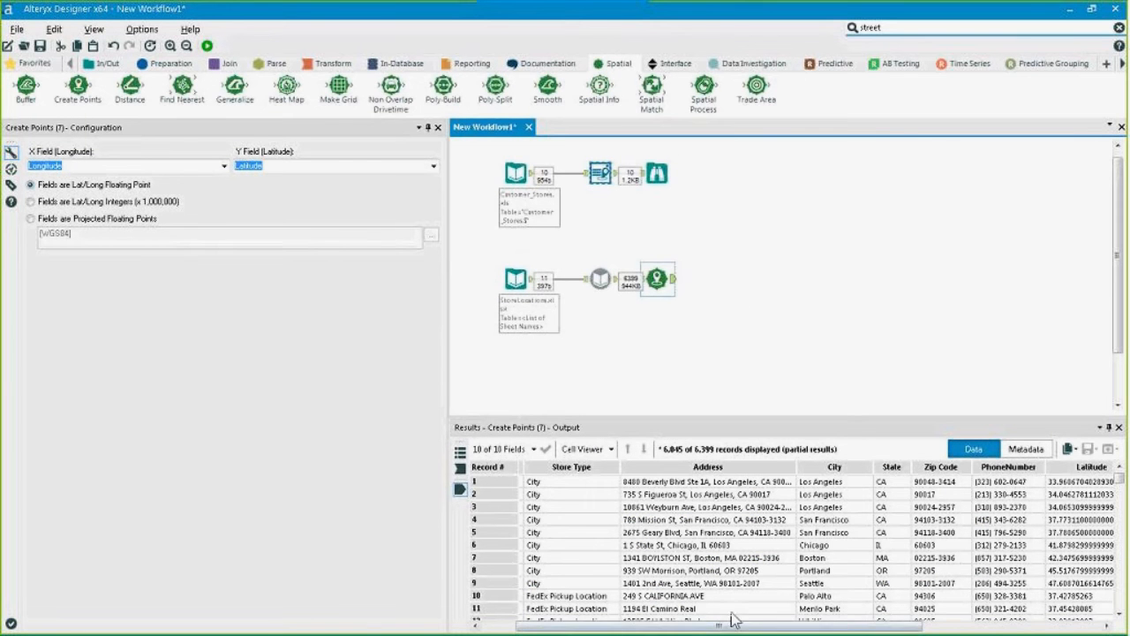
left_click_drag(738, 625, 915, 626)
left_click_drag(1042, 481, 1056, 570)
key("ctrl+shift+b")
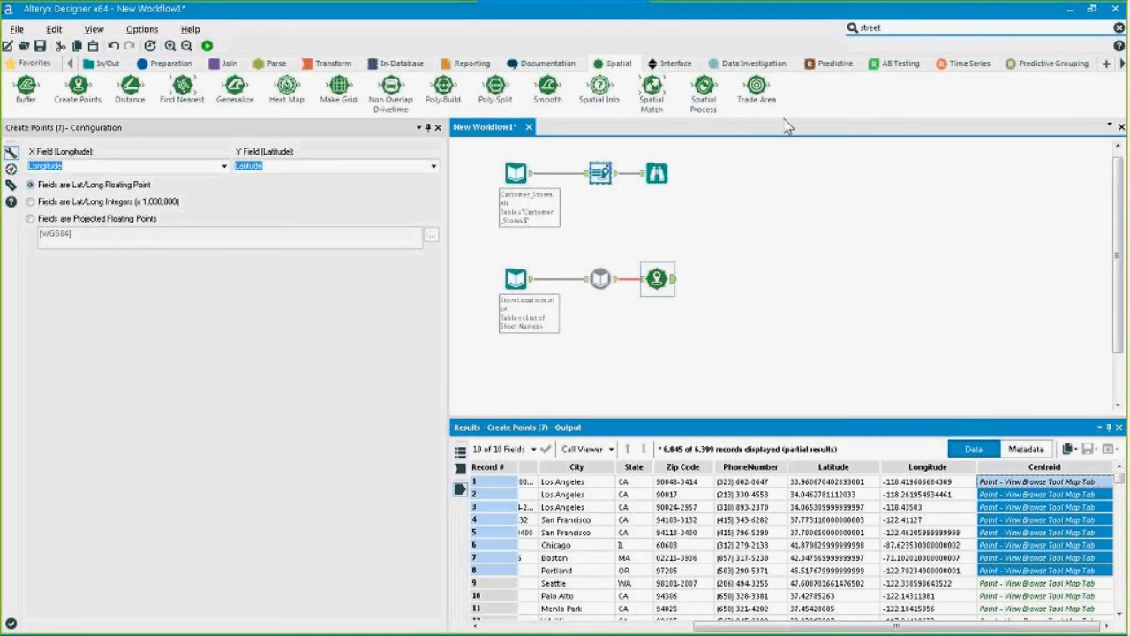
Add a Find Nearest tool with the Street Geocoder output as its universe and the Create Points output as its targets.
left_click_drag(181, 88, 757, 222)
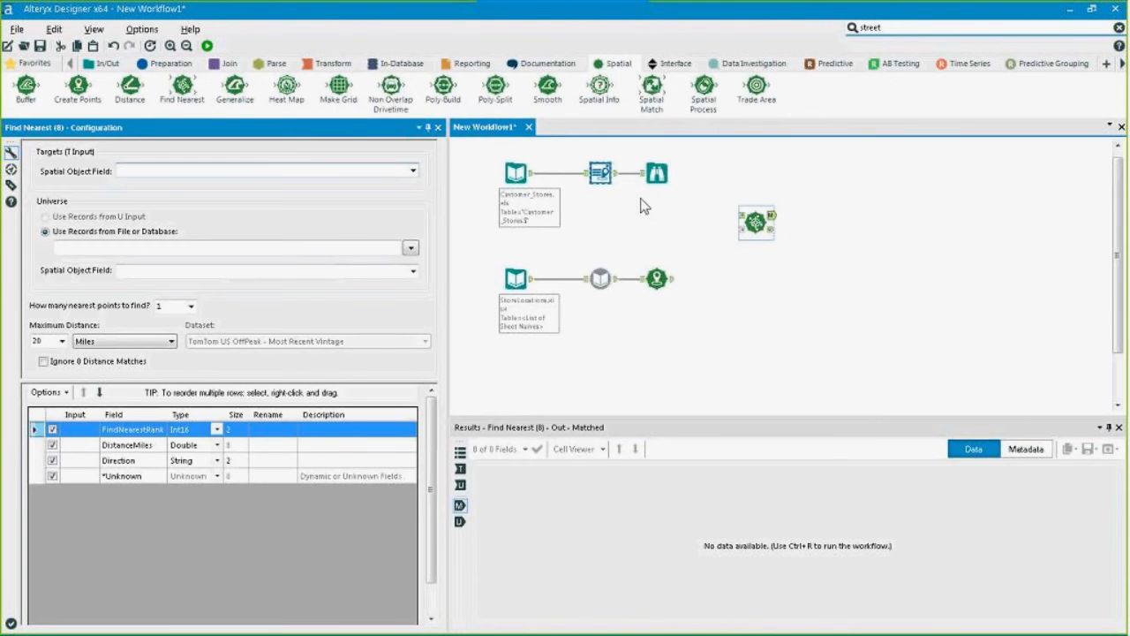
left_click_drag(618, 173, 740, 230)
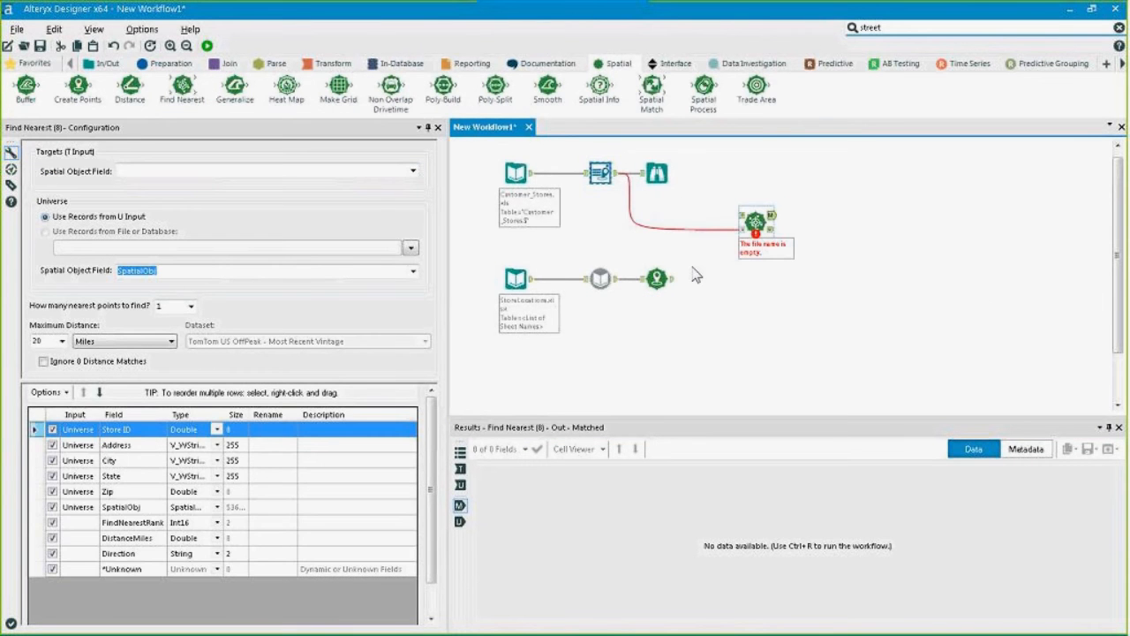
left_click_drag(674, 279, 758, 228)
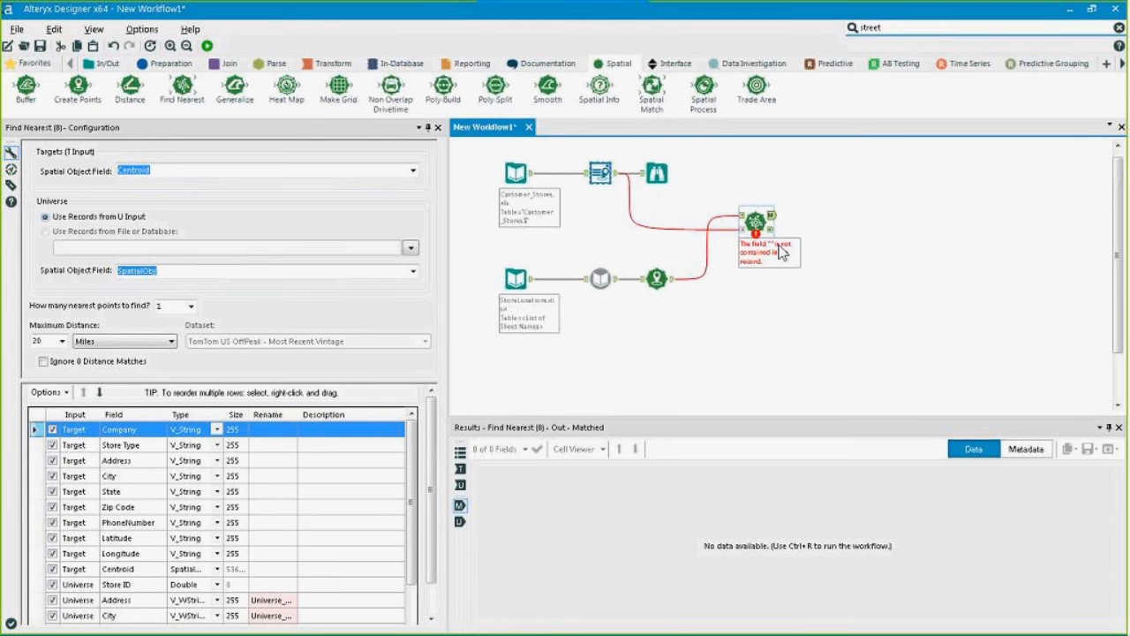
Check the Create Points output for the Centroid field that feeds the Find Nearest targets.
left_click(686, 286)
left_click(671, 284)
left_click_drag(878, 626, 1026, 623)
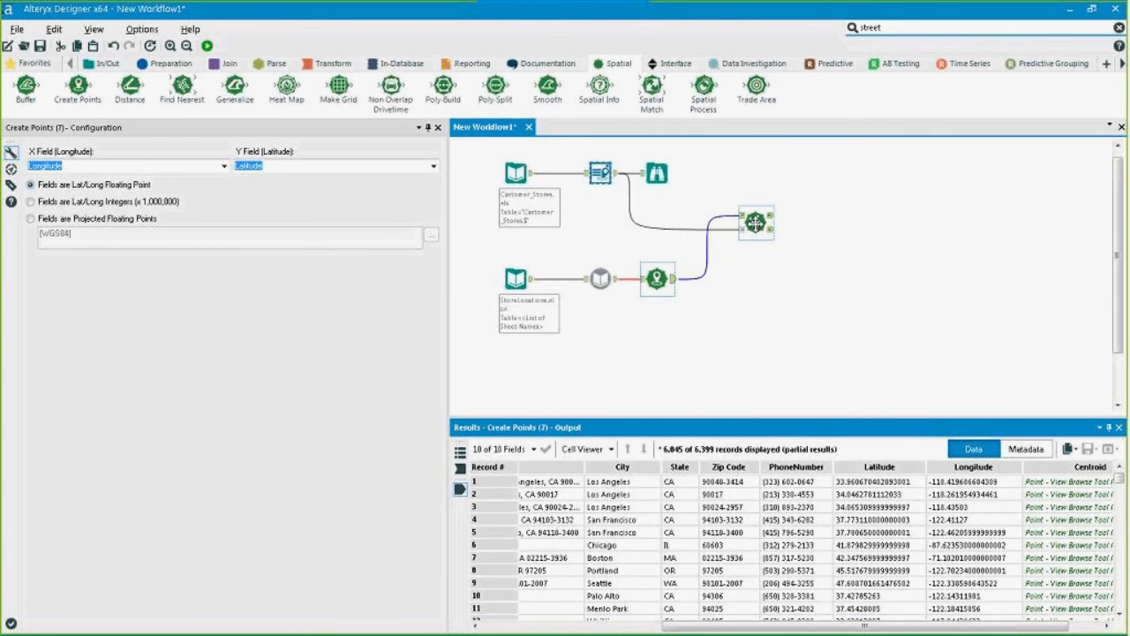
Review the Find Nearest spatial fields and number of nearest points to find, and attach Browse tools to its outputs.
left_click(755, 223)
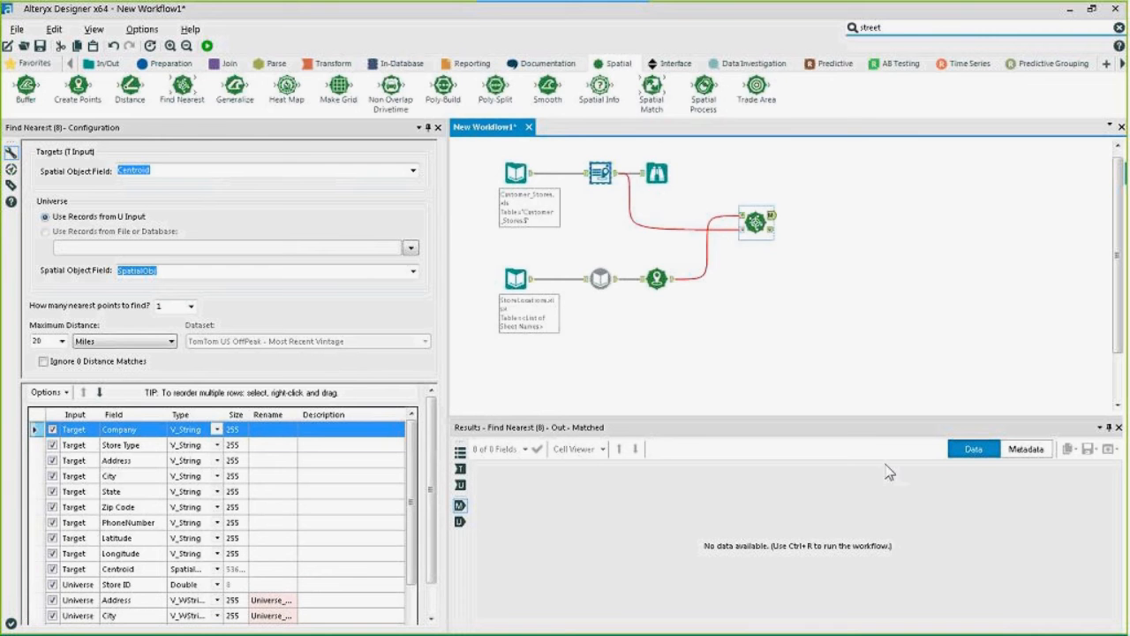
left_click(163, 306)
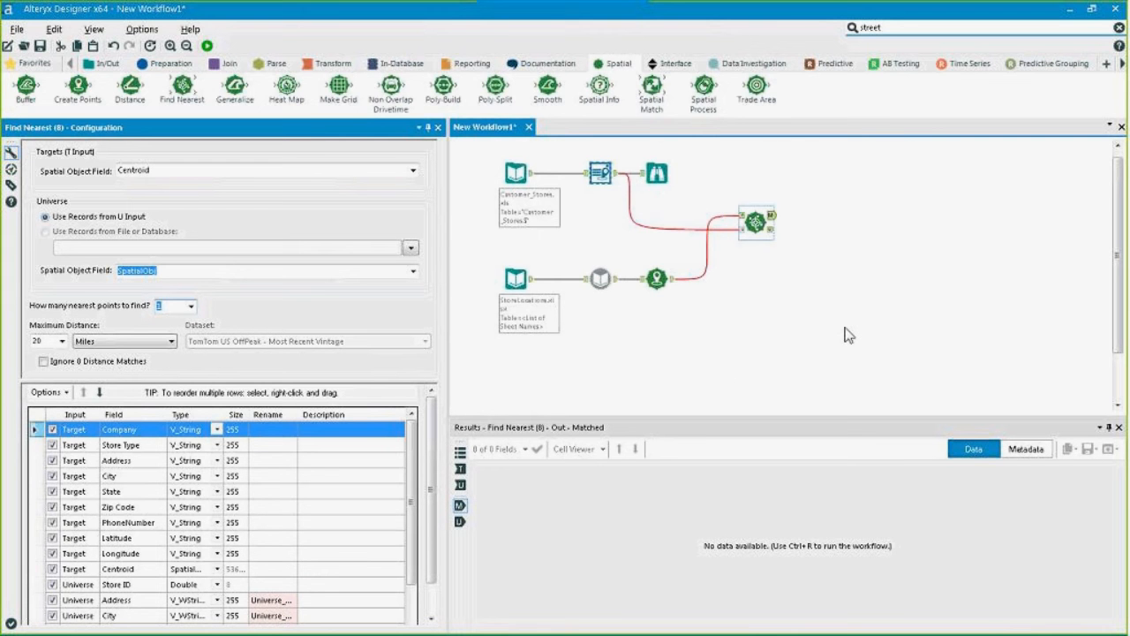
left_click(758, 210)
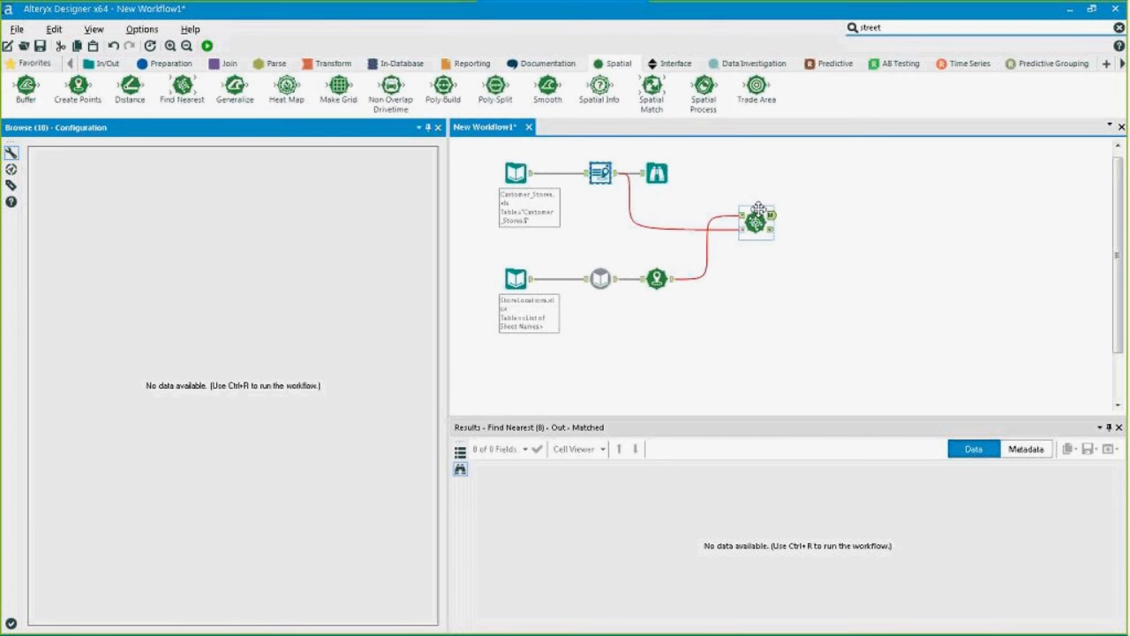
Attach Browse tools to both Find Nearest outputs, run the workflow, and review the matched records against the StoreLocations sheet list.
key("ctrl+shift+b")
key("ctrl+r")
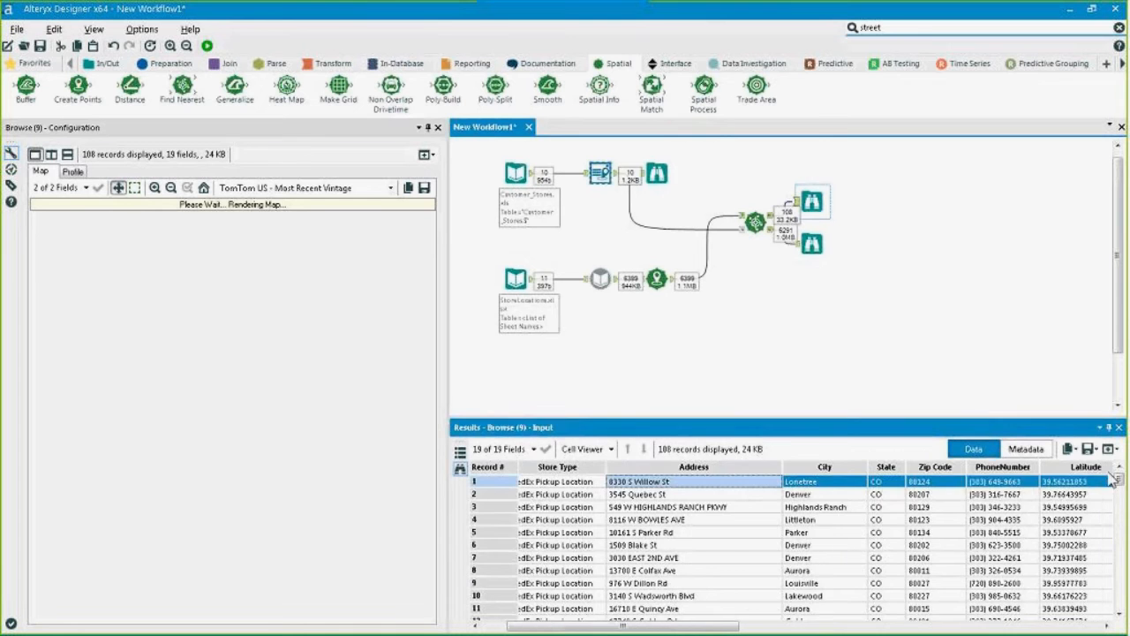
scroll(1115, 477, "right", 10)
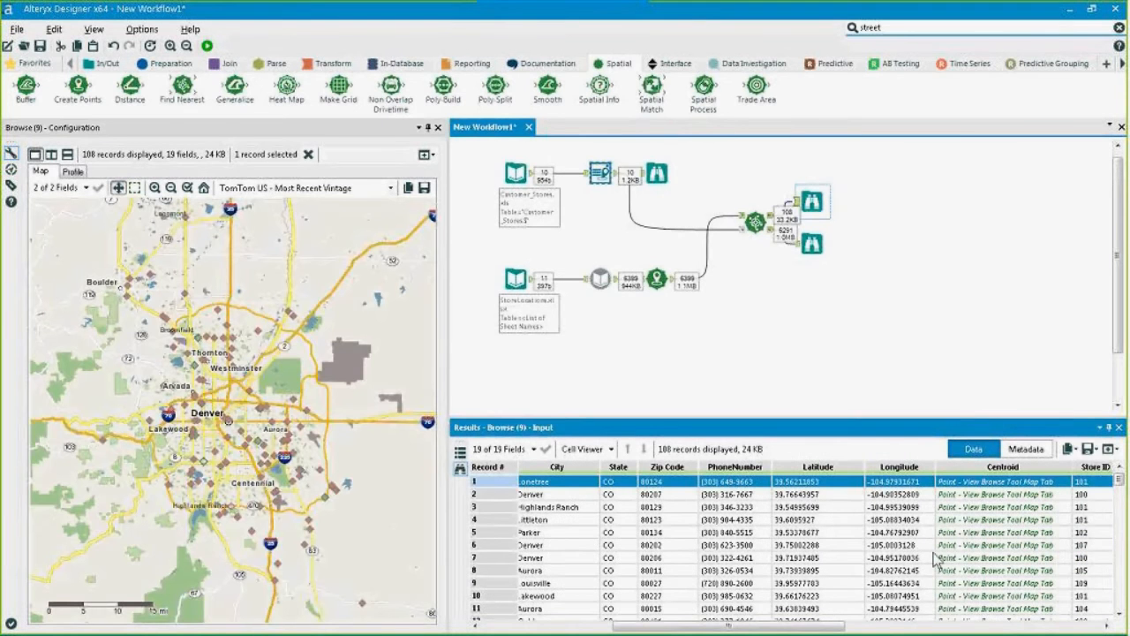
left_click_drag(1058, 496, 312, 479)
left_click(1064, 485)
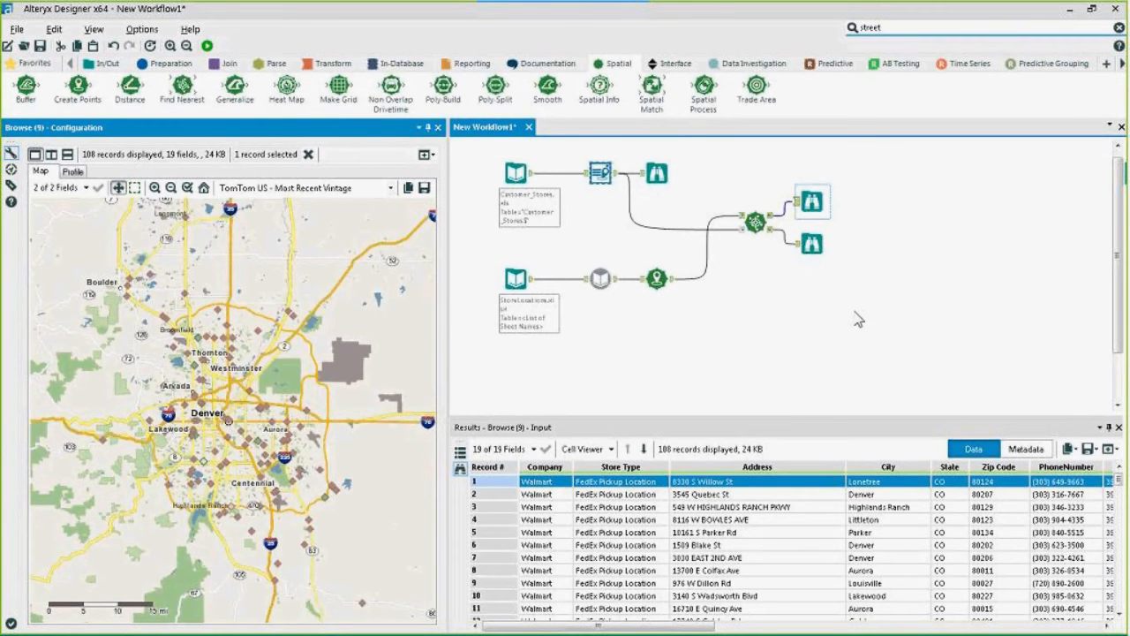
left_click(513, 279)
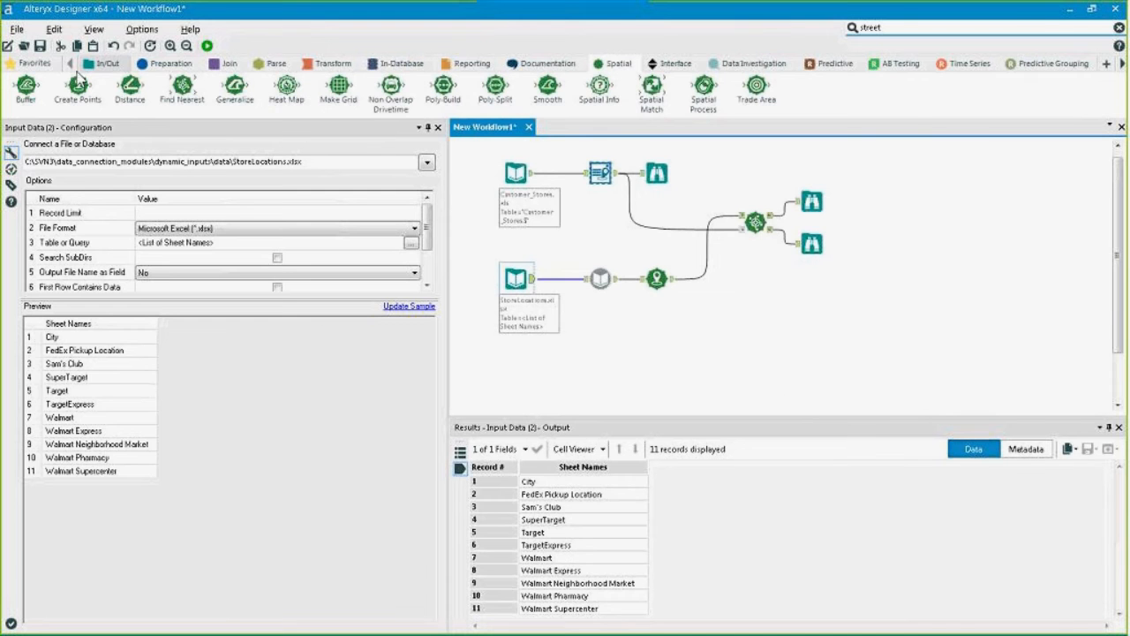
Create a new workflow, clear the tool search, and place a Directory tool on the empty canvas.
left_click(7, 45)
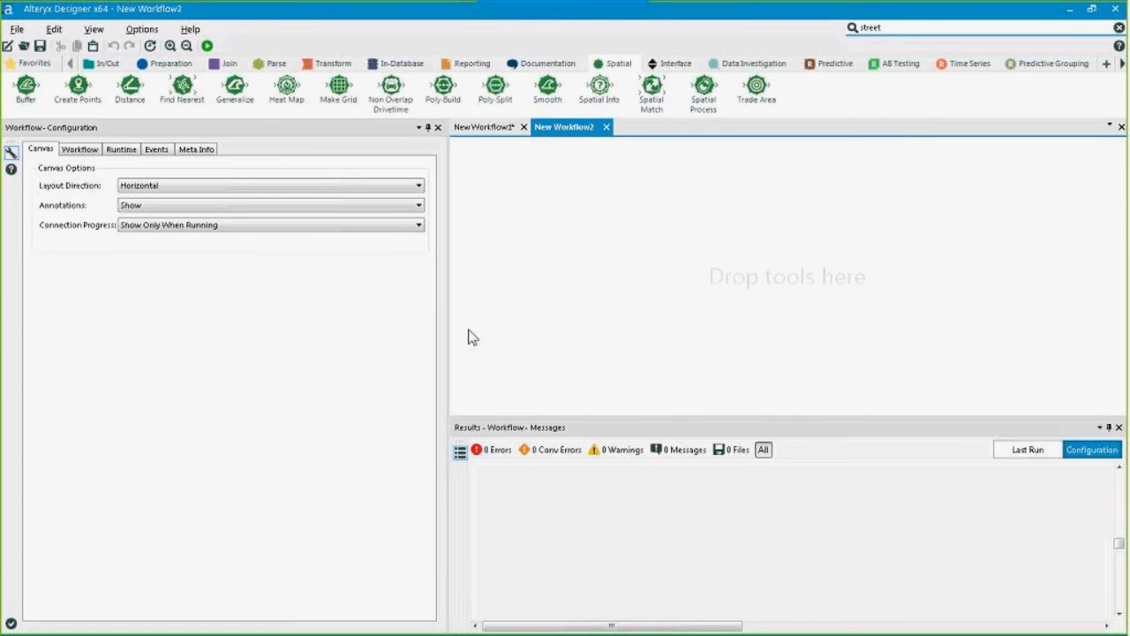
left_click(892, 27)
key("BackSpace")
left_click(101, 64)
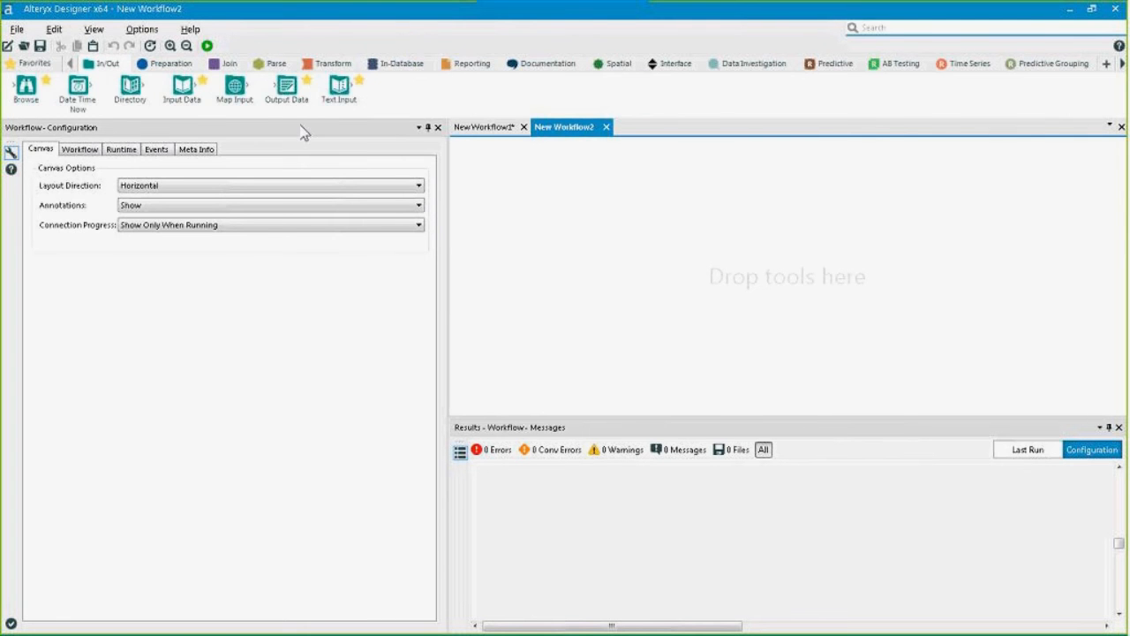
left_click_drag(129, 88, 514, 208)
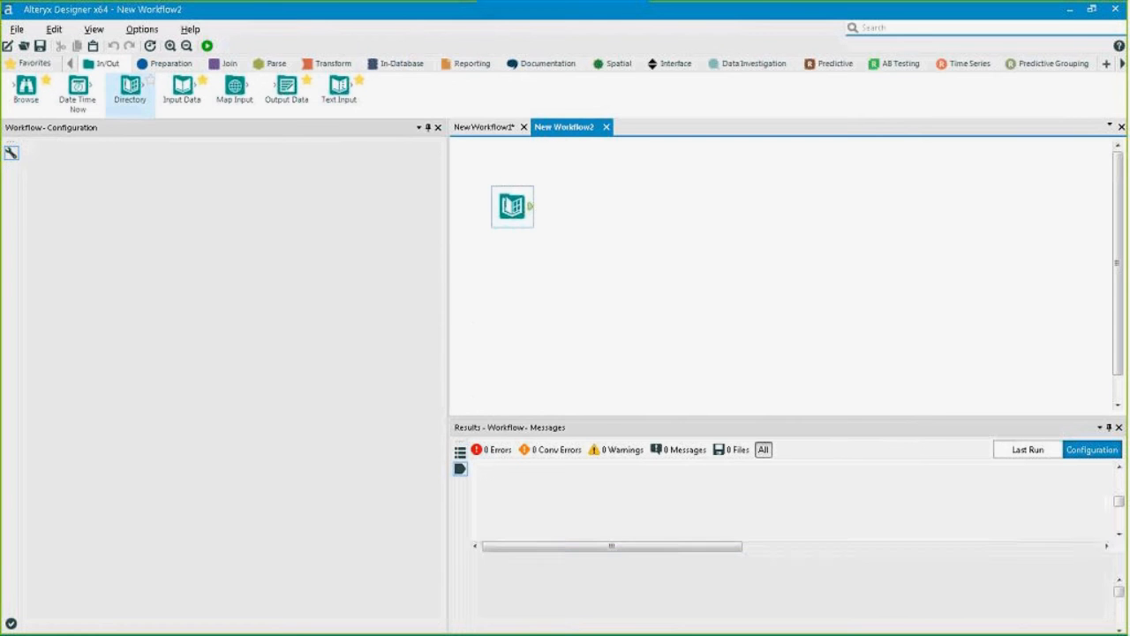
Set the Directory tool's folder to SF_Data on the Desktop.
left_click(427, 166)
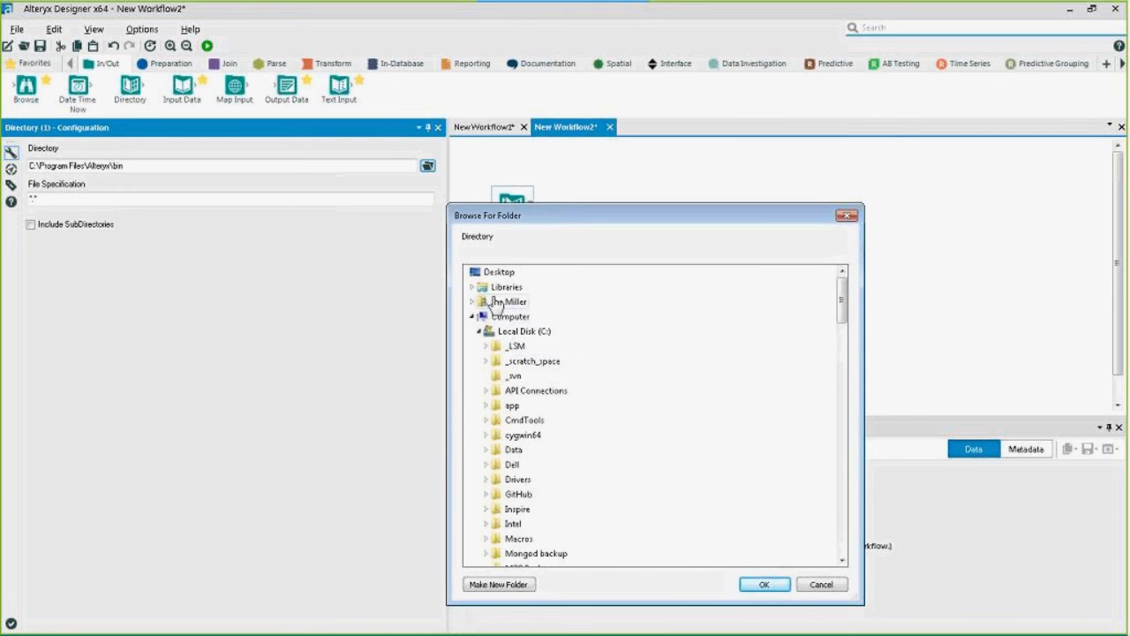
scroll(522, 367, "down", 10)
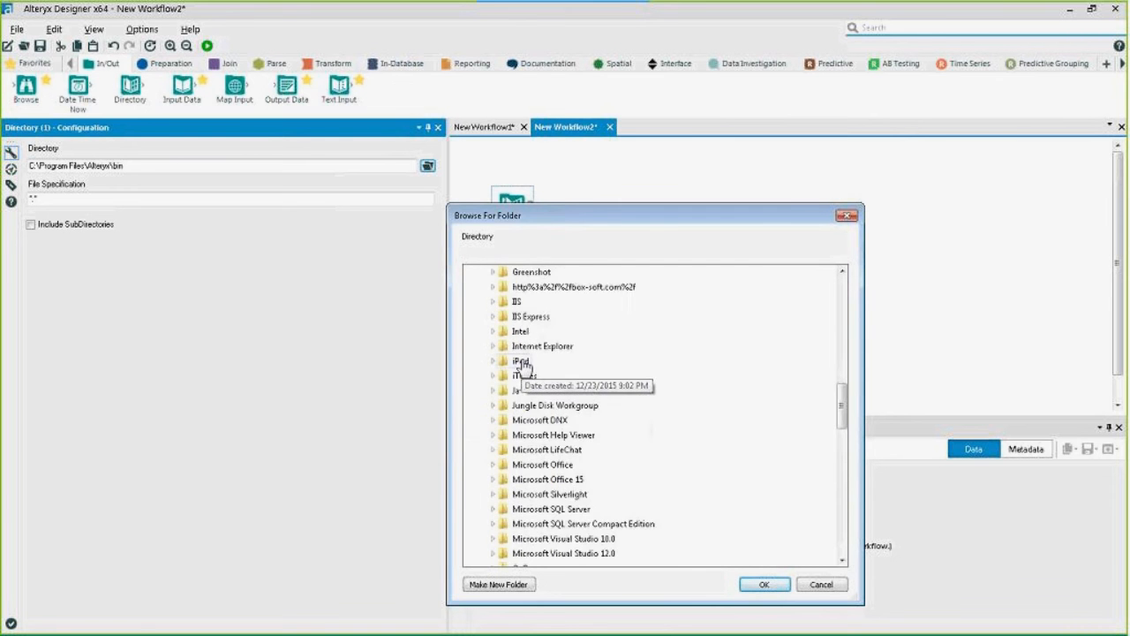
scroll(530, 397, "down", 12)
scroll(542, 432, "up", 1)
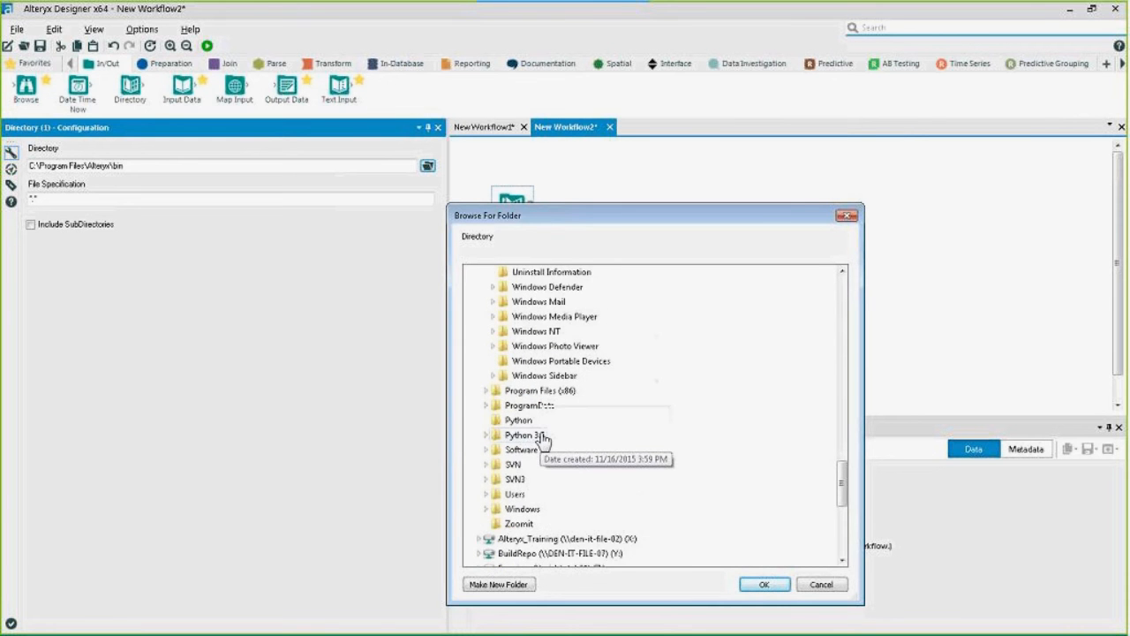
scroll(573, 477, "up", 10)
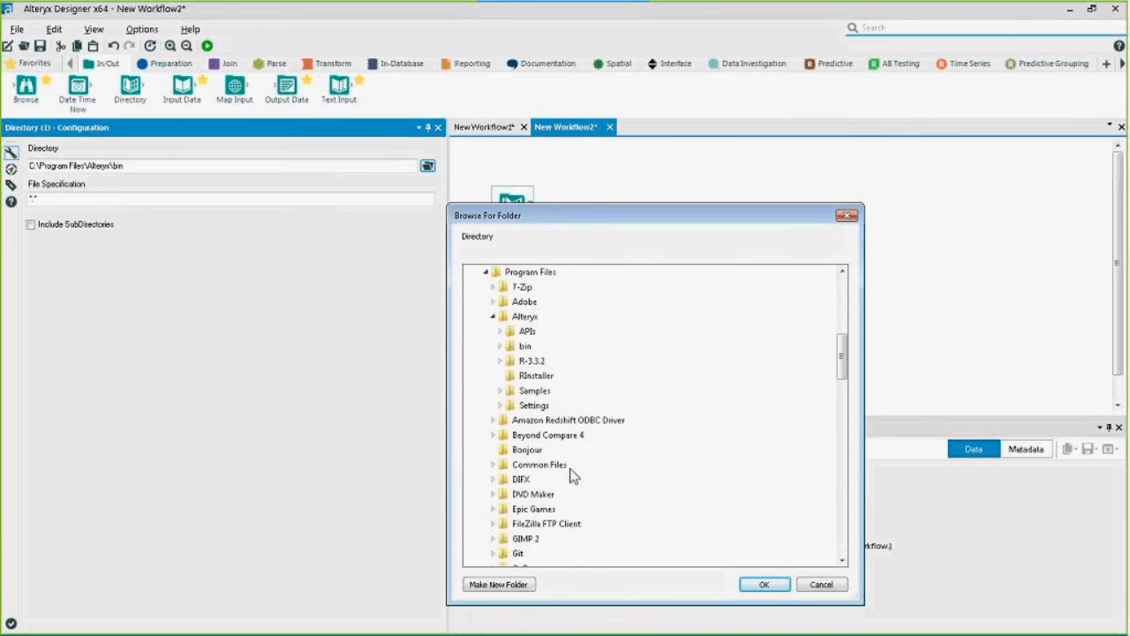
scroll(571, 475, "up", 4)
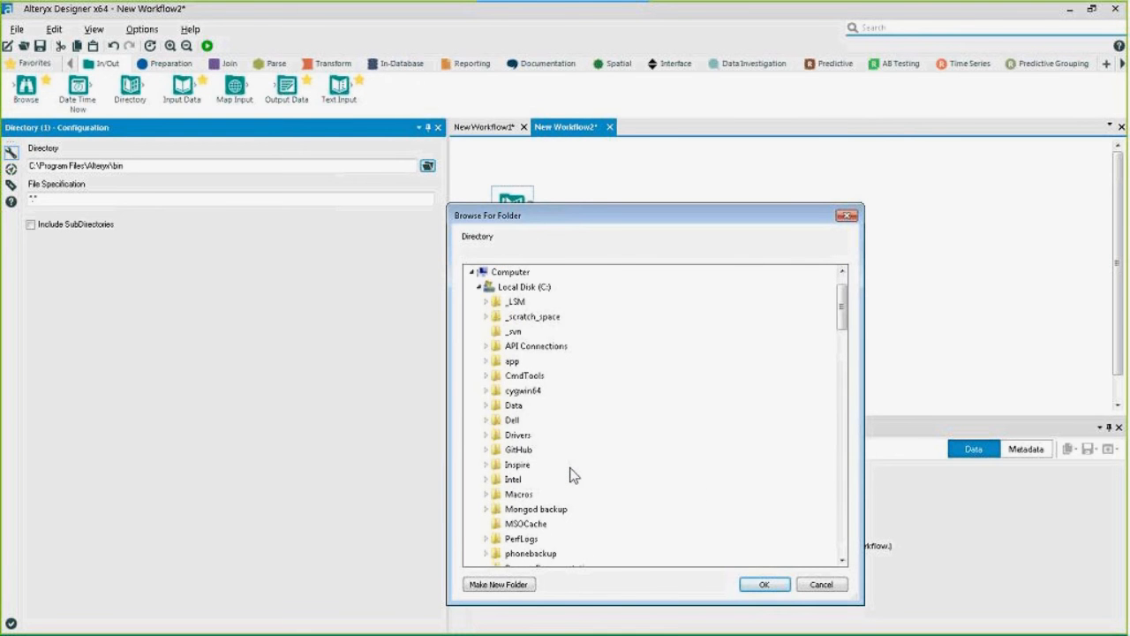
scroll(570, 476, "down", 1)
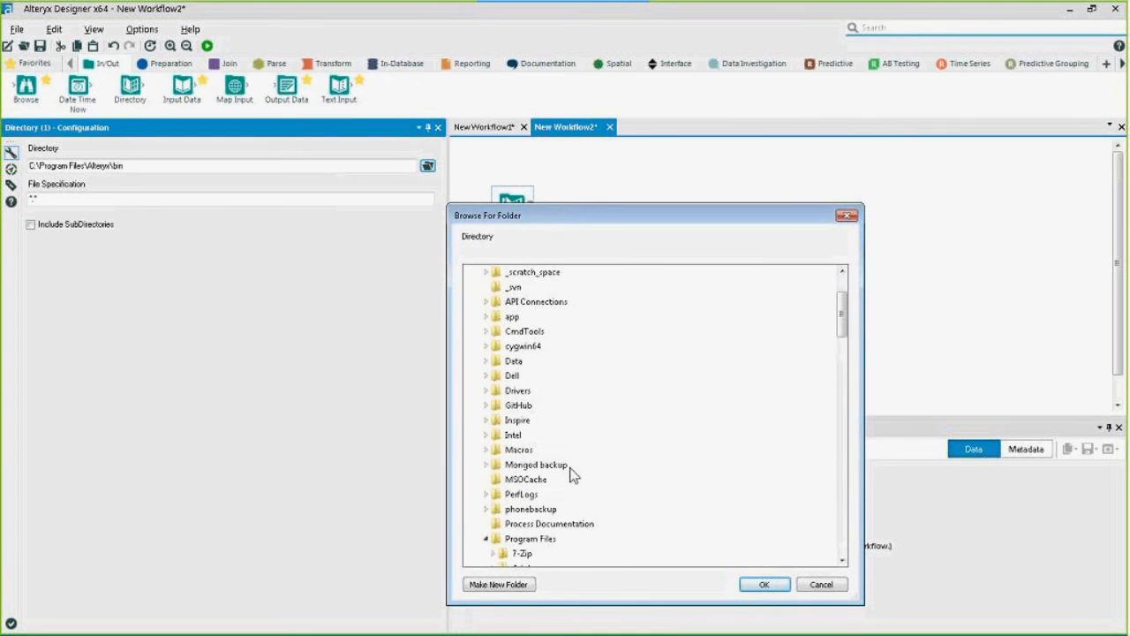
scroll(599, 441, "up", 2)
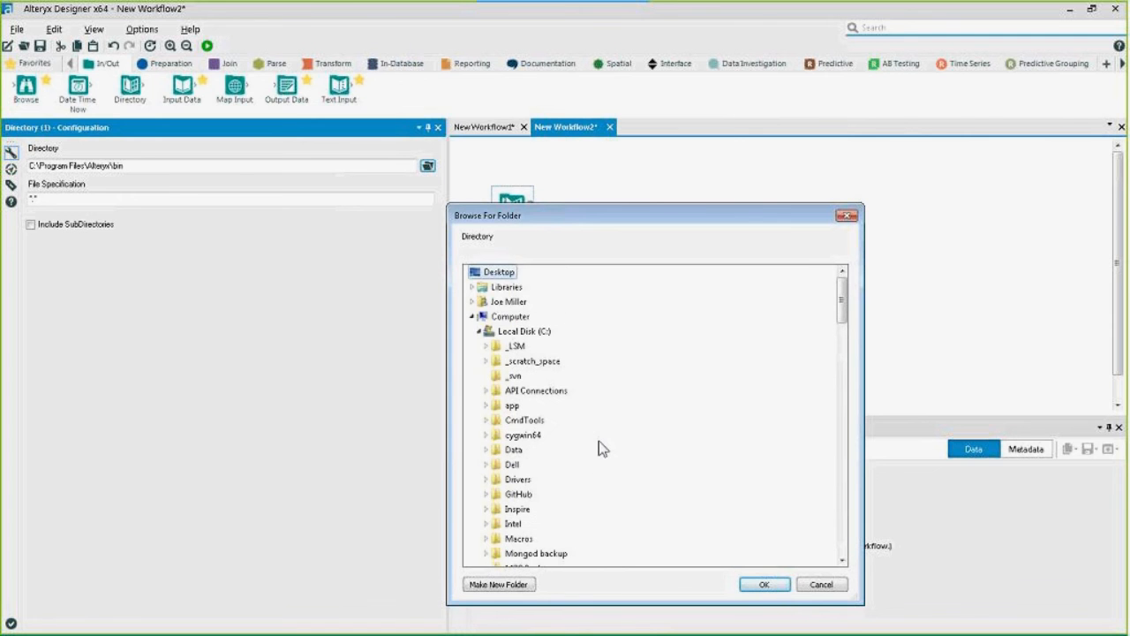
scroll(599, 441, "down", 1)
scroll(599, 441, "up", 1)
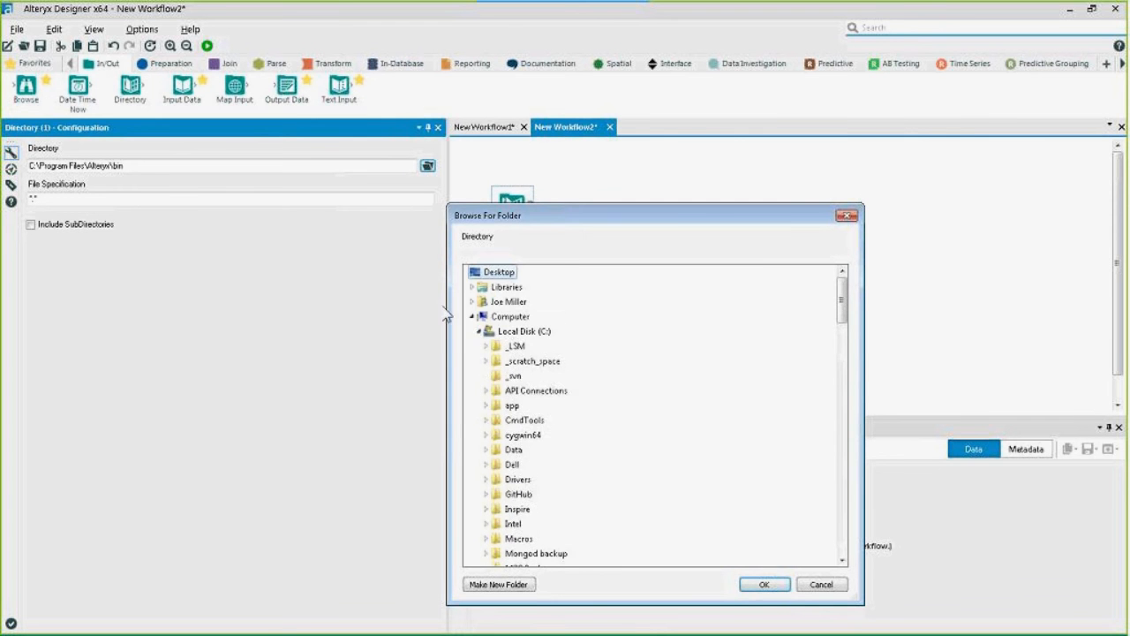
left_click(481, 333)
scroll(530, 477, "down", 2)
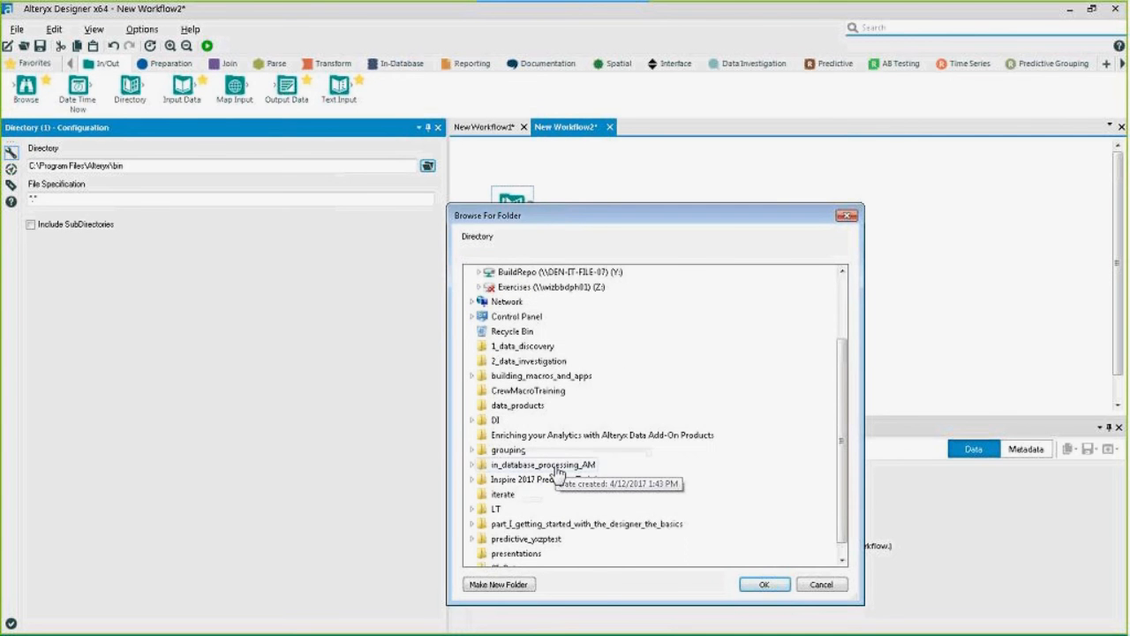
scroll(556, 474, "down", 1)
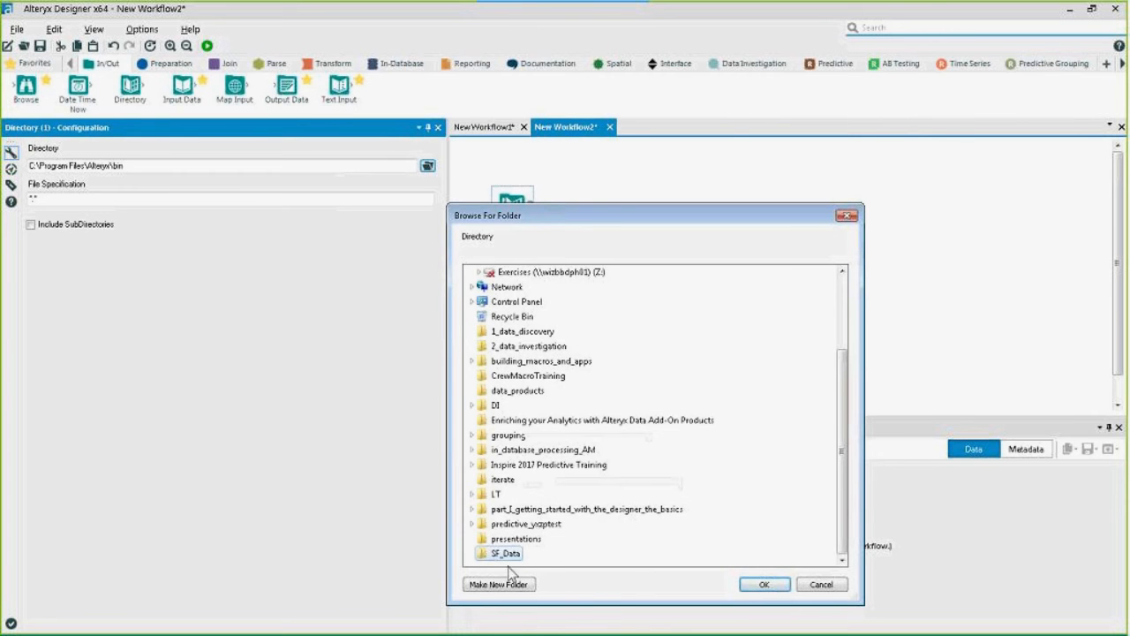
left_click(779, 589)
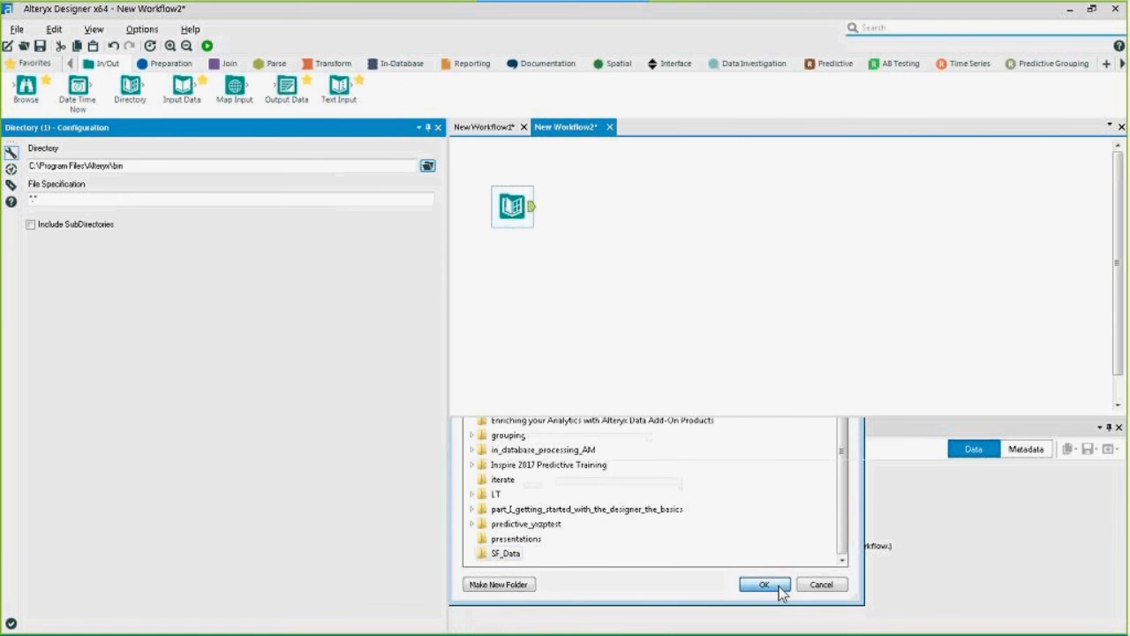
Reposition the Directory tool, run the workflow, and examine the FullPath, Directory and FileName columns of its output.
left_click_drag(500, 205, 483, 231)
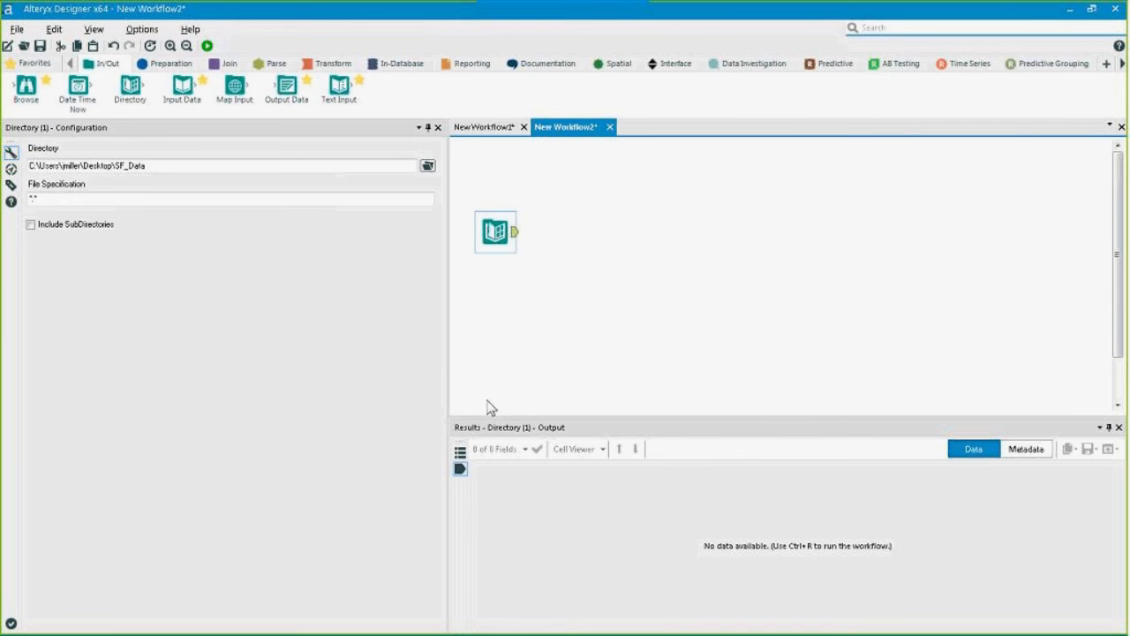
key("ctrl+r")
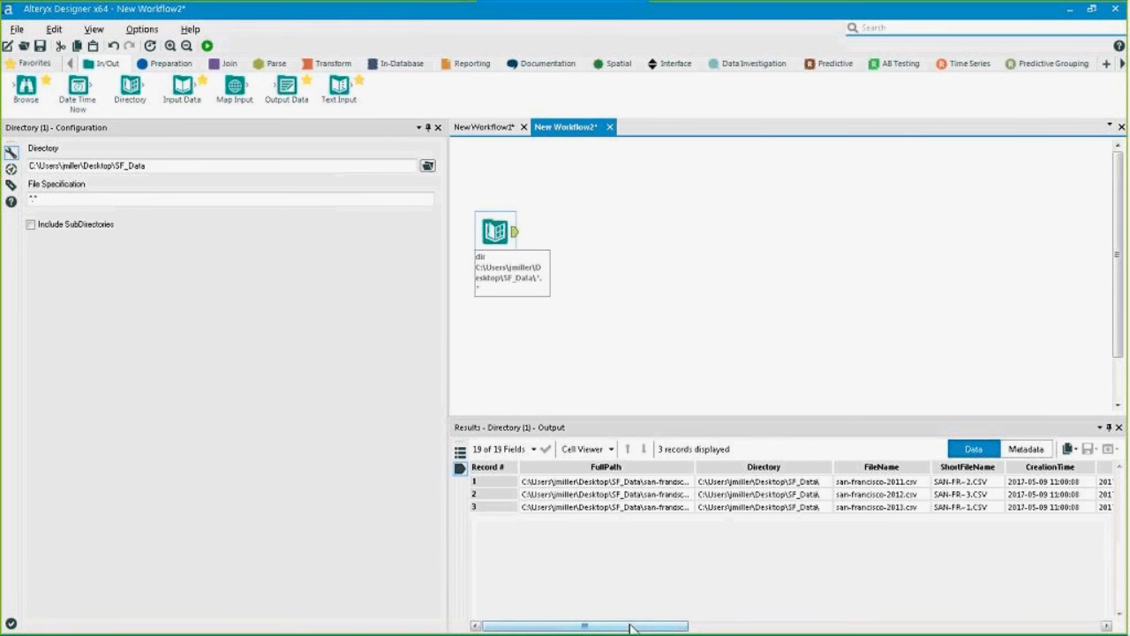
left_click(644, 627)
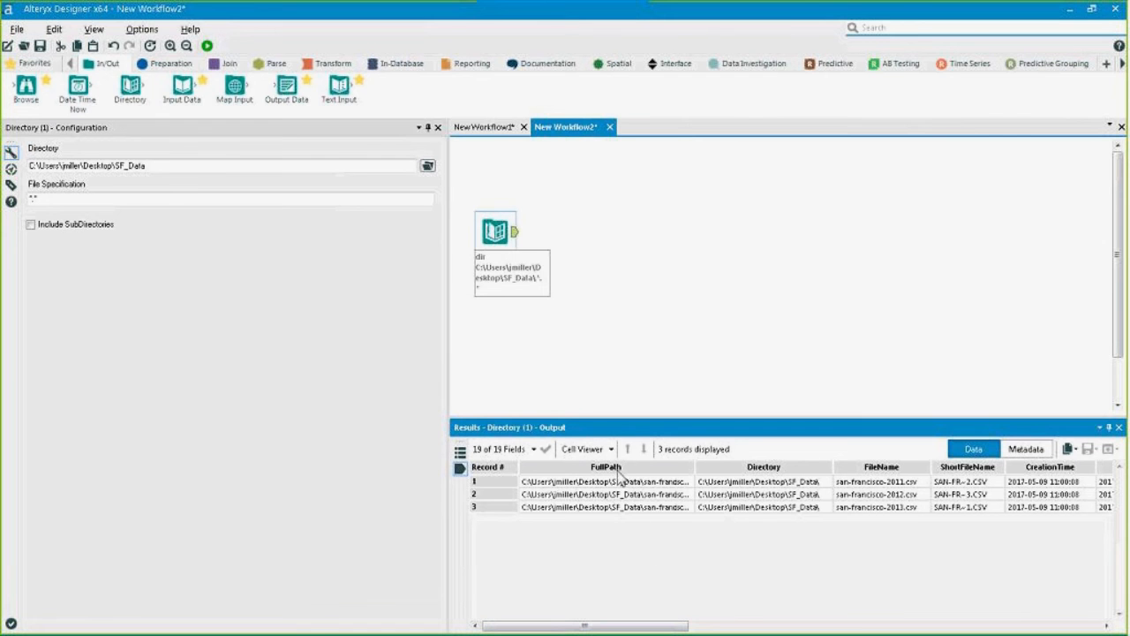
left_click_drag(623, 481, 635, 525)
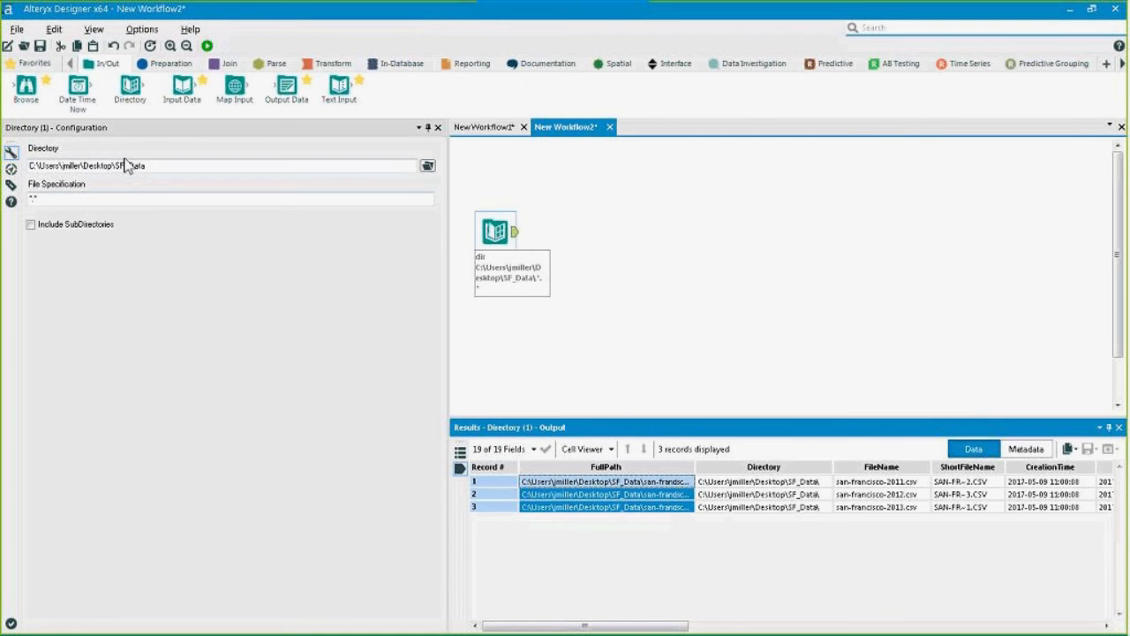
left_click_drag(764, 481, 782, 506)
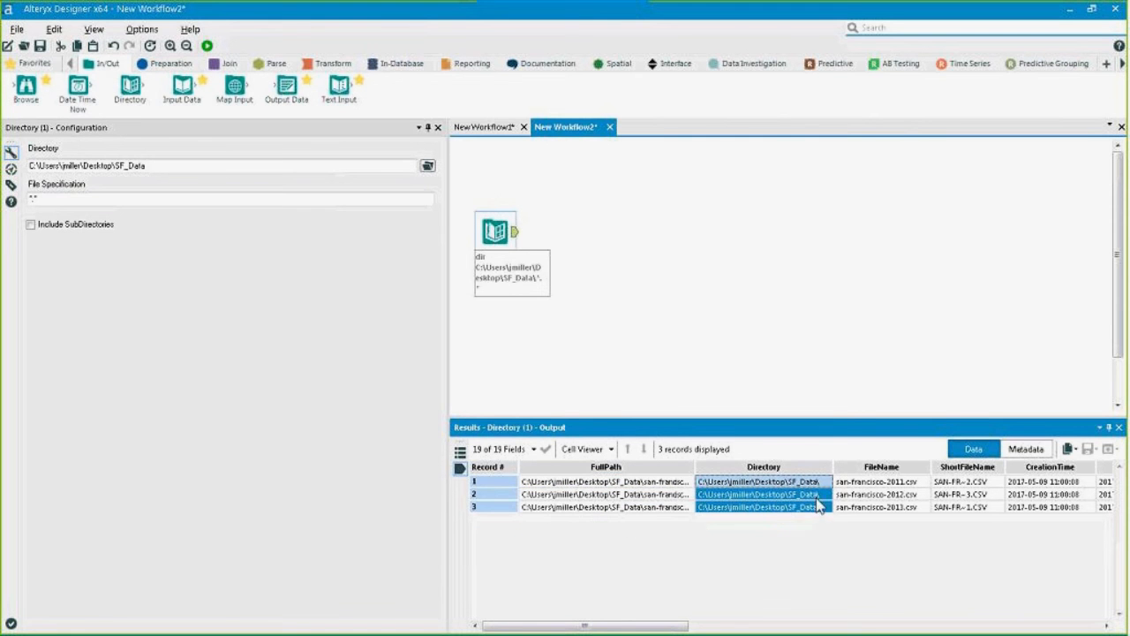
left_click_drag(881, 481, 883, 507)
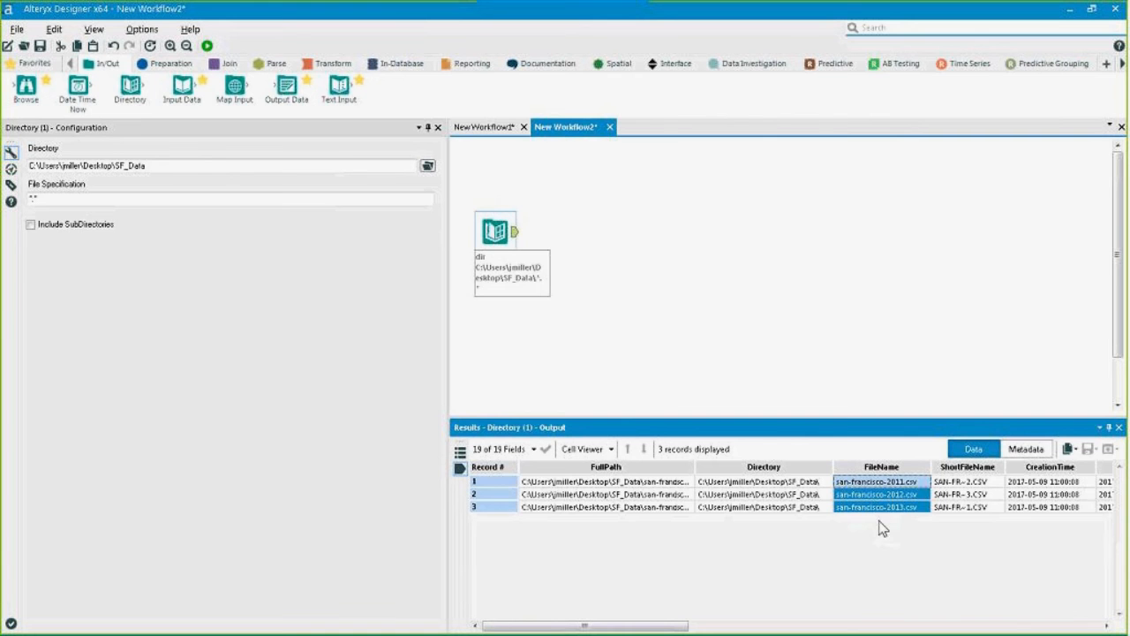
left_click_drag(621, 626, 665, 626)
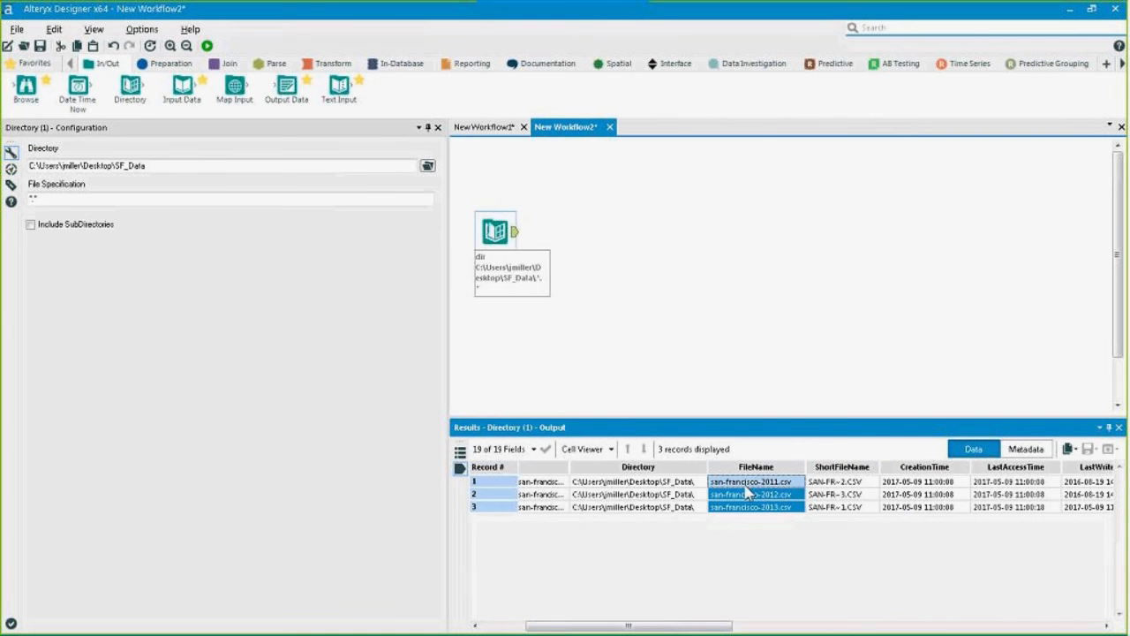
left_click_drag(750, 506, 752, 506)
Examine the ShortFileName, CreationTime, LastWriteTime, Size and file attribute columns of the Directory output.
left_click_drag(823, 482, 825, 507)
left_click_drag(628, 625, 744, 625)
left_click_drag(613, 482, 618, 520)
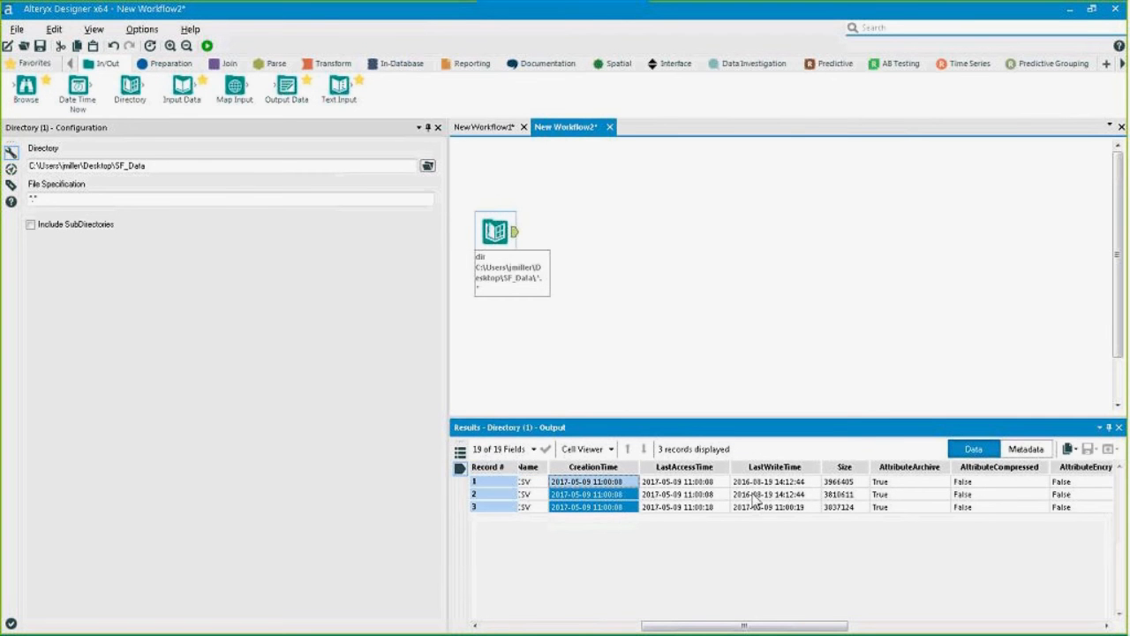
left_click_drag(758, 482, 844, 495)
left_click(795, 495)
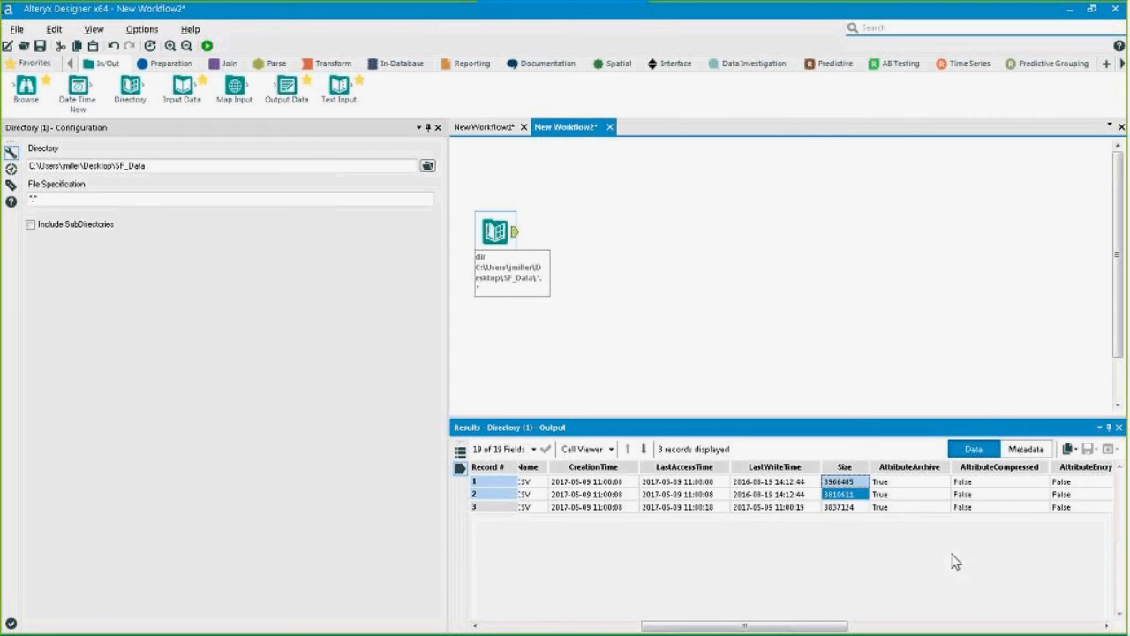
left_click_drag(801, 625, 925, 625)
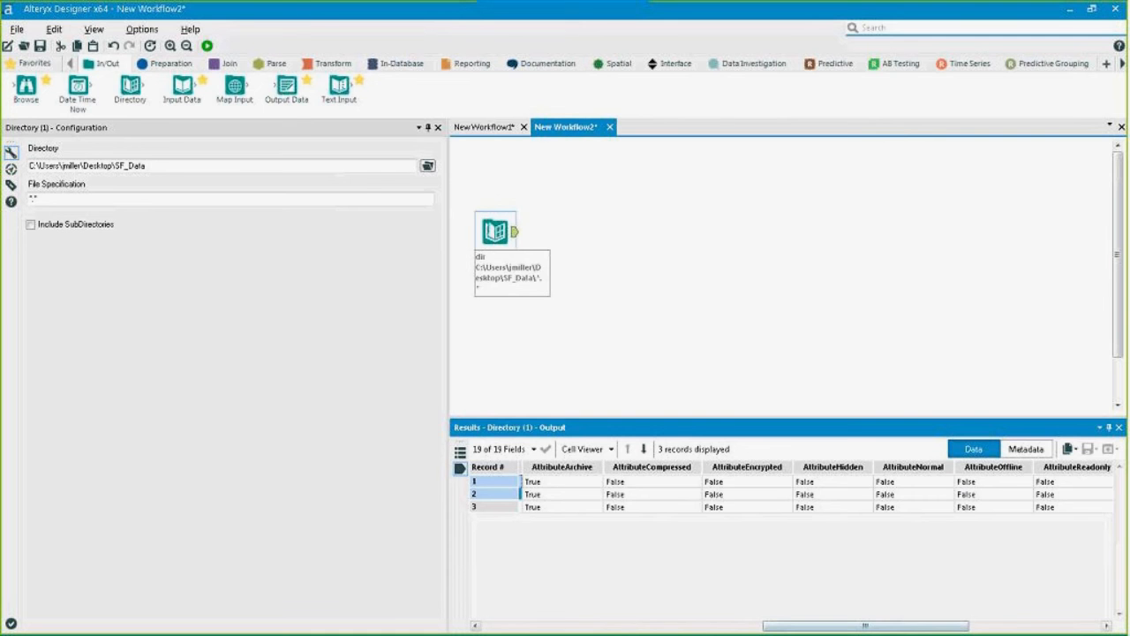
left_click_drag(926, 625, 643, 625)
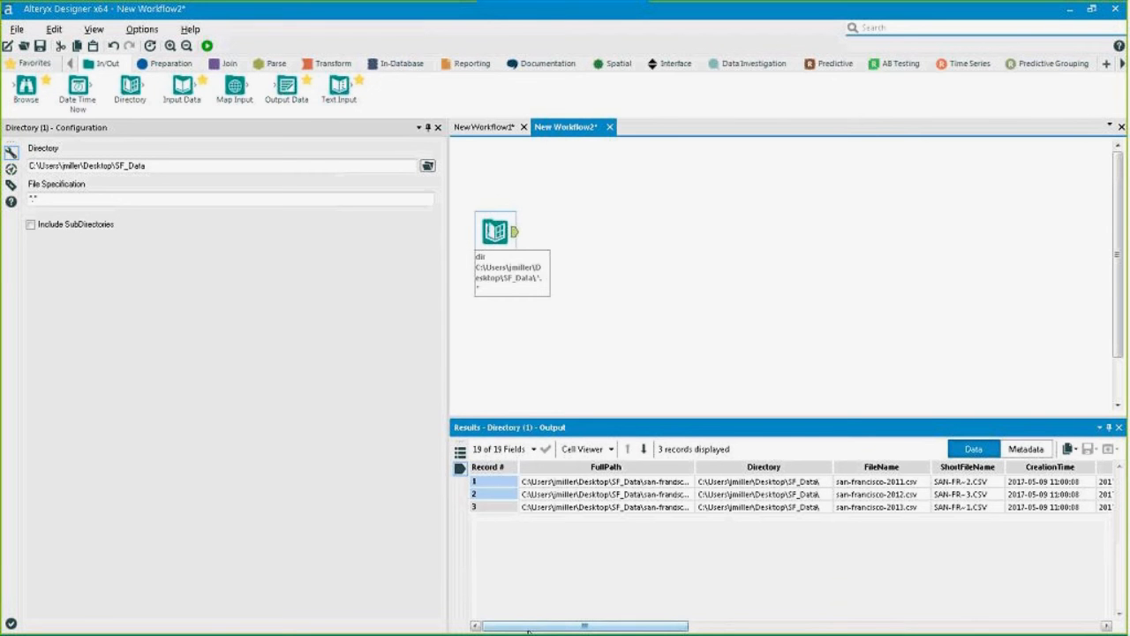
Compare the LastWriteTime values of the san-francisco CSV files in the Directory output.
left_click_drag(528, 627, 597, 627)
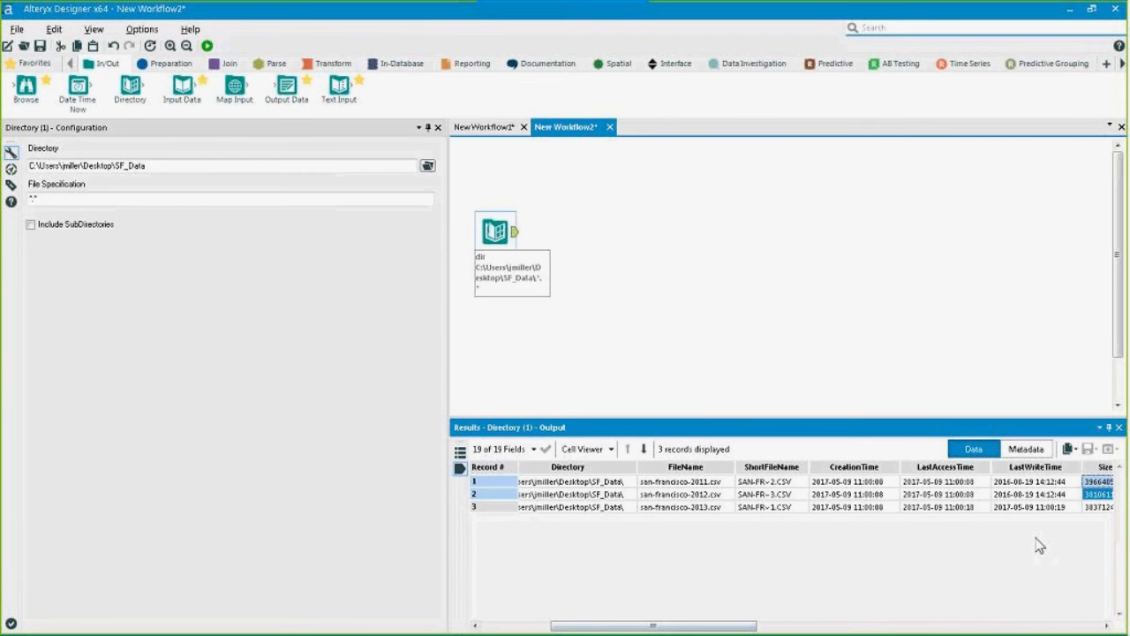
left_click(1036, 510)
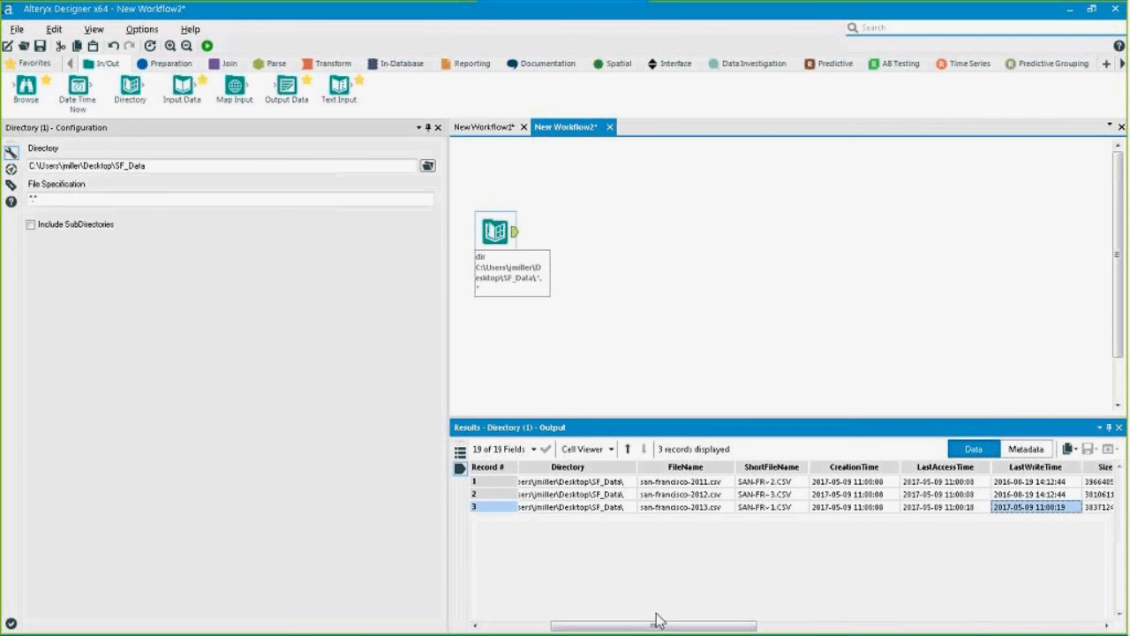
left_click_drag(1044, 481, 1047, 512)
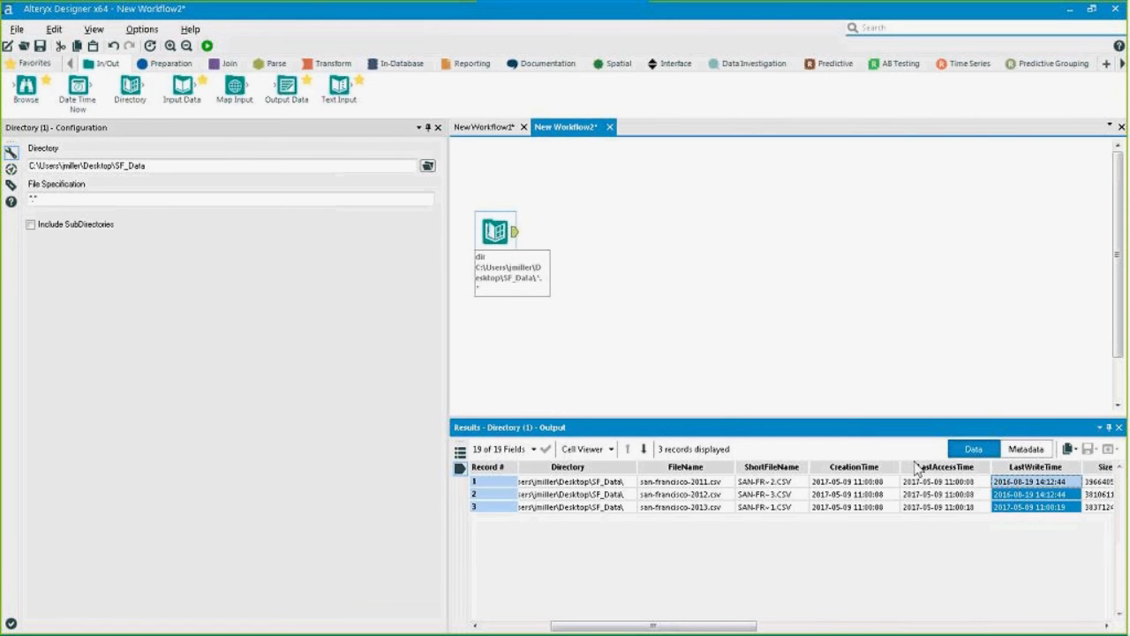
Add a Sort tool after the Directory tool and sort by LastWriteTime in Ascending order.
left_click(911, 32)
type("sort")
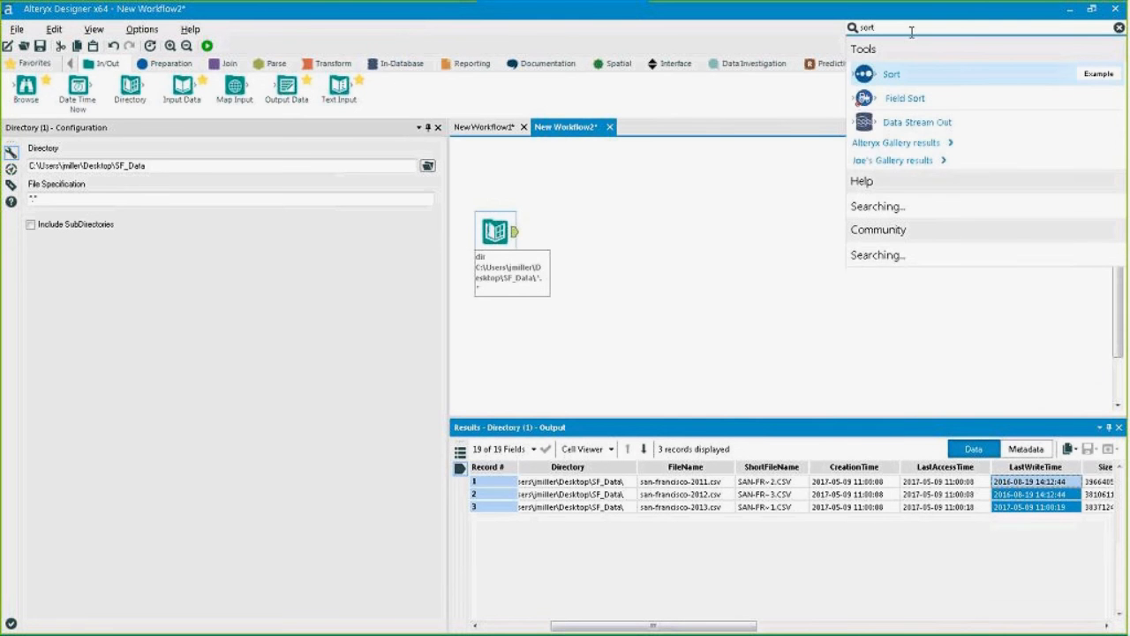
left_click_drag(894, 75, 572, 232)
left_click(94, 198)
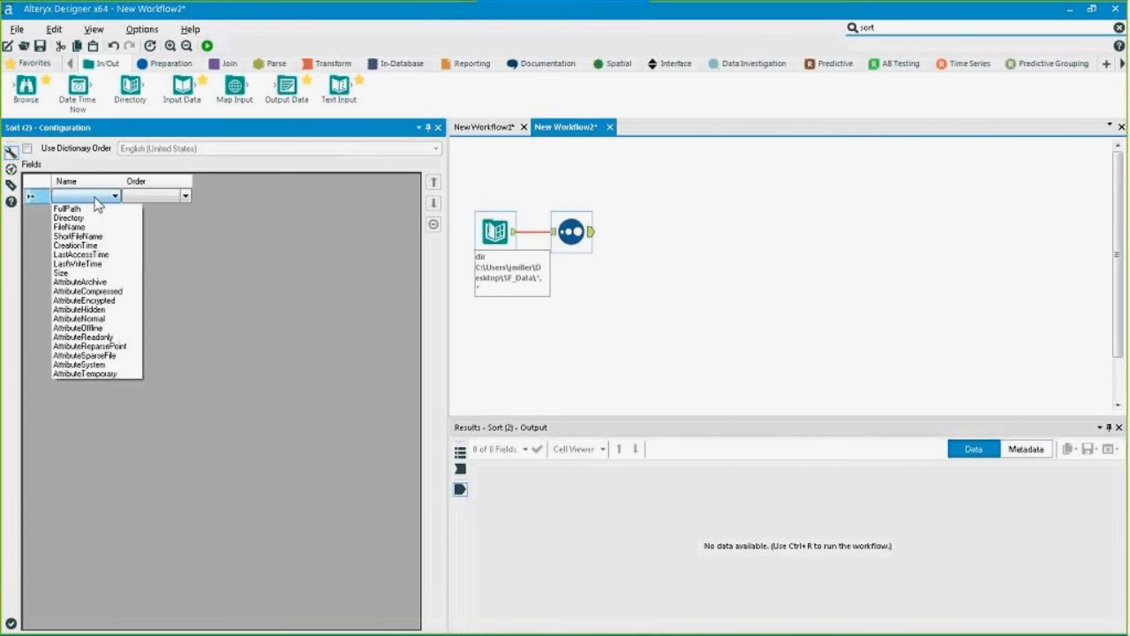
left_click(95, 258)
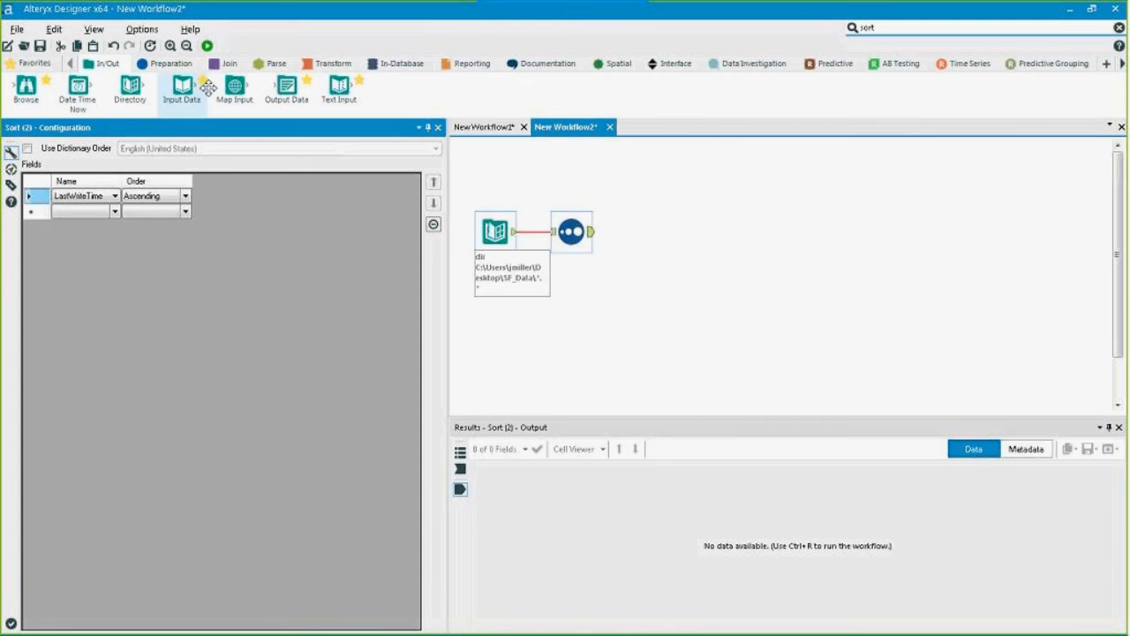
Run the workflow, check the LastWriteTime order in the Sort output, and move the Sort tool slightly away from the Directory tool.
left_click(208, 46)
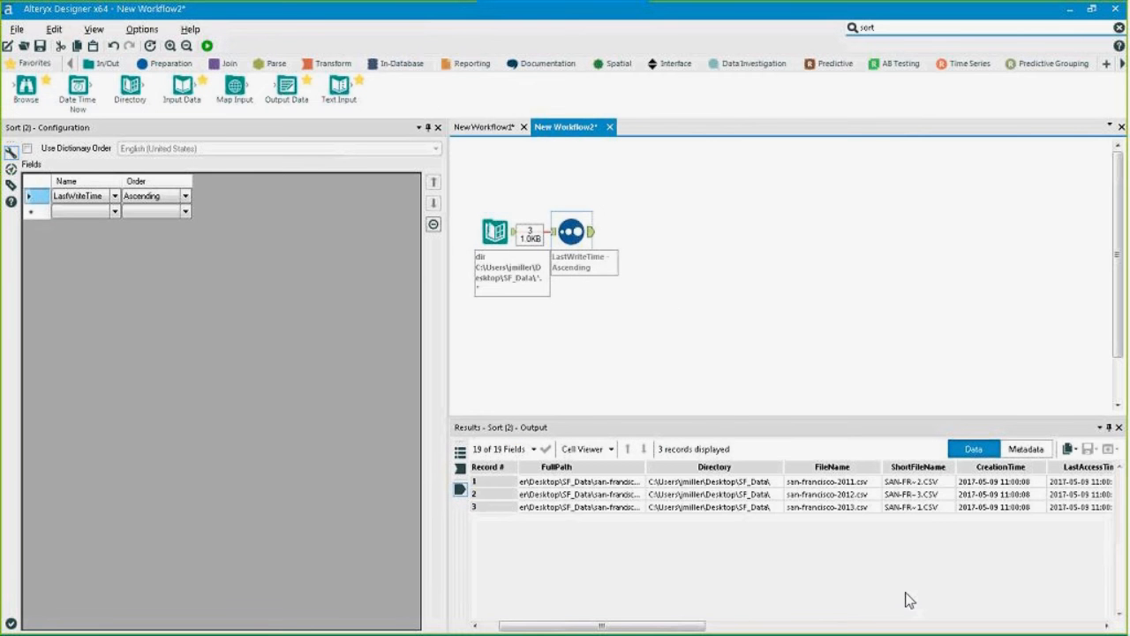
left_click_drag(667, 630, 737, 629)
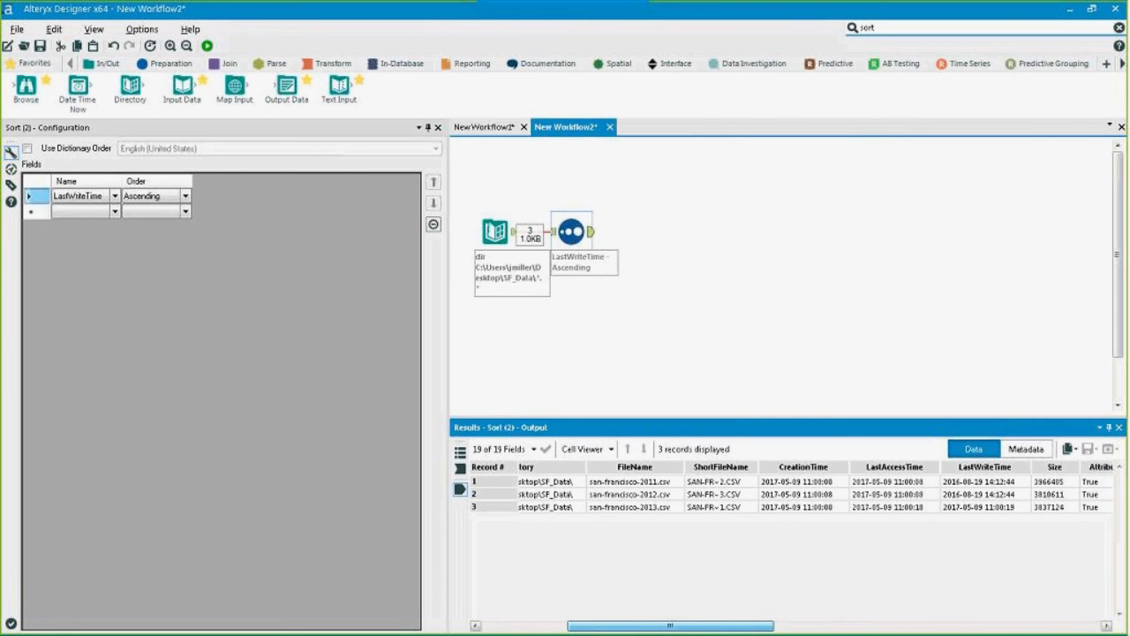
left_click(966, 510)
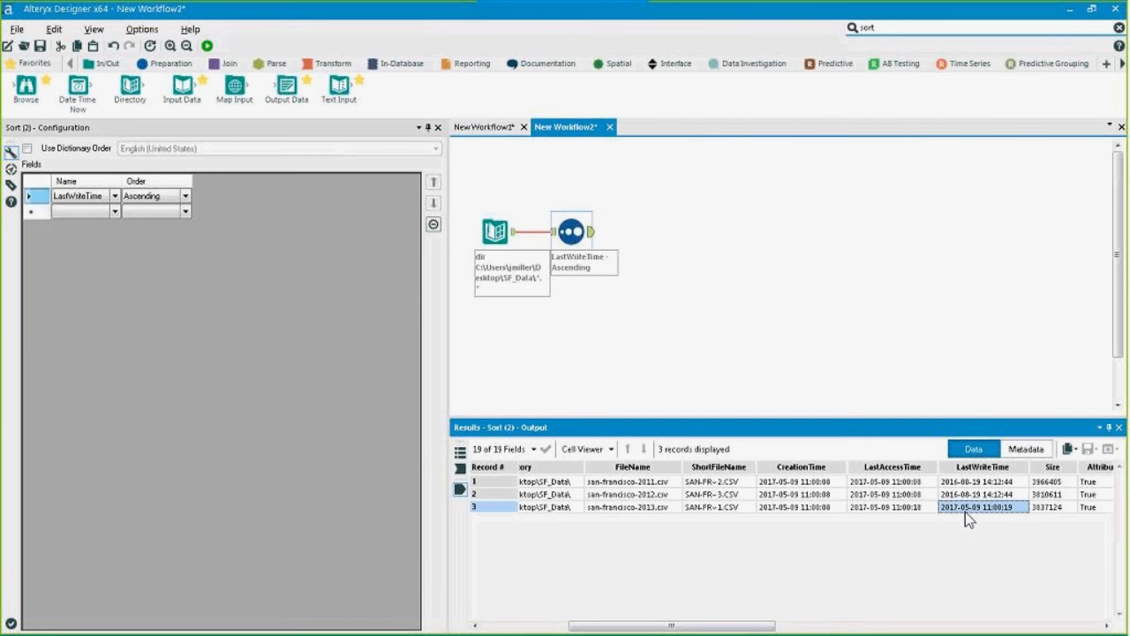
left_click_drag(579, 265, 597, 270)
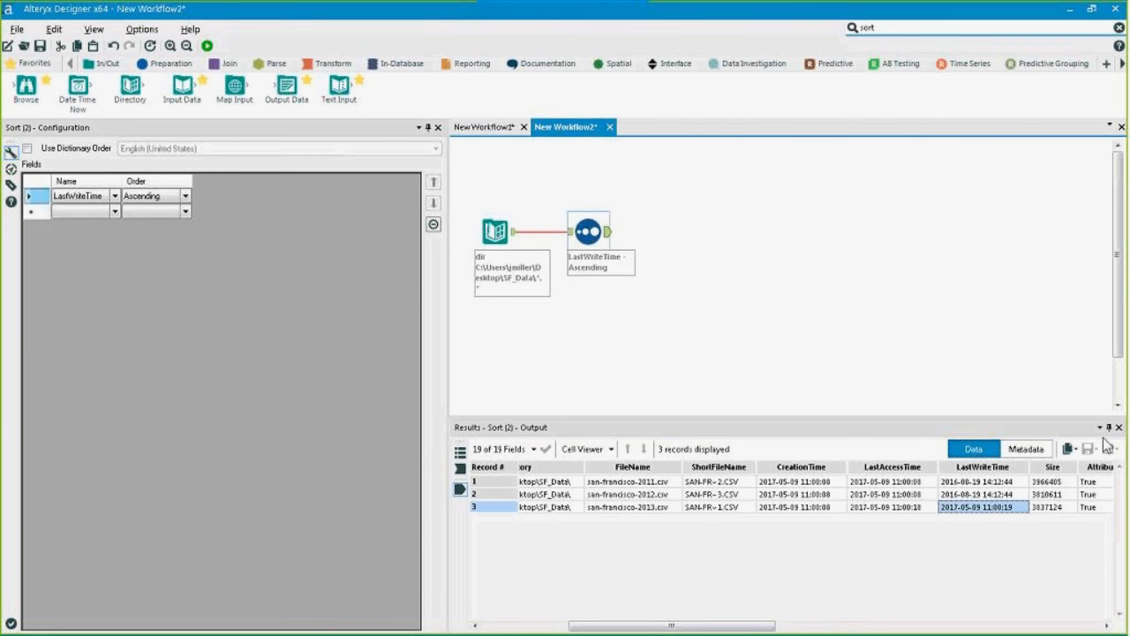
left_click_drag(984, 481, 987, 508)
left_click(989, 509)
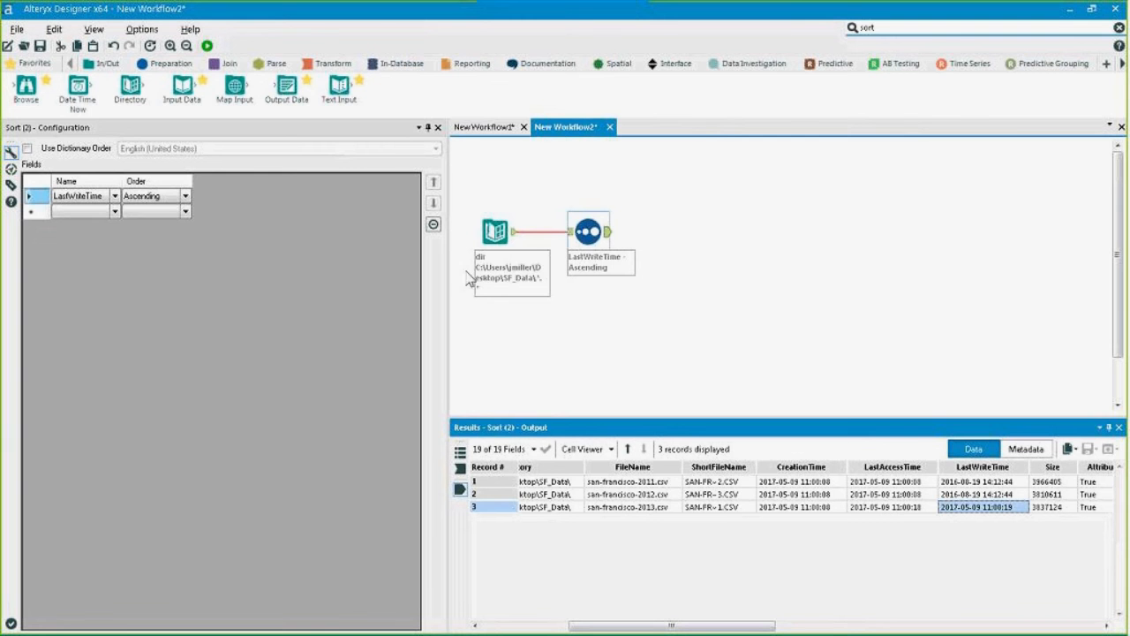
Change the LastWriteTime sort order to Descending, run the workflow, and check the LastWriteTime values in the Sort output.
left_click(179, 201)
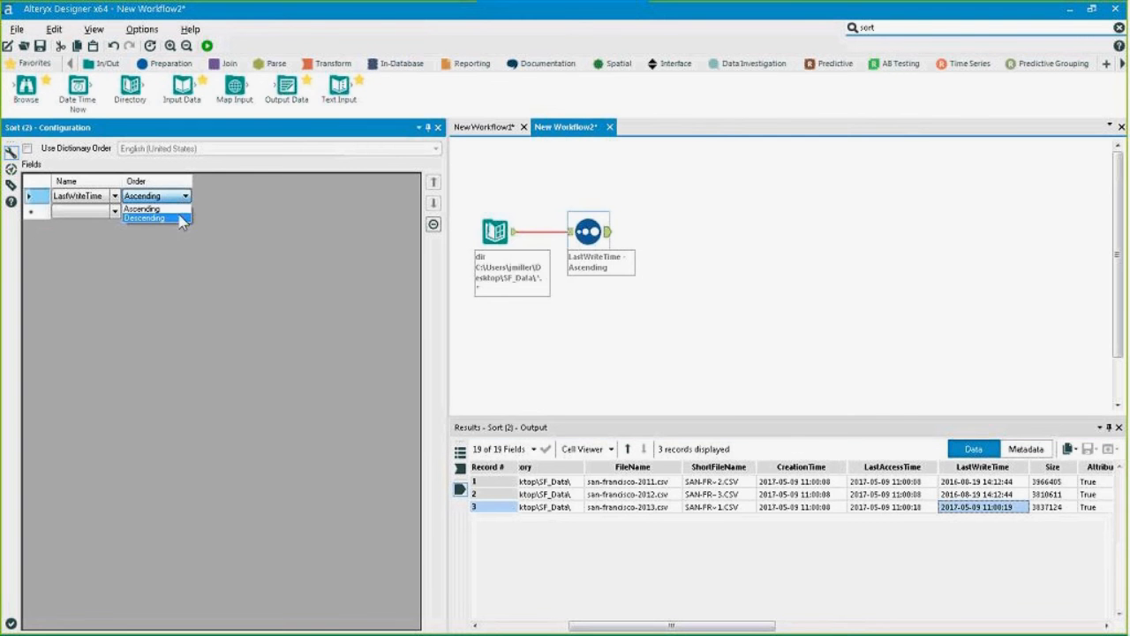
left_click(151, 223)
left_click(207, 45)
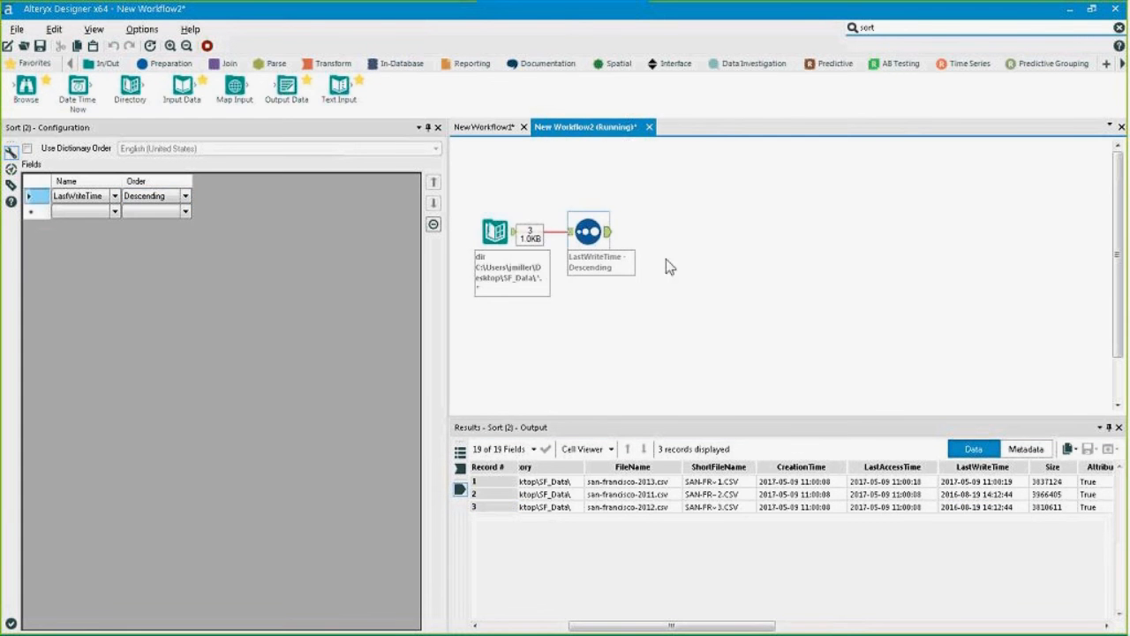
left_click_drag(975, 482, 979, 512)
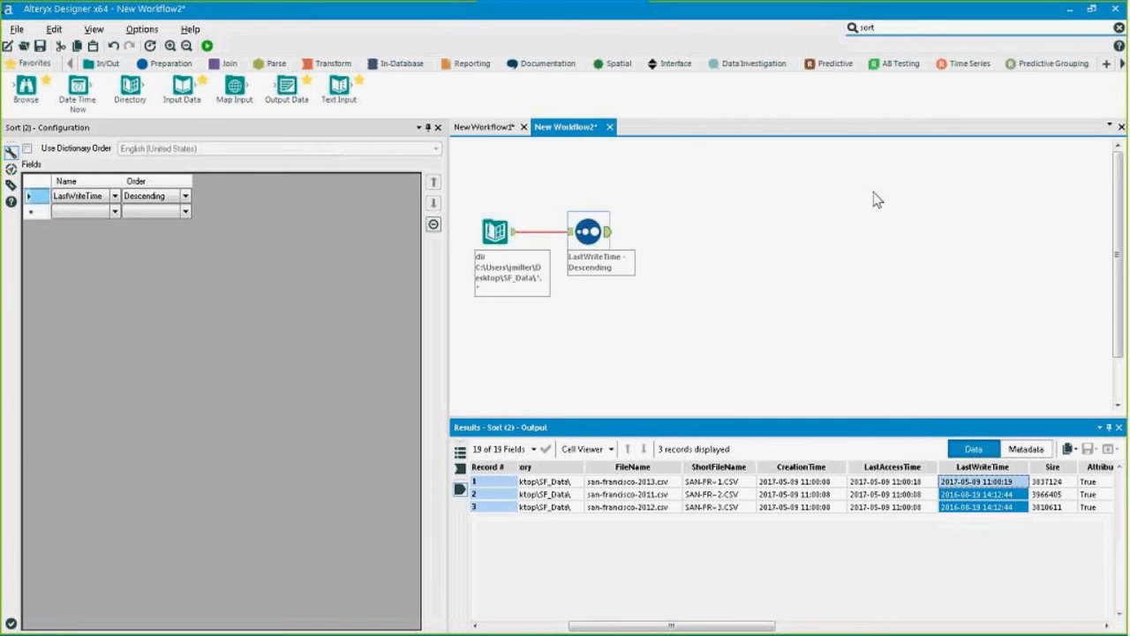
Search for the Sample tool and connect it after the Sort tool.
left_click(881, 27)
type("sample")
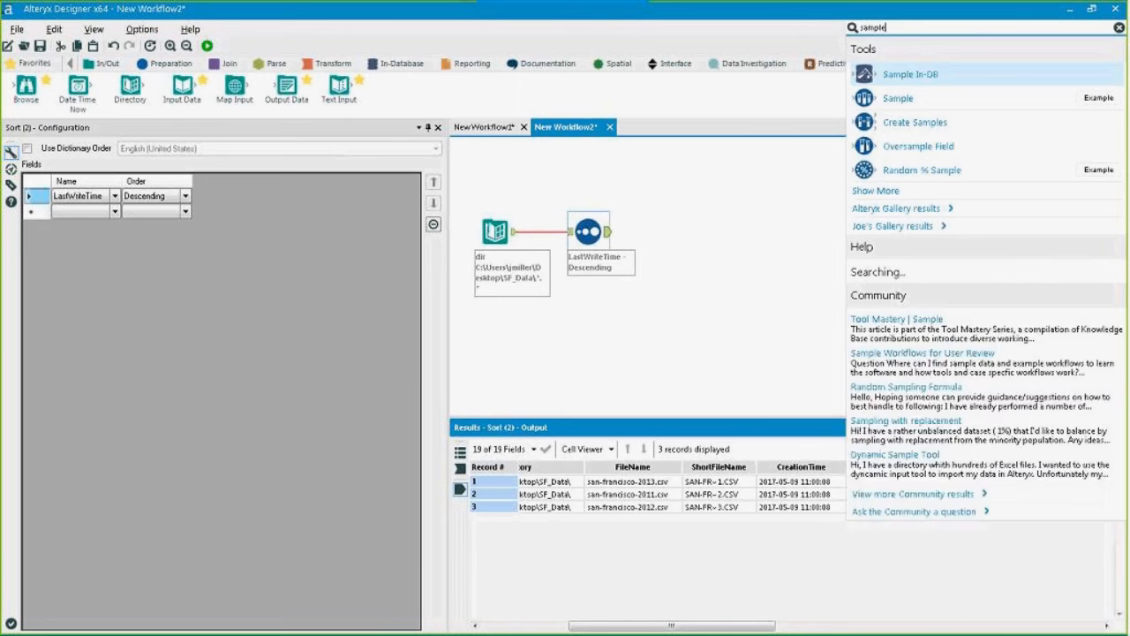
left_click_drag(898, 98, 673, 233)
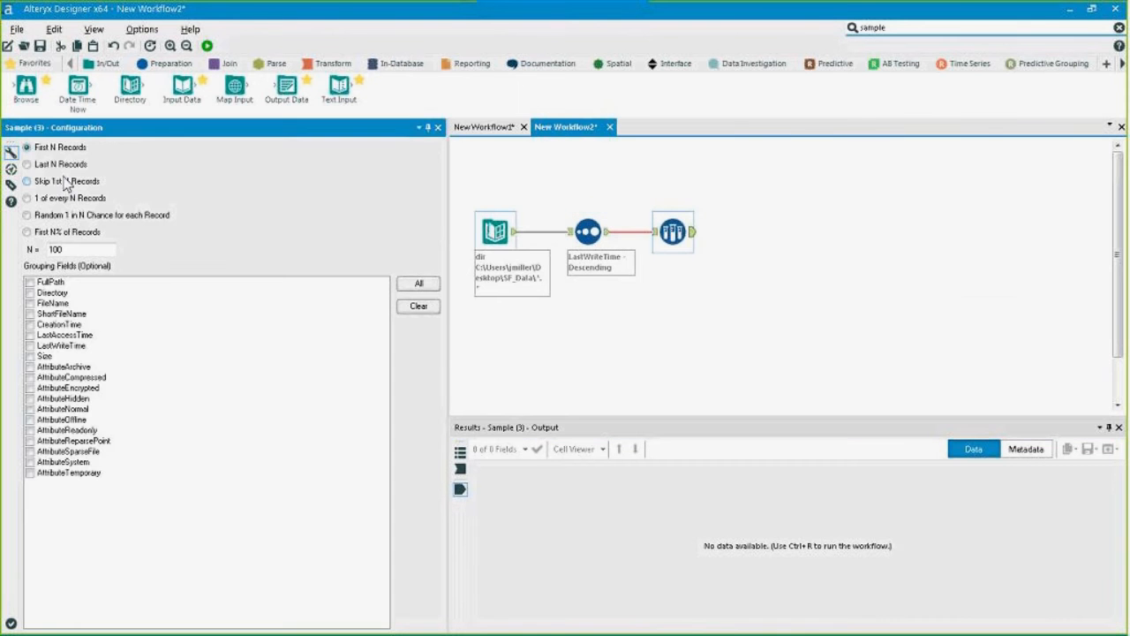
Set the Sample tool's N to 1 with First N Records, run the workflow, and check the sampled record.
left_click(69, 250)
key("BackSpace")
key("BackSpace")
key("ctrl+r")
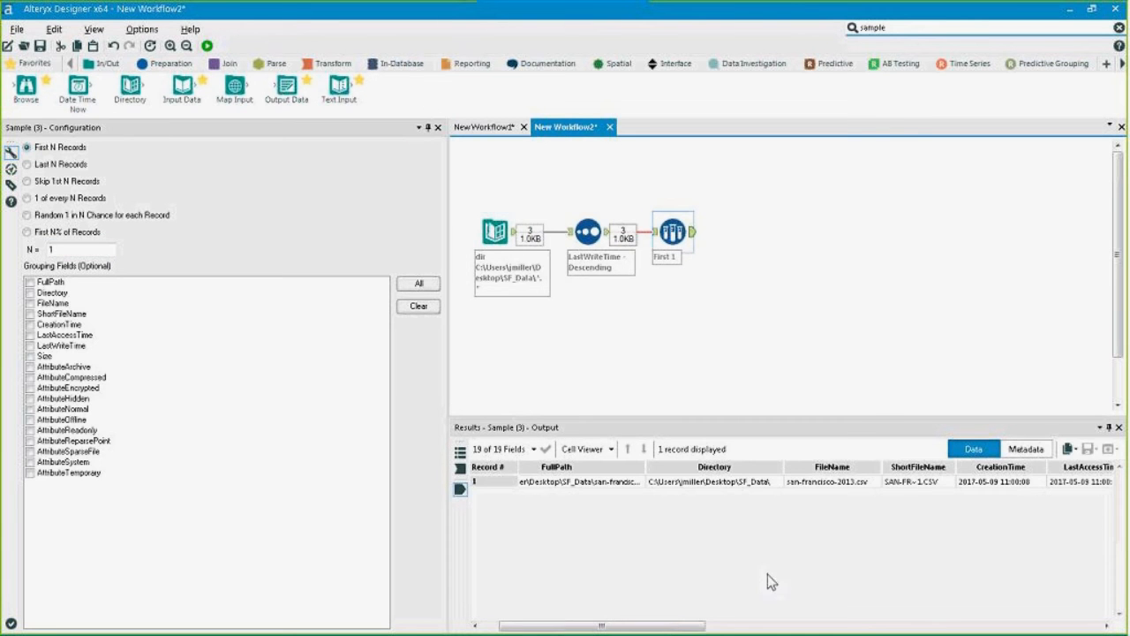
left_click(1033, 482)
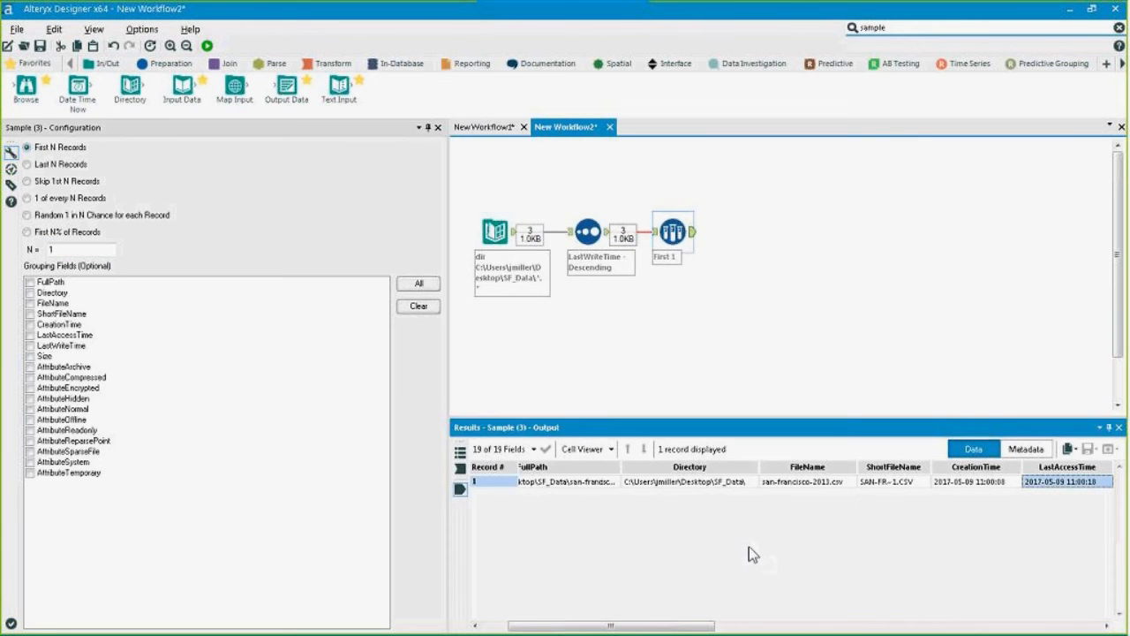
Find the Dynamic Input tool with the search "dy" and connect it after the Sample tool in the workflow.
left_click(806, 485)
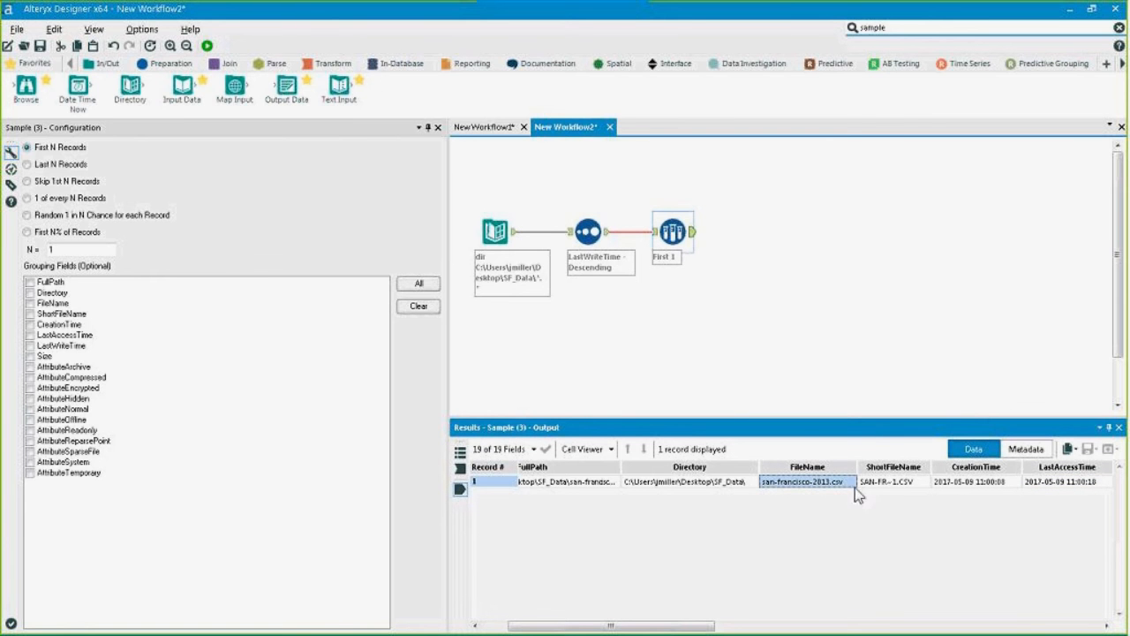
left_click(926, 34)
type("dy")
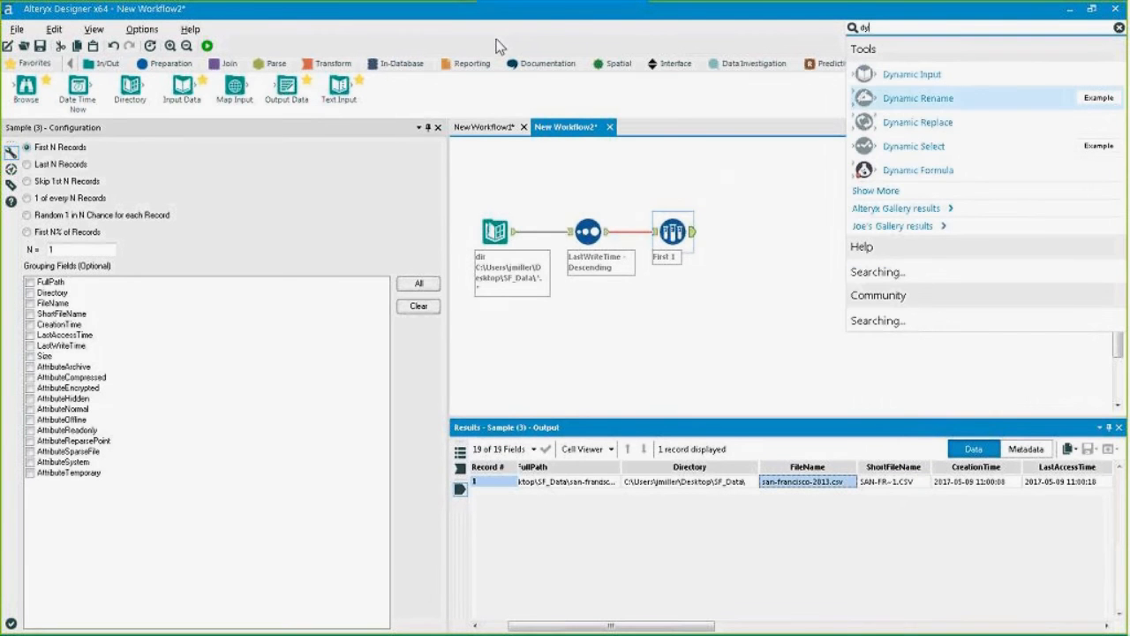
left_click_drag(918, 75, 750, 232)
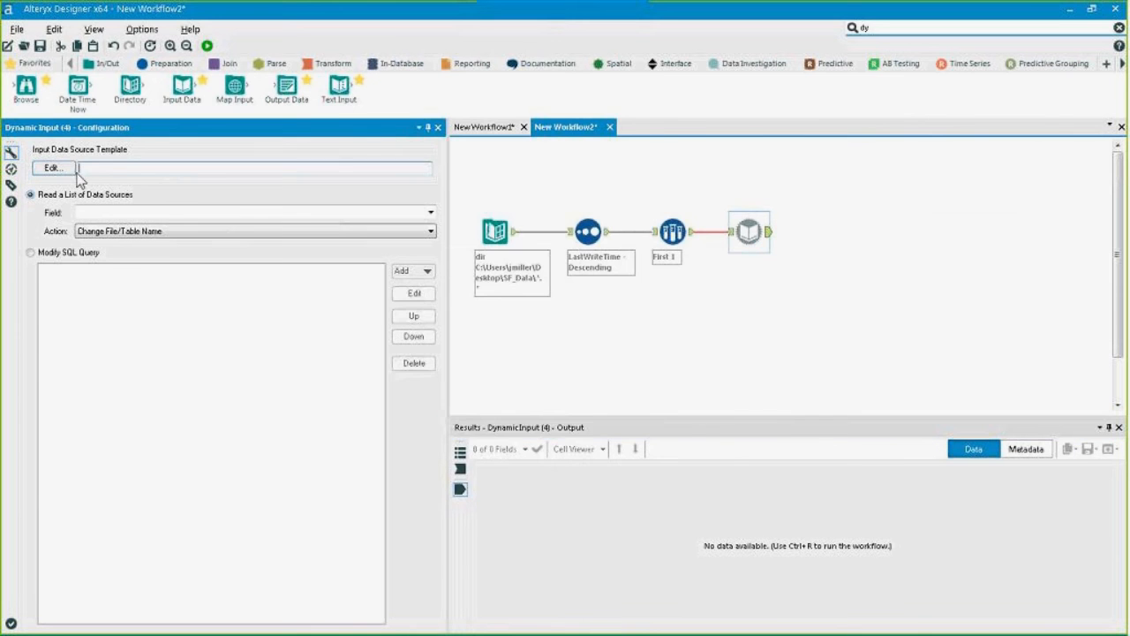
Set the Dynamic Input's data source template to san-francisco-2011.csv from the SF_Data folder on the desktop.
left_click(67, 167)
left_click(732, 176)
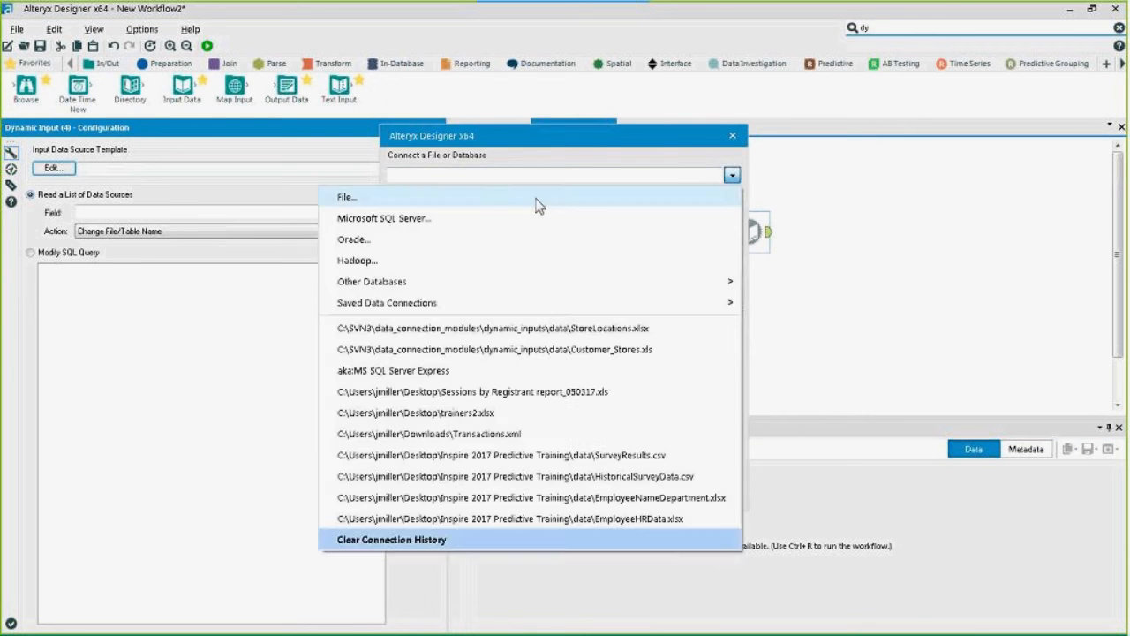
left_click(341, 193)
left_click(92, 189)
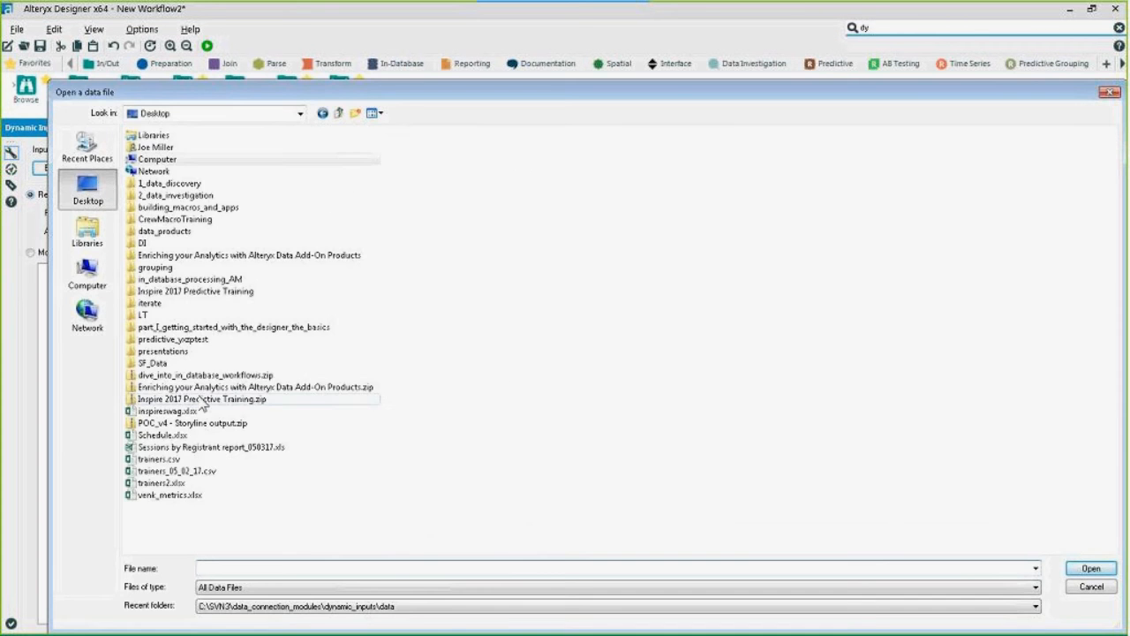
double_click(160, 364)
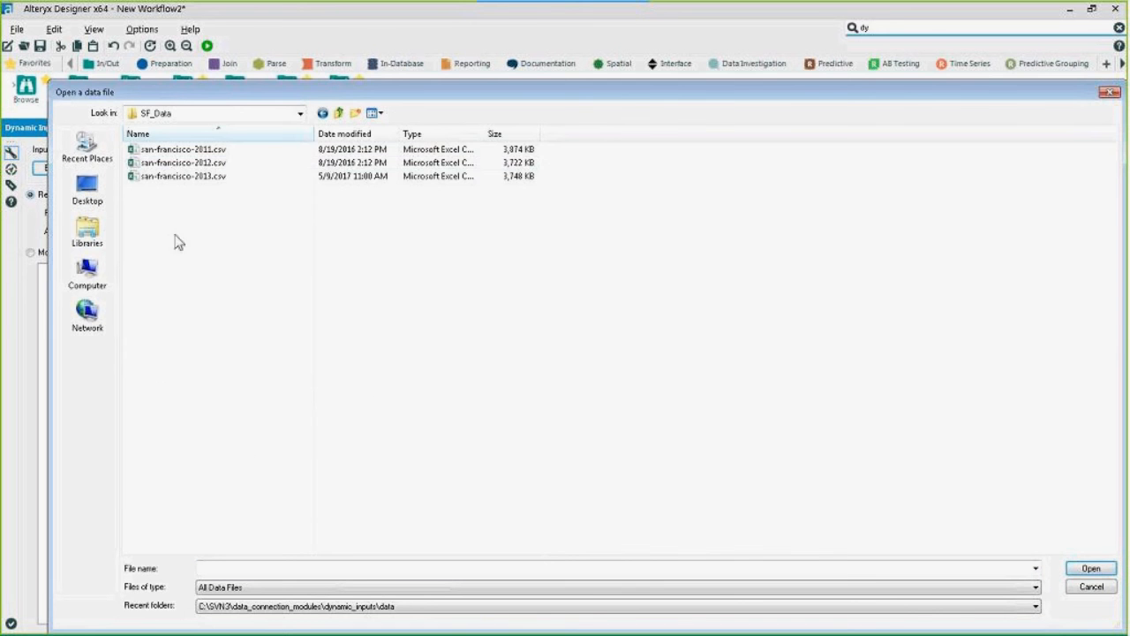
double_click(182, 149)
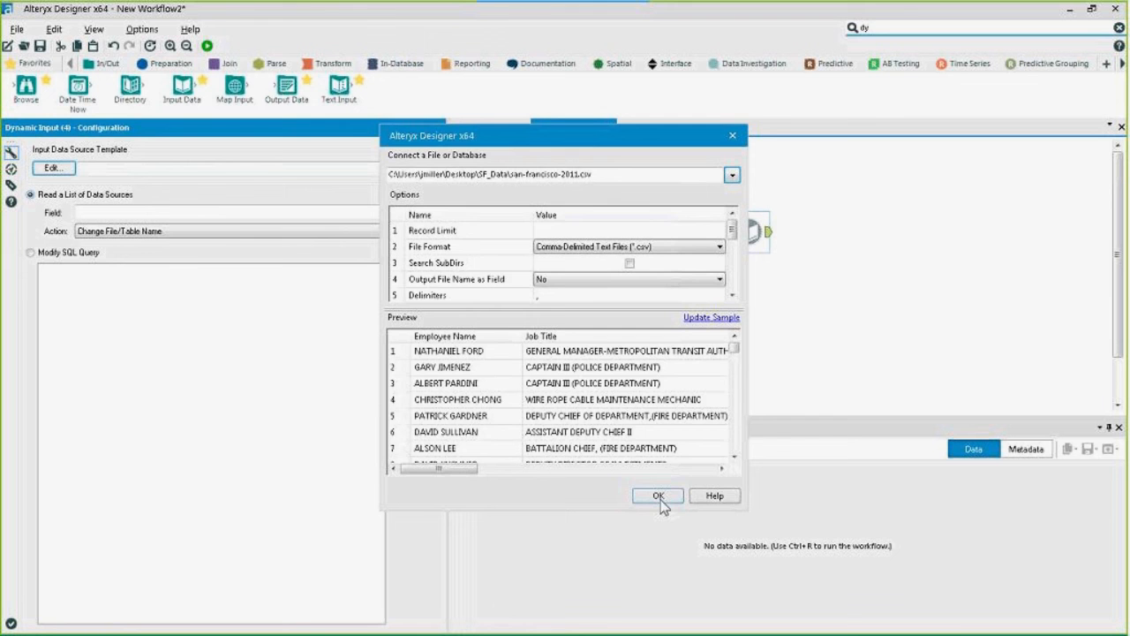
left_click(658, 497)
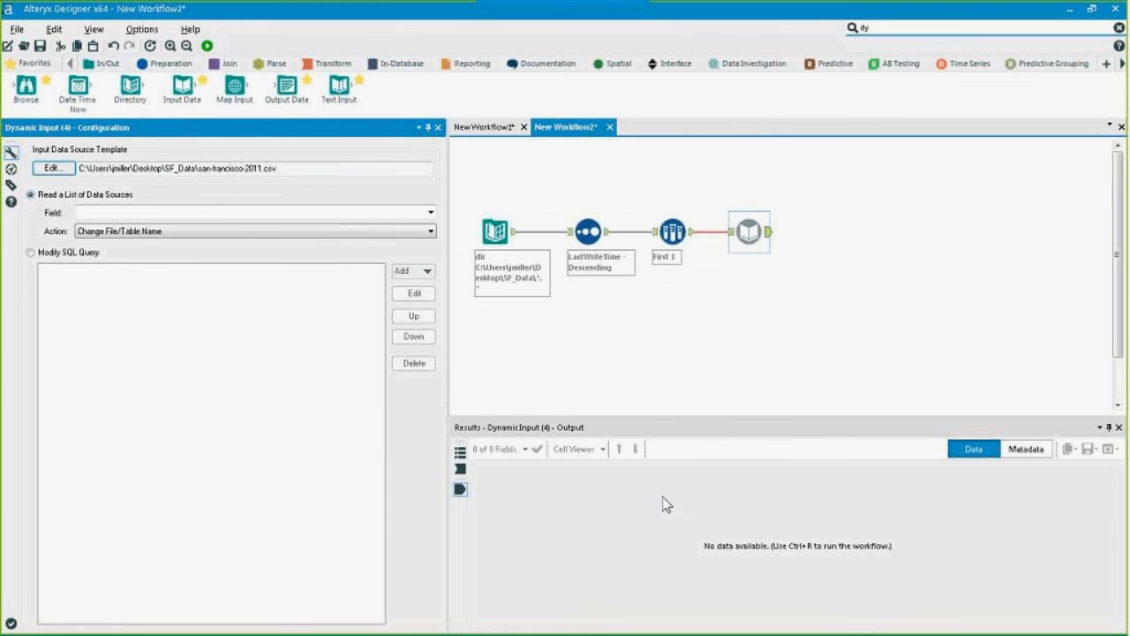
Inspect the Directory tool's output, widening the FullPath column to read the complete file paths.
left_click(430, 214)
left_click(768, 352)
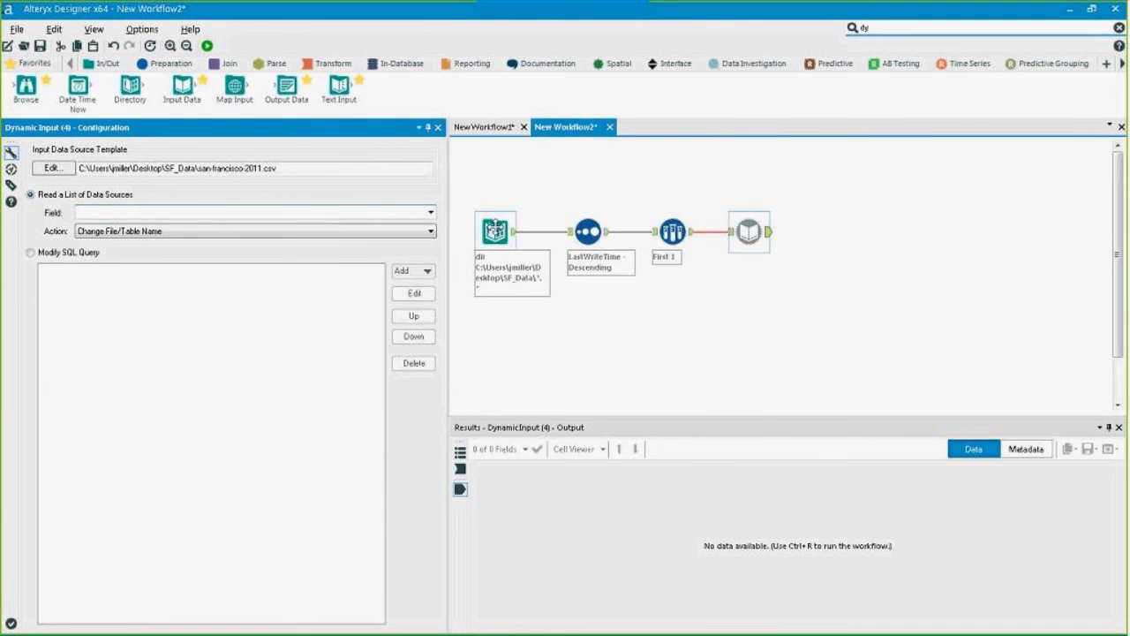
left_click(495, 226)
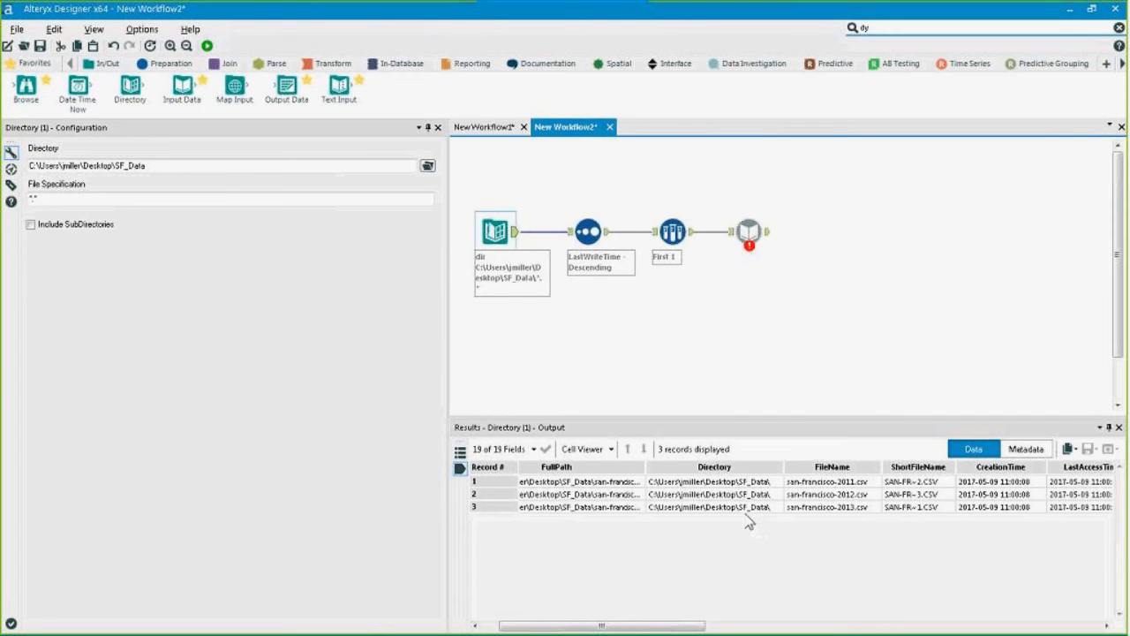
left_click(647, 466)
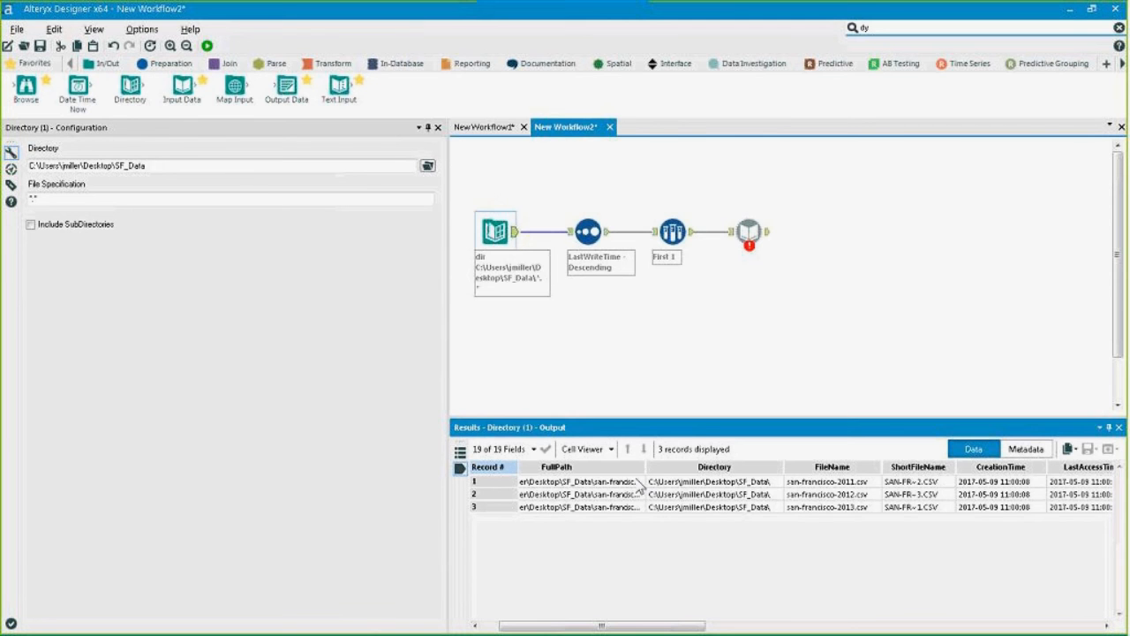
double_click(645, 468)
left_click(730, 485)
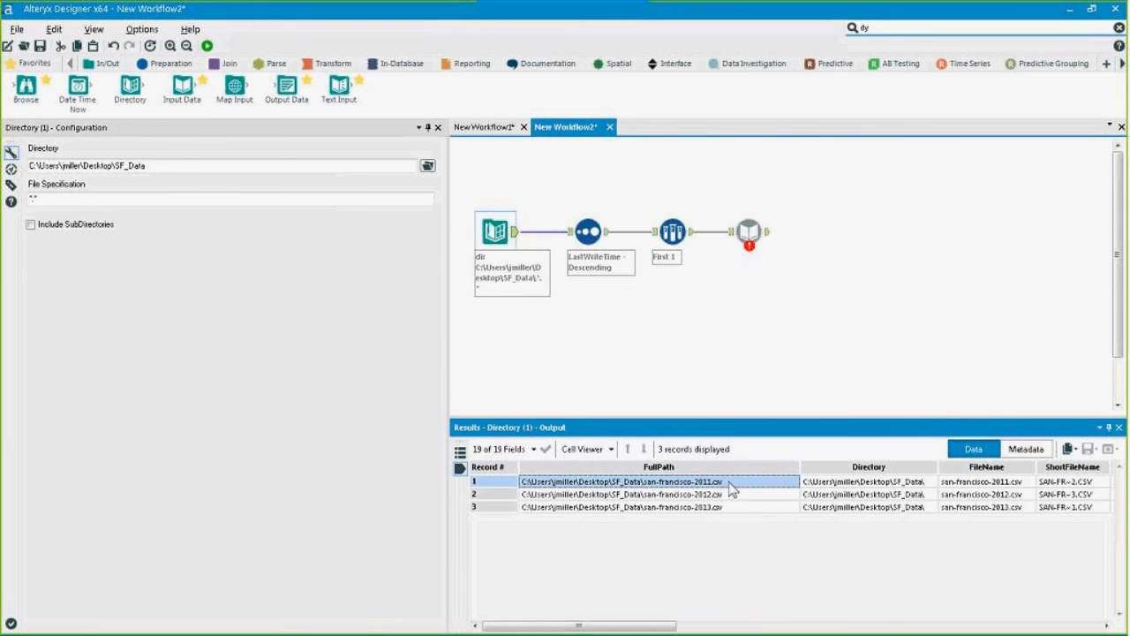
Configure the Dynamic Input to read data sources from the FullPath field with the action Change Entire File Path.
left_click(752, 231)
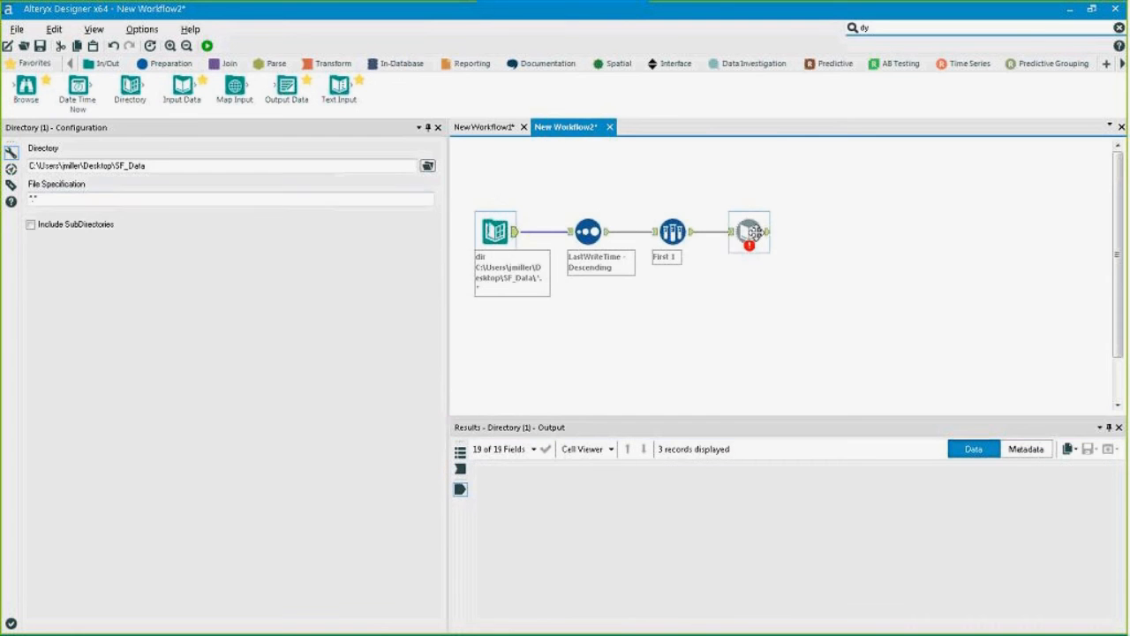
left_click(430, 212)
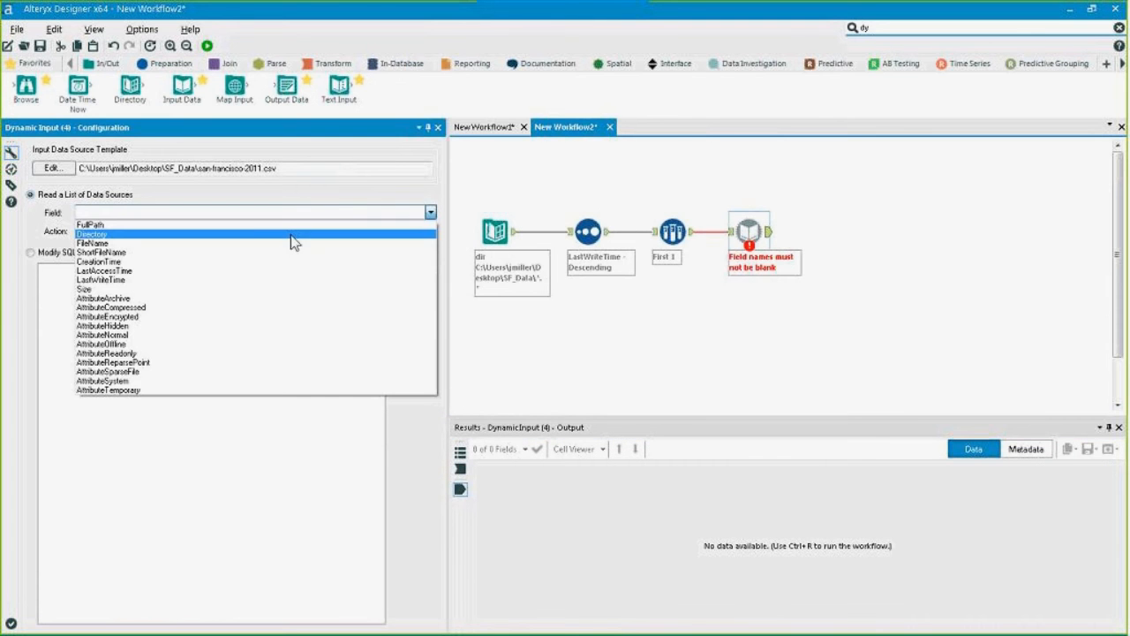
left_click(256, 224)
left_click(177, 235)
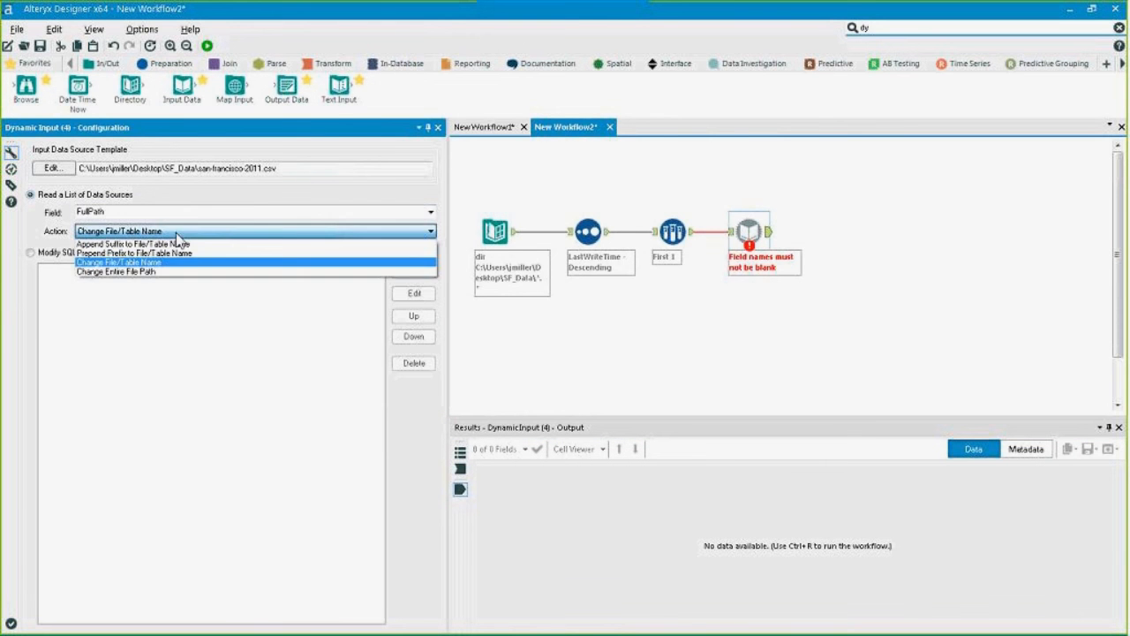
left_click(146, 272)
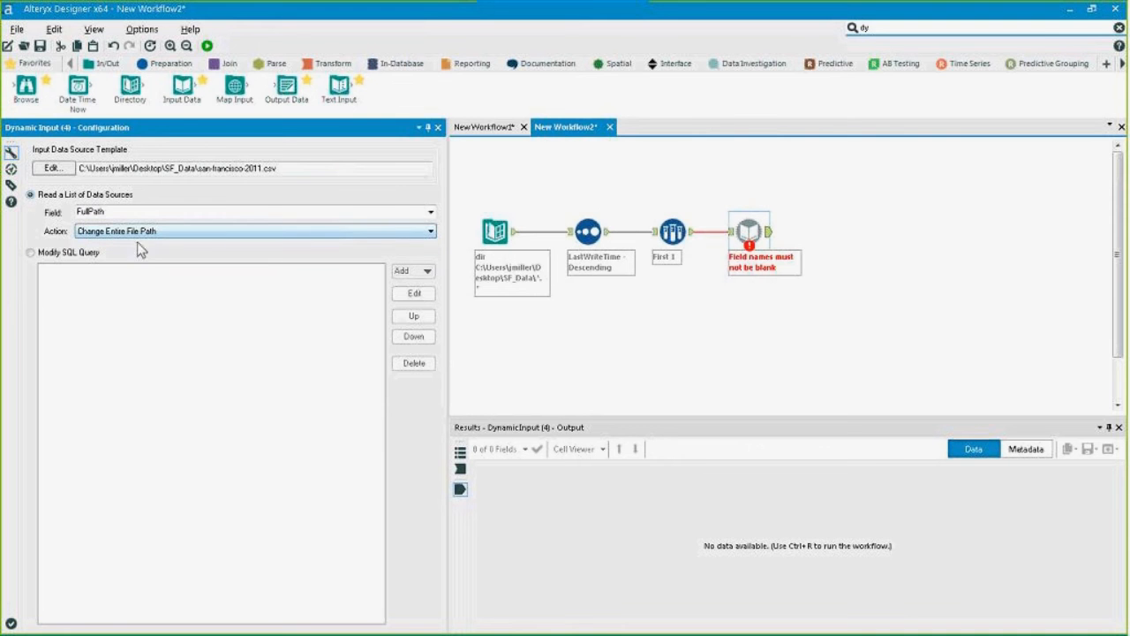
Run the workflow and review the records read by the Dynamic Input.
left_click(857, 319)
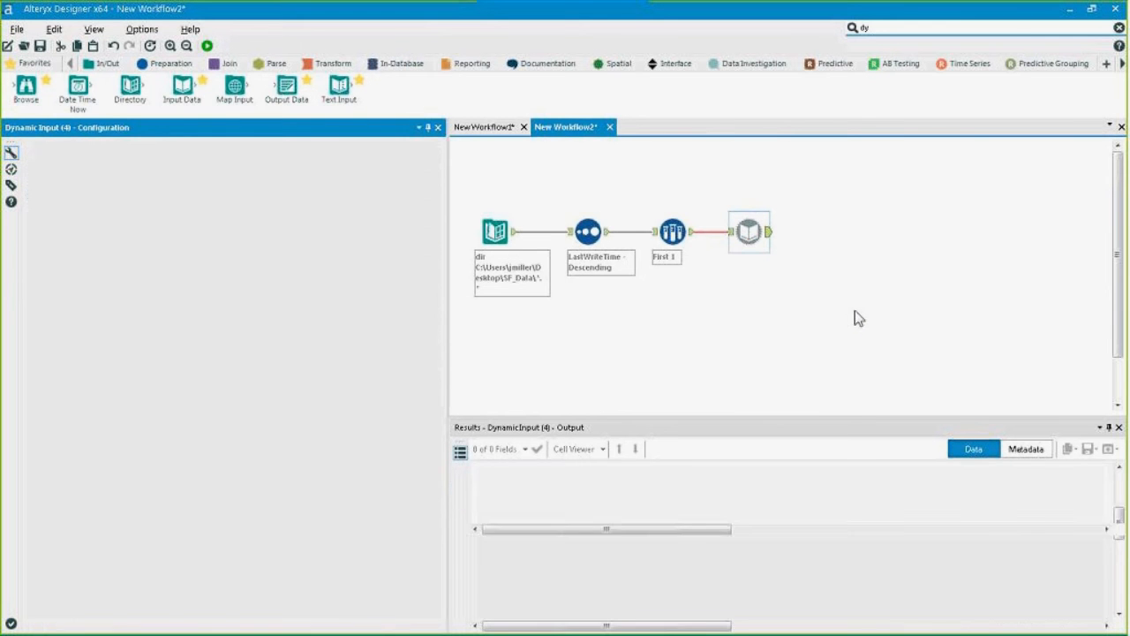
left_click_drag(533, 486, 1123, 624)
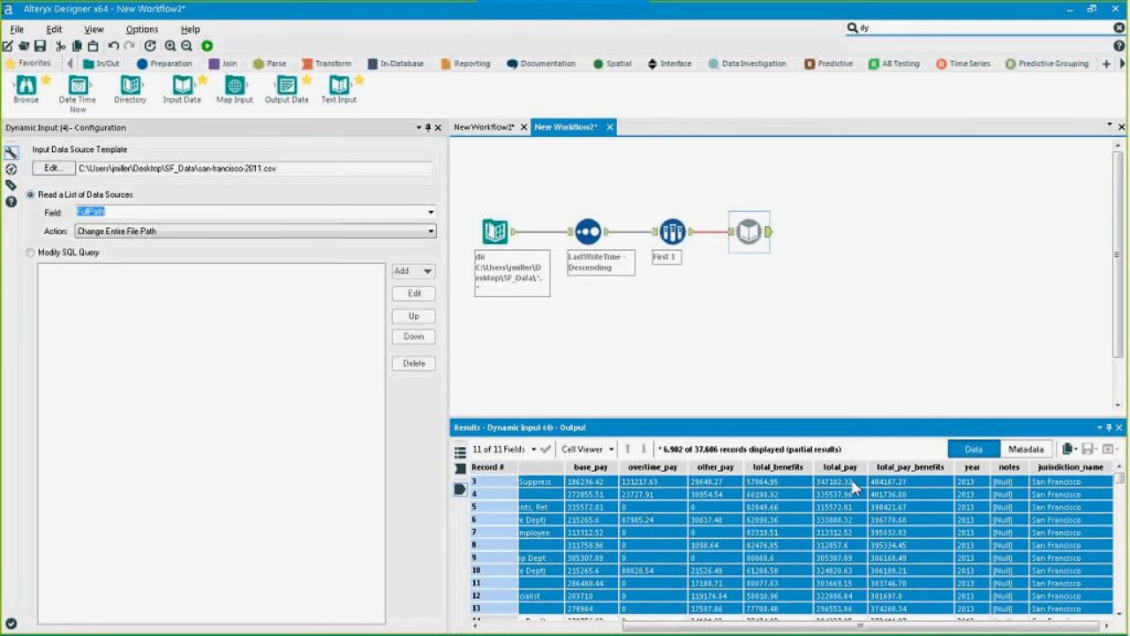
Switch to the SF_Data folder on the desktop and open san-francisco-2013.csv in Excel.
left_click(1073, 11)
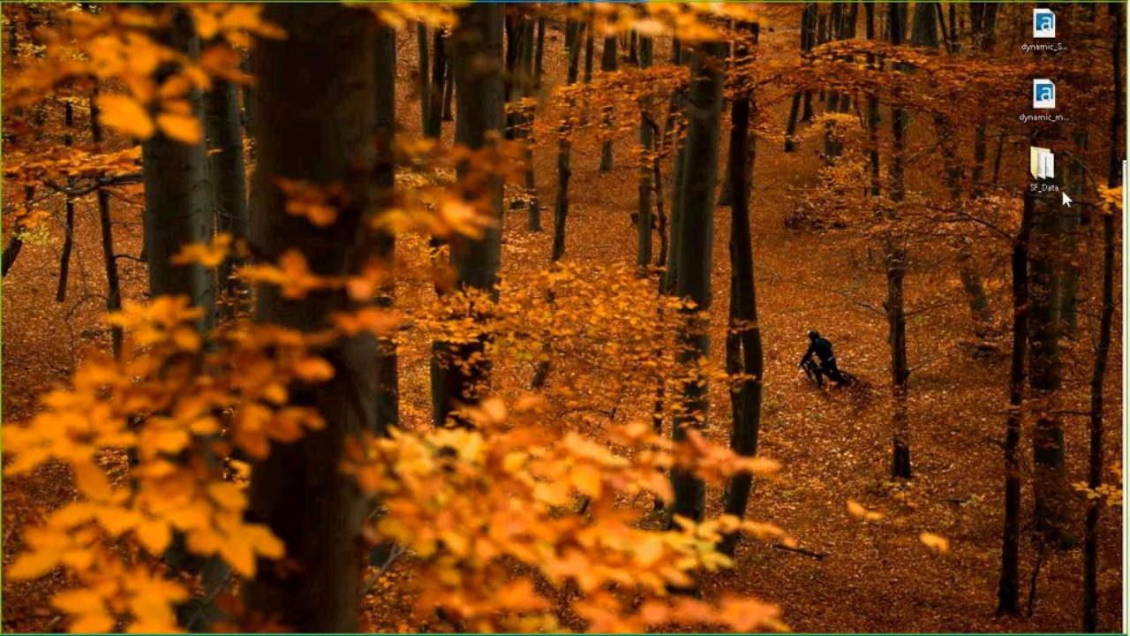
double_click(1063, 195)
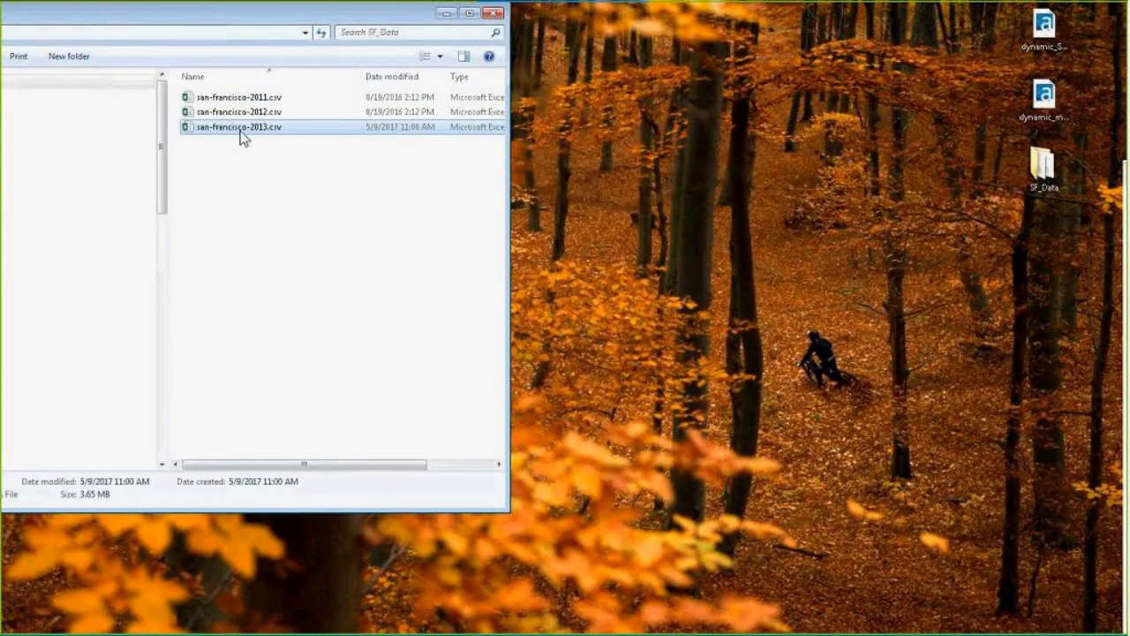
double_click(242, 132)
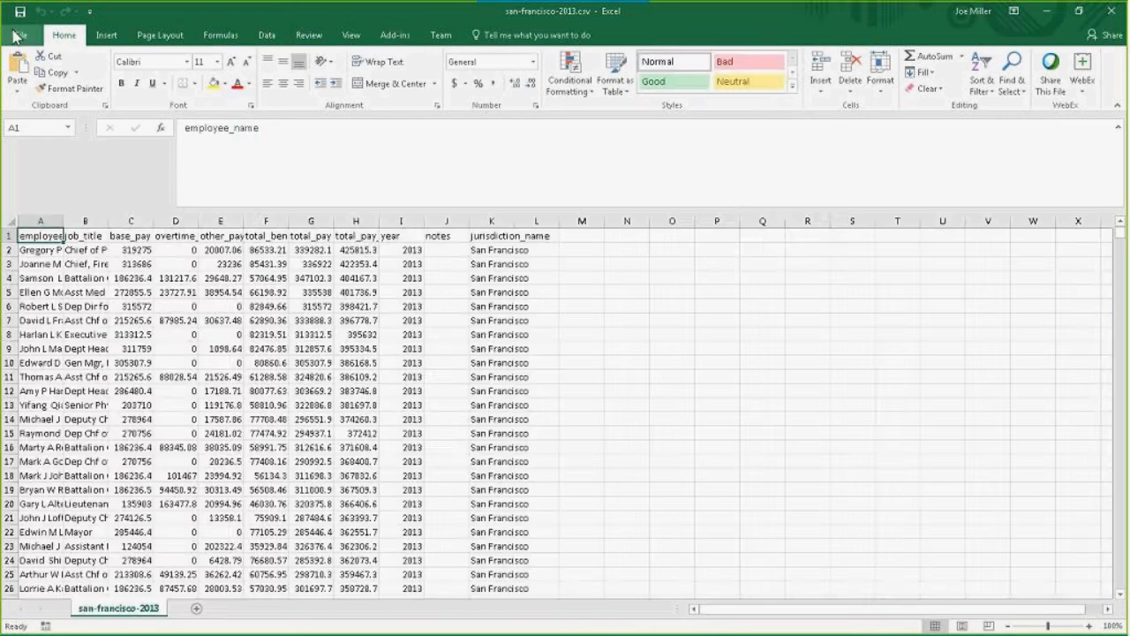
Save a copy of the workbook as san-francisco-2014 in CSV format in the SF_Data folder.
left_click(15, 35)
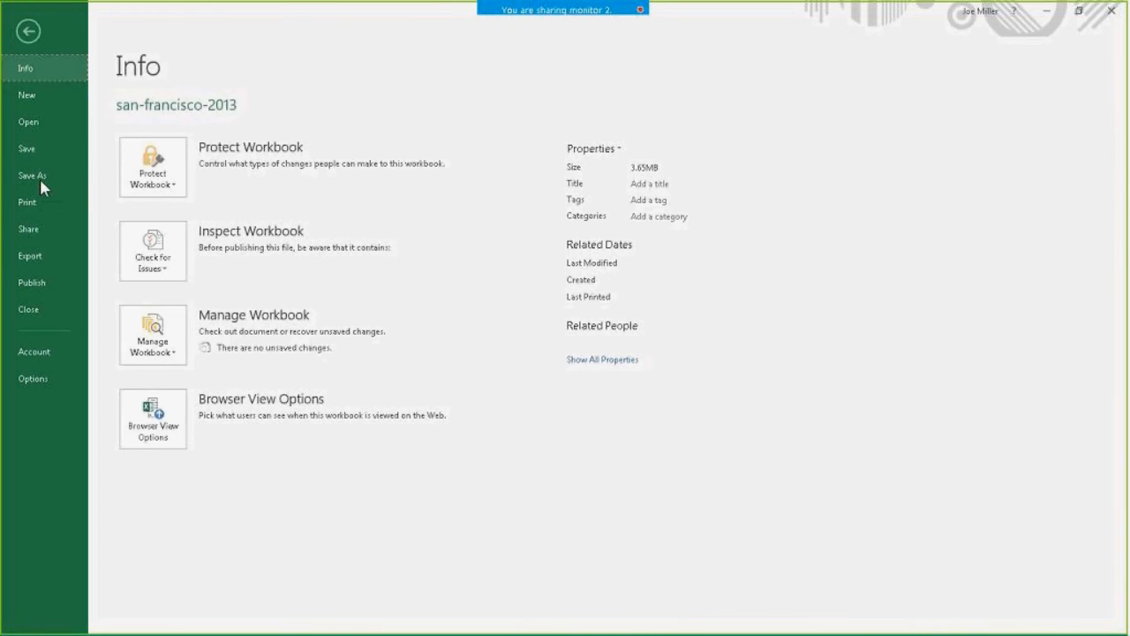
left_click(35, 175)
left_click(424, 130)
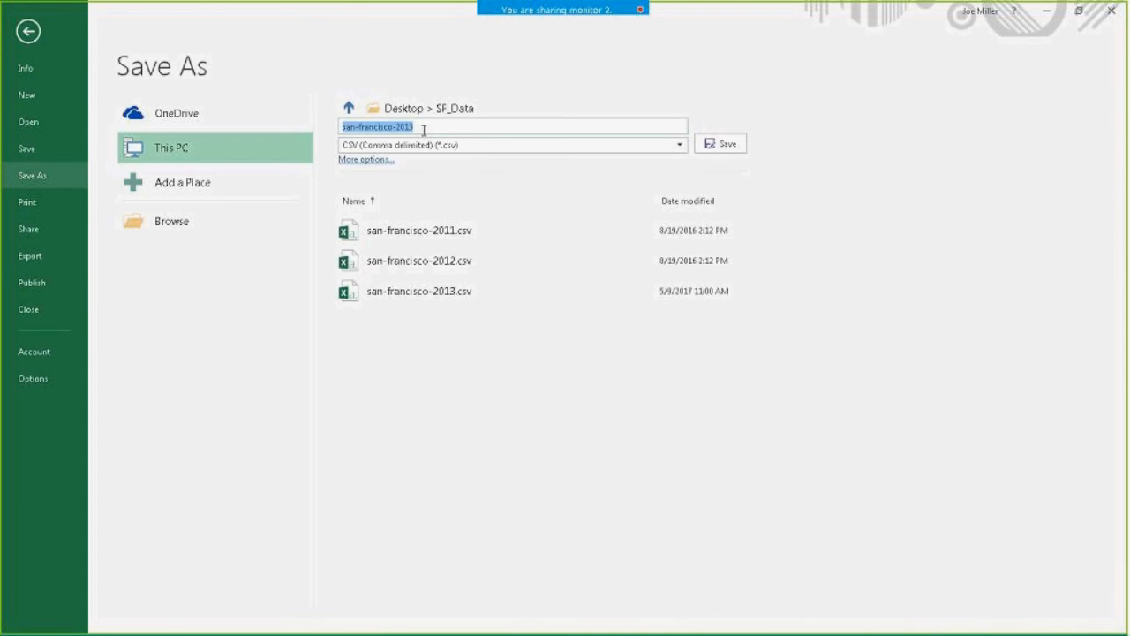
left_click(424, 130)
key("BackSpace")
type("4")
left_click(424, 130)
key("Return")
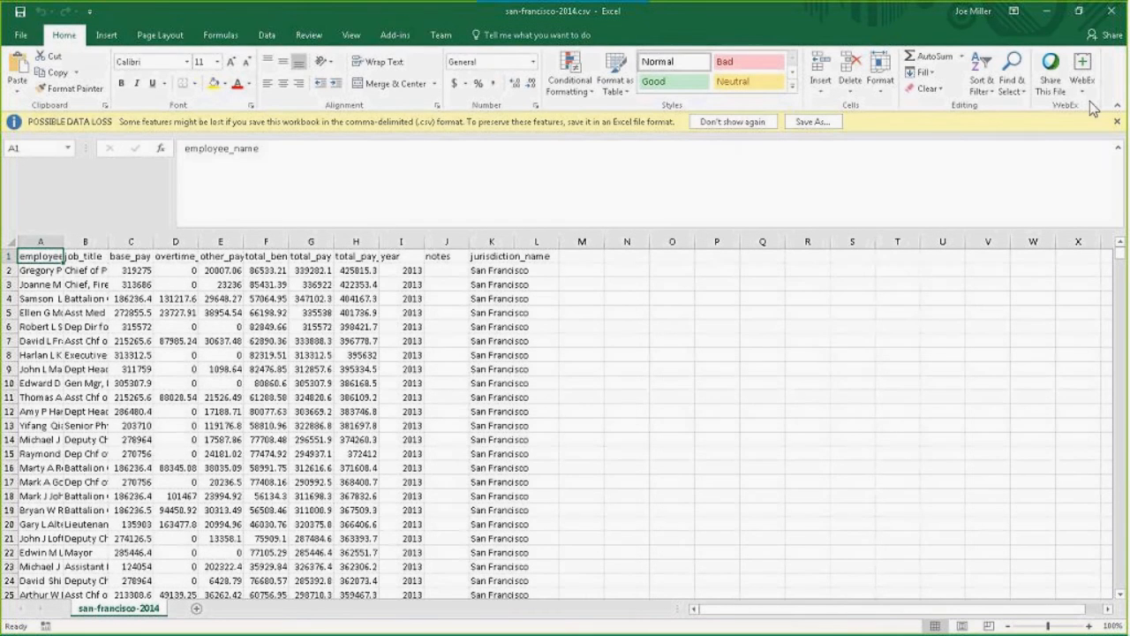
Switch back to Alteryx Designer, try to rerun the workflow with the added file and check the Dynamic Input's messages.
left_click(1051, 11)
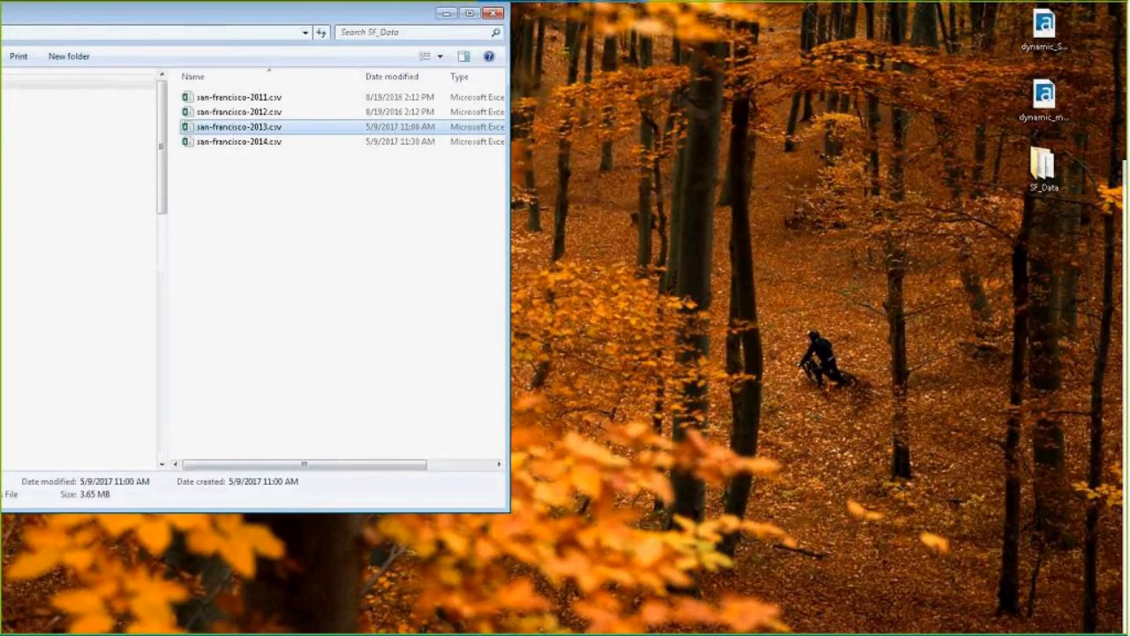
left_click(743, 613)
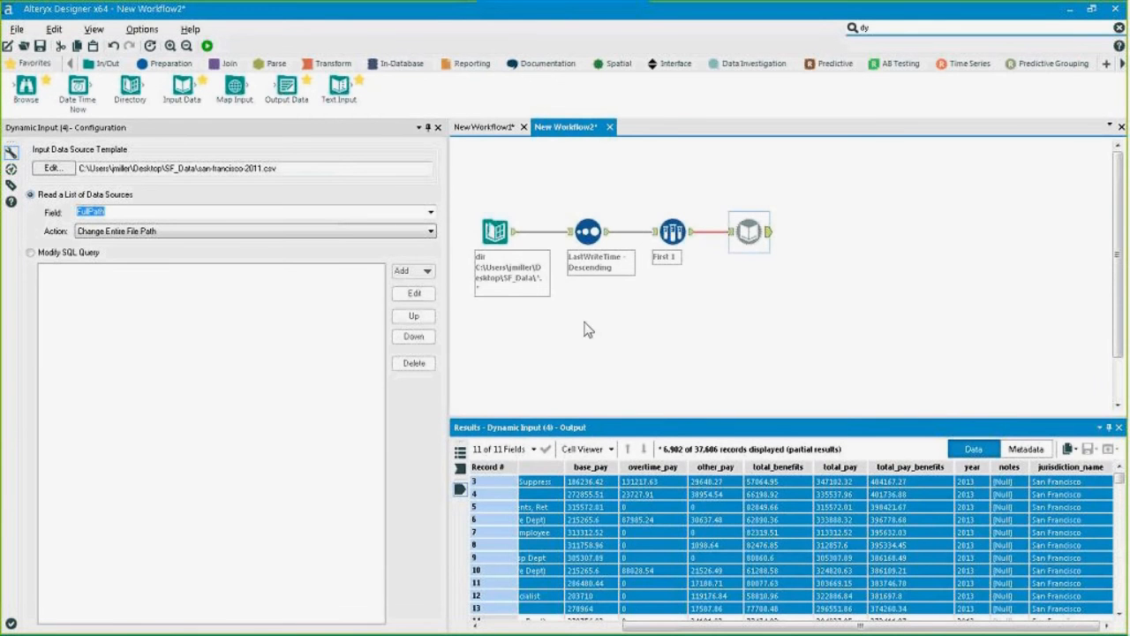
left_click(727, 344)
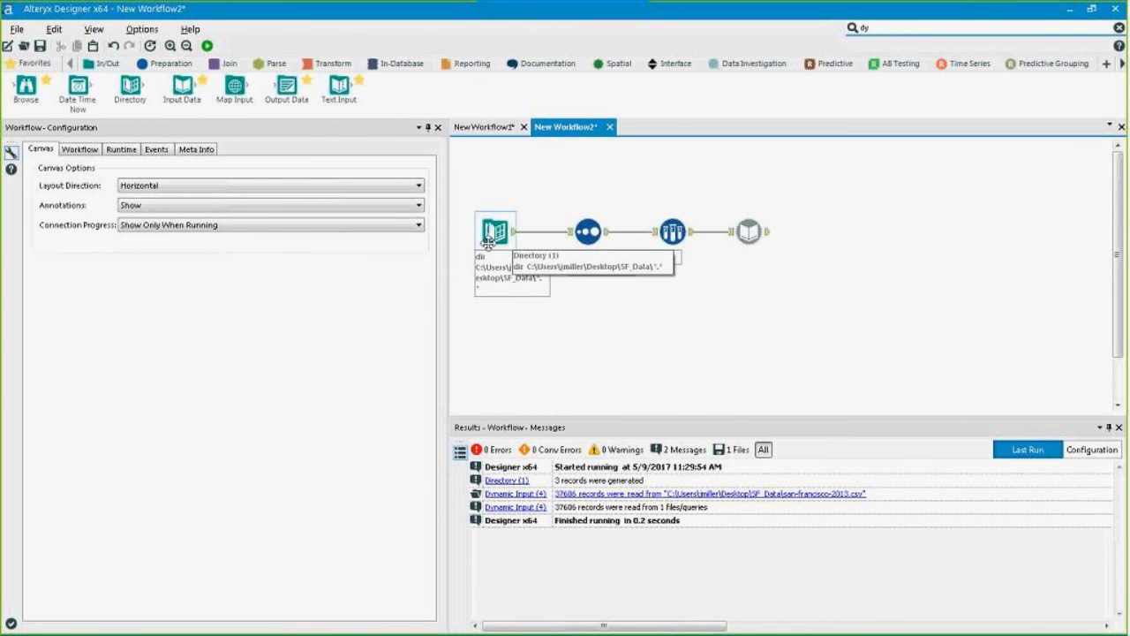
key("ctrl+f")
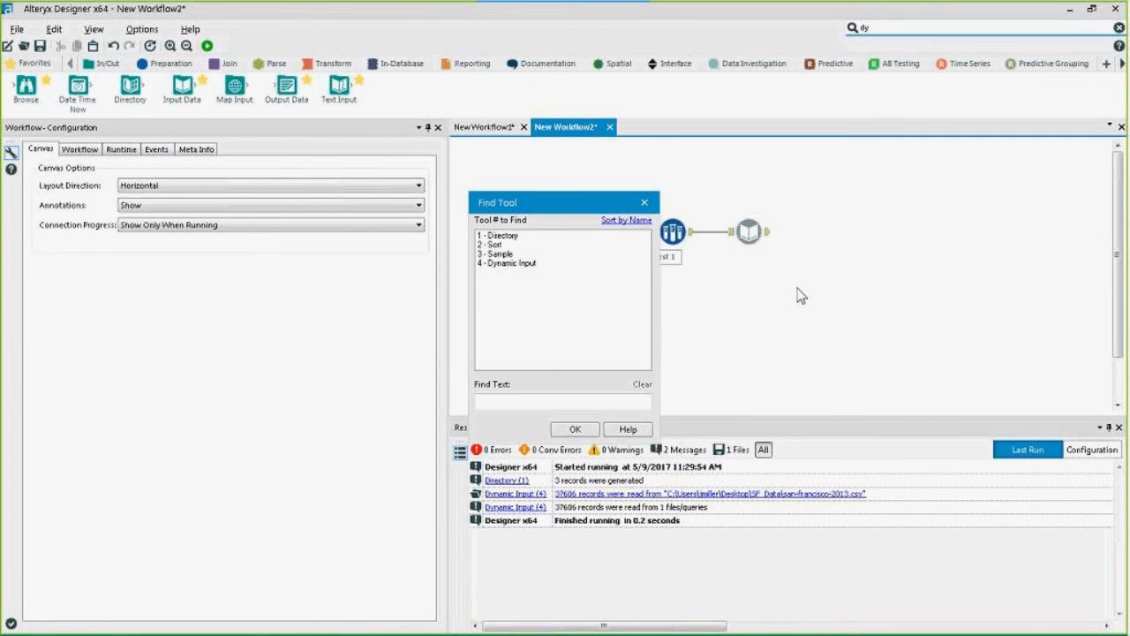
left_click(645, 203)
key("ctrl+r")
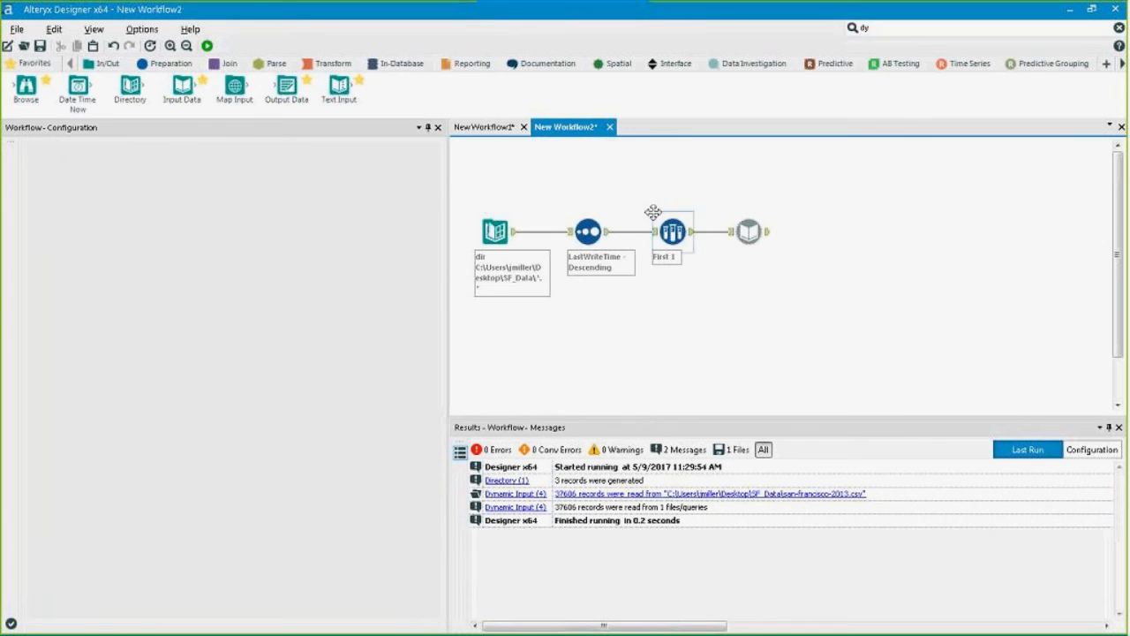
left_click(749, 231)
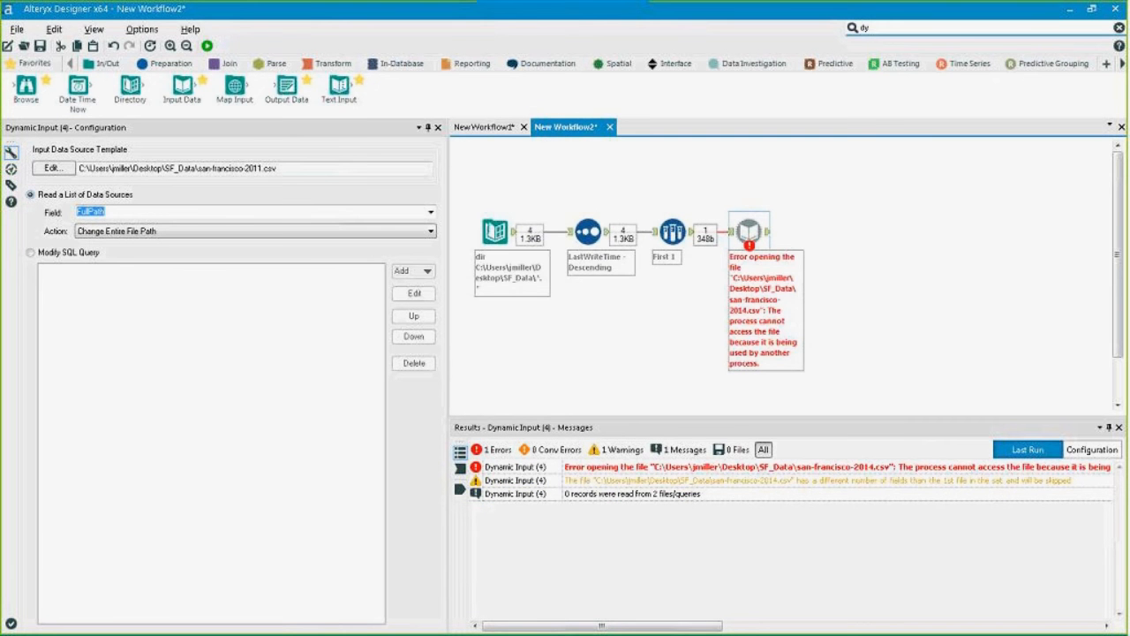
Close san-francisco-2014.csv in Excel and run the workflow again in Alteryx Designer.
key("alt+Tab")
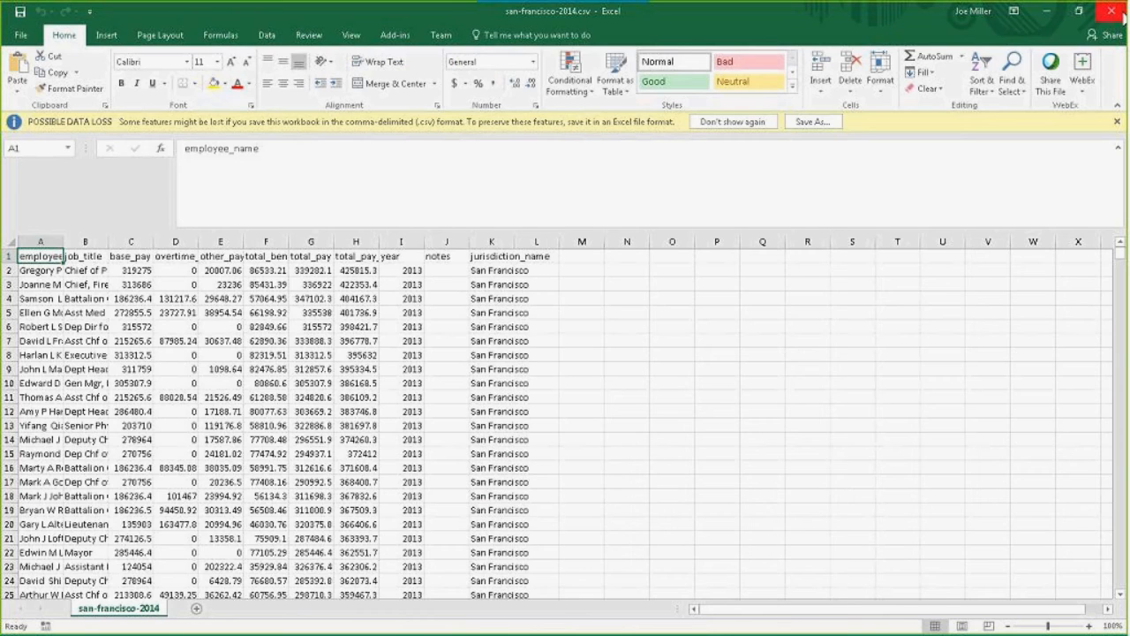
left_click(1112, 12)
key("ctrl+r")
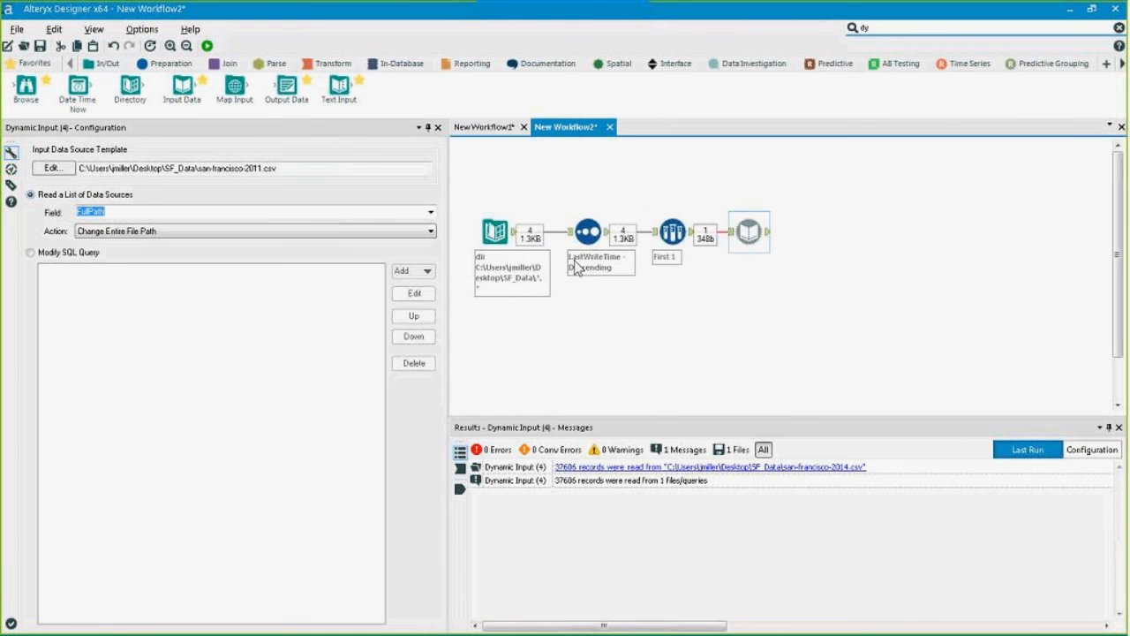
Examine the file names and write times in the outputs of the Directory and Sort tools.
left_click(494, 231)
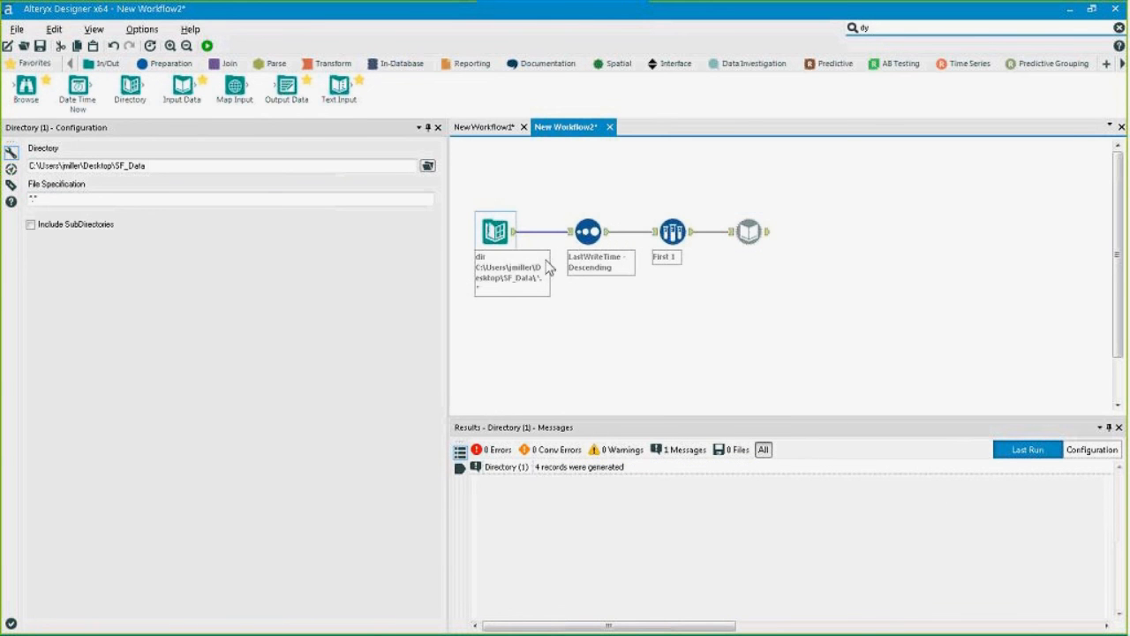
left_click(513, 232)
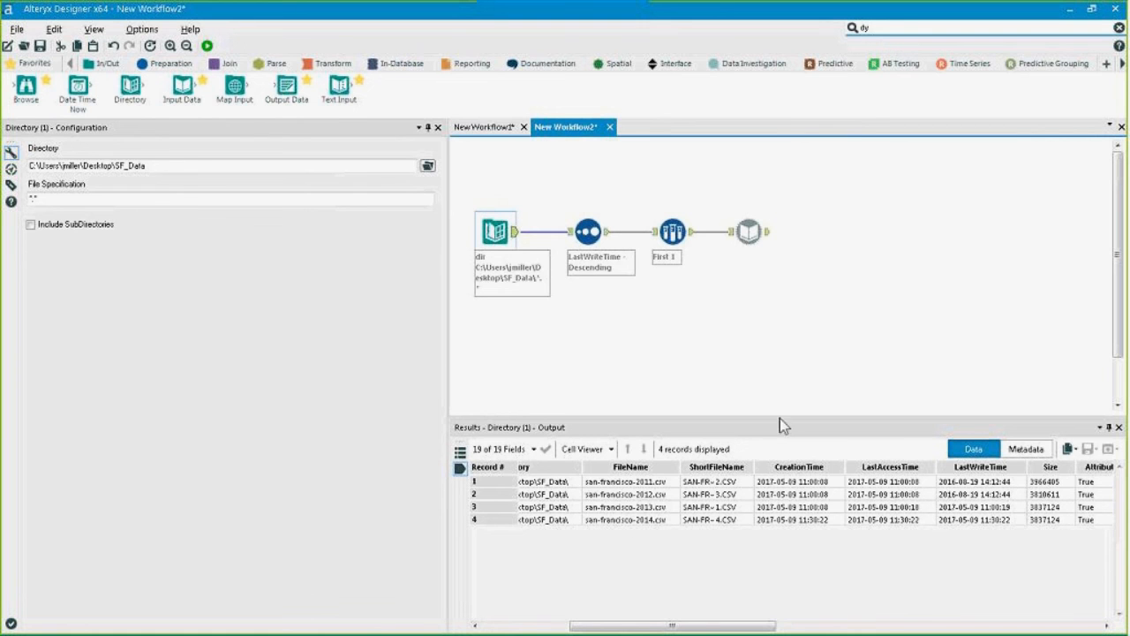
left_click(588, 231)
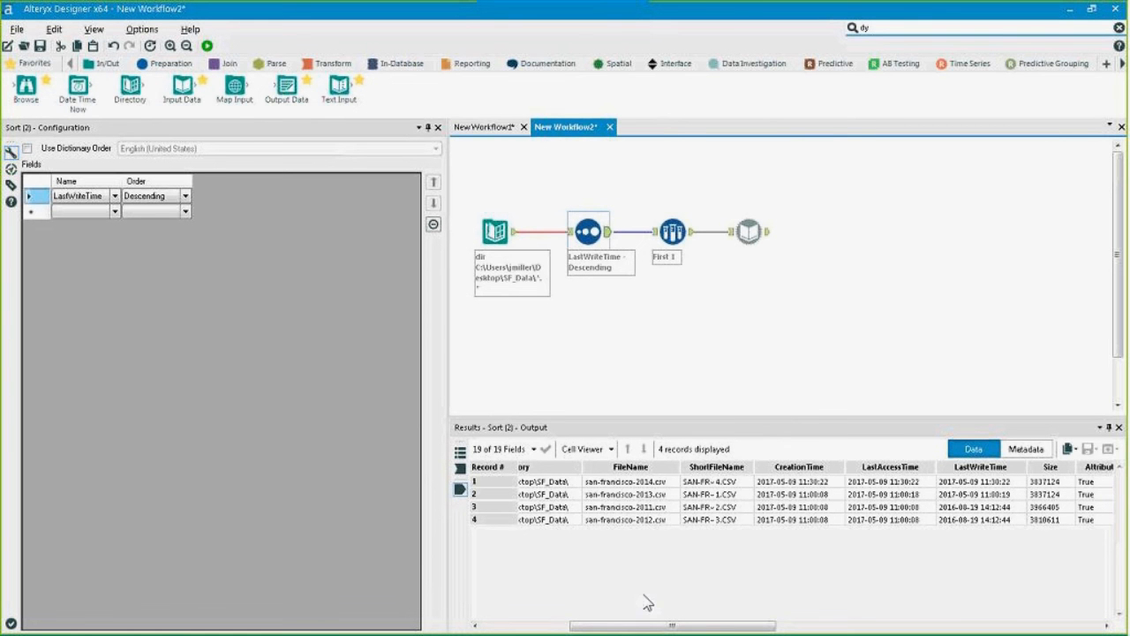
Check the output records of the Sample tool and the Dynamic Input tool.
left_click(692, 237)
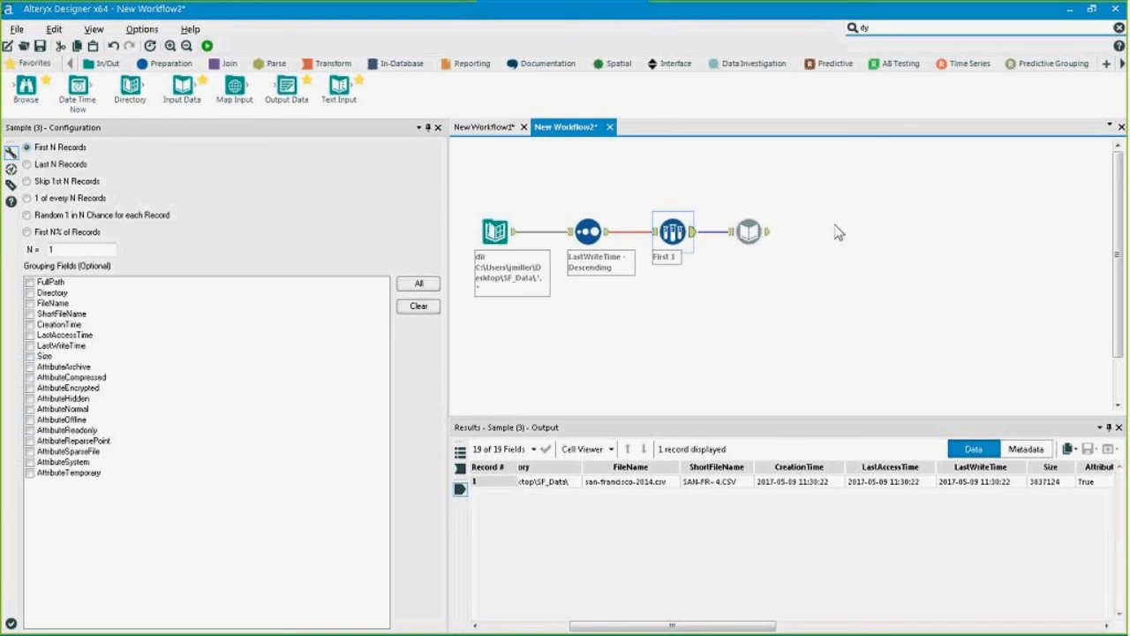
left_click(758, 222)
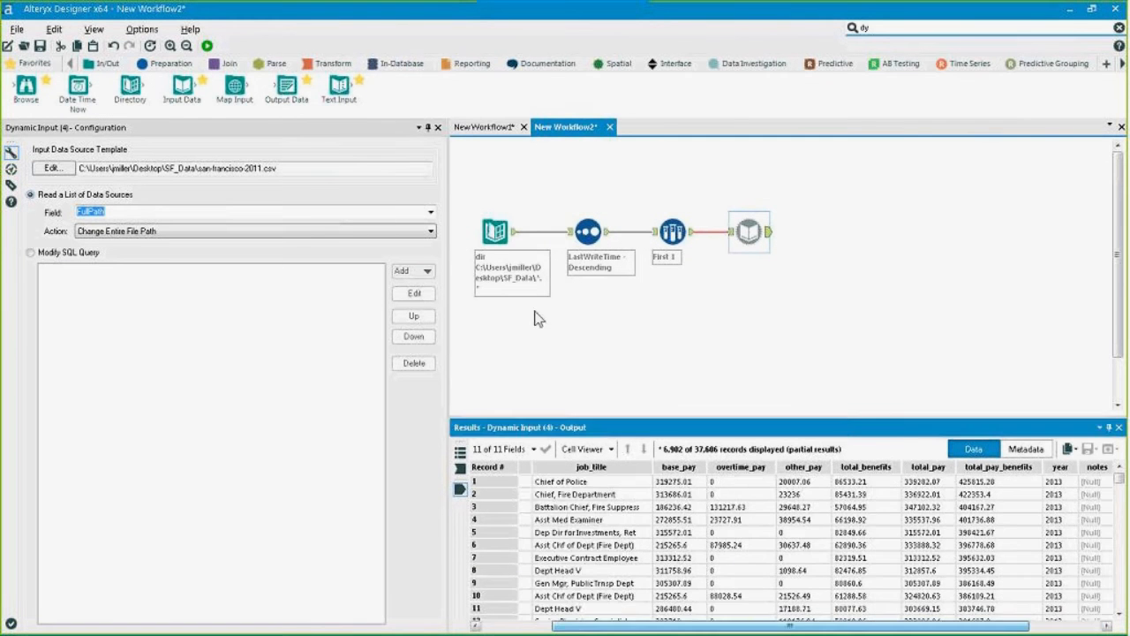
Review the Directory tool's folder path, file specification and subdirectory option, leaving the settings as they are.
left_click(497, 239)
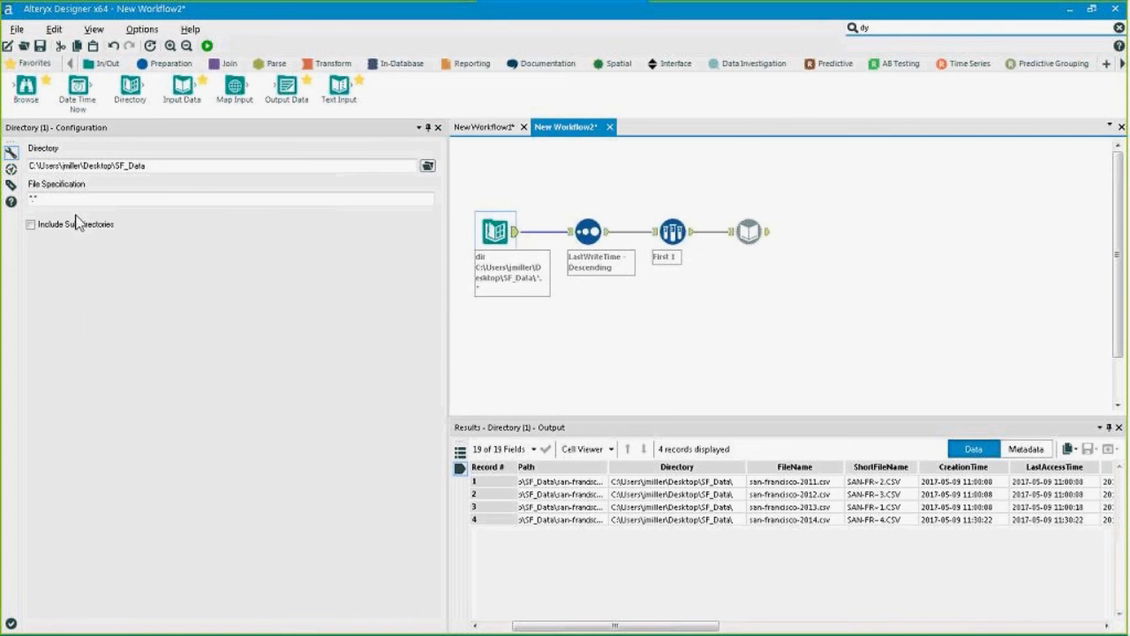
left_click(33, 200)
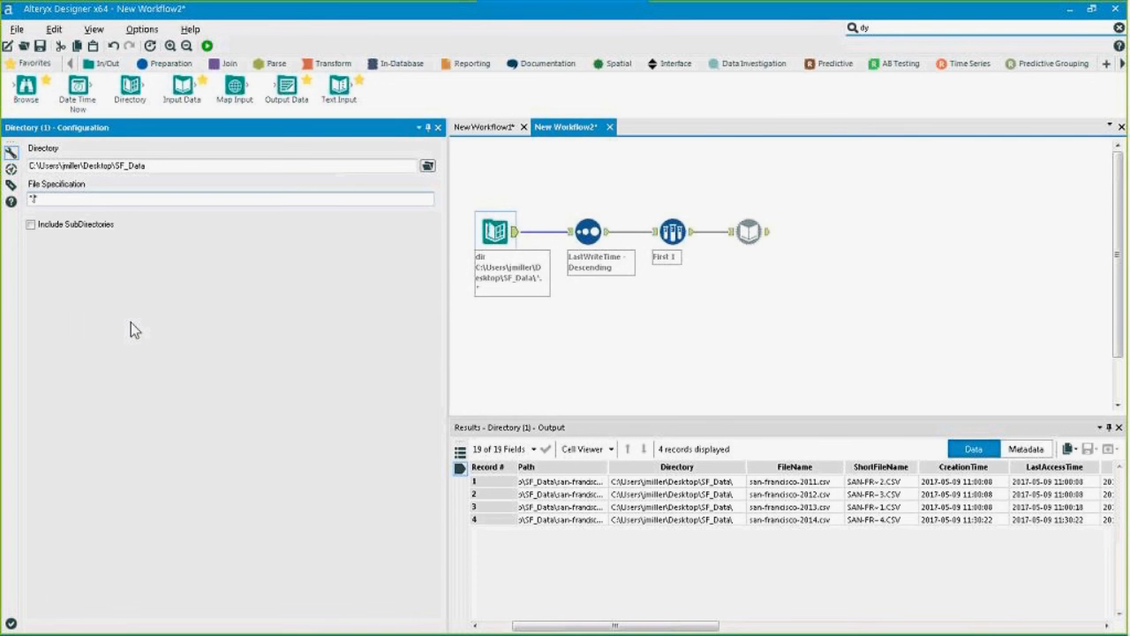
double_click(34, 198)
left_click(70, 199)
left_click_drag(97, 166, 157, 171)
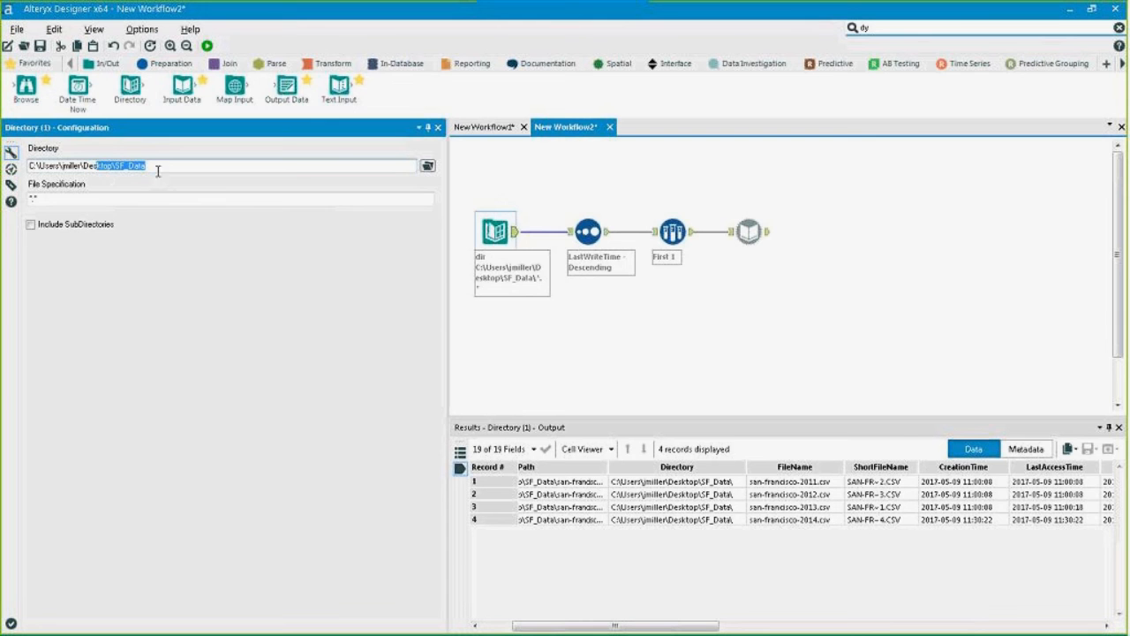
left_click(30, 229)
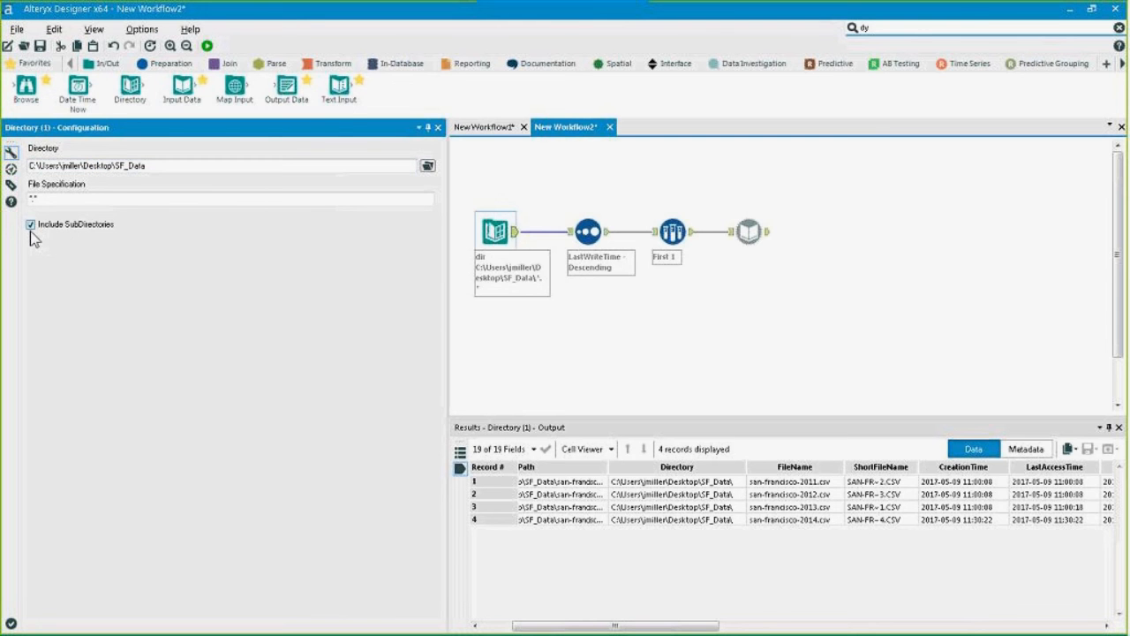
left_click(31, 227)
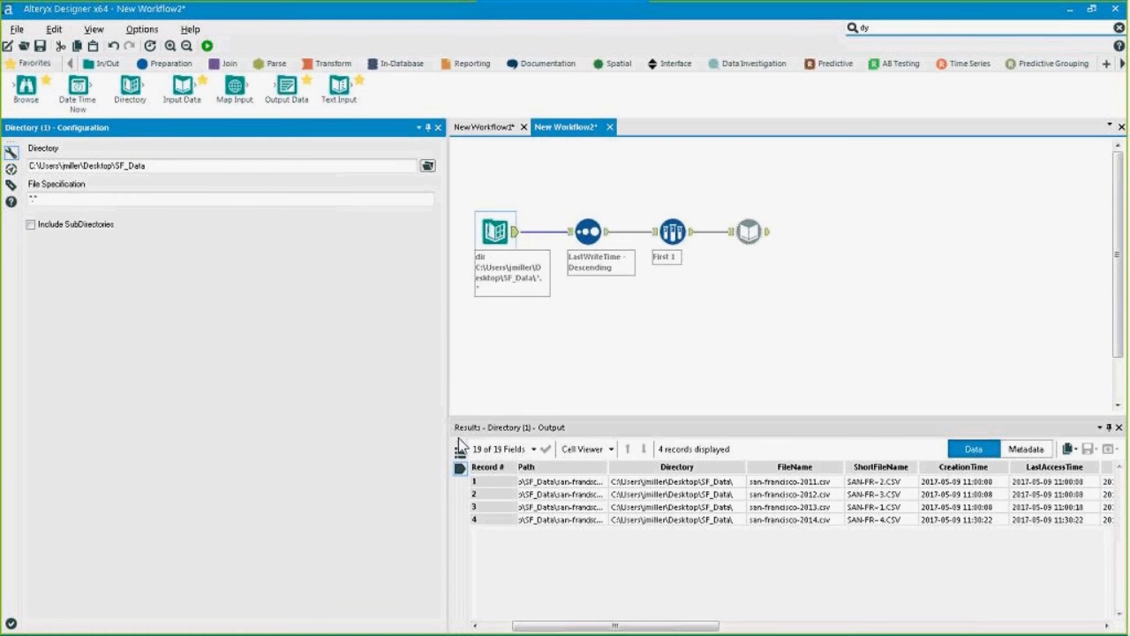
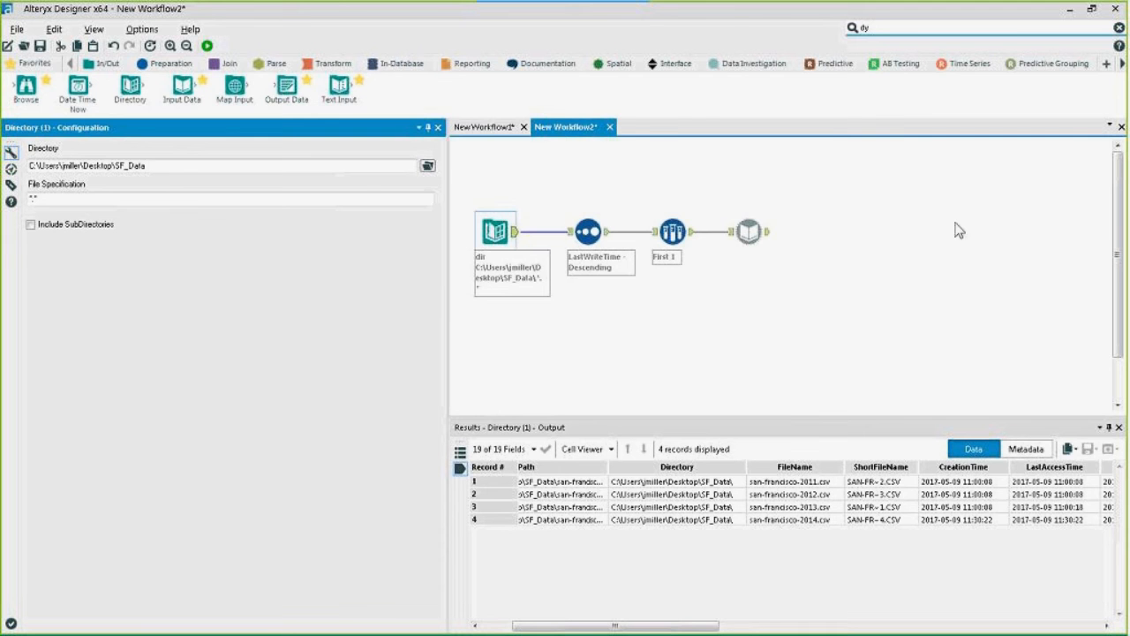
Examine the FullPath values in the Directory tool's output.
left_click(488, 229)
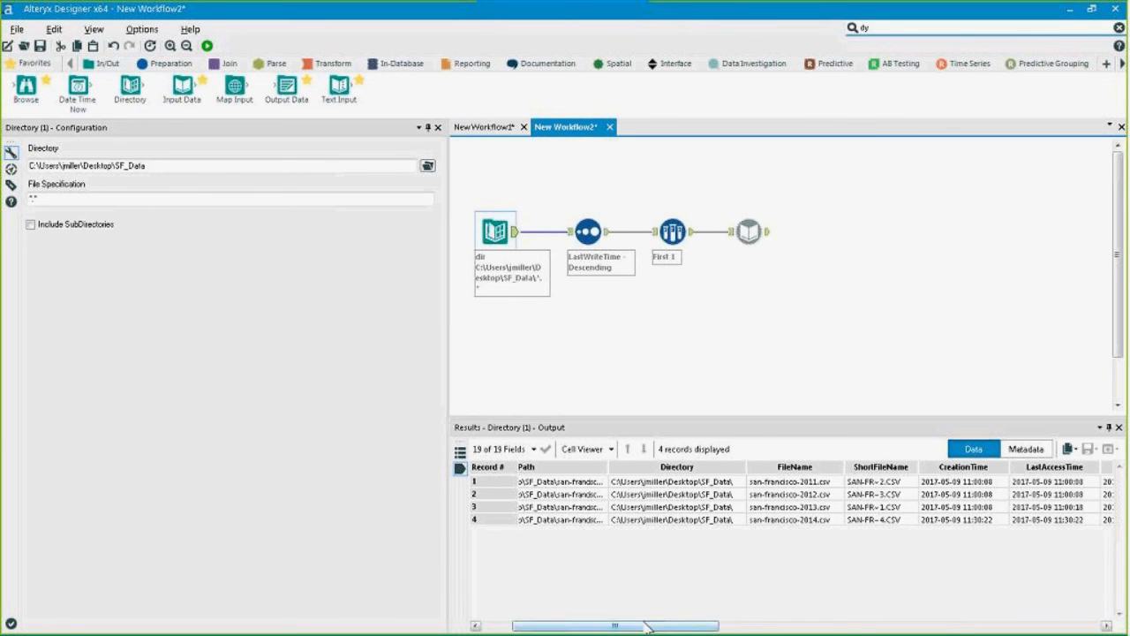
left_click_drag(647, 627, 618, 627)
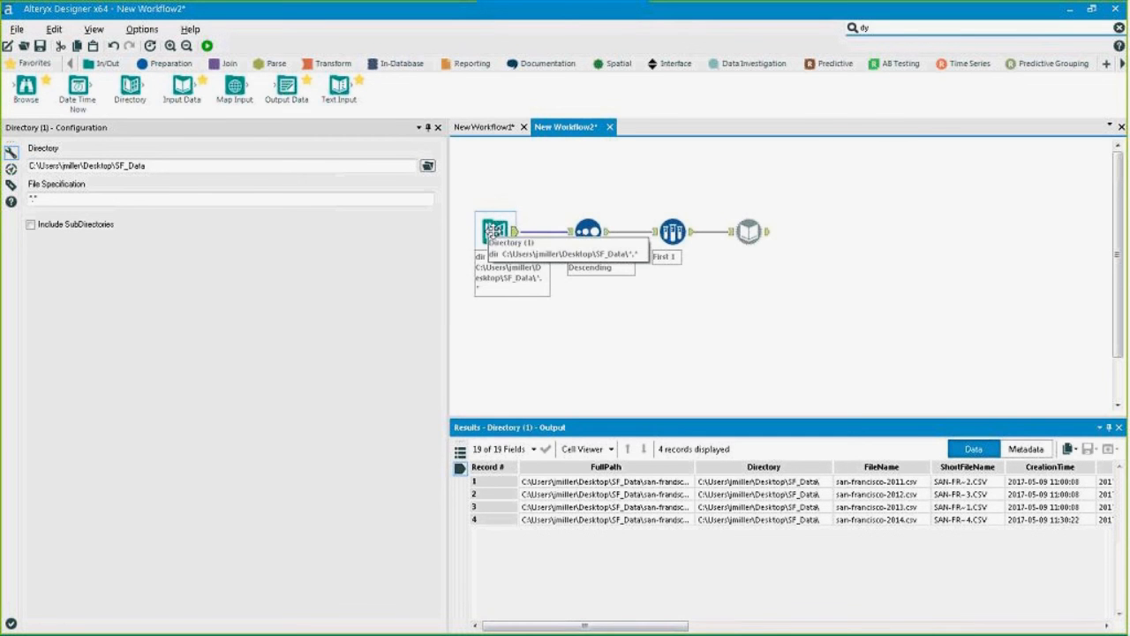
left_click_drag(556, 481, 580, 522)
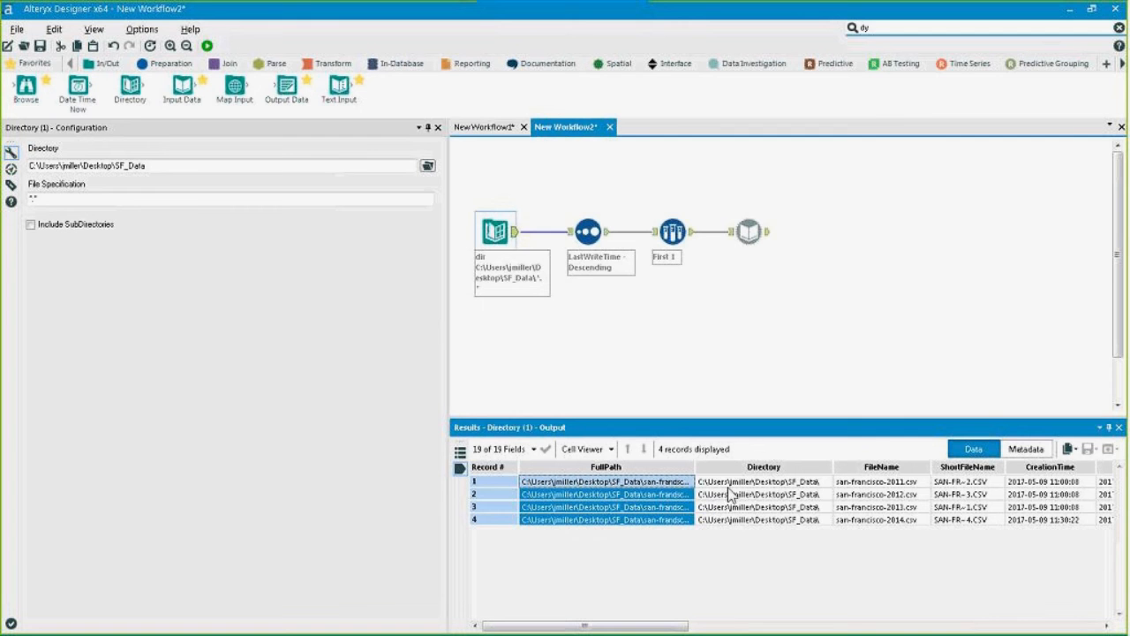
left_click_drag(670, 485, 689, 527)
Move the Dynamic Input tool slightly farther from the Sample tool and reselect the Directory tool.
left_click(749, 230)
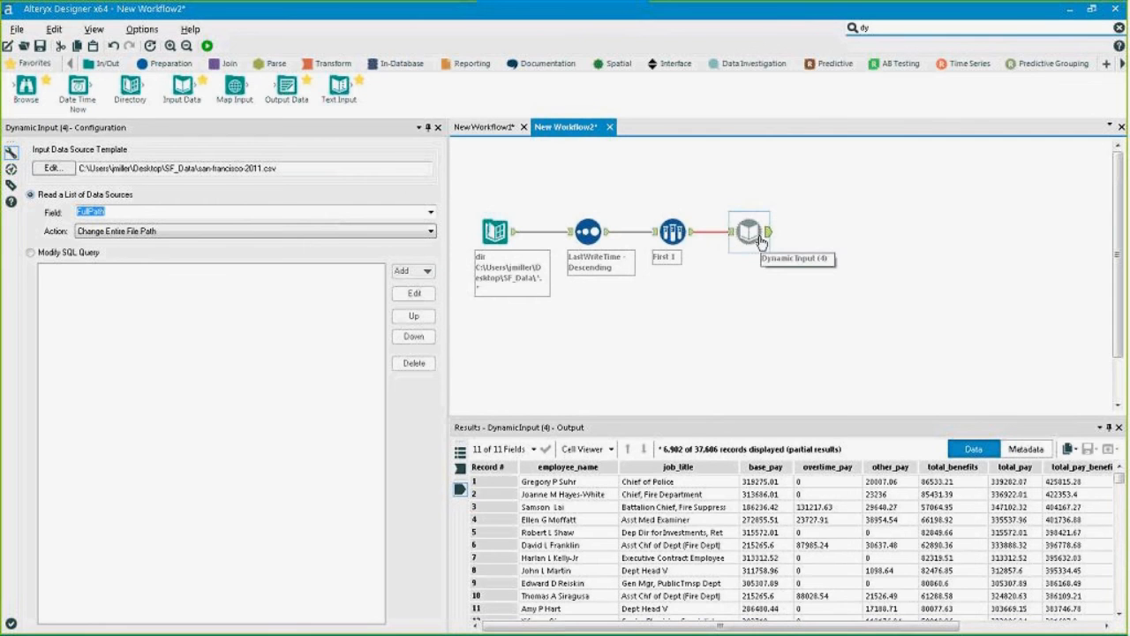
left_click_drag(760, 240, 794, 231)
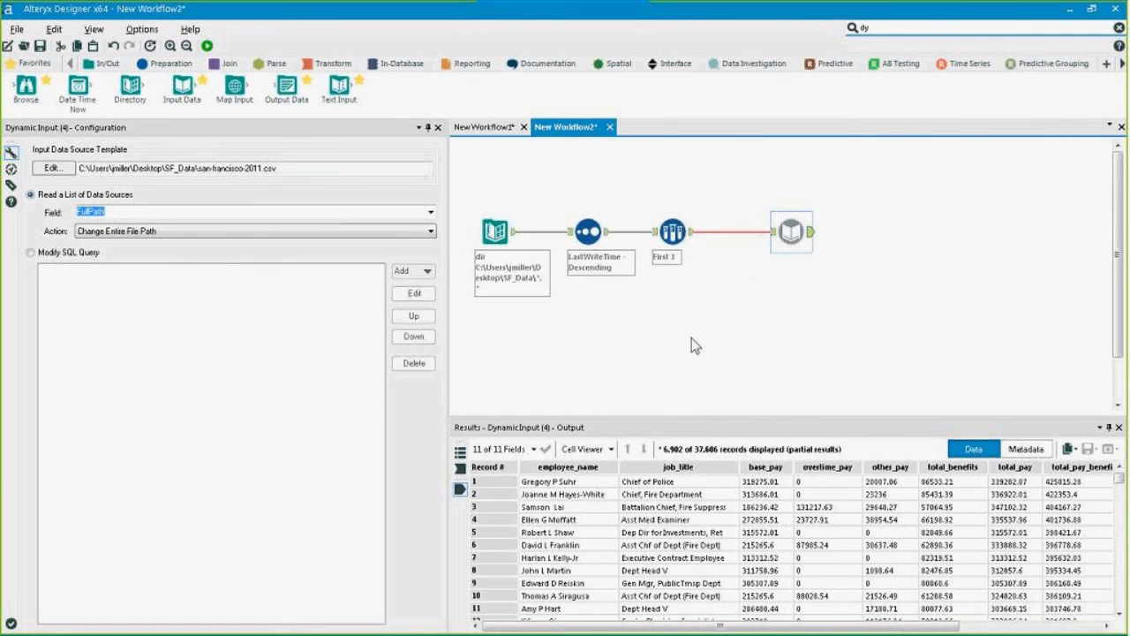
left_click(508, 231)
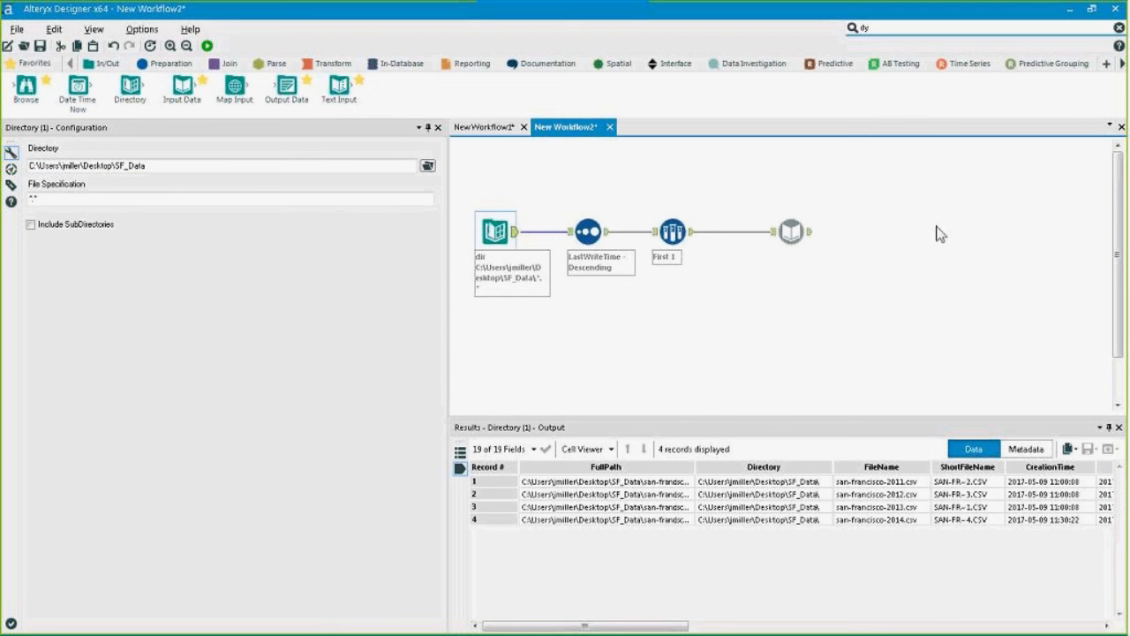
Create a new workflow and place an Input Data tool on its canvas.
left_click(9, 47)
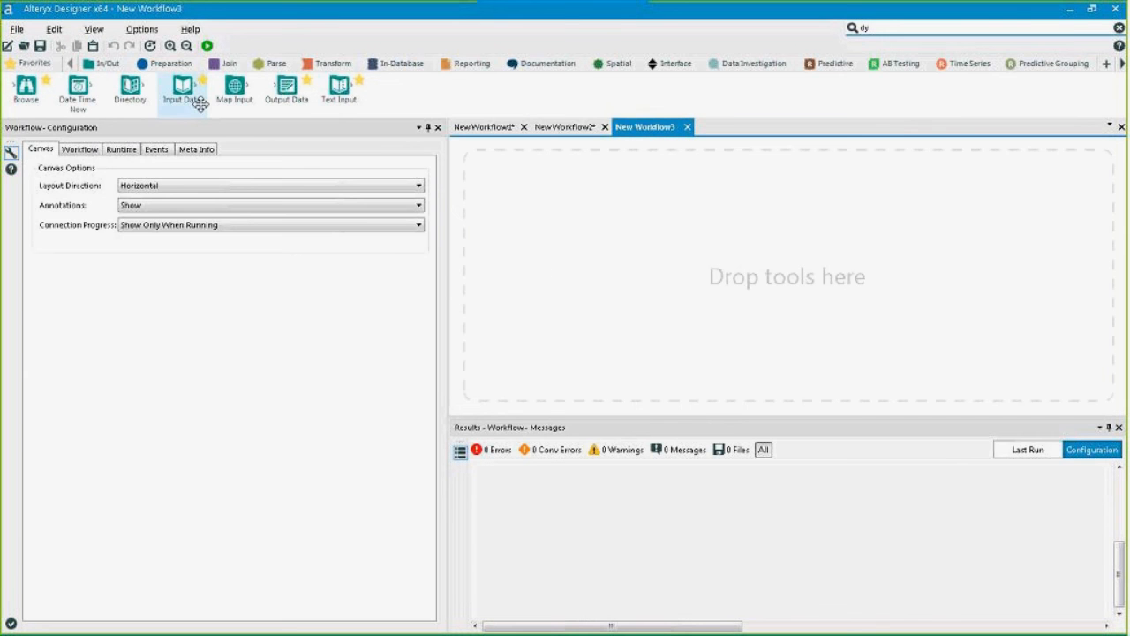
left_click_drag(182, 88, 497, 272)
left_click(427, 163)
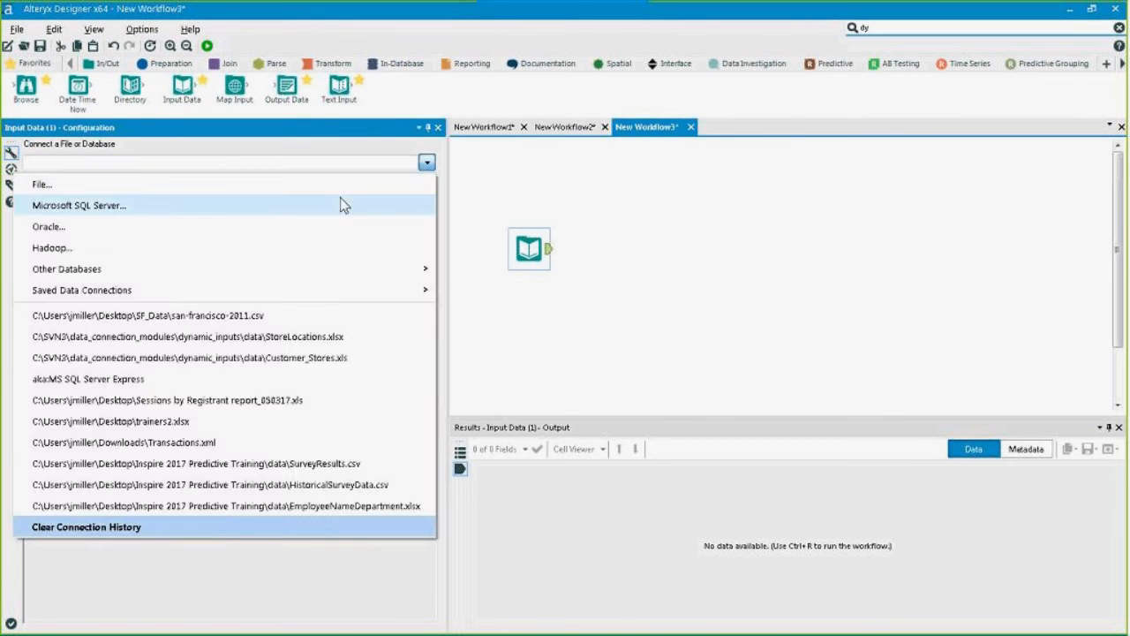
left_click(535, 237)
mouse_move(535, 237)
left_mouse_down()
mouse_move(636, 210)
mouse_move(500, 221)
mouse_move(602, 229)
mouse_move(632, 249)
mouse_move(493, 248)
mouse_move(535, 235)
left_mouse_up()
Review the Dynamic Input settings in New Workflow2 and the sheet names read by the StoreLocations.xlsx input in New Workflow1.
left_click(565, 127)
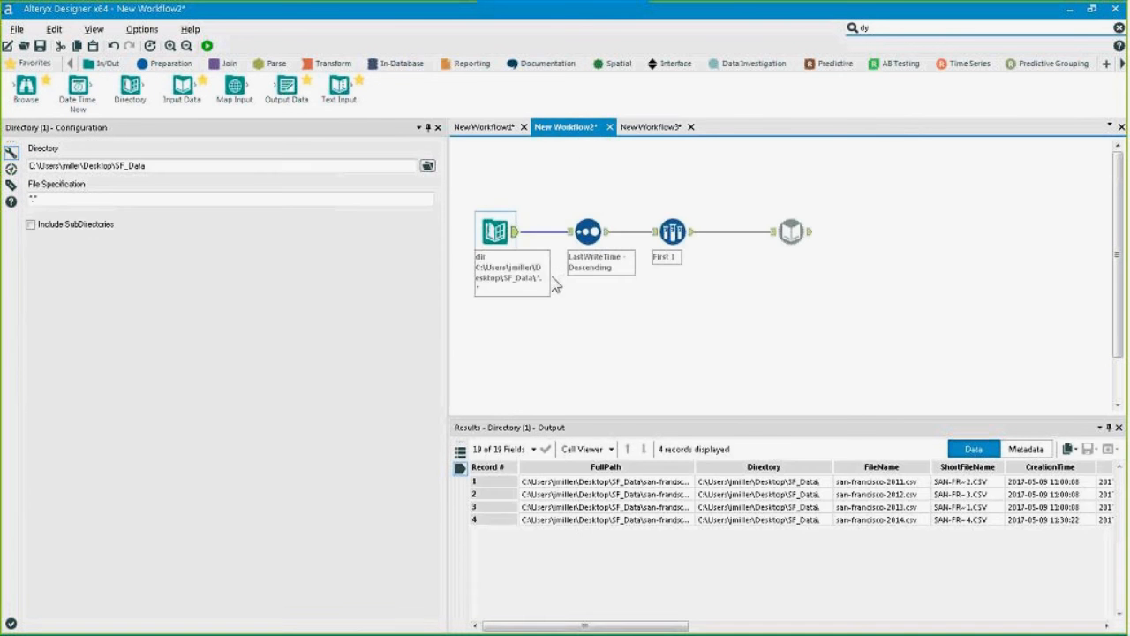
left_click(805, 234)
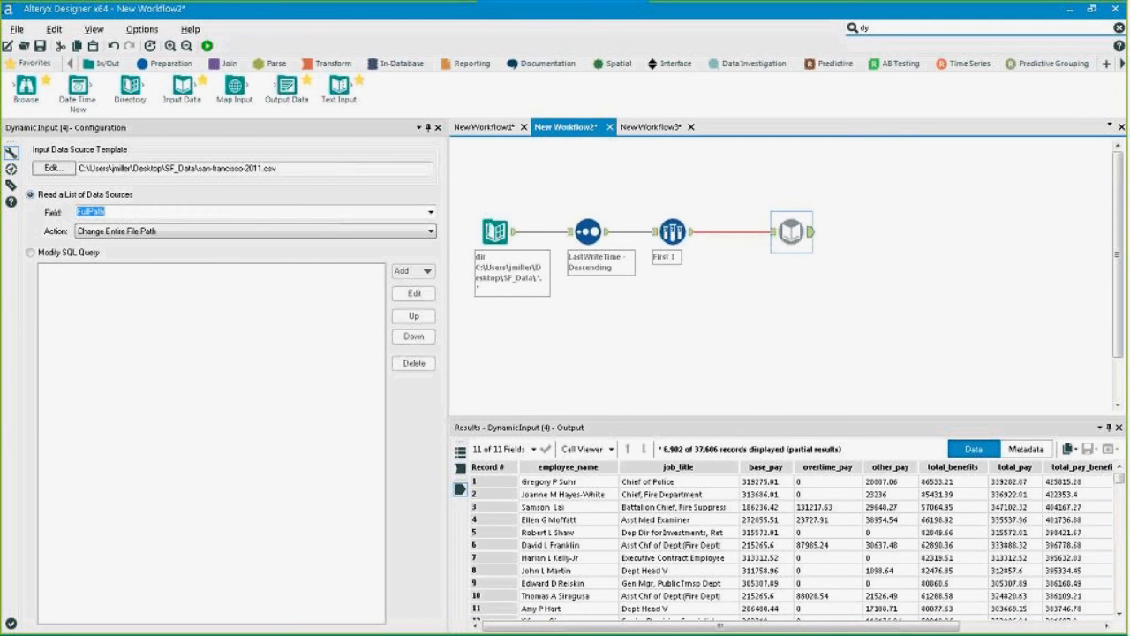
left_click(488, 129)
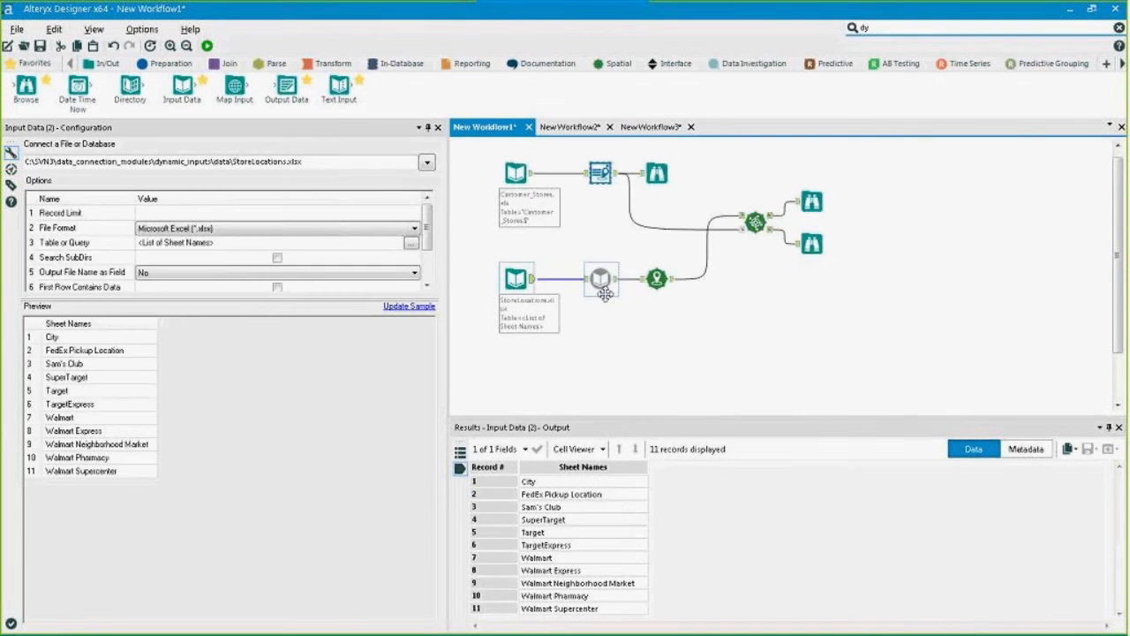
left_click_drag(582, 486, 577, 550)
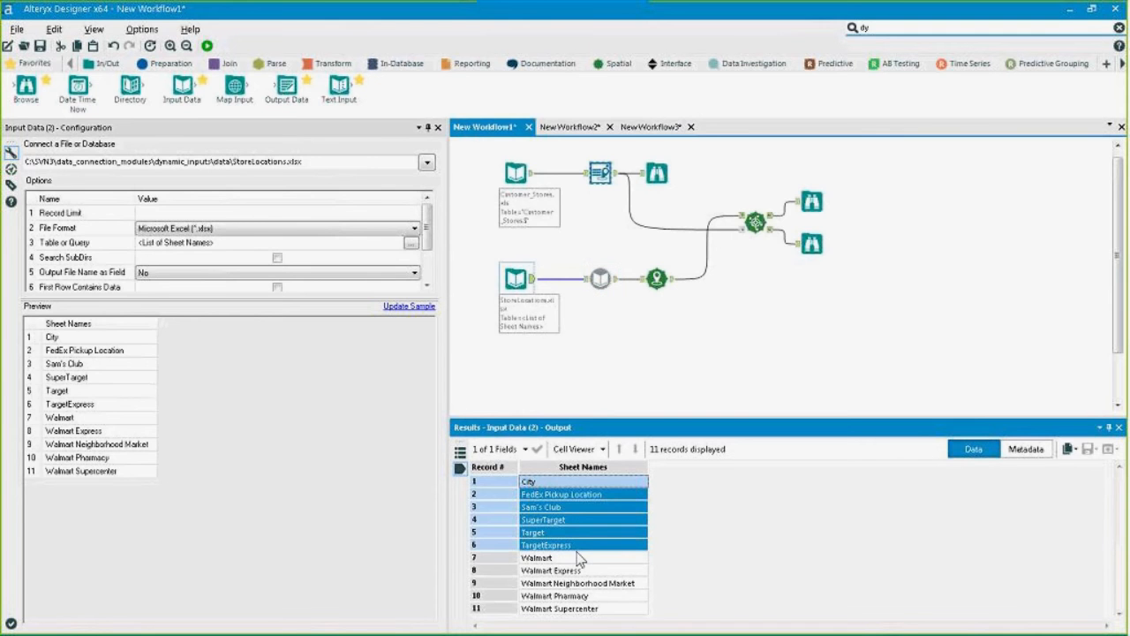
Return to New Workflow3 and look over the CSV files in the SF_Data folder and the Input Data tool's connection options.
left_click(659, 130)
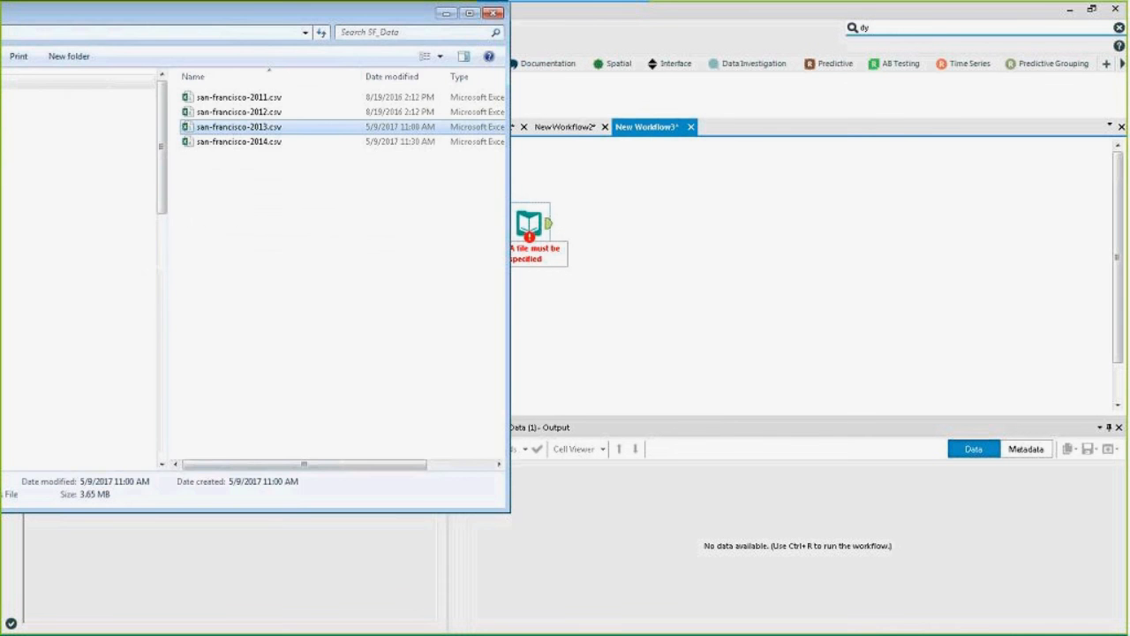
left_click_drag(254, 16, 579, 96)
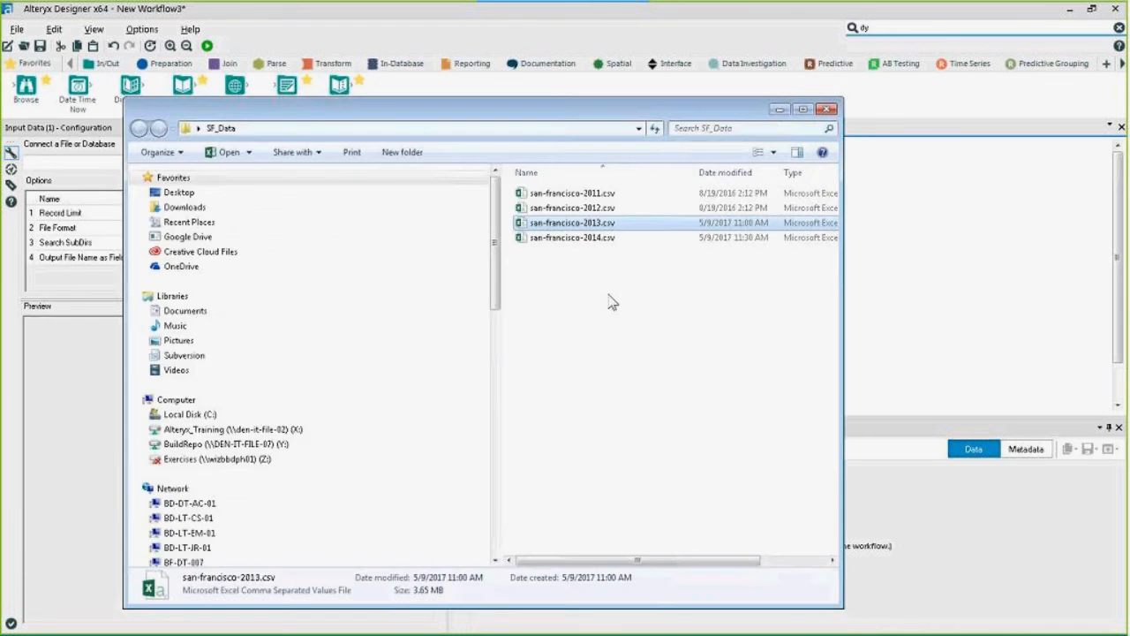
left_click_drag(570, 193, 573, 273)
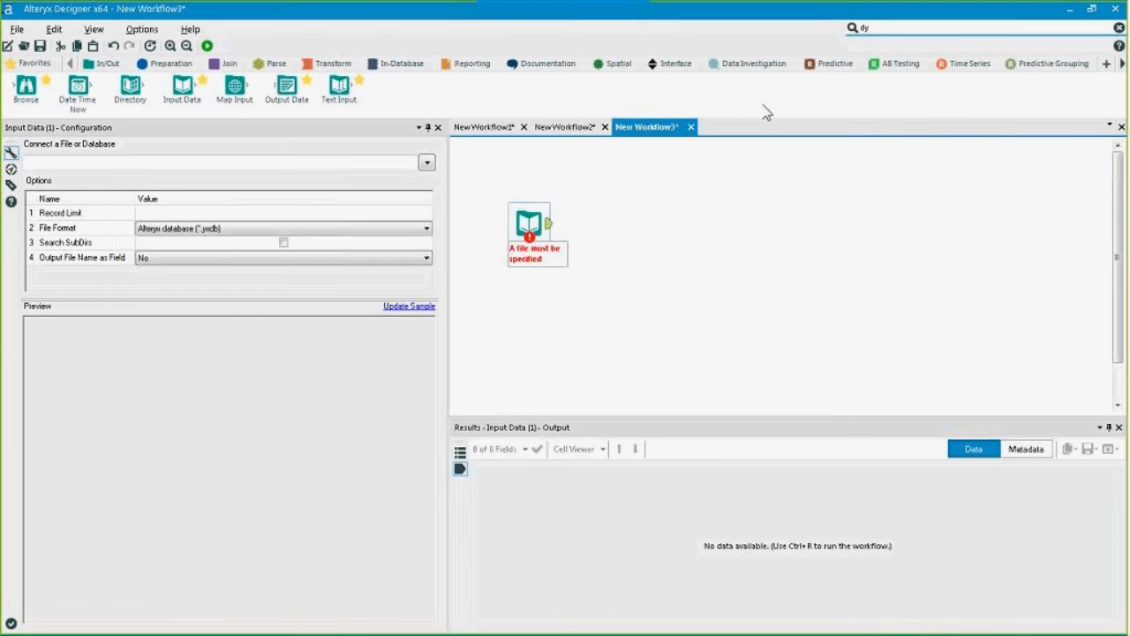
left_click(777, 110)
left_click(427, 163)
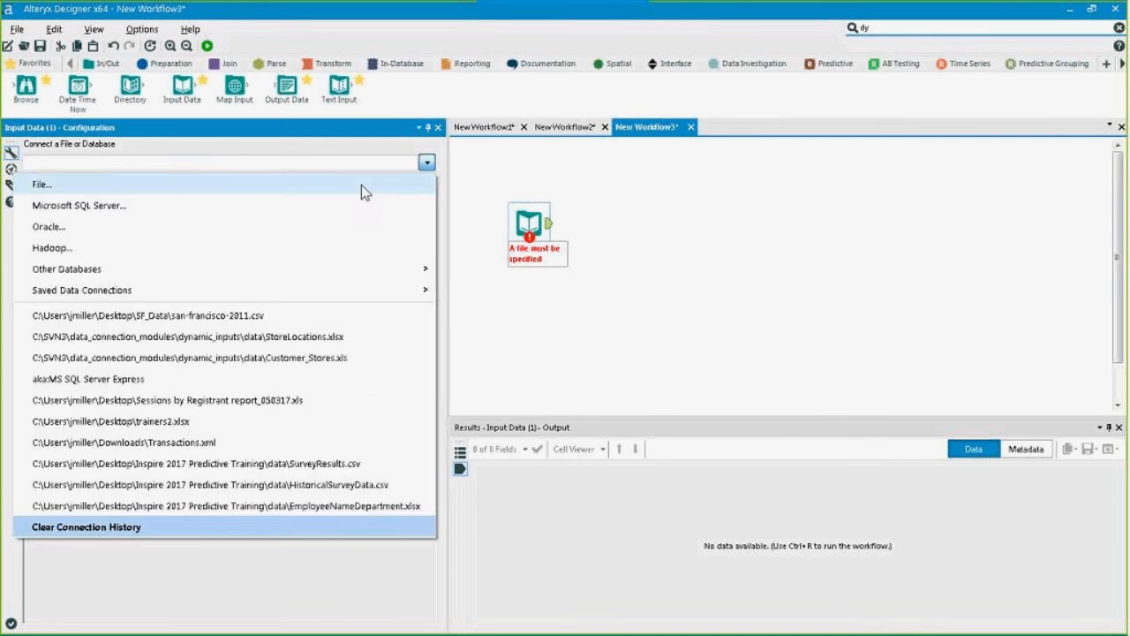
left_click(860, 305)
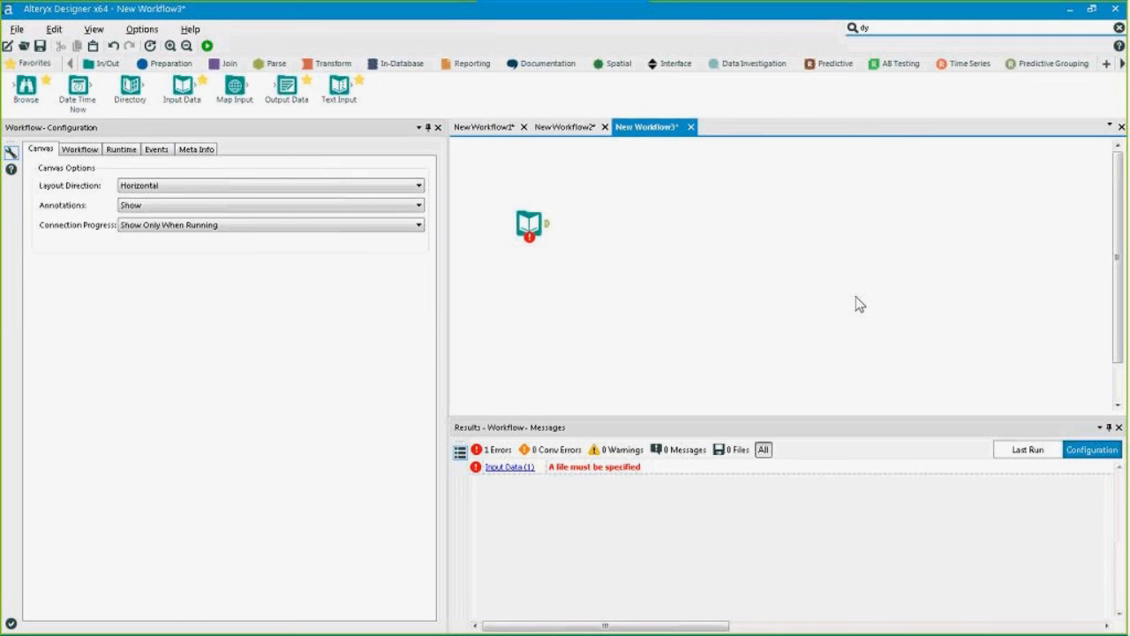
Switch to Notepad++ and list SF_2011.csv, SF_2012.csv and SF_2013.csv on separate lines.
key("alt+Tab")
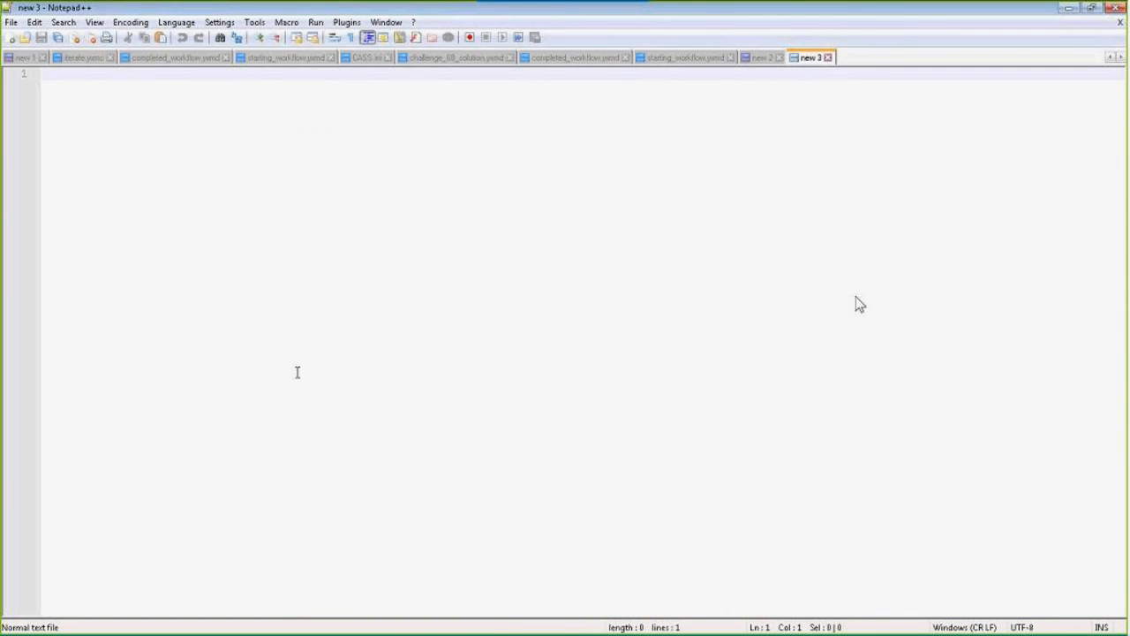
type("SF_20")
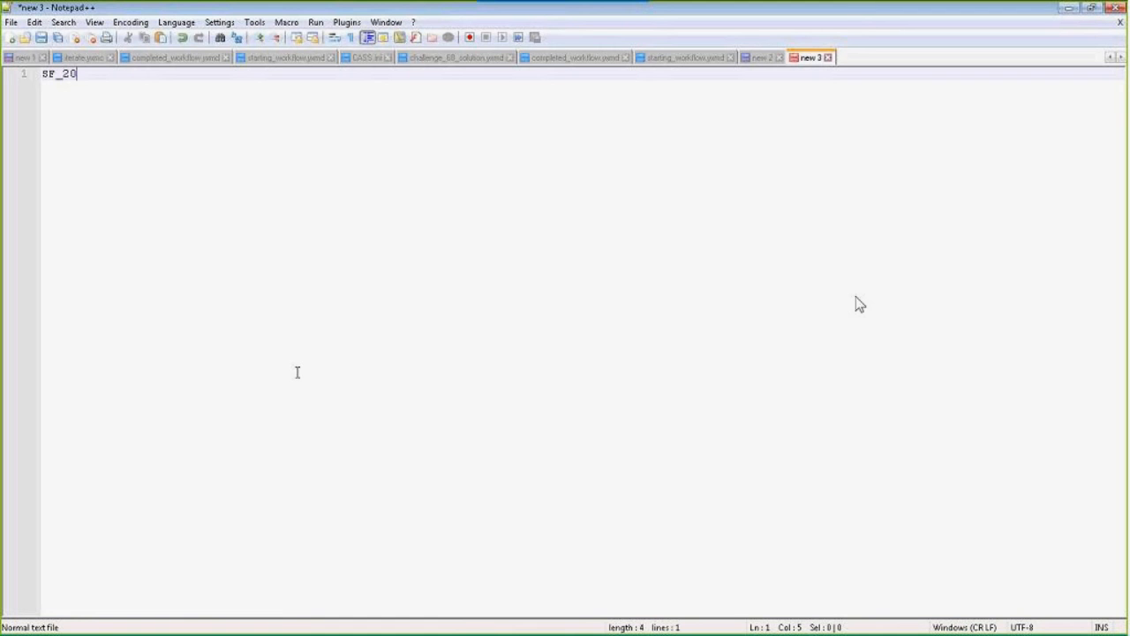
type("11.csv")
key("Return")
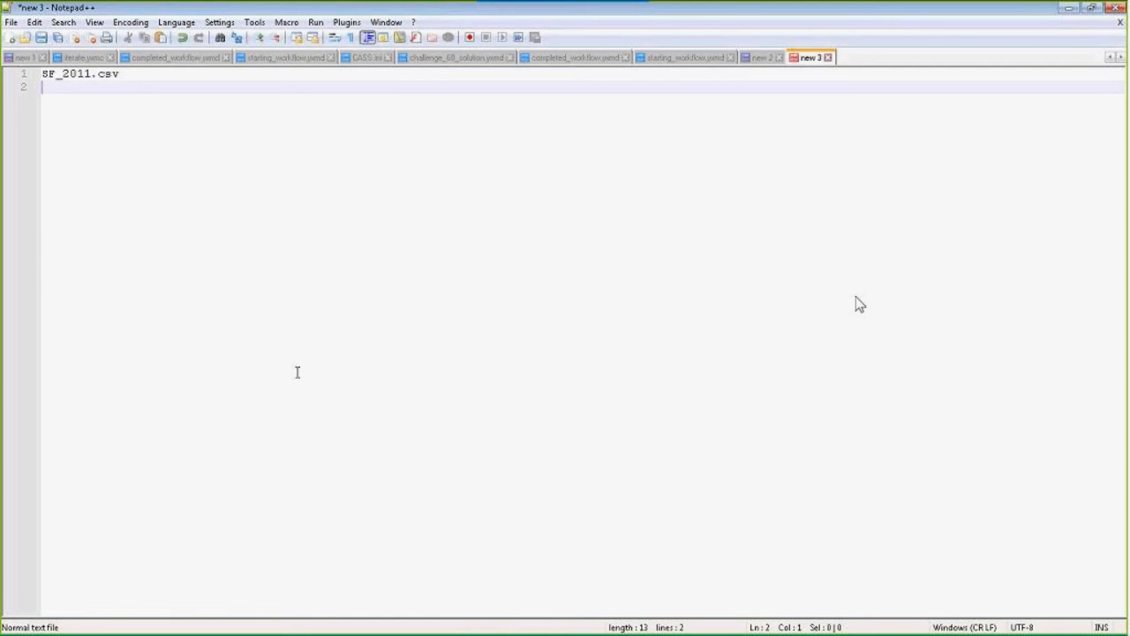
type("SF_2012.csv")
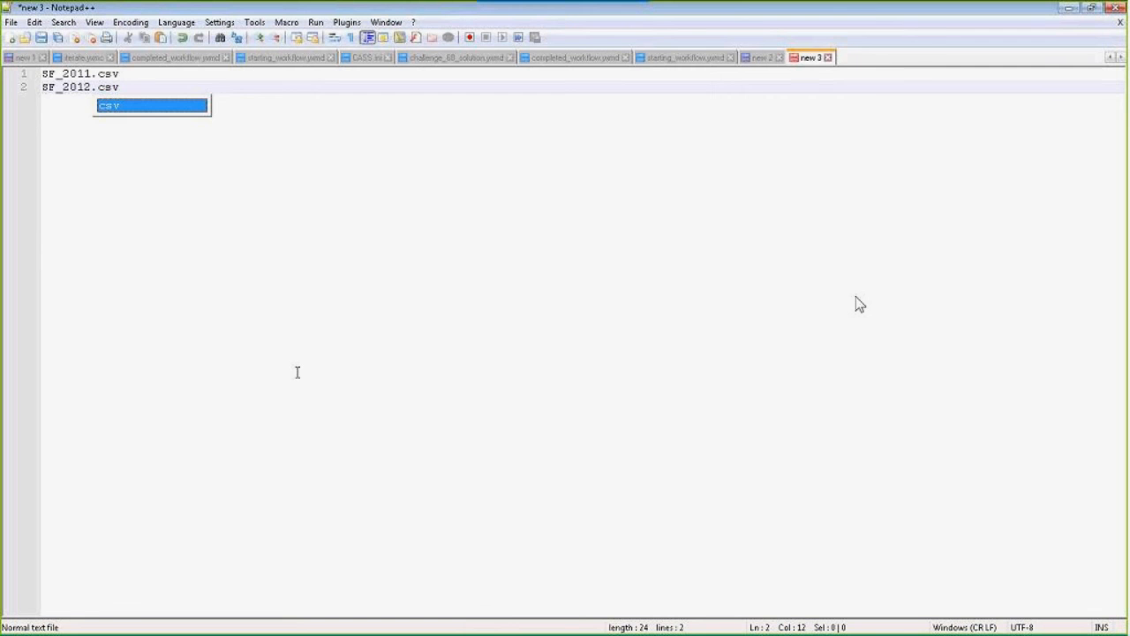
key("Escape")
key("Return")
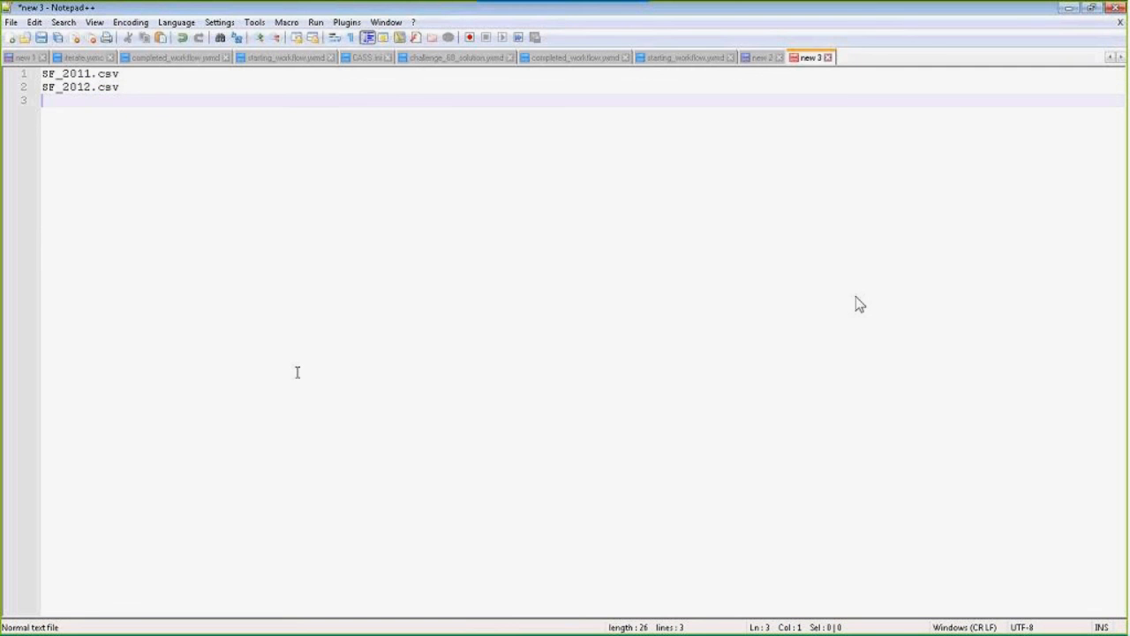
type("SF_")
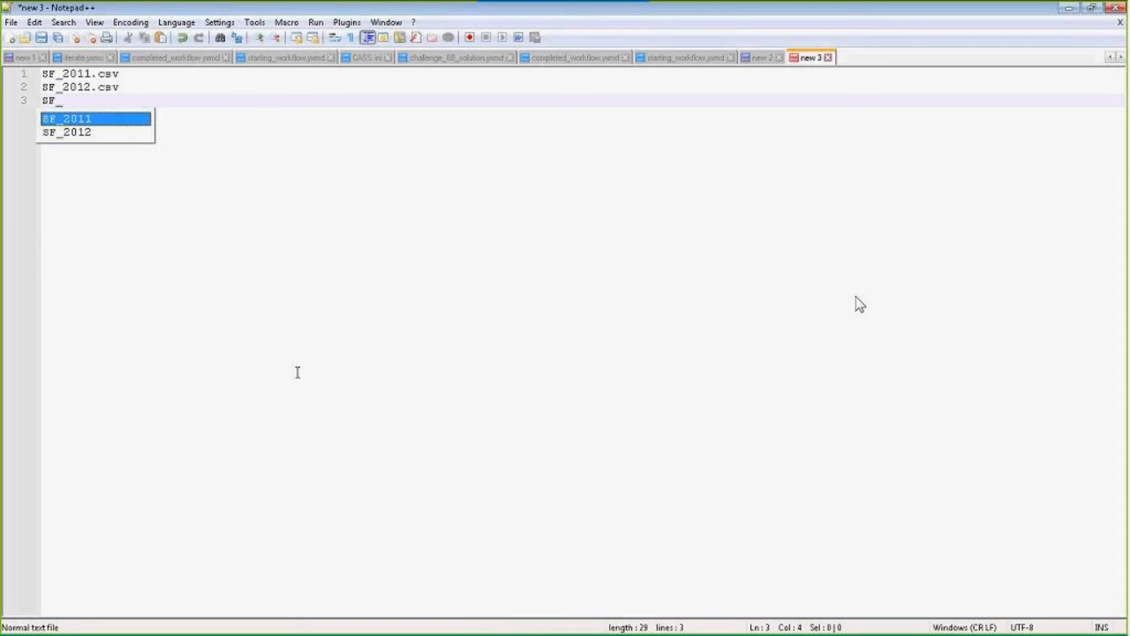
type("2013.")
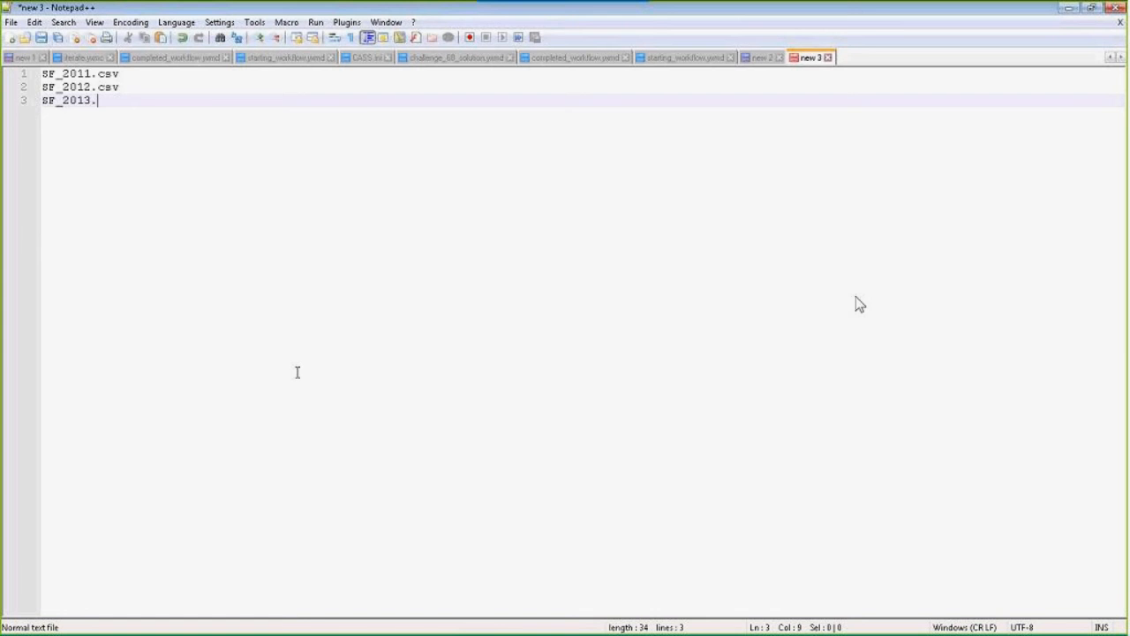
type("cs")
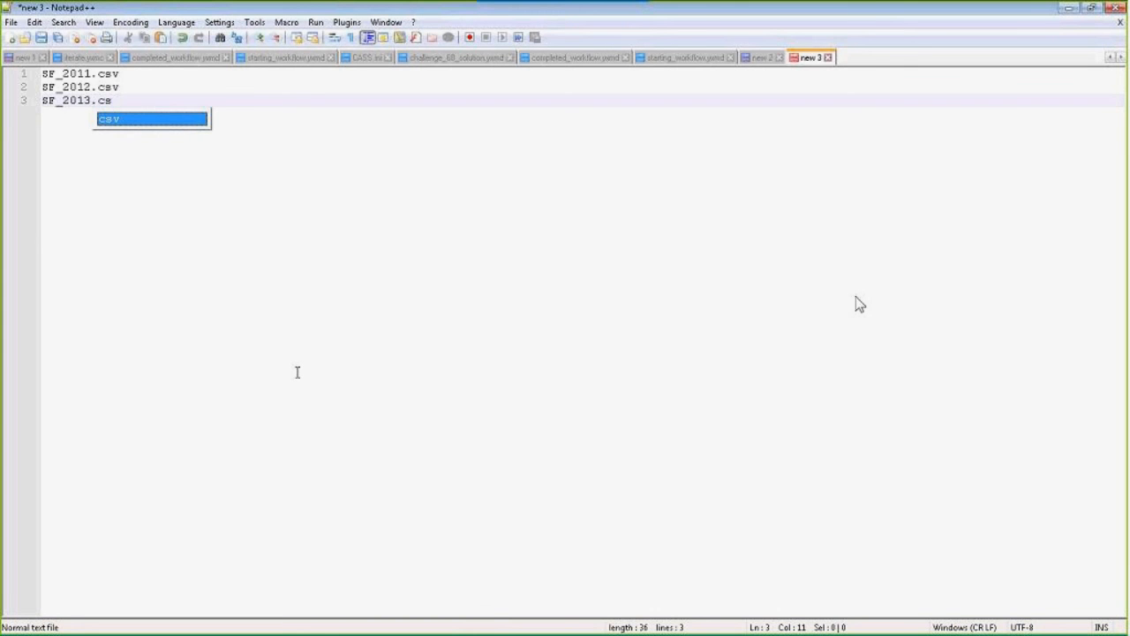
type("v")
Below the file names, note "* - Any number of characters" and, on the following line, "? = single character".
key("Return")
key("Return")
key("Return")
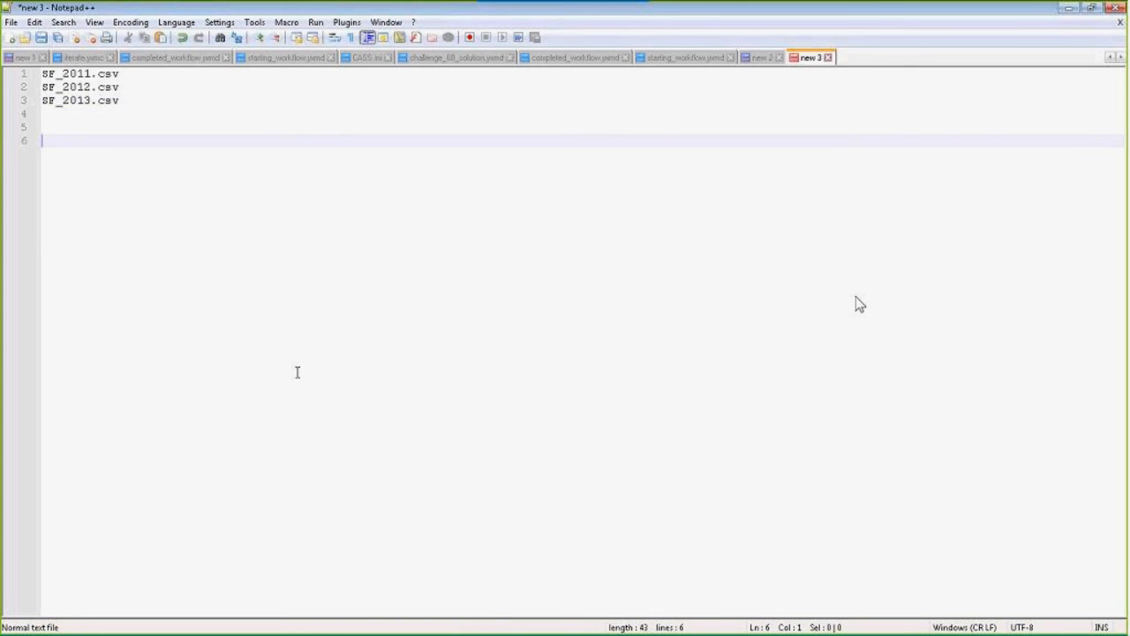
type("* - Any number ")
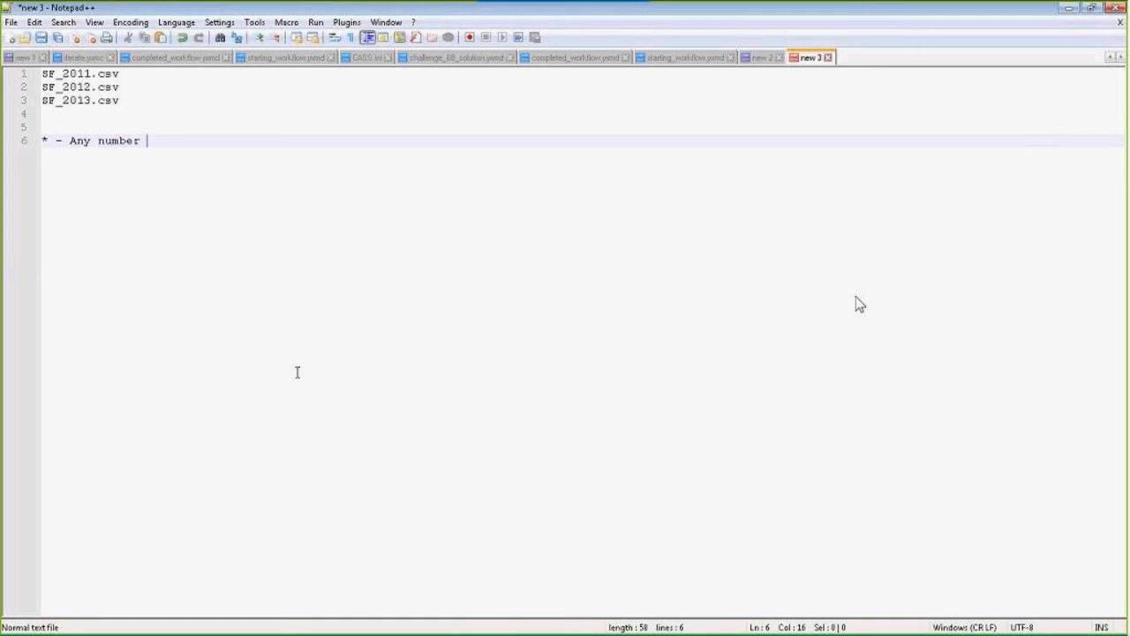
type("of characters")
key("Return")
type("?")
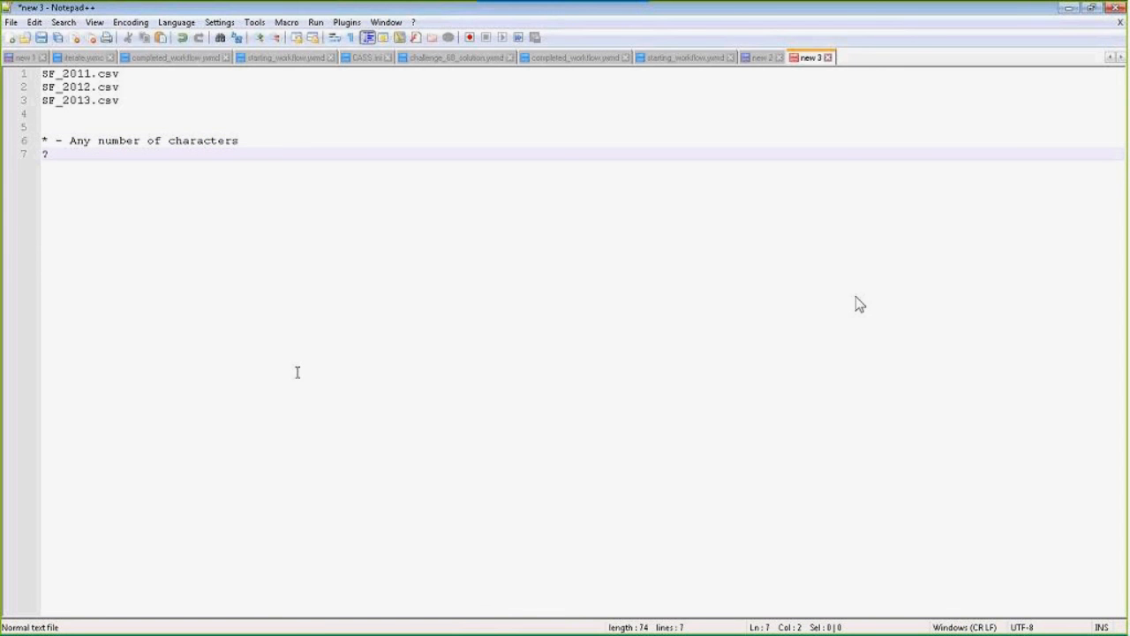
type(" = single char")
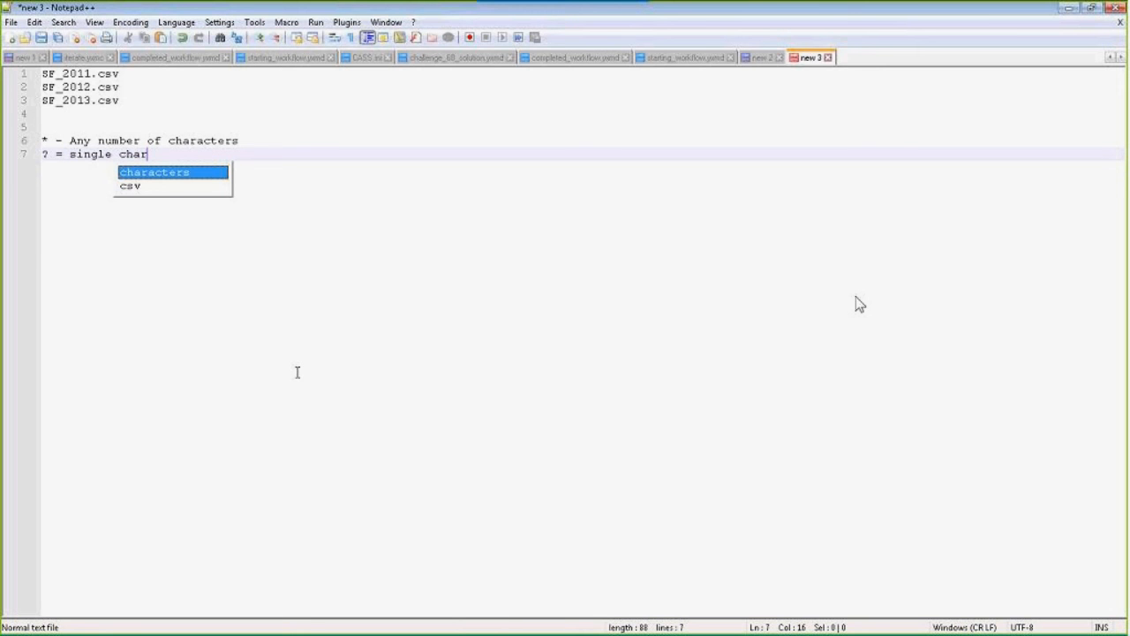
type("acter")
Write the pattern base SF_.csv below the wildcard notes, leaving one blank line between them.
left_click_drag(126, 97, 41, 73)
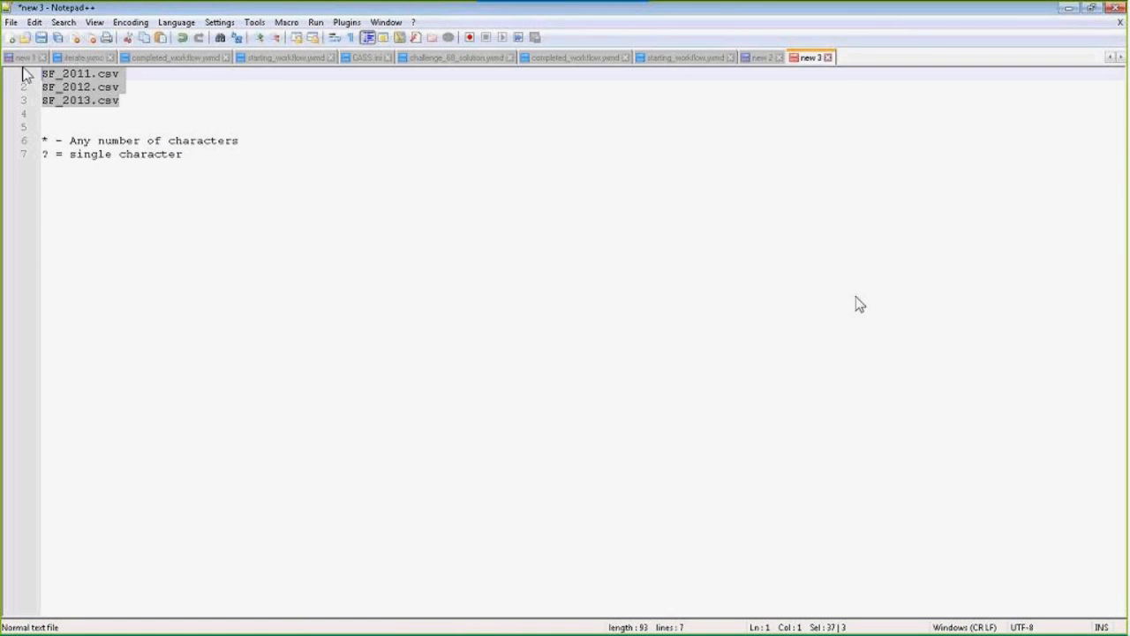
left_click(78, 180)
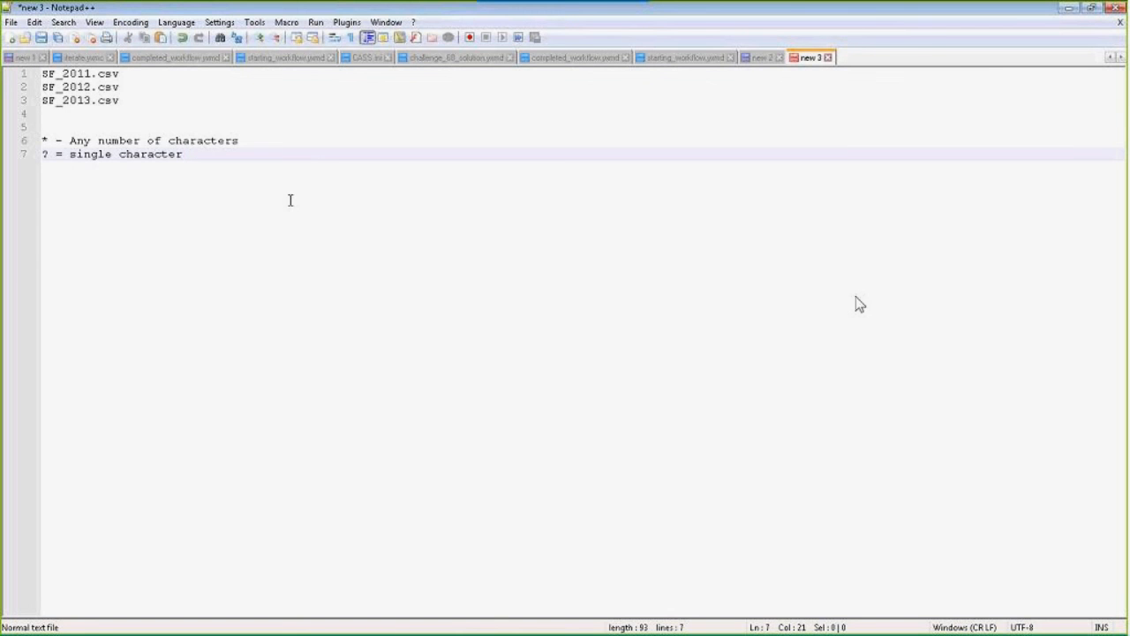
key("Return")
key("Return")
type("S")
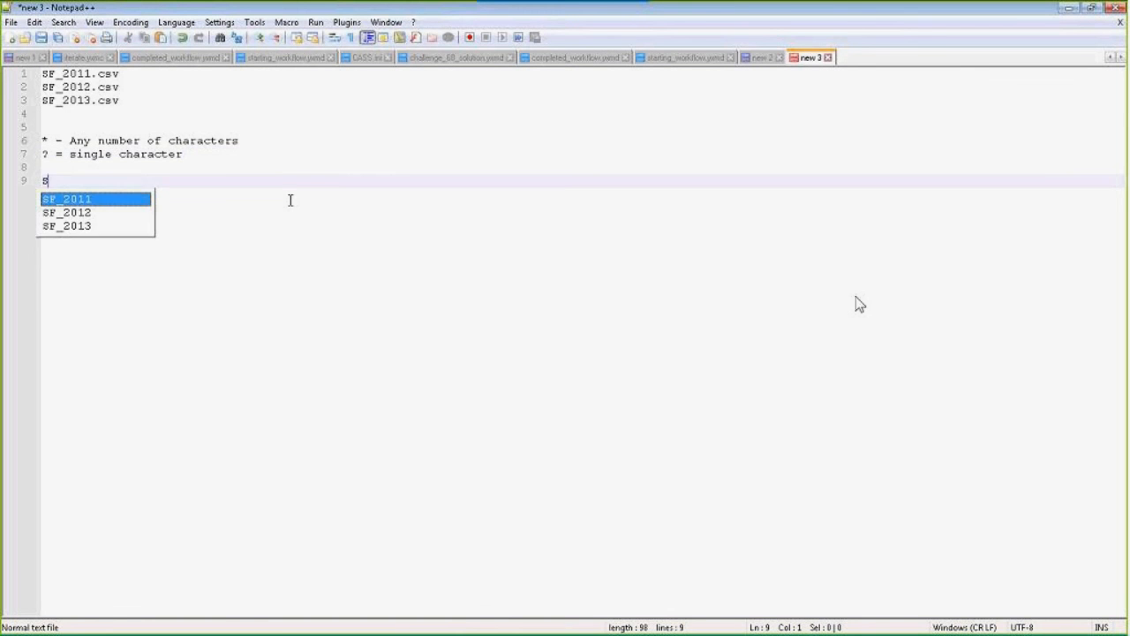
type("F_....")
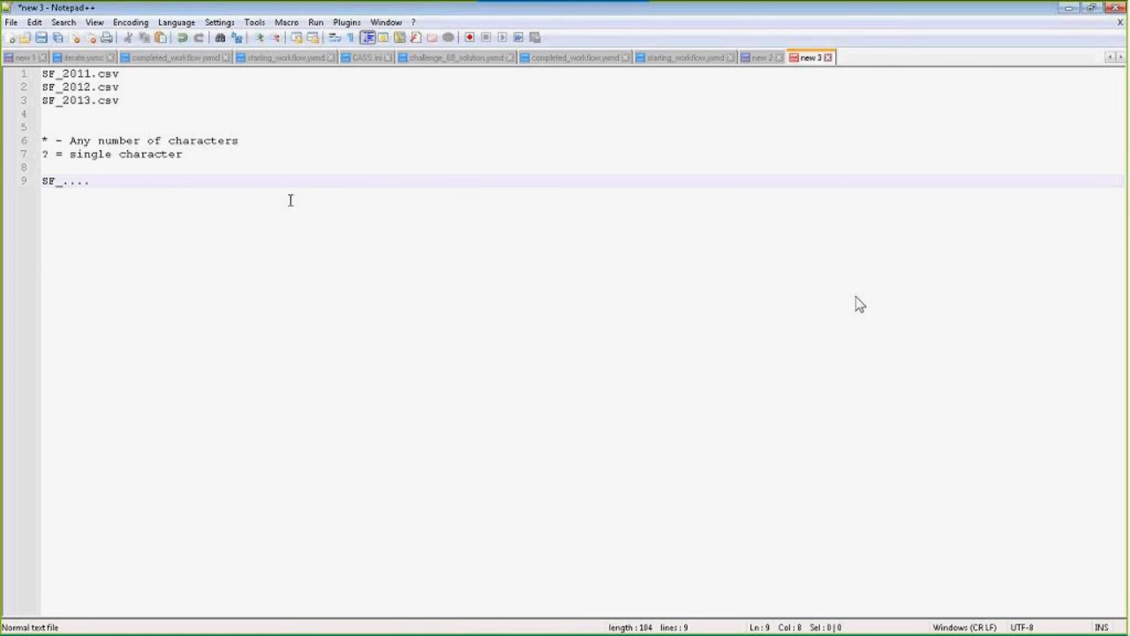
type(".csv")
key("Escape")
key("Left")
key("Left")
key("Left")
key("BackSpace")
key("BackSpace")
key("BackSpace")
key("Left")
key("Delete")
Insert the * wildcard after the underscore to form SF_*.csv, and compare it with the name SF_2013.csv.
left_click(48, 141)
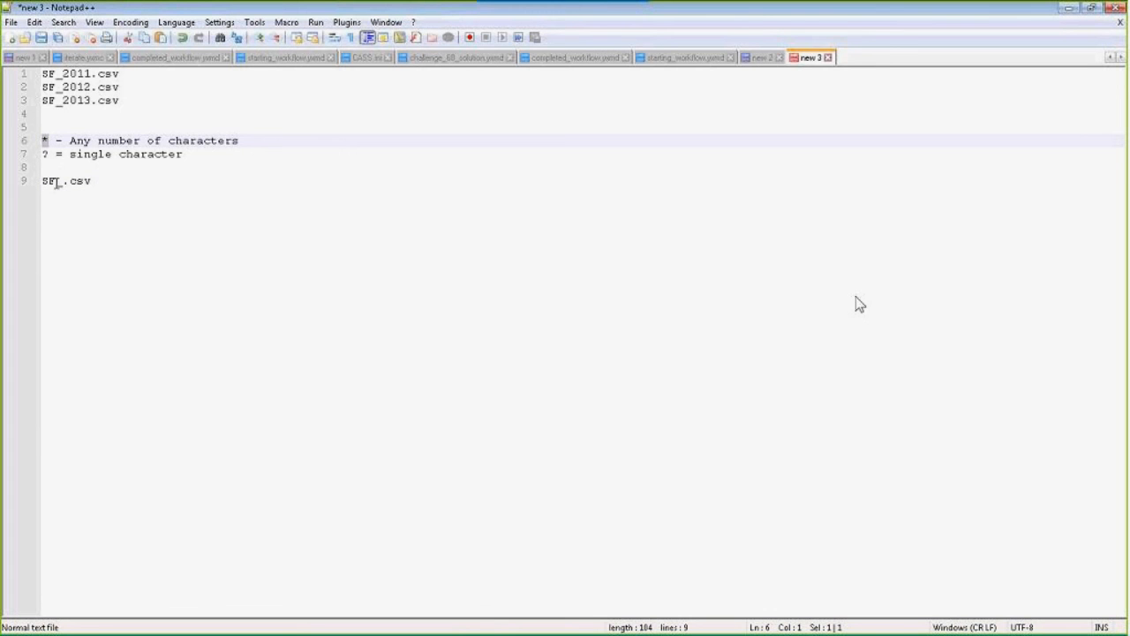
left_click(61, 181)
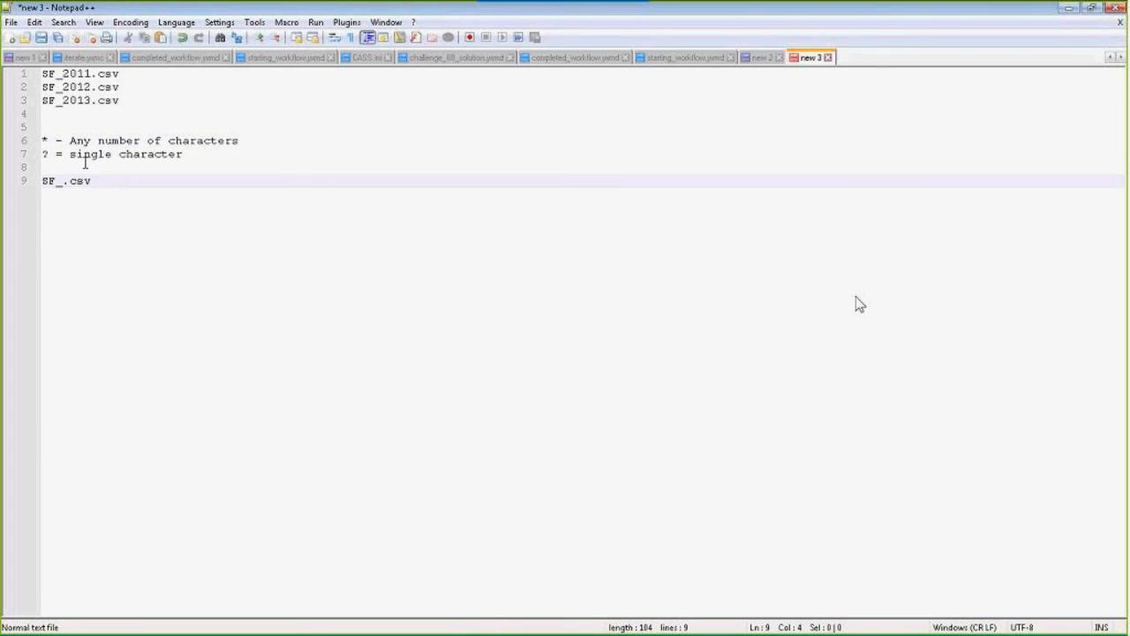
left_click_drag(42, 142, 49, 141)
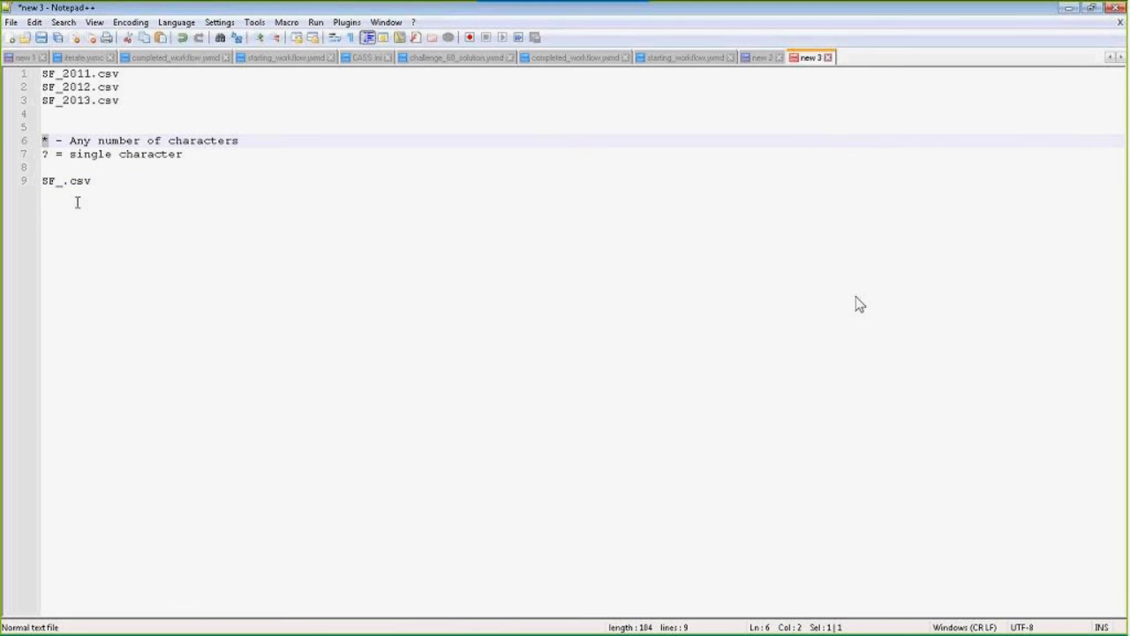
left_click(63, 182)
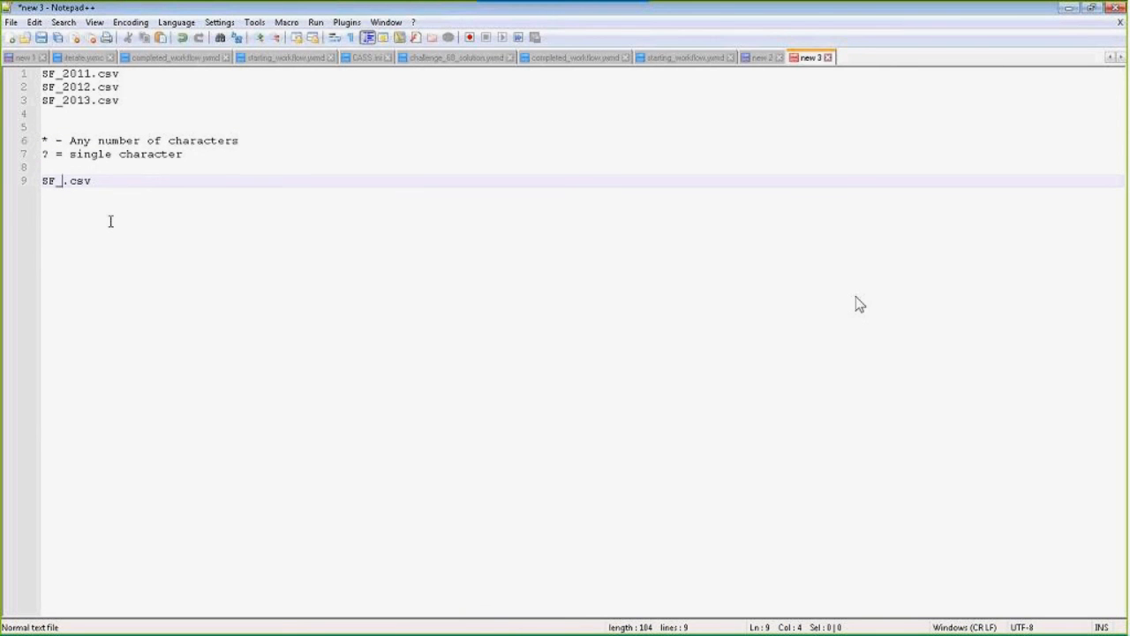
type("*")
left_click_drag(61, 100, 42, 100)
left_click_drag(119, 103, 93, 105)
Two lines below the pattern, add an example CSV file name made of SF_ and a three-letter first name.
left_click(121, 184)
key("Return")
key("Return")
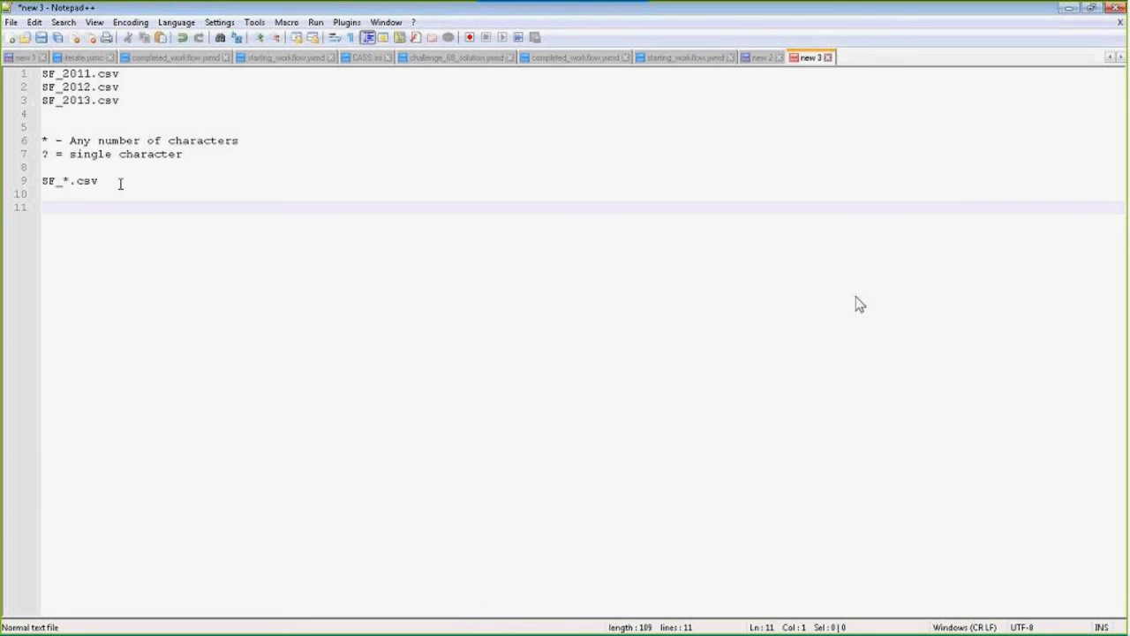
type("SF_")
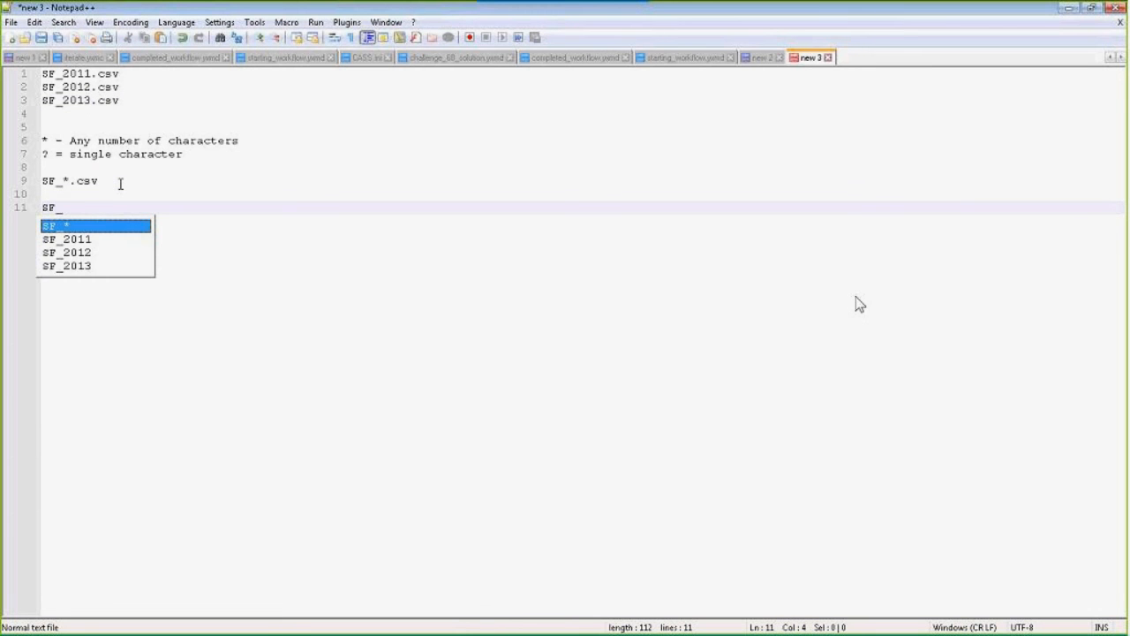
type("Joe.csv")
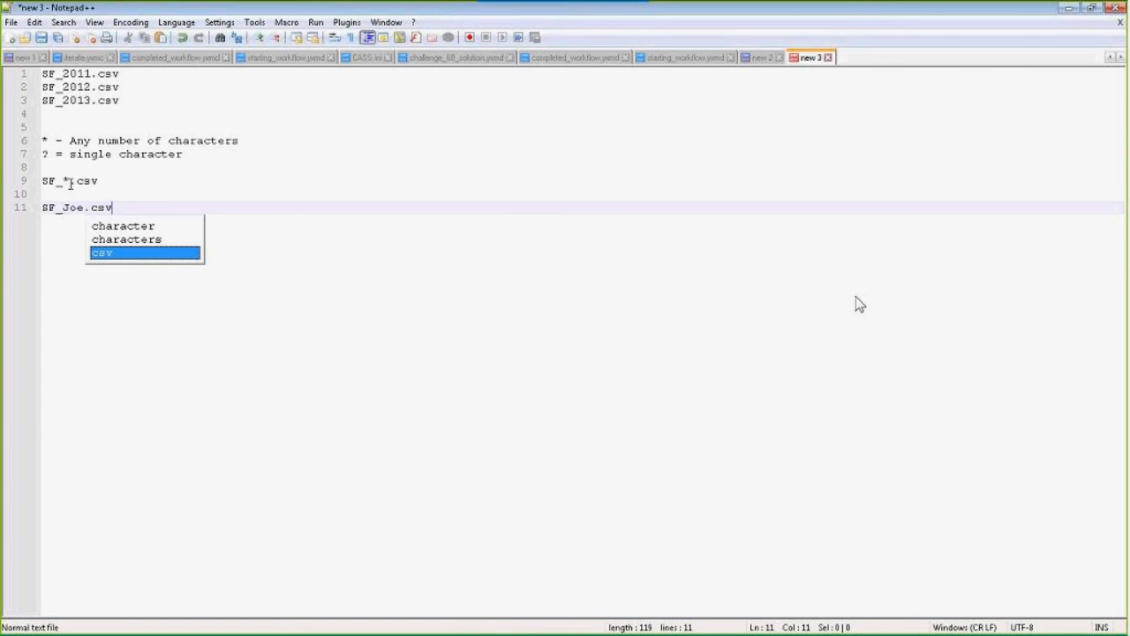
Compare the * with the example name and 2013, and replace it with four question marks to form SF_????.csv.
left_click_drag(72, 182, 63, 212)
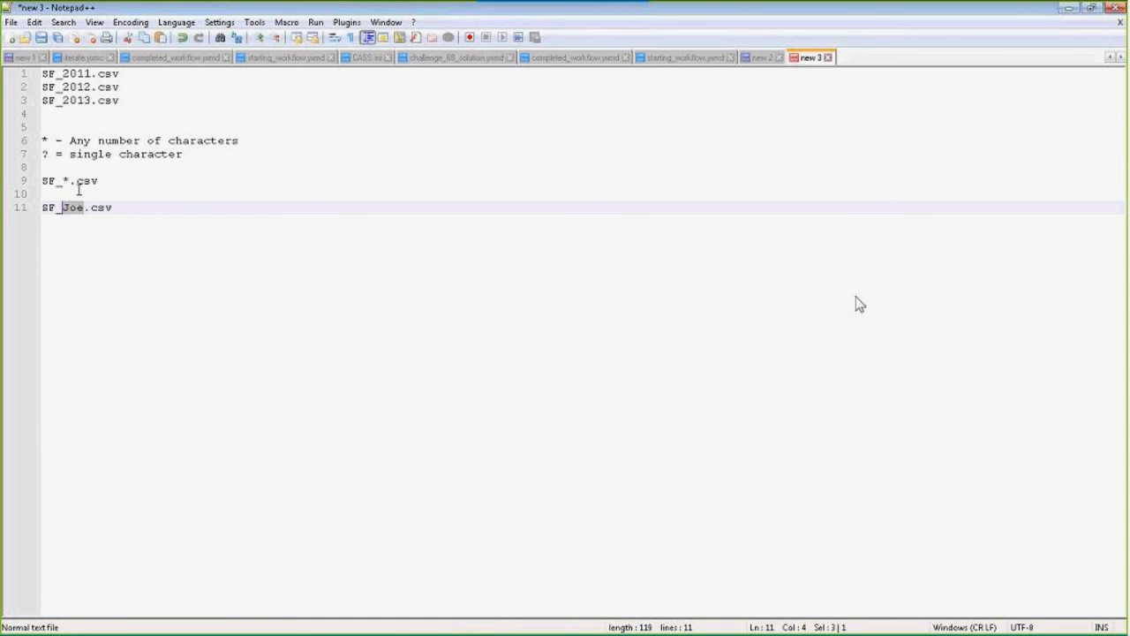
left_click_drag(71, 181, 62, 181)
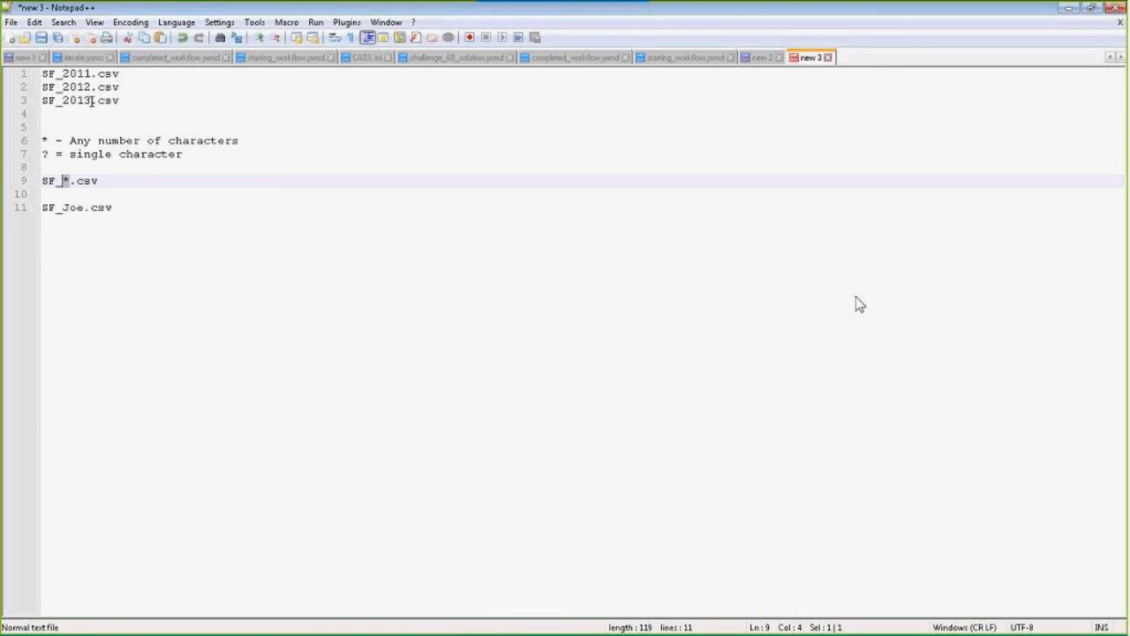
left_click_drag(91, 101, 68, 104)
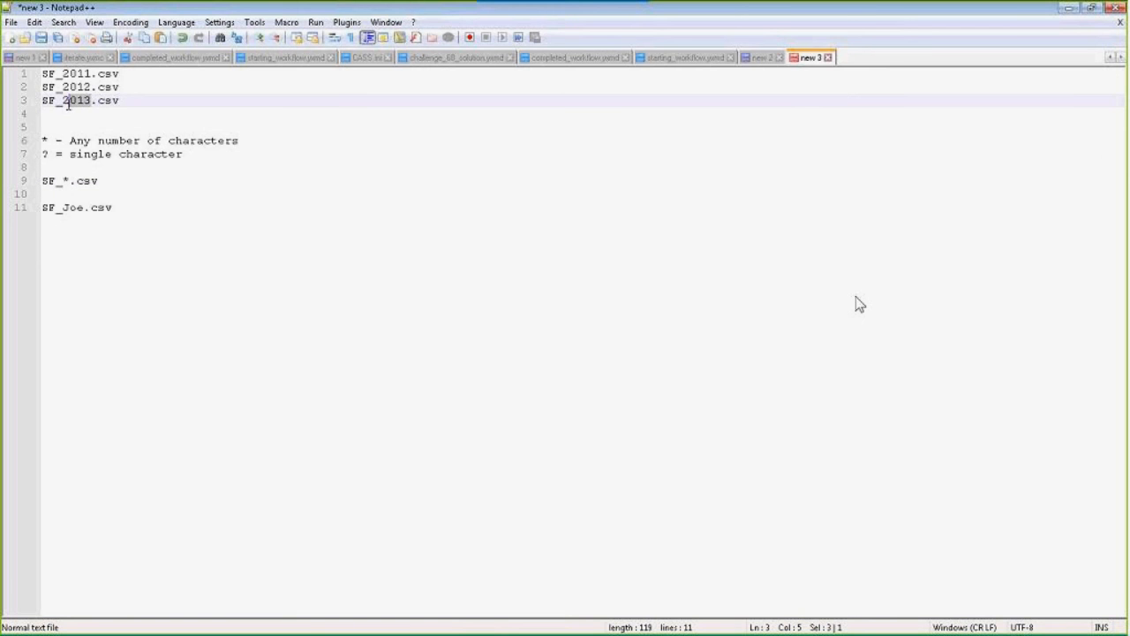
left_click(69, 183)
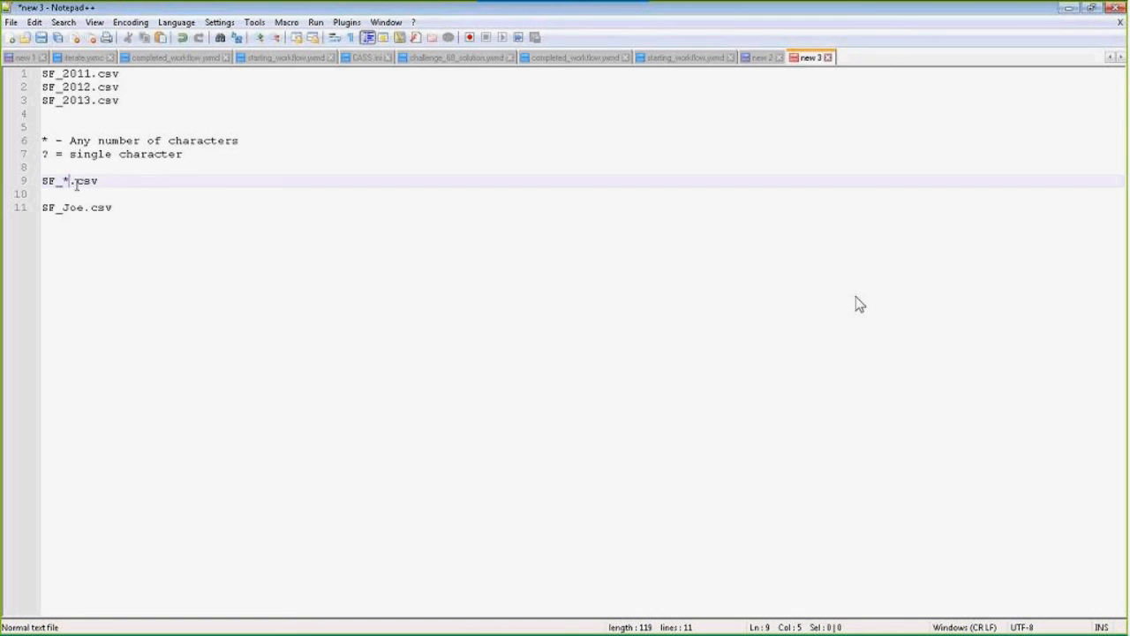
key("BackSpace")
type("????")
left_click_drag(69, 183, 85, 183)
Append an M to the first name in the example file name, and highlight the * note and the listed file names.
left_click(86, 209)
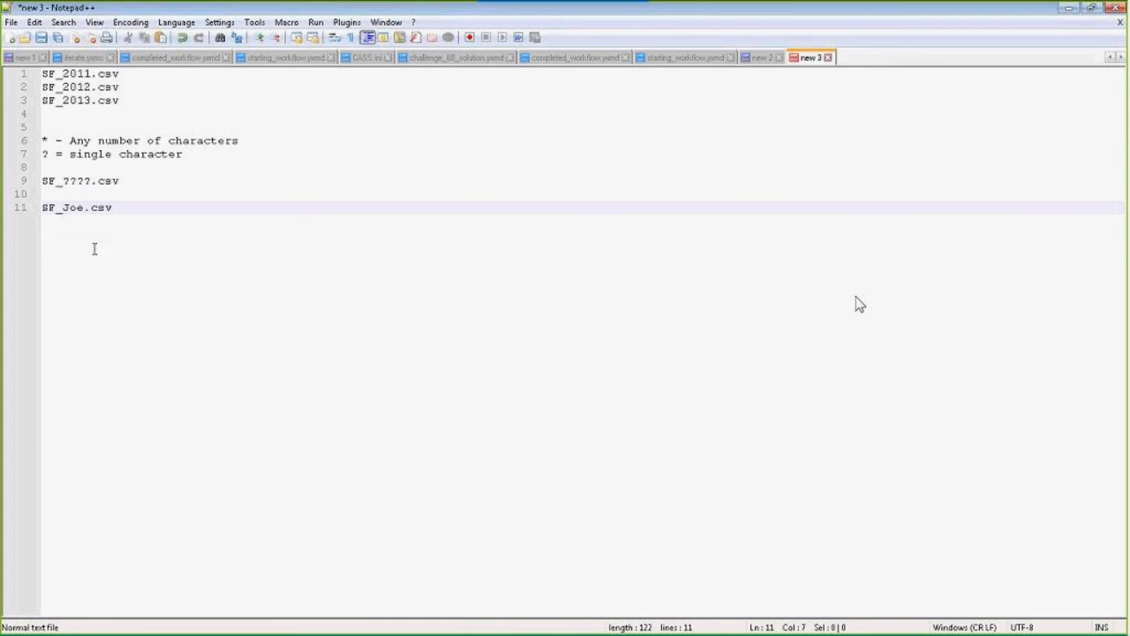
type("M")
left_click_drag(133, 215, 25, 218)
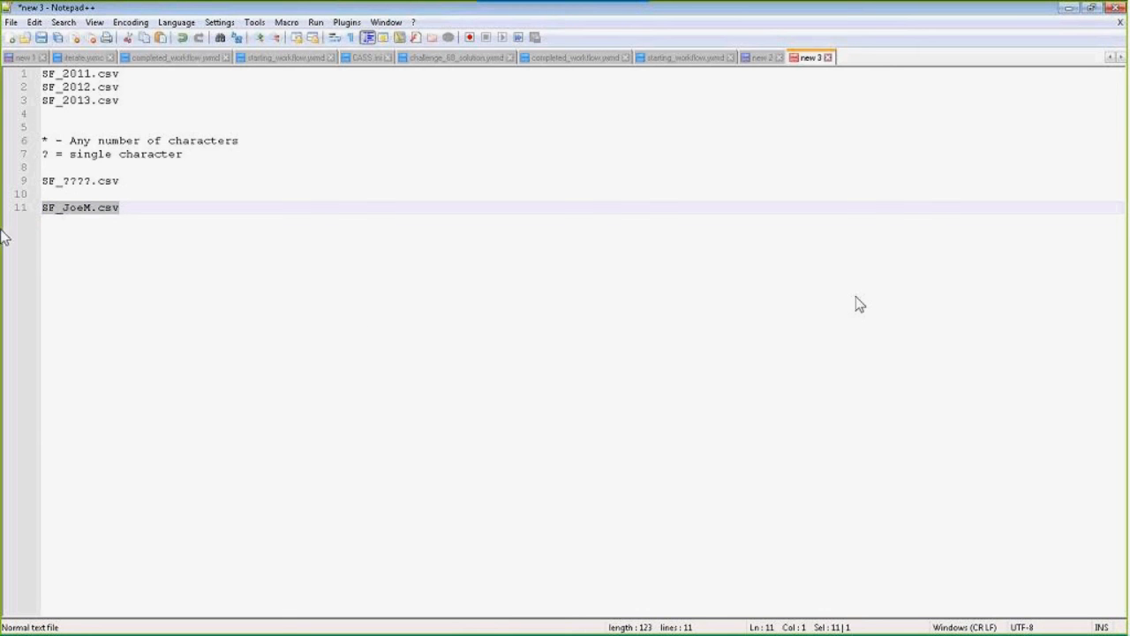
left_click_drag(49, 143, 43, 144)
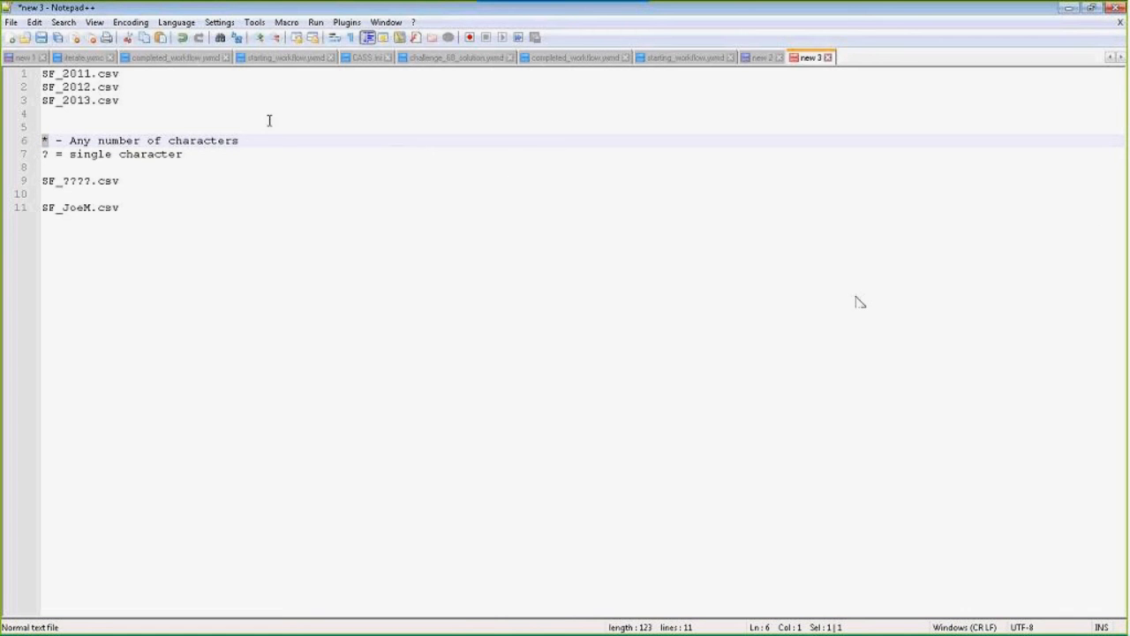
left_click_drag(131, 71, 60, 73)
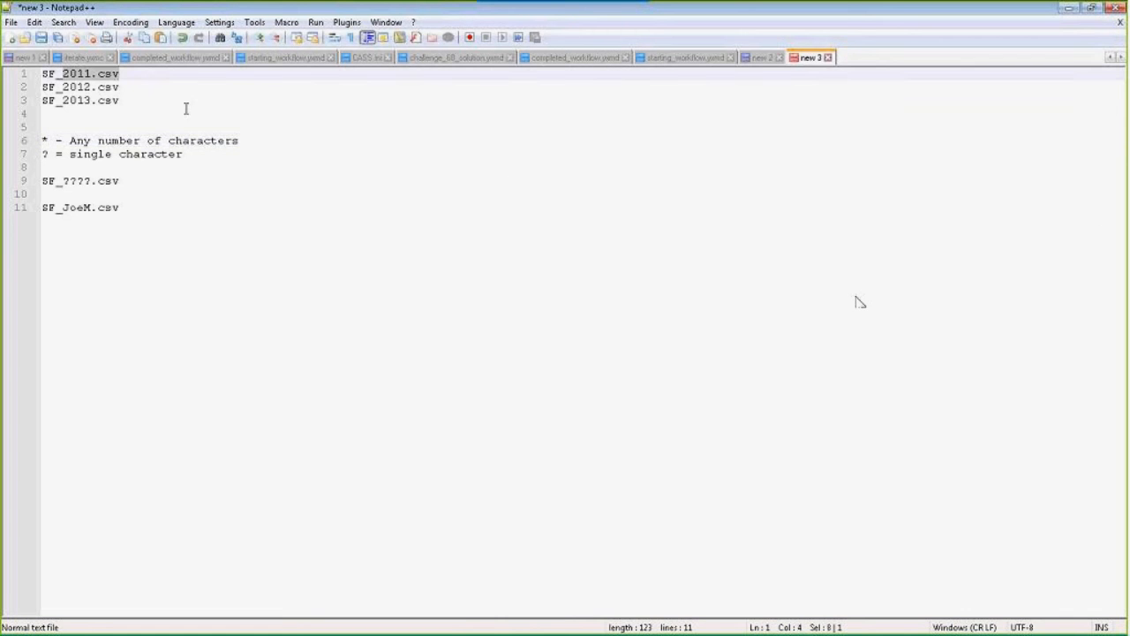
left_click_drag(169, 88, 62, 73)
Switch to Alteryx Designer and connect the Input Data tool to san-francisco-2011.csv in the SF_Data folder.
left_click(1070, 10)
left_click(529, 223)
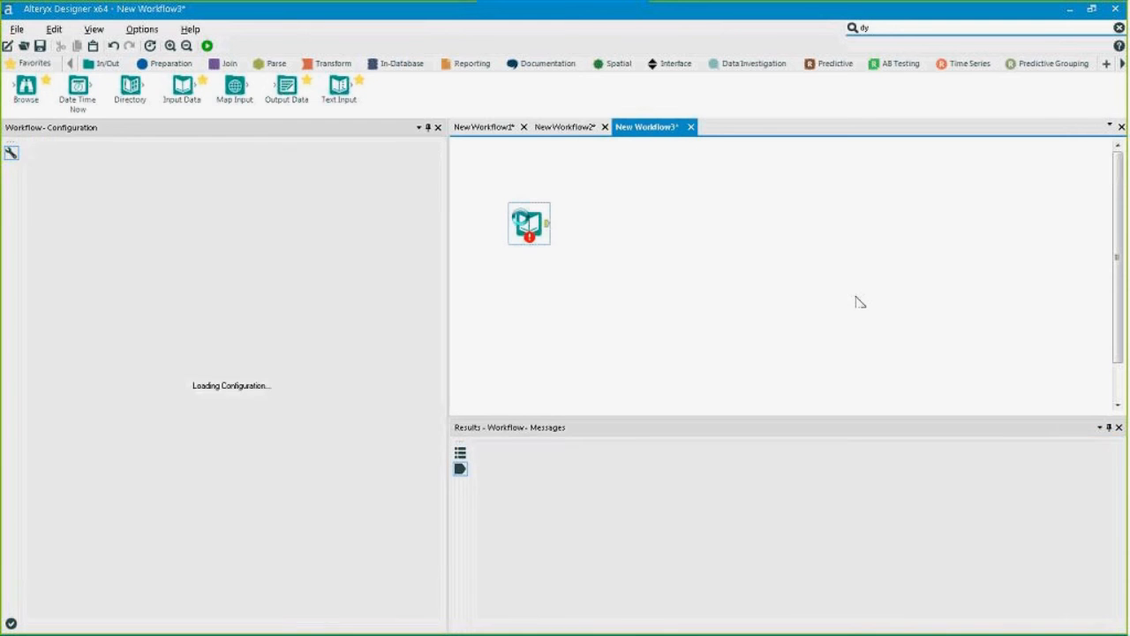
left_click(426, 164)
left_click(41, 184)
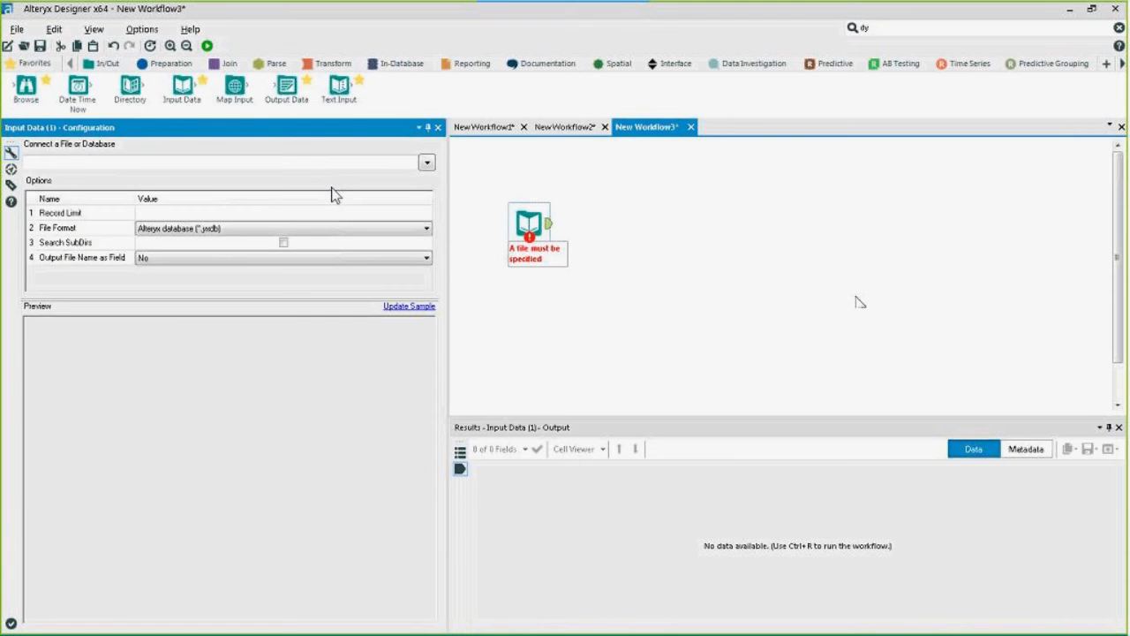
double_click(206, 151)
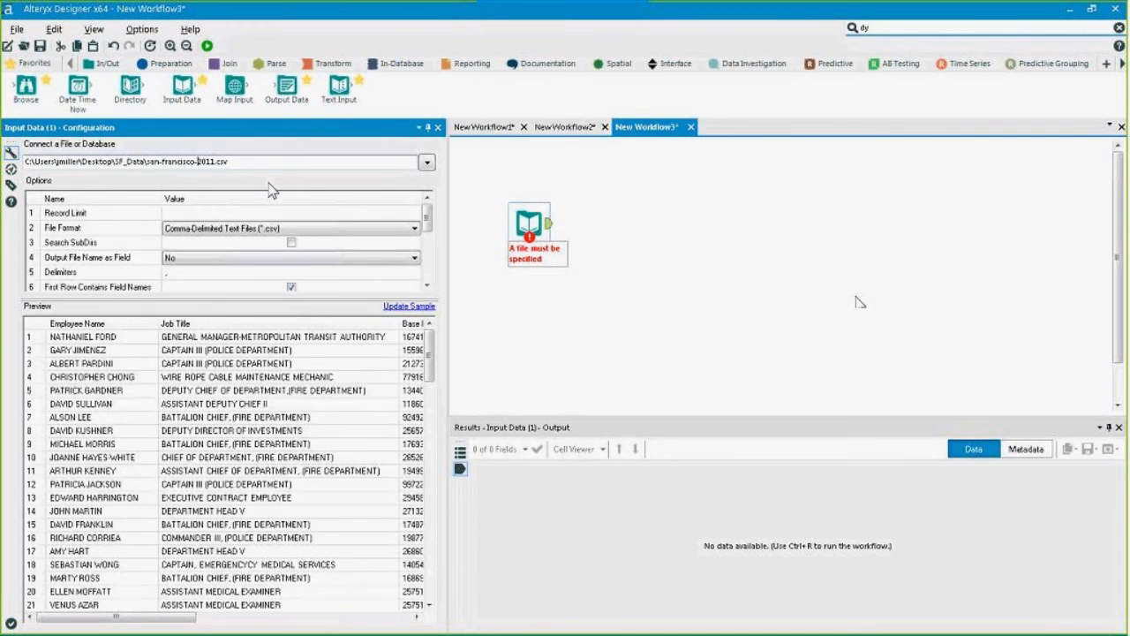
Replace 2011 in the input file path with ???? to form san-francisco-????.csv, and run the workflow.
key("BackSpace")
key("BackSpace")
key("BackSpace")
key("BackSpace")
type("????")
left_click(856, 301)
key("ctrl+r")
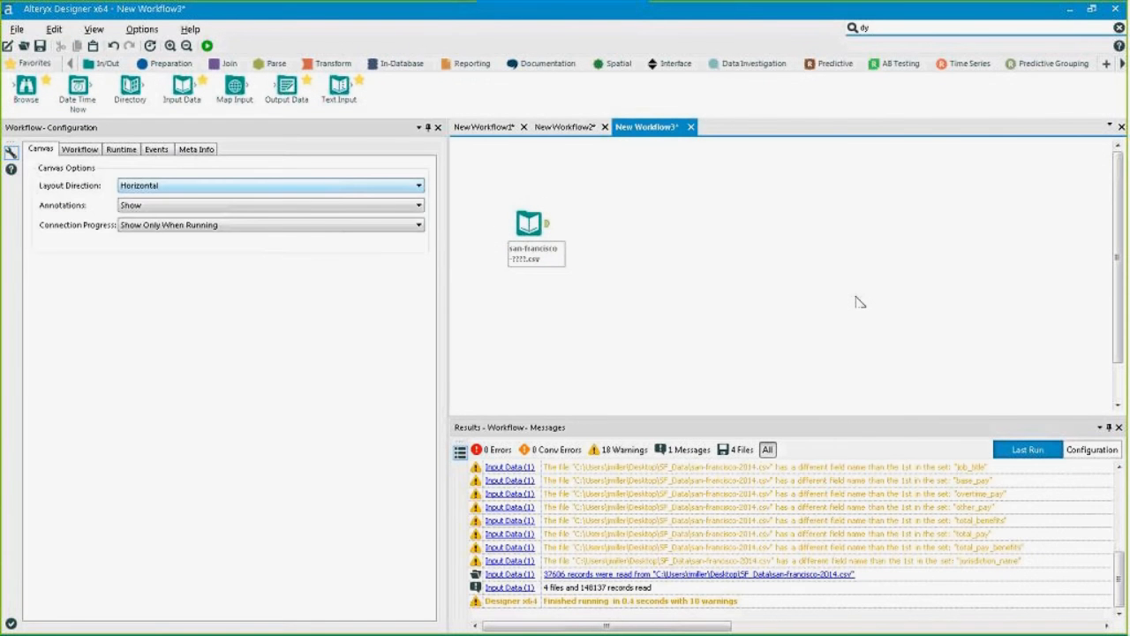
Review the run messages for the files read and the field name warnings on the 2013 and 2014 files.
scroll(766, 548, "up", 5)
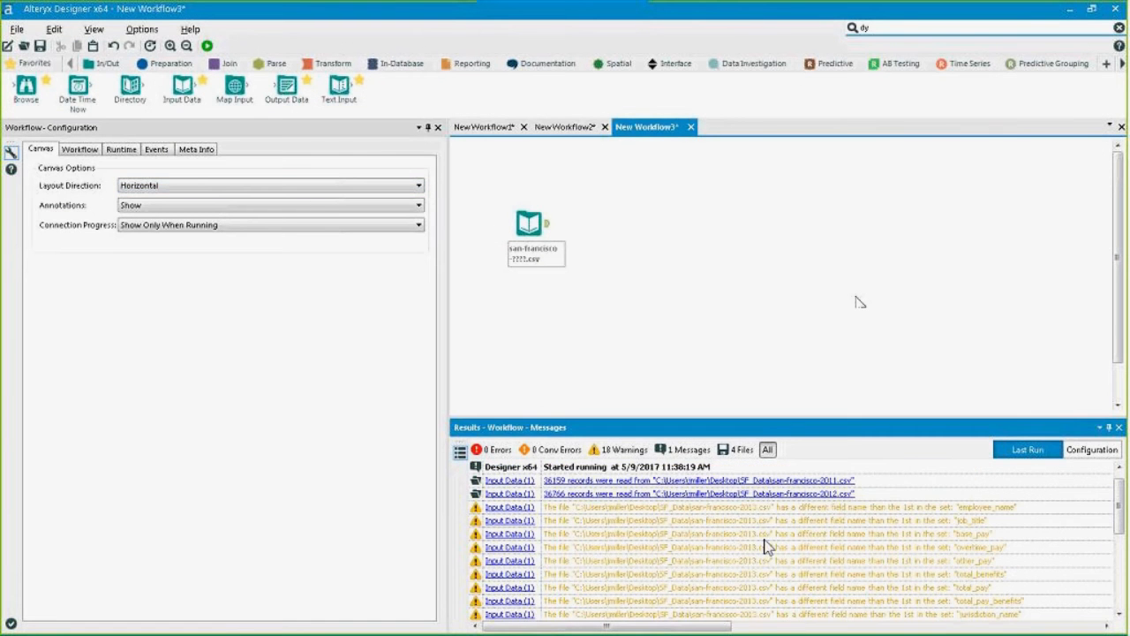
scroll(868, 518, "down", 5)
scroll(856, 519, "up", 5)
left_click_drag(958, 510, 977, 591)
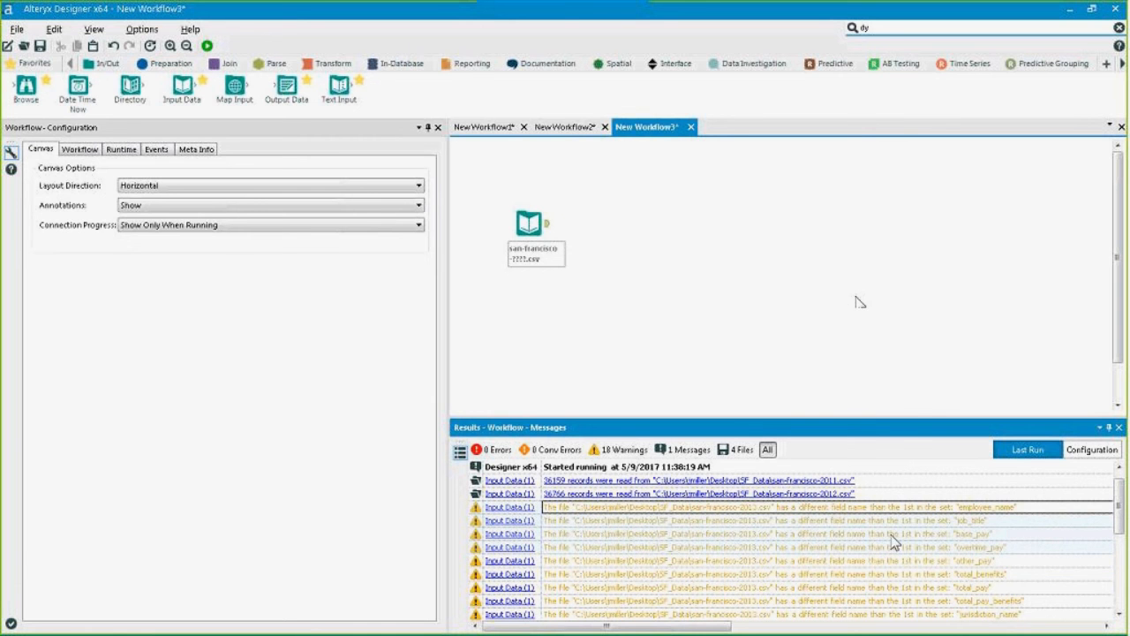
scroll(815, 558, "down", 3)
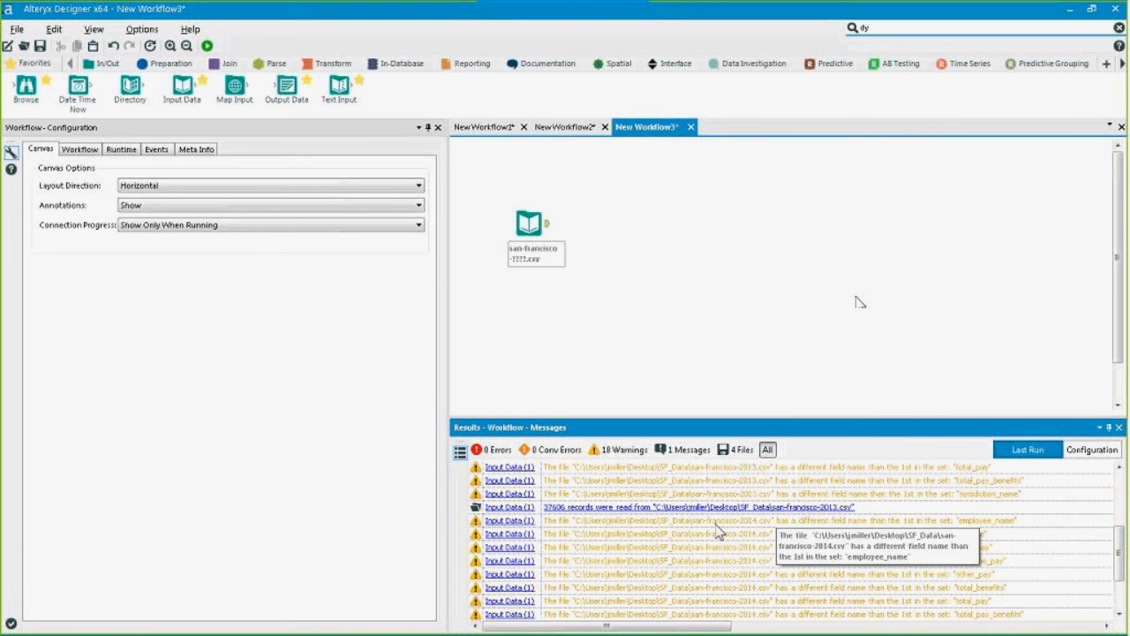
scroll(736, 499, "down", 1)
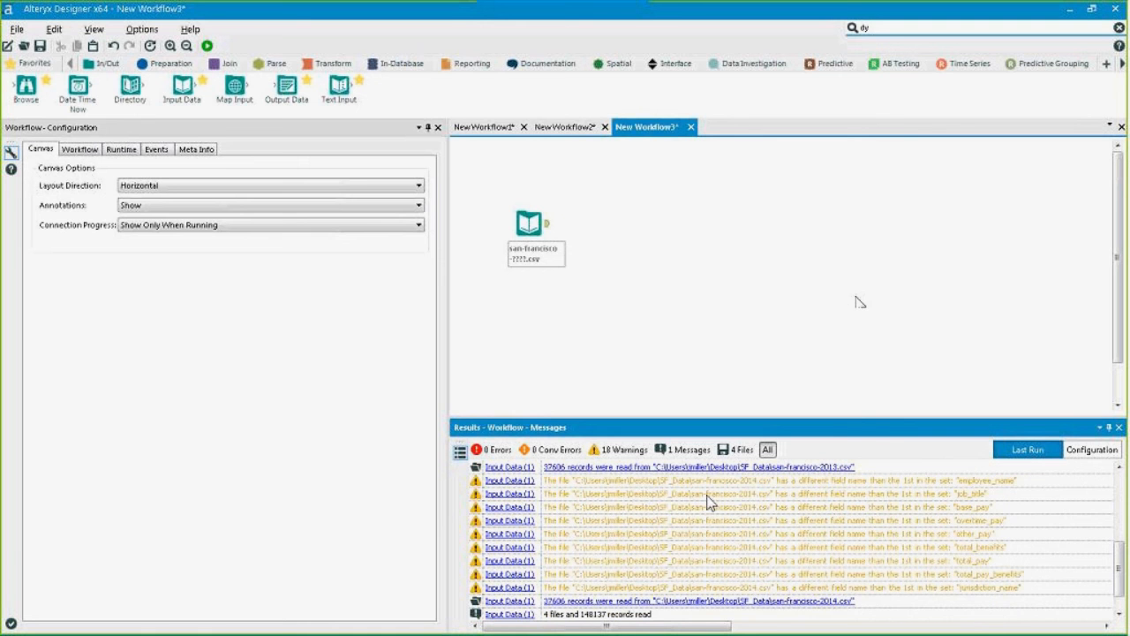
left_click_drag(645, 485, 761, 549)
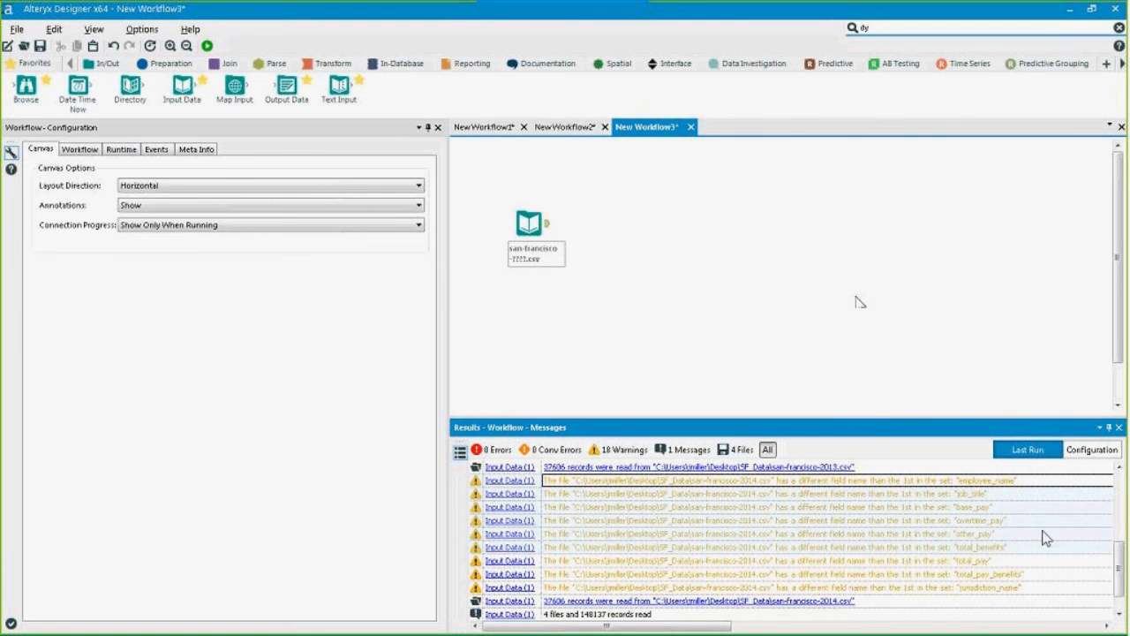
Switch to the SF_Data folder, open san-francisco-2011.csv in Excel and autofit the Employee Name column.
key("alt+Tab")
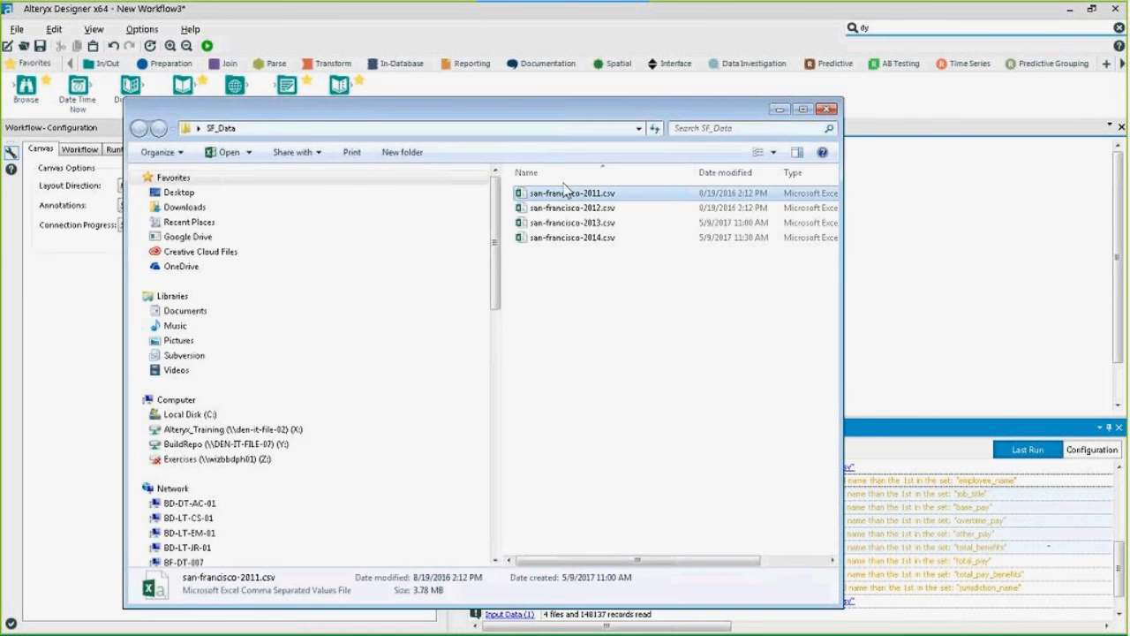
double_click(566, 194)
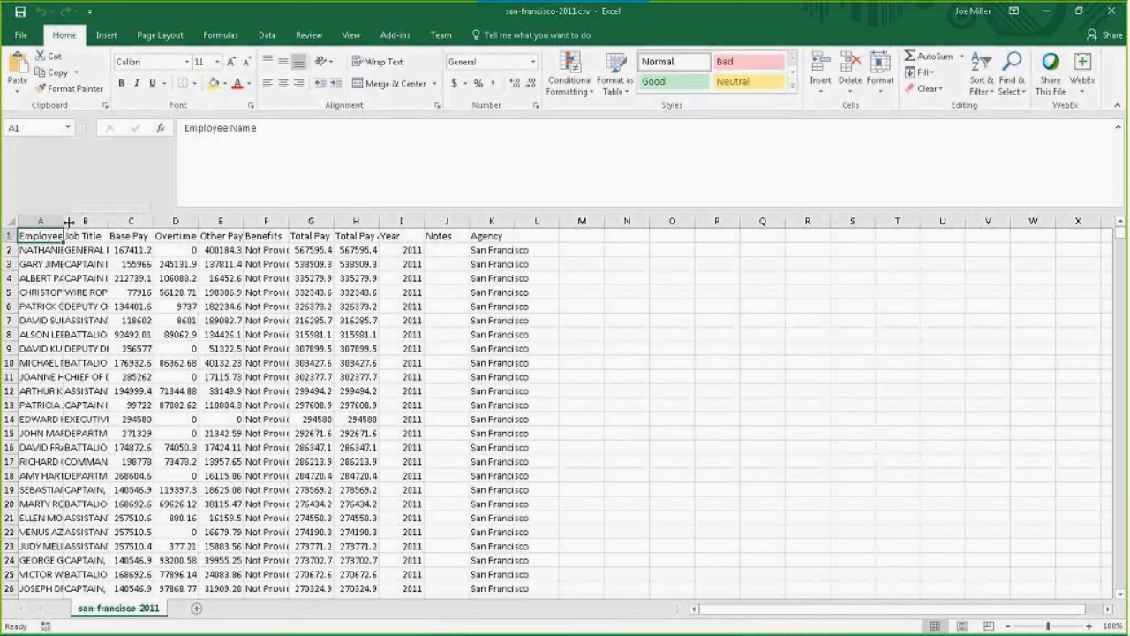
double_click(64, 221)
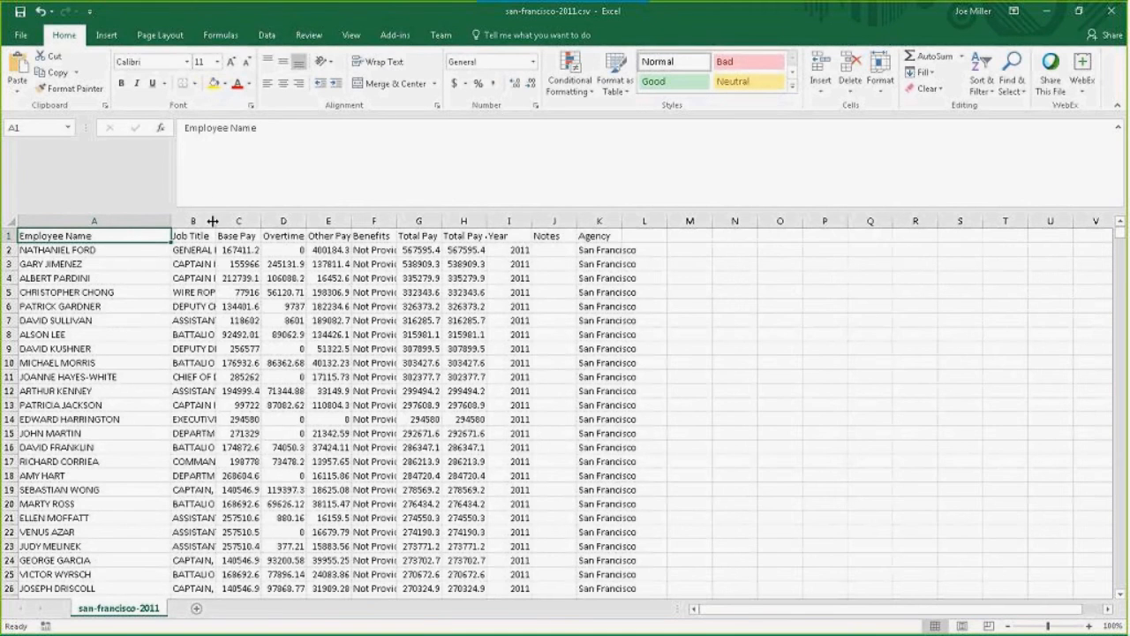
Open san-francisco-2013.csv from the SF_Data folder and compare its column headers with those in san-francisco-2011.csv.
left_click_drag(215, 221, 238, 222)
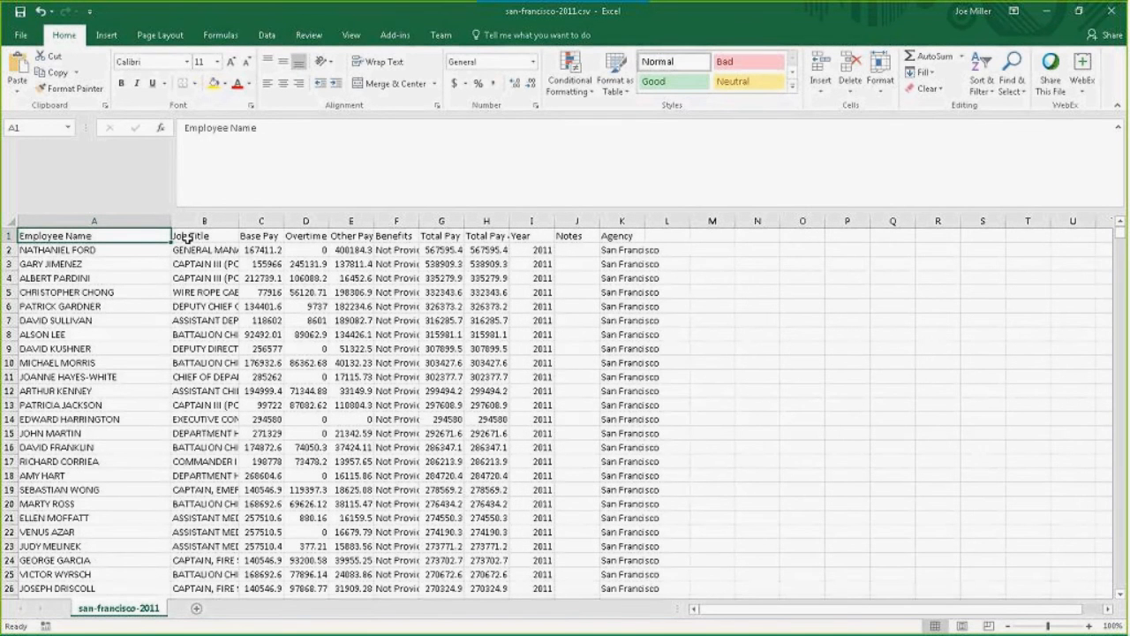
left_click(1048, 16)
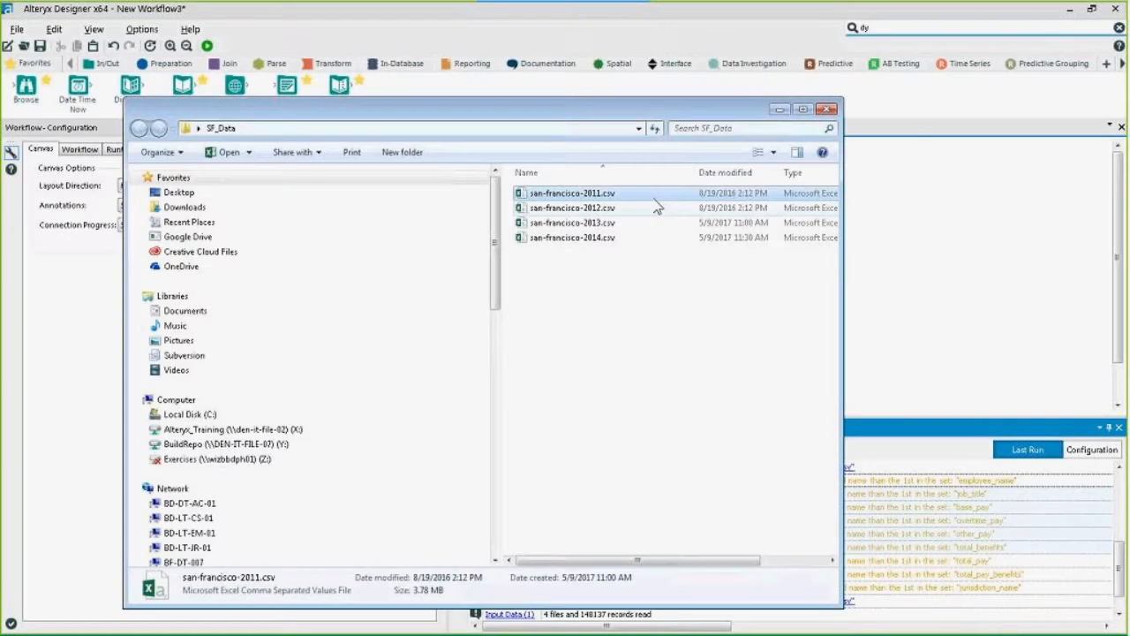
double_click(542, 222)
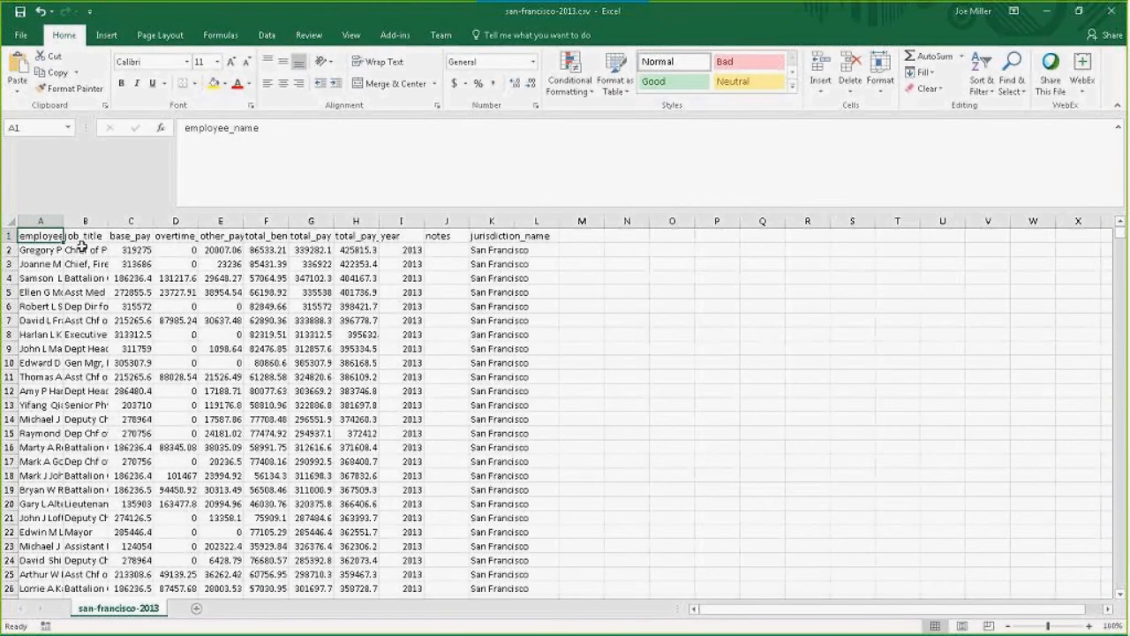
double_click(63, 220)
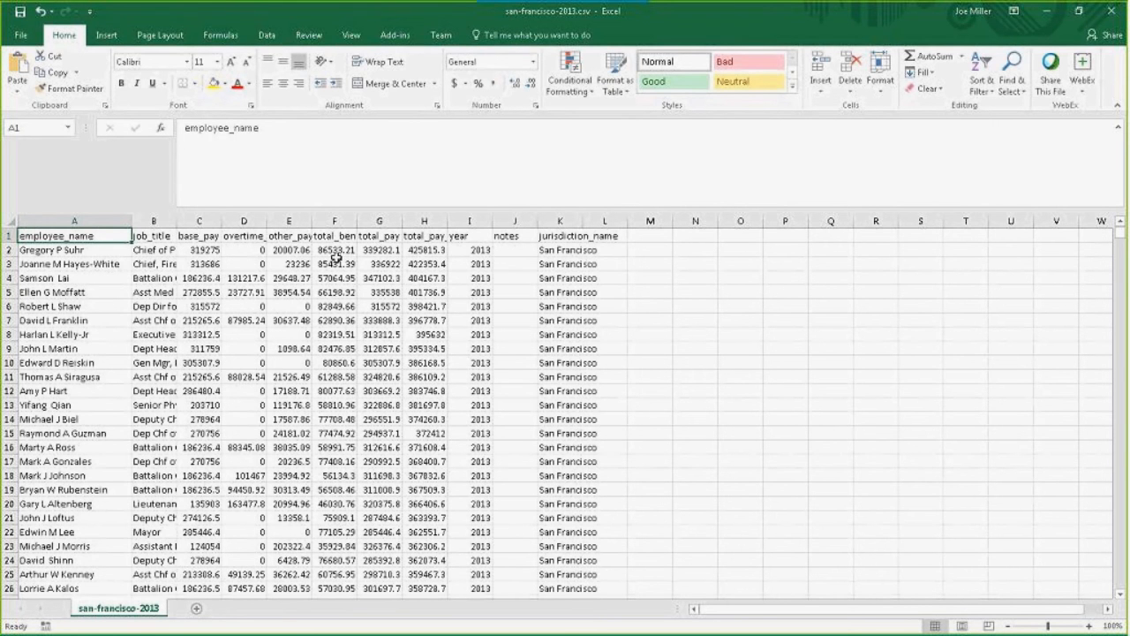
left_click_drag(937, 20, 983, 66)
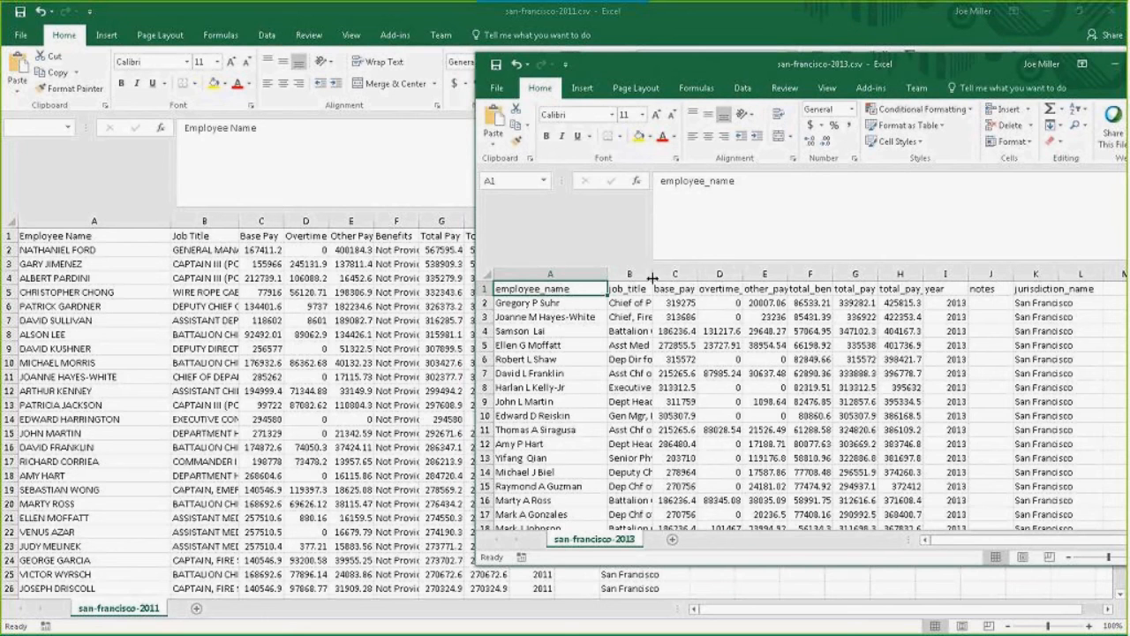
left_click_drag(982, 73, 702, 110)
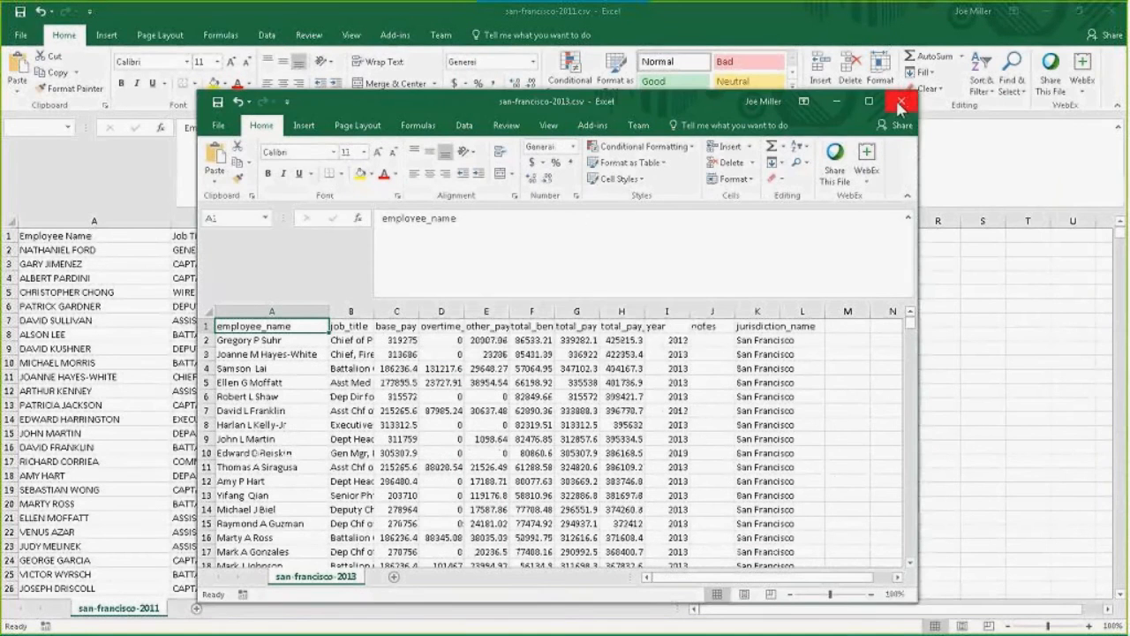
Close the 2013 and 2011 workbooks without saving changes and return to Alteryx Designer.
left_click(901, 101)
left_click(563, 342)
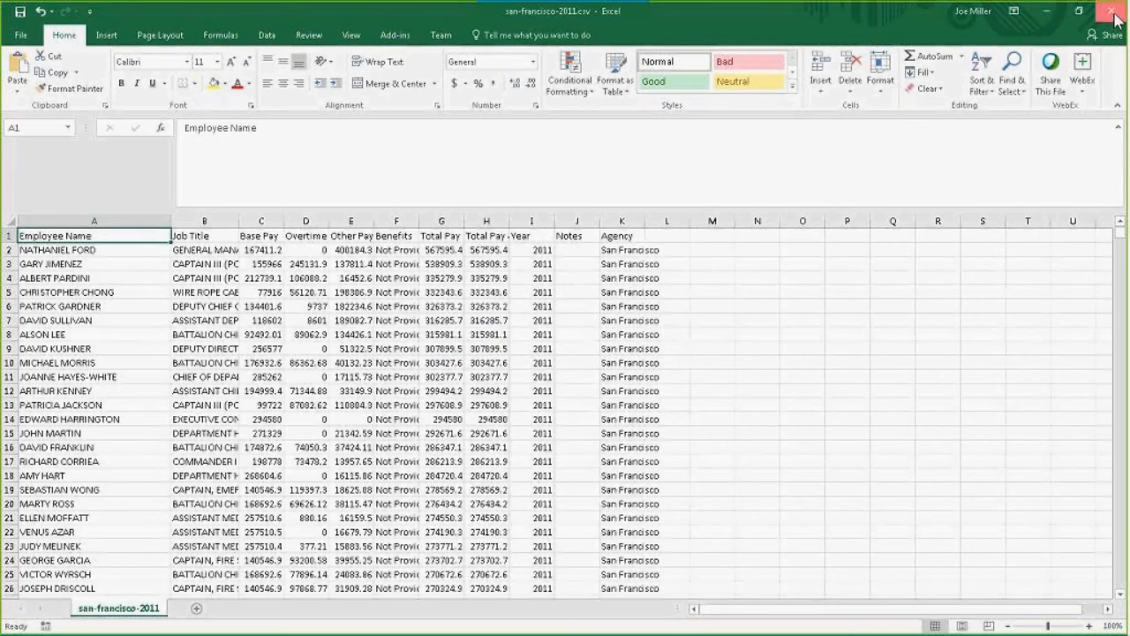
left_click(1114, 10)
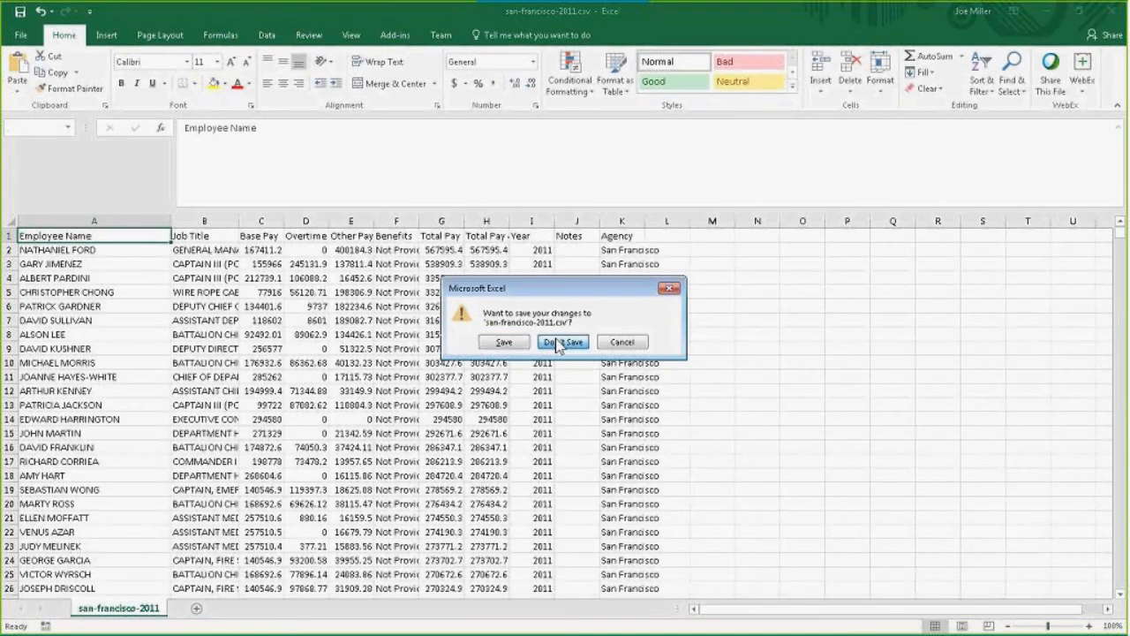
left_click(563, 341)
left_click(1046, 283)
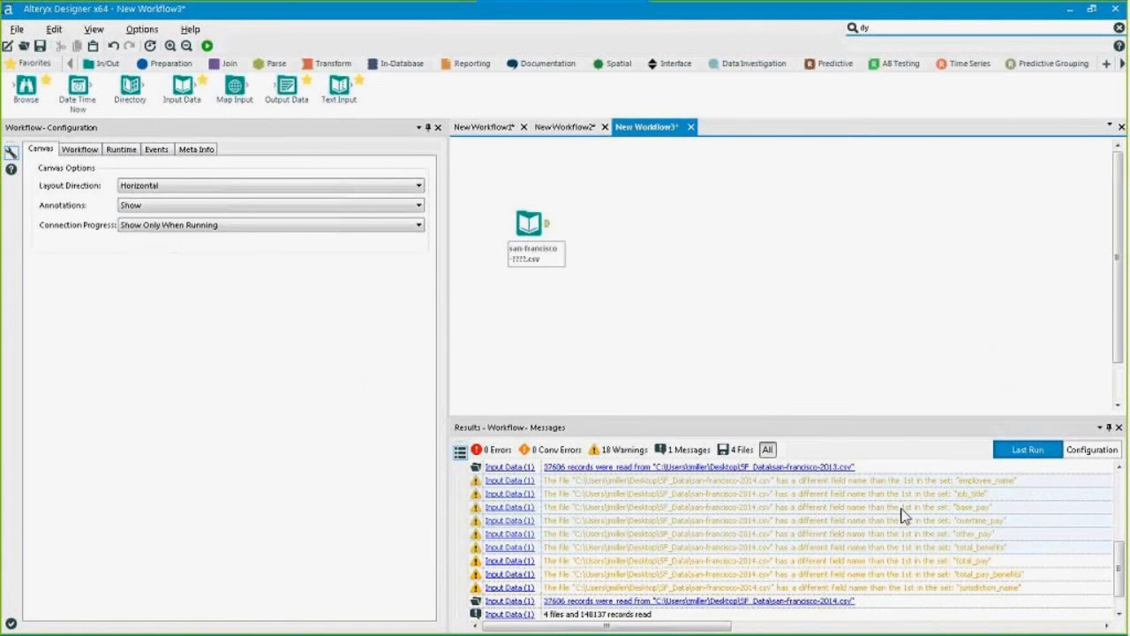
Review the combined records output by the san-francisco-????.csv Input Data tool.
left_click(538, 232)
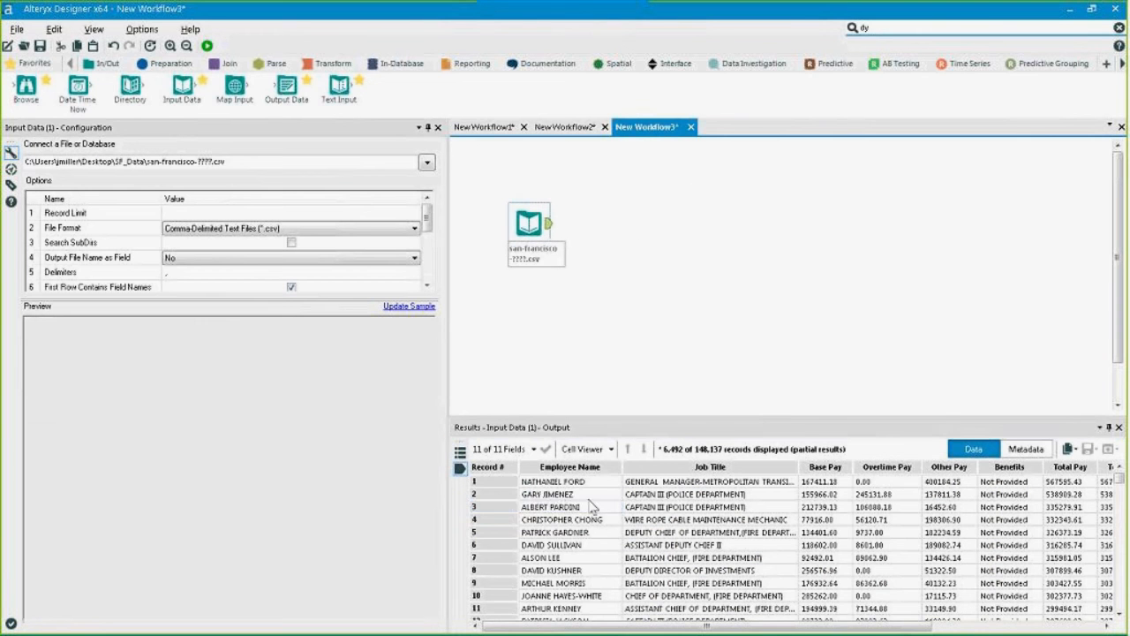
left_click(612, 472)
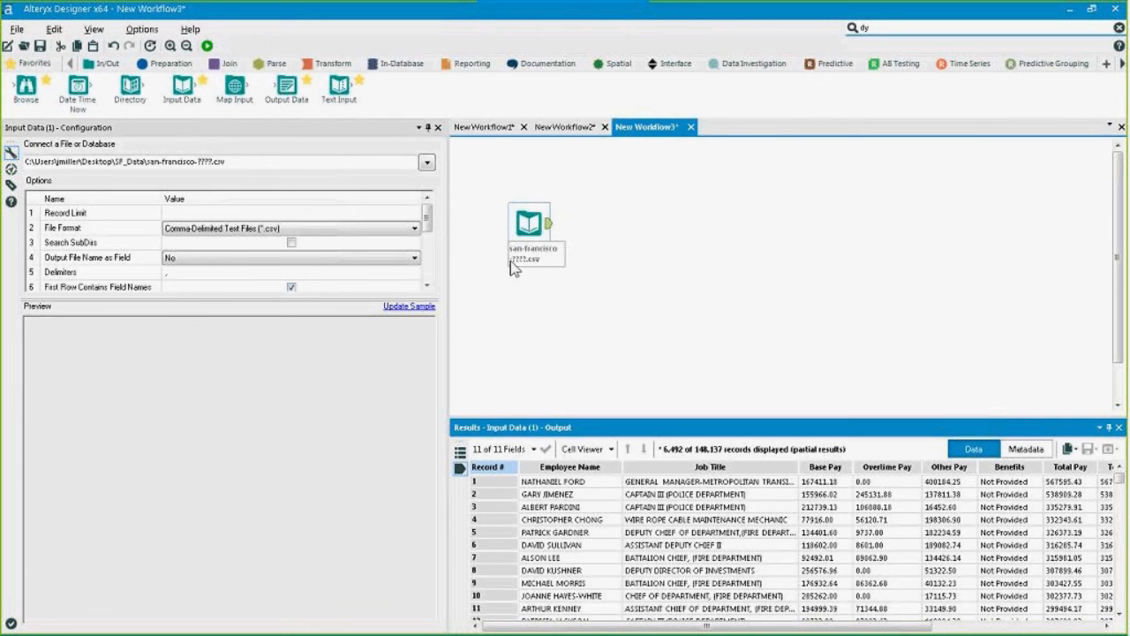
left_click(429, 237)
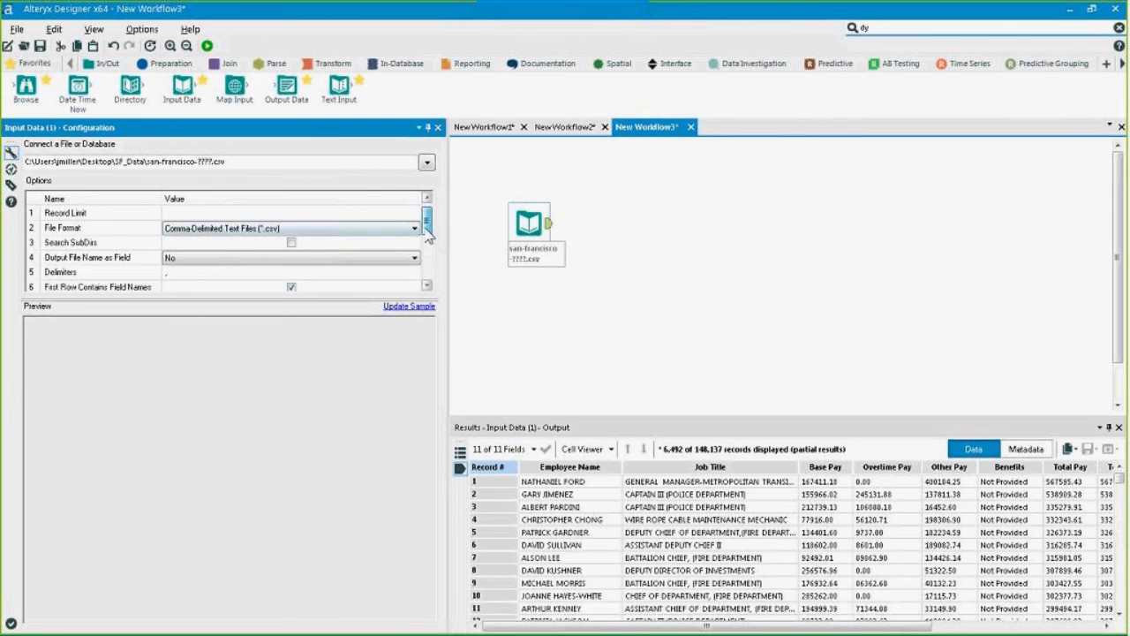
Try enabling Search SubDirs for the Input Data tool, and turn the option off again.
scroll(429, 236, "down", 1)
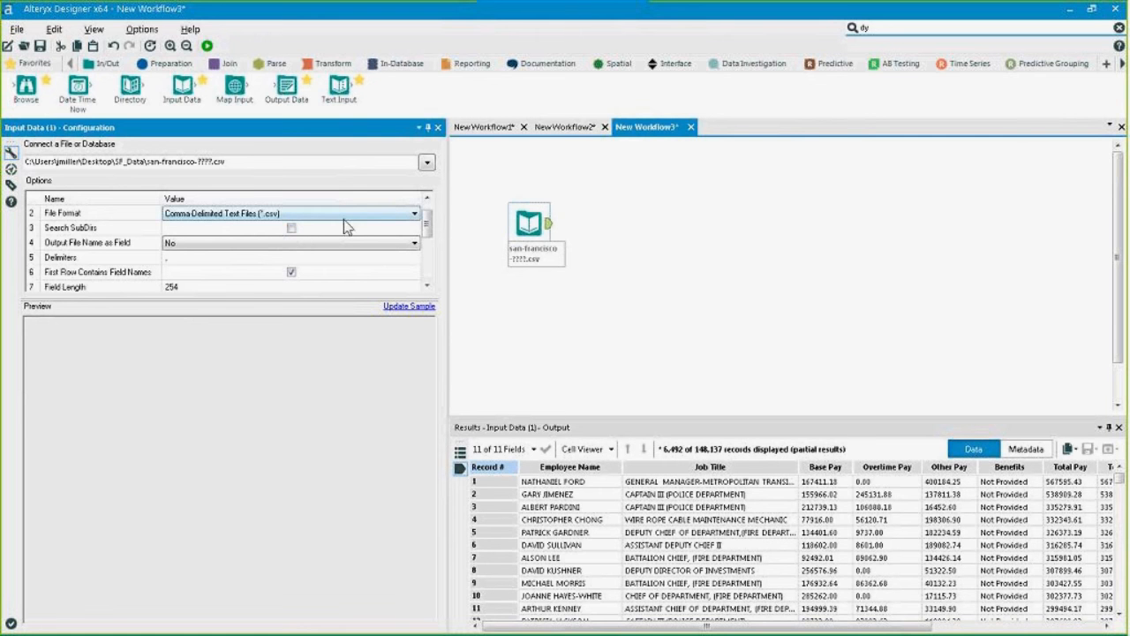
left_click(292, 228)
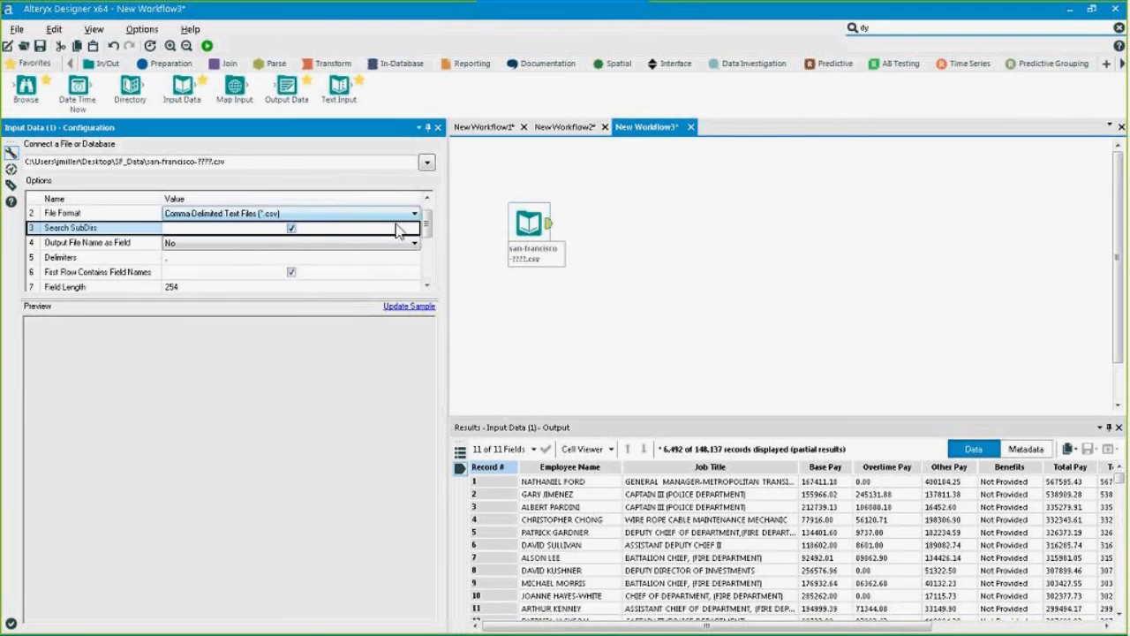
left_click(291, 228)
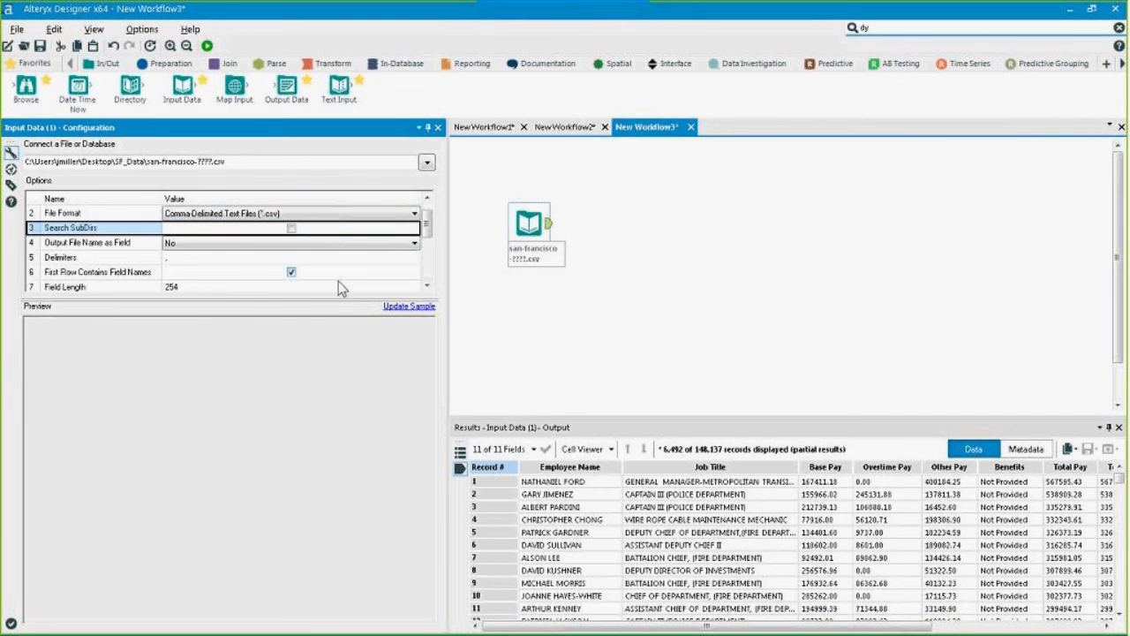
scroll(339, 281, "down", 3)
left_click(694, 285)
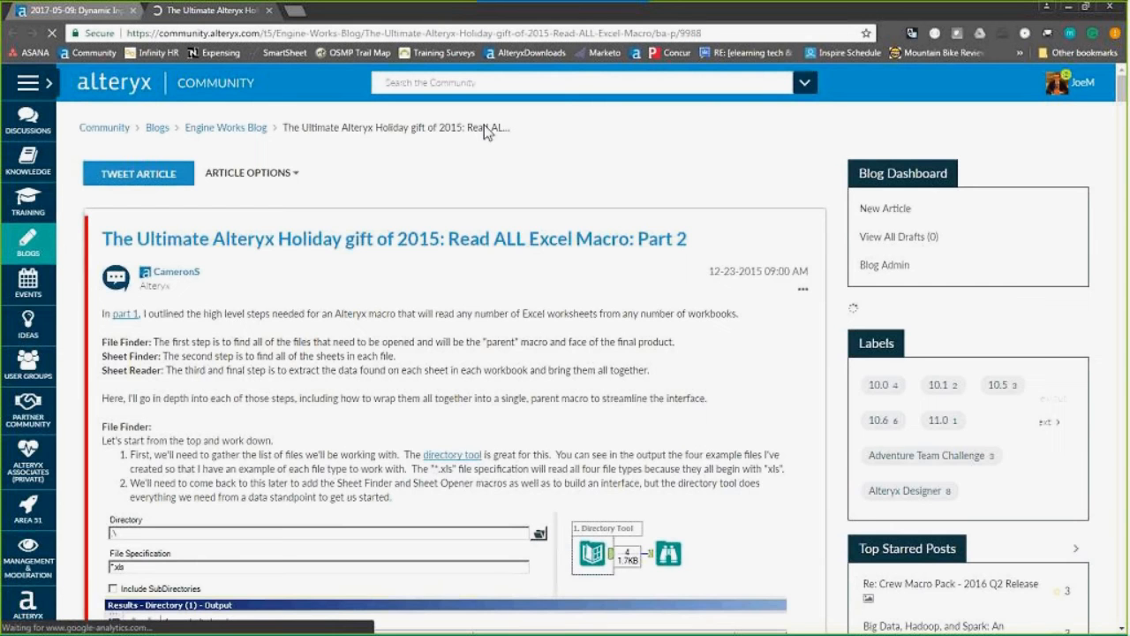
Skim the Alteryx Community article on the Read ALL Excel Macro, Part 2, in the browser and return to Alteryx Designer.
scroll(362, 280, "down", 3)
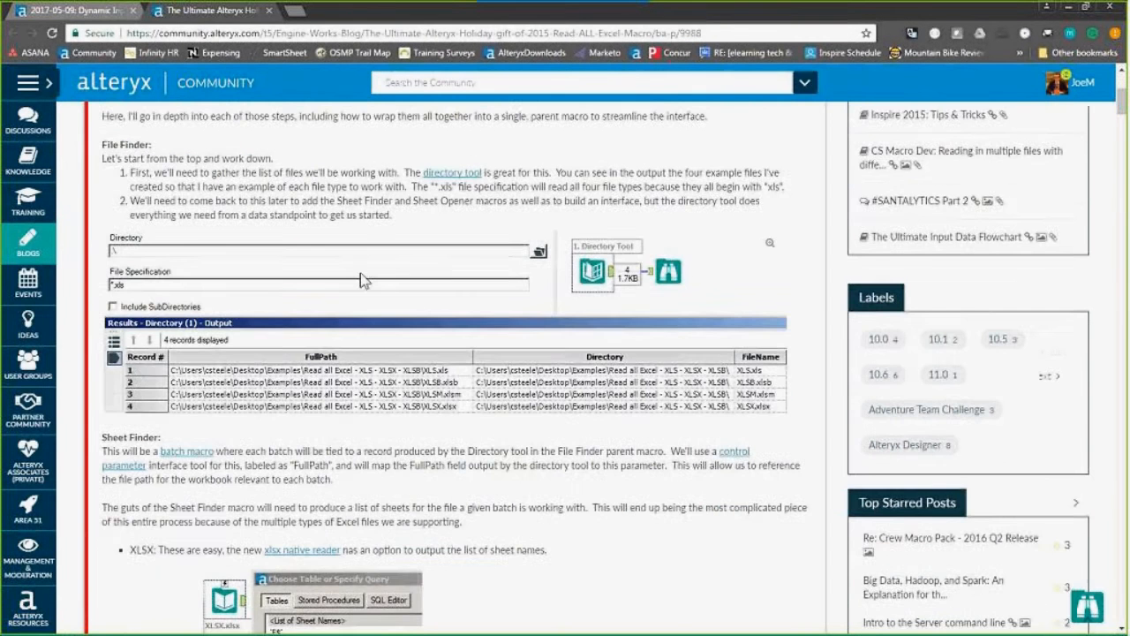
scroll(362, 279, "down", 10)
scroll(245, 408, "up", 3)
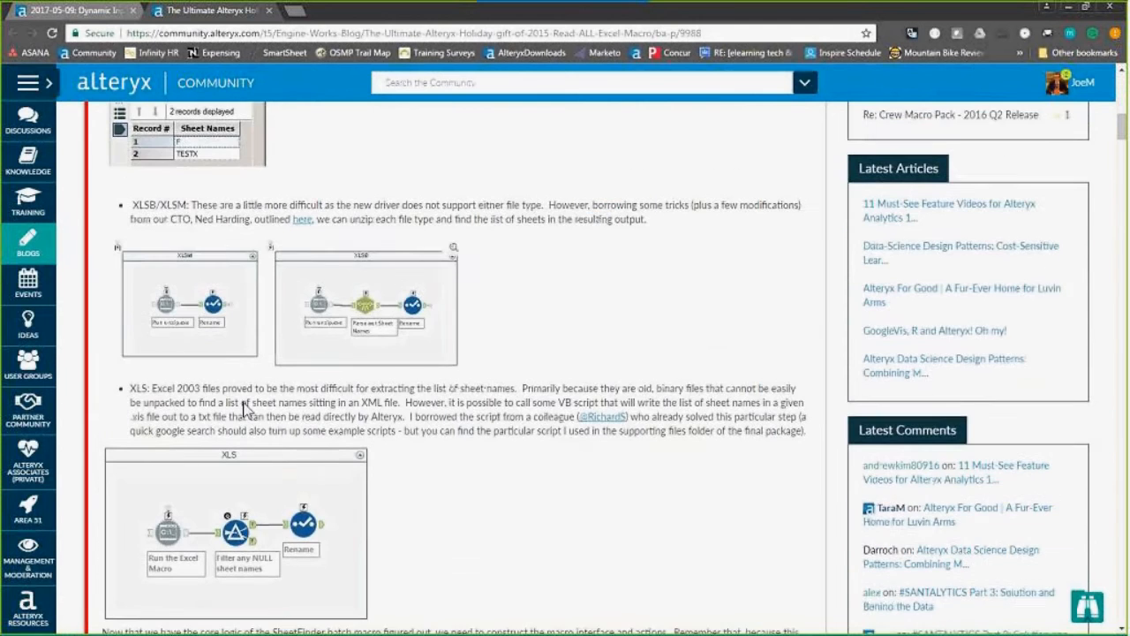
scroll(494, 379, "down", 10)
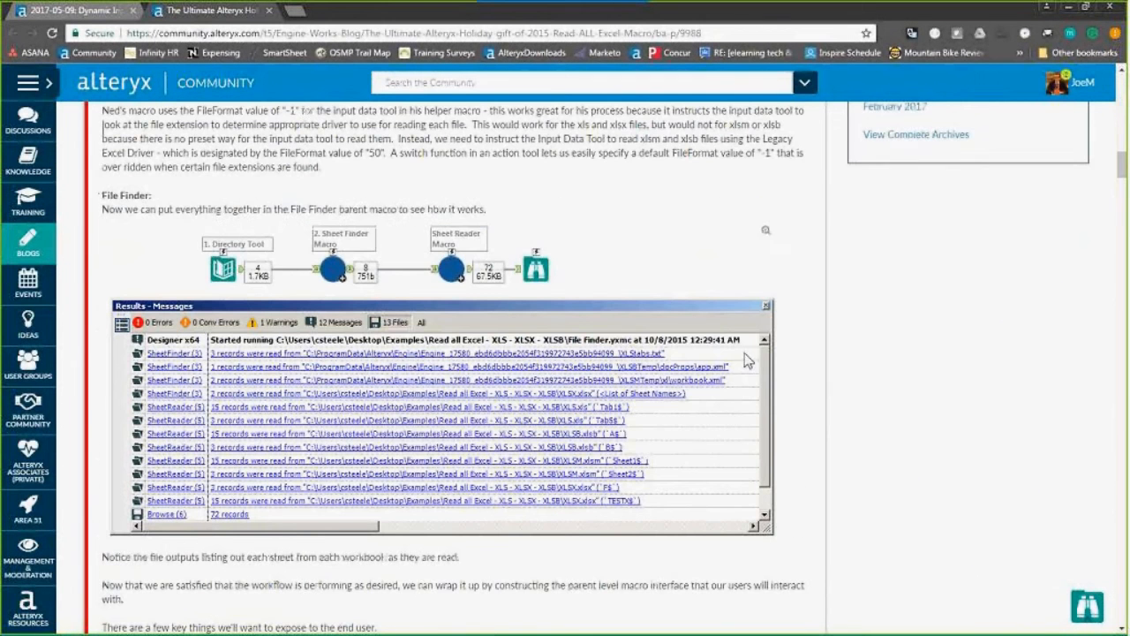
left_click(1068, 8)
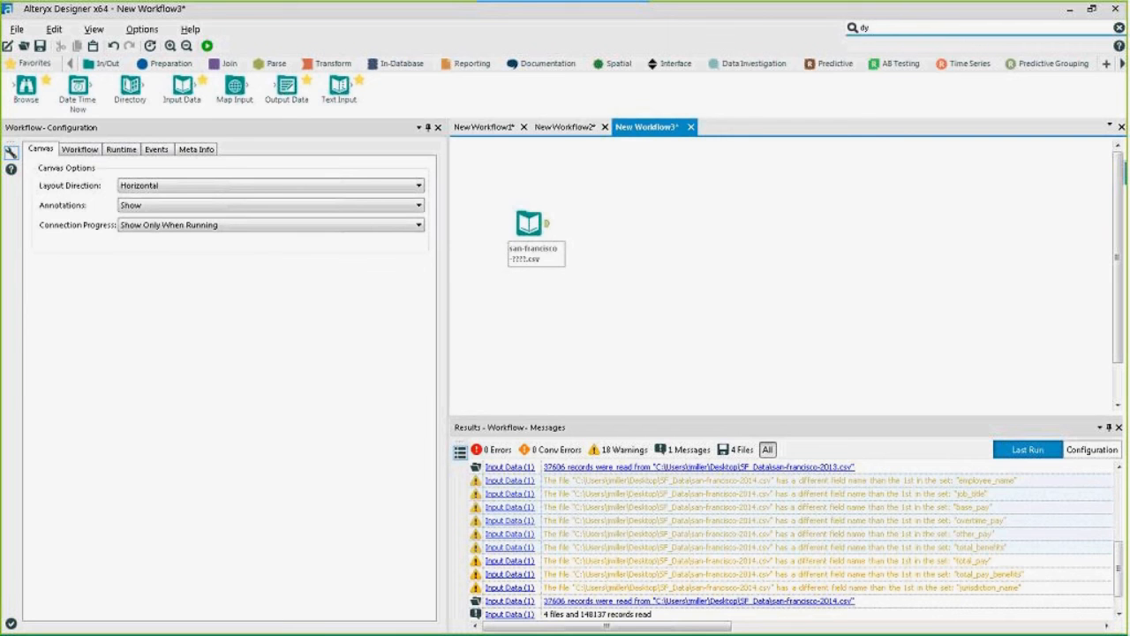
Replace the san-francisco-????.csv Input Data tool on the canvas with a new, unconfigured Input Data tool.
left_click_drag(587, 304, 453, 171)
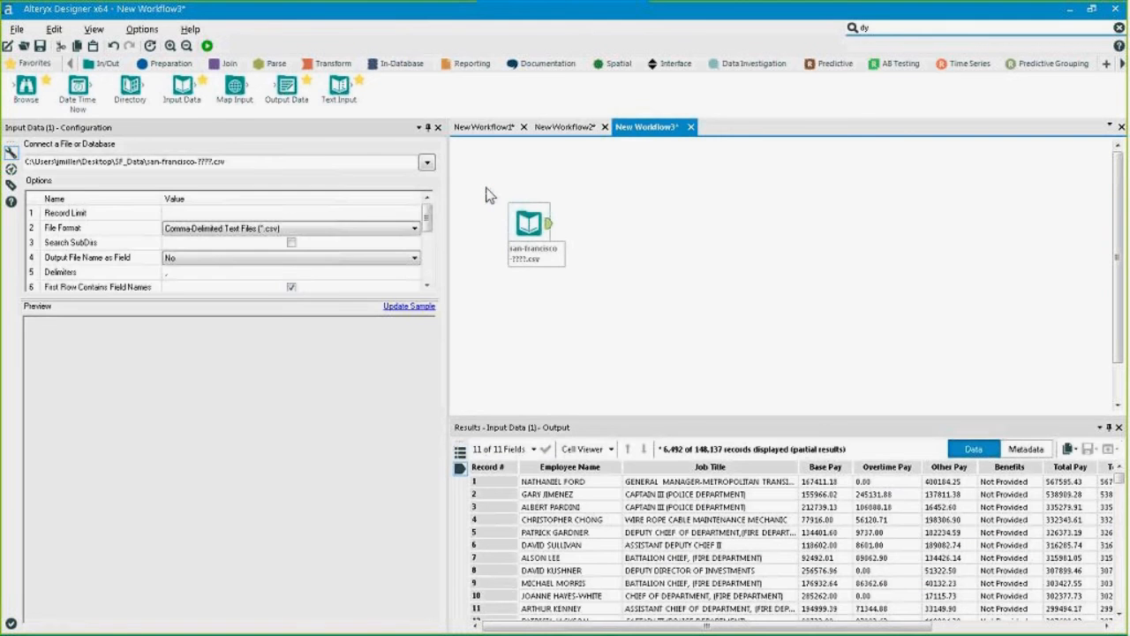
key("Delete")
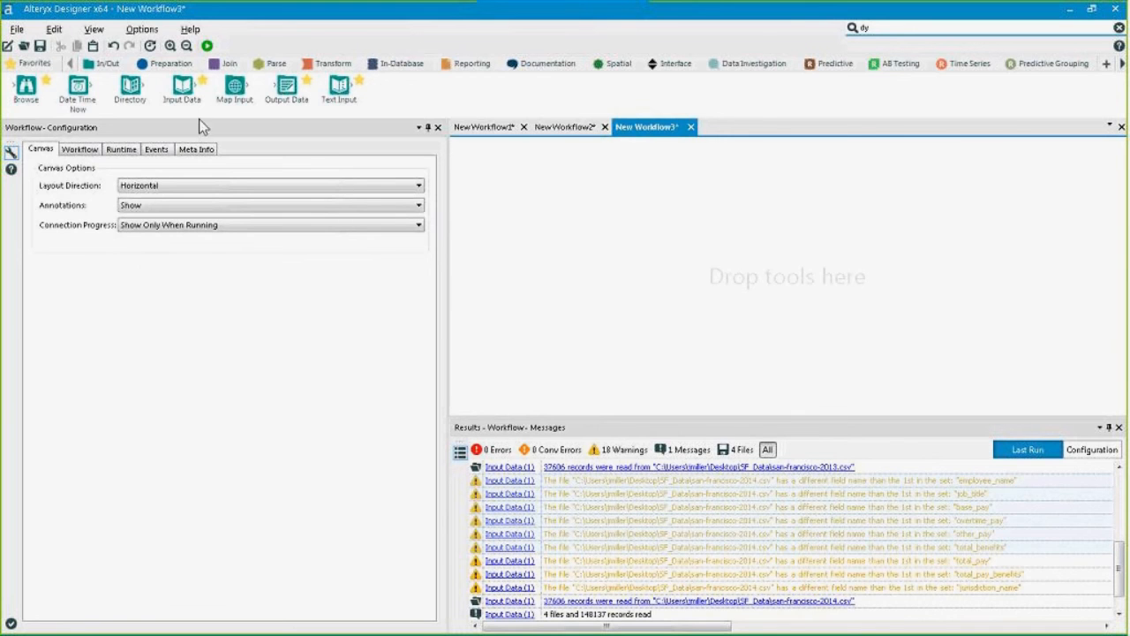
left_click_drag(182, 86, 579, 266)
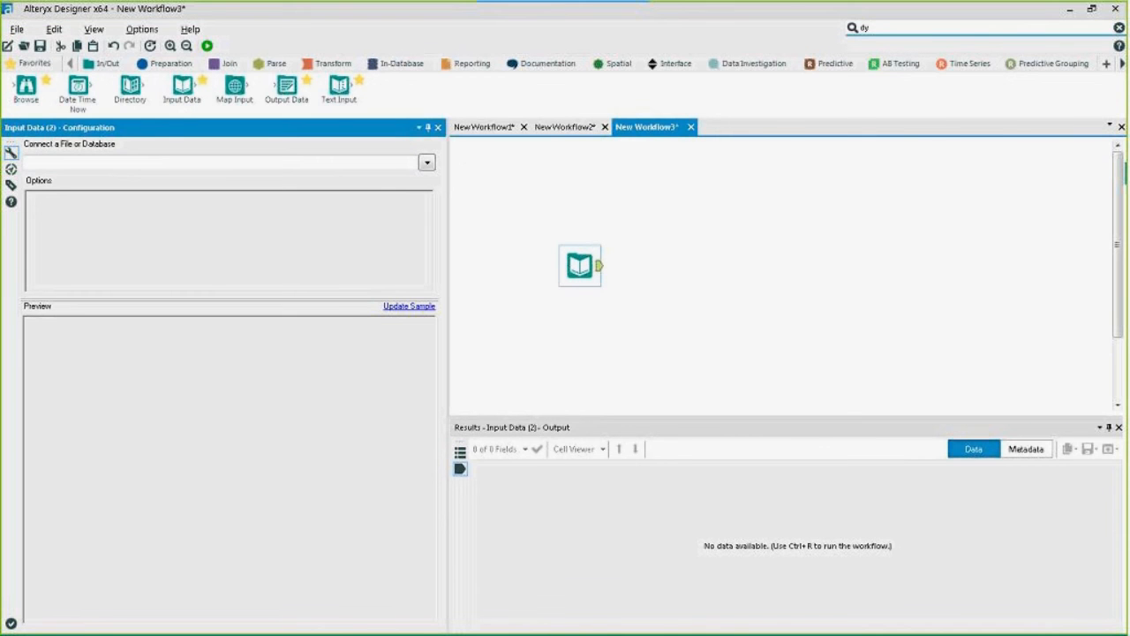
Connect the new Input Data tool to the MS SQL Server Express connection, using the "master"."dbo"."dynamic_input_training" table.
left_click(427, 162)
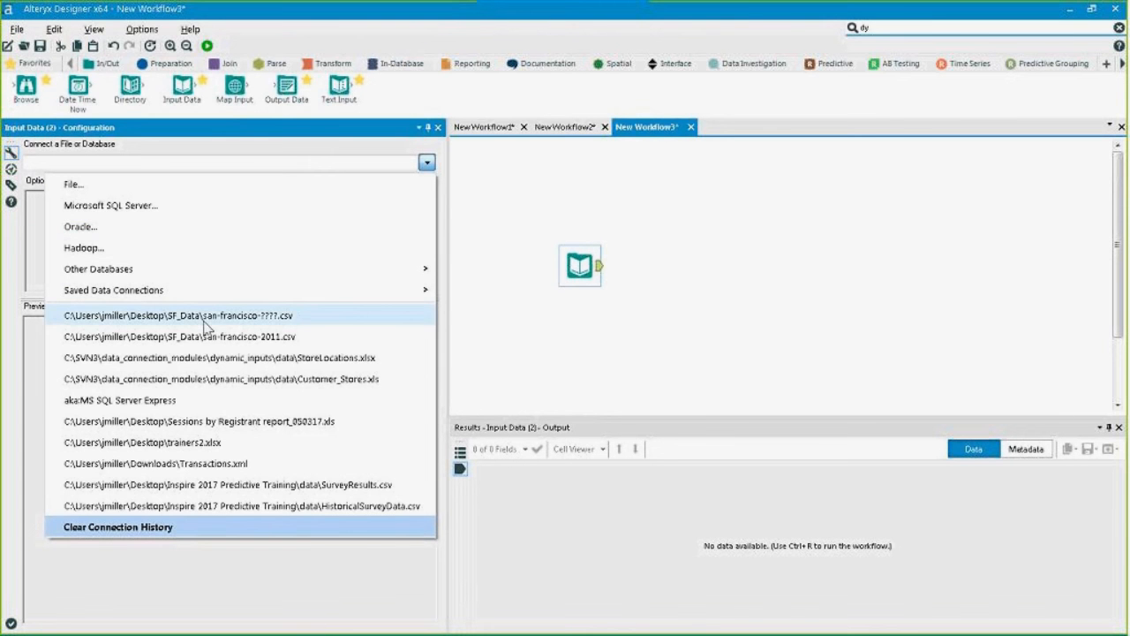
left_click(164, 400)
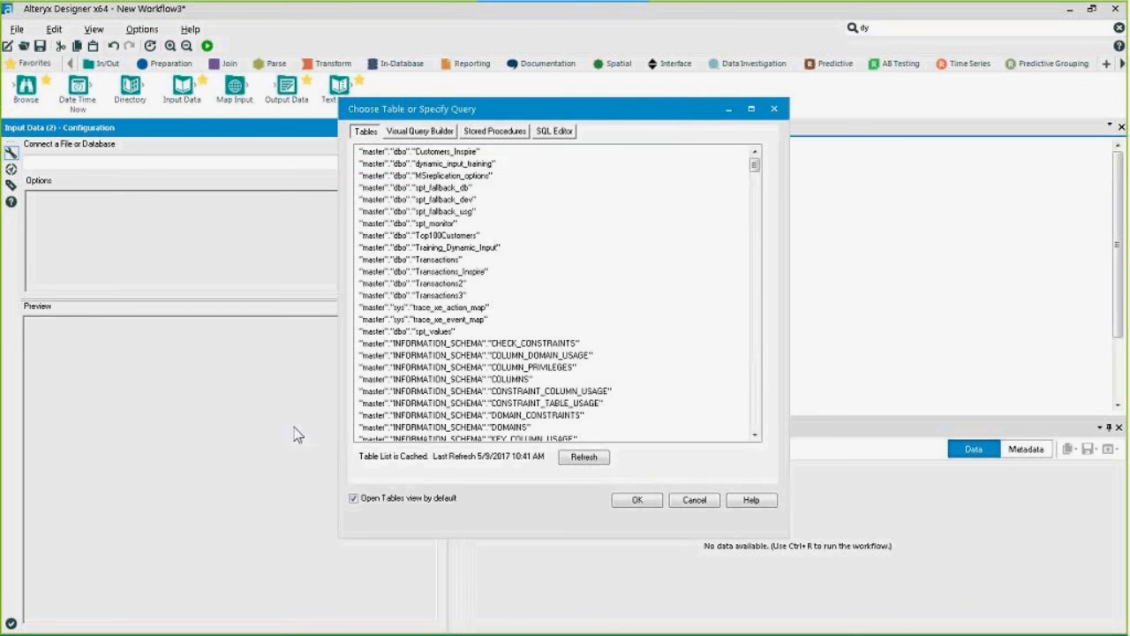
left_click(442, 166)
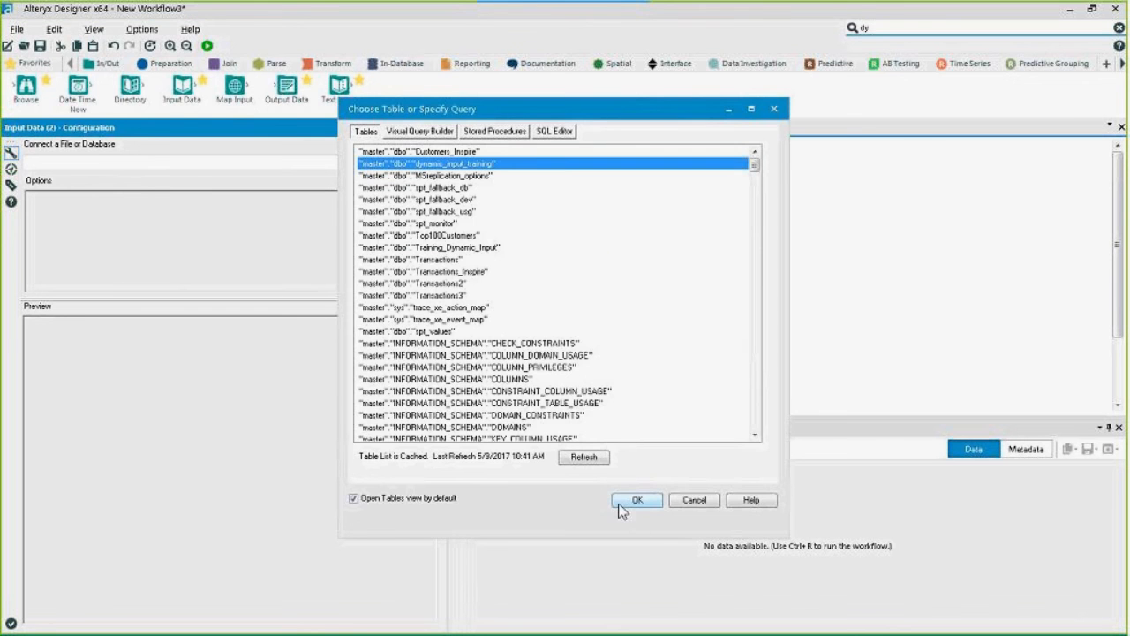
left_click(625, 502)
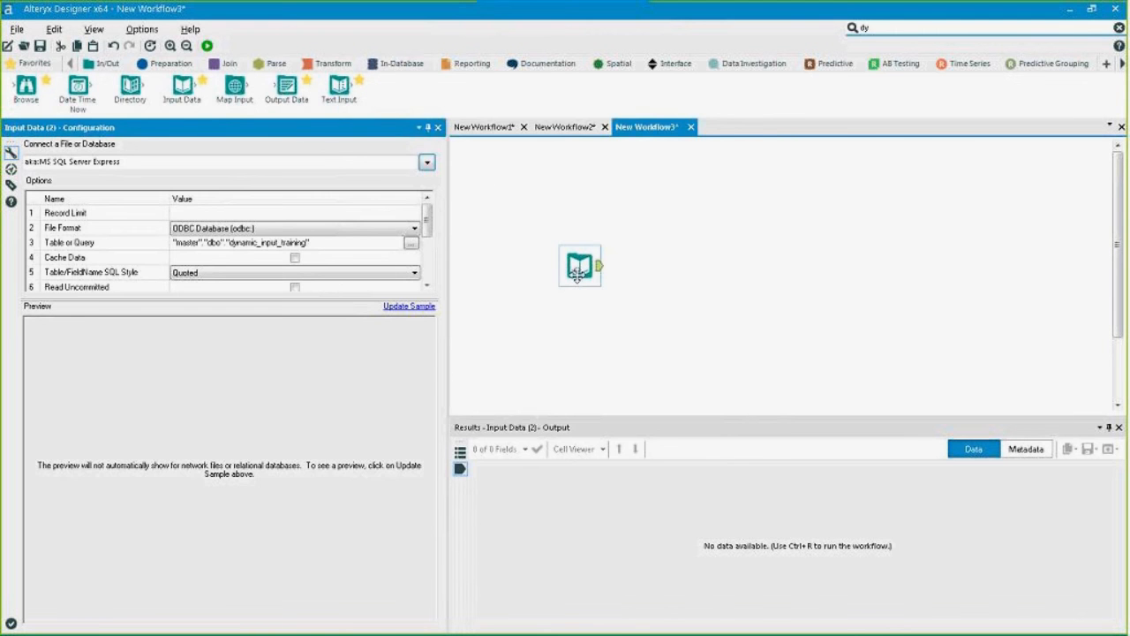
Attach a Browse tool to the Input Data tool and run the workflow.
left_click(581, 268)
key("ctrl+shift+b")
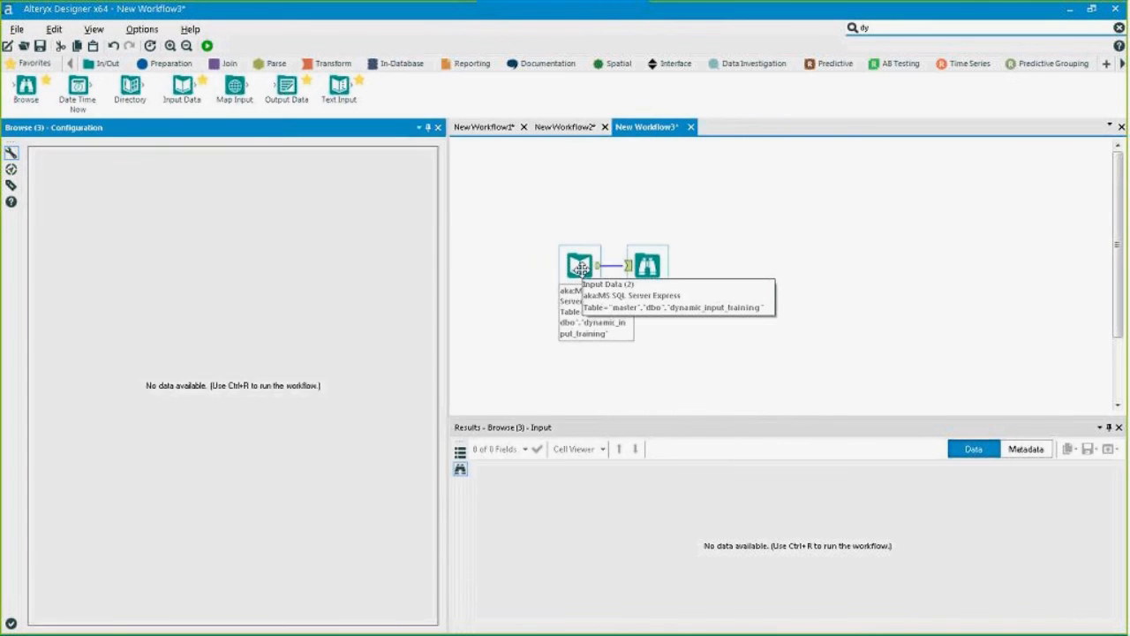
key("ctrl+r")
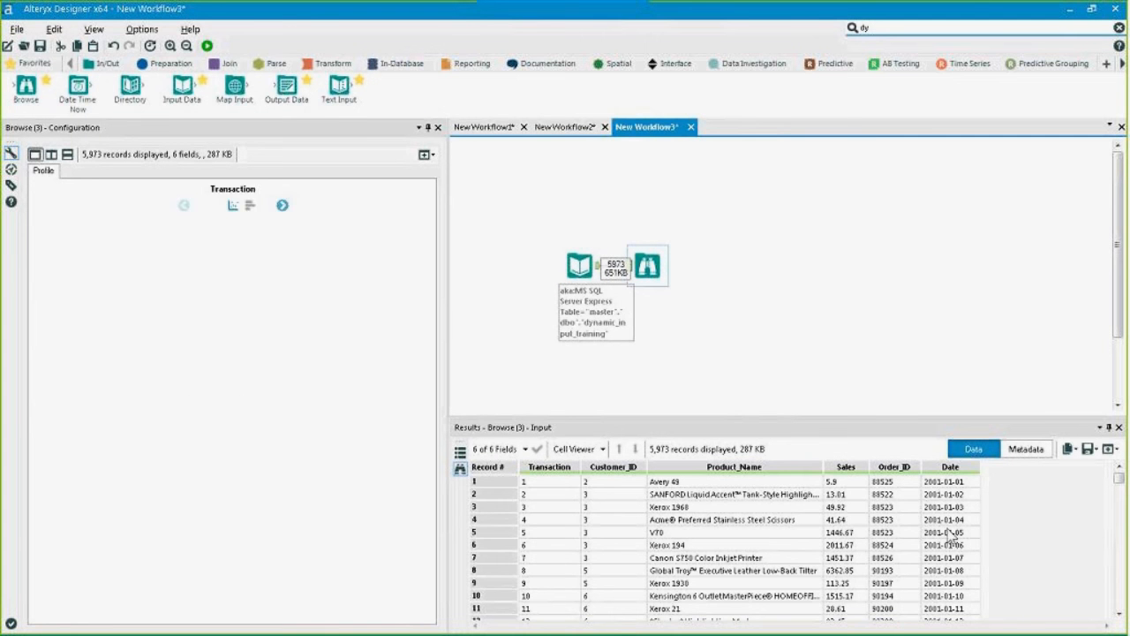
Examine the Date values and the other fields of the transaction records in the Browse results.
left_click_drag(949, 483, 970, 587)
left_click(950, 547)
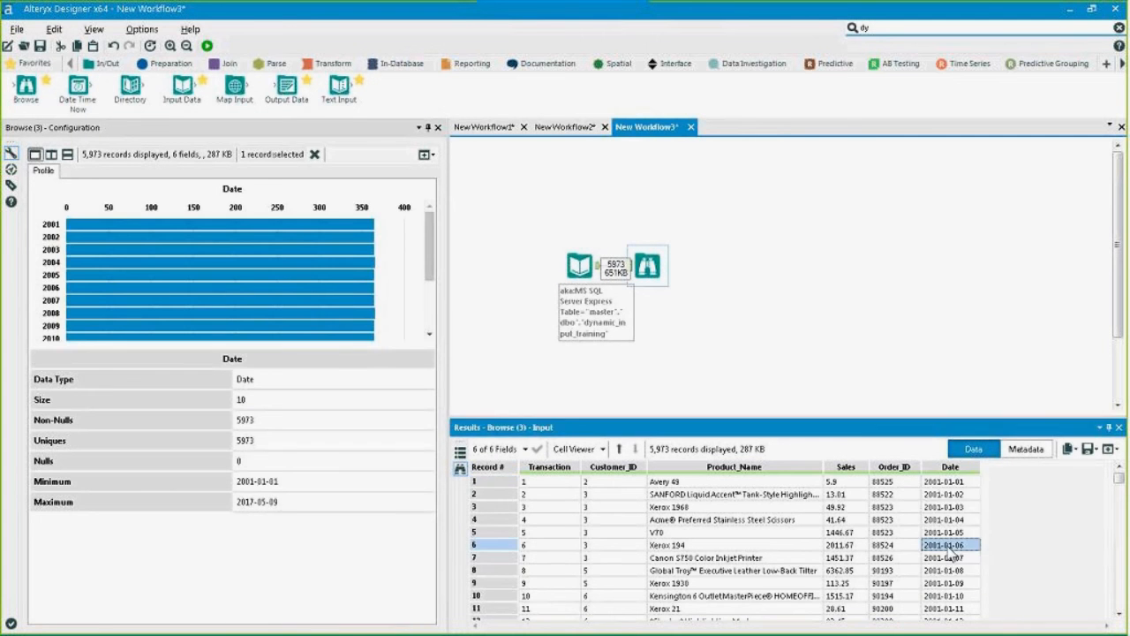
left_click(949, 482)
left_click(949, 547, "shift")
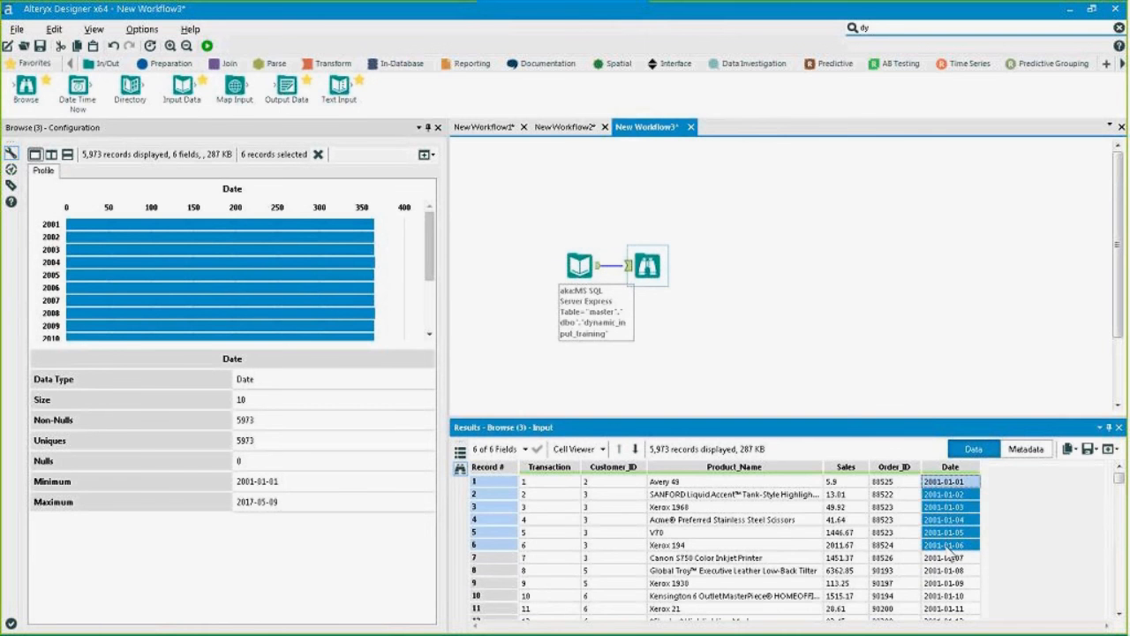
key("Down")
key("Down")
key("Down")
key("Down")
key("Down")
key("Down")
key("Down")
key("Down")
key("Down")
key("Down")
key("Down")
key("Down")
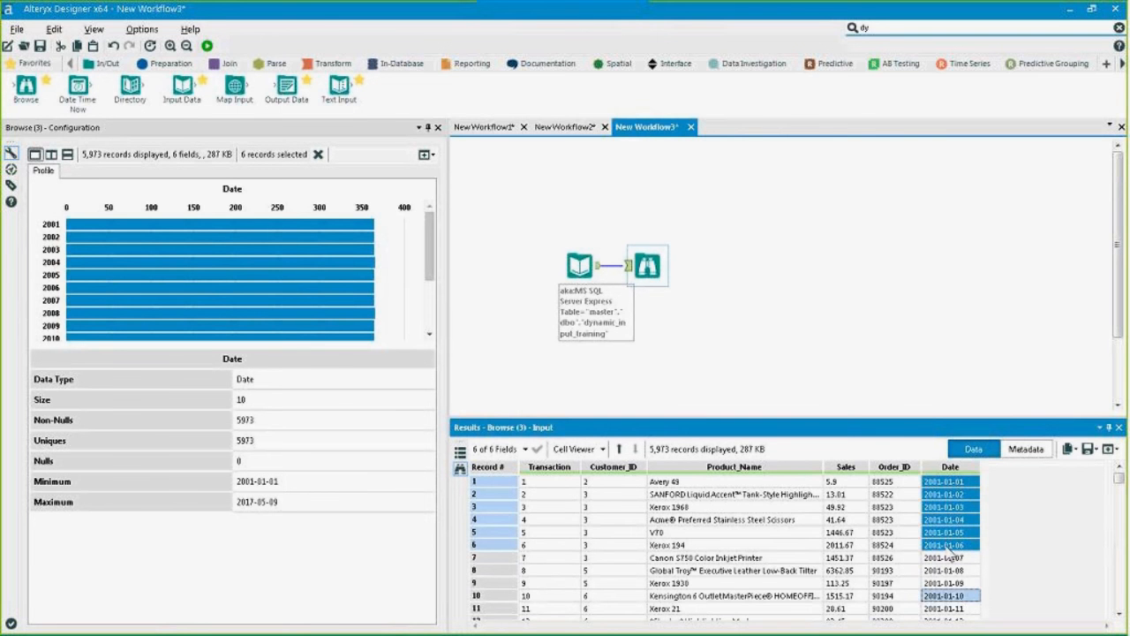
key("Down")
key("Down")
key("Down")
key("Down")
key("Down")
key("Down")
key("Down")
key("Down")
key("Left")
key("Left")
key("Left")
key("Left")
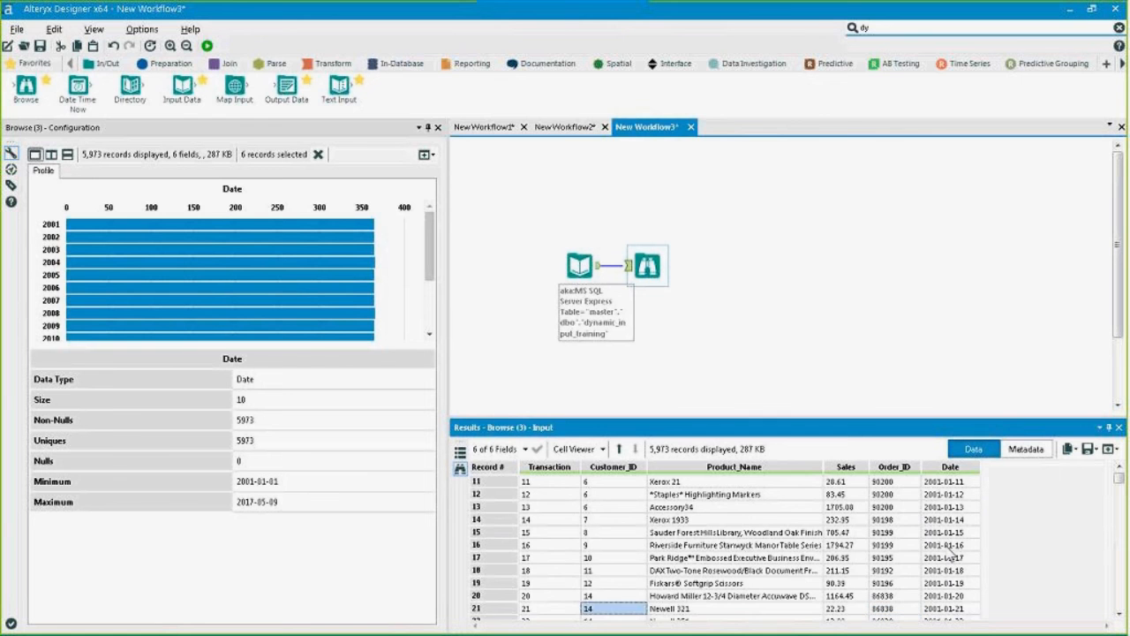
key("Right")
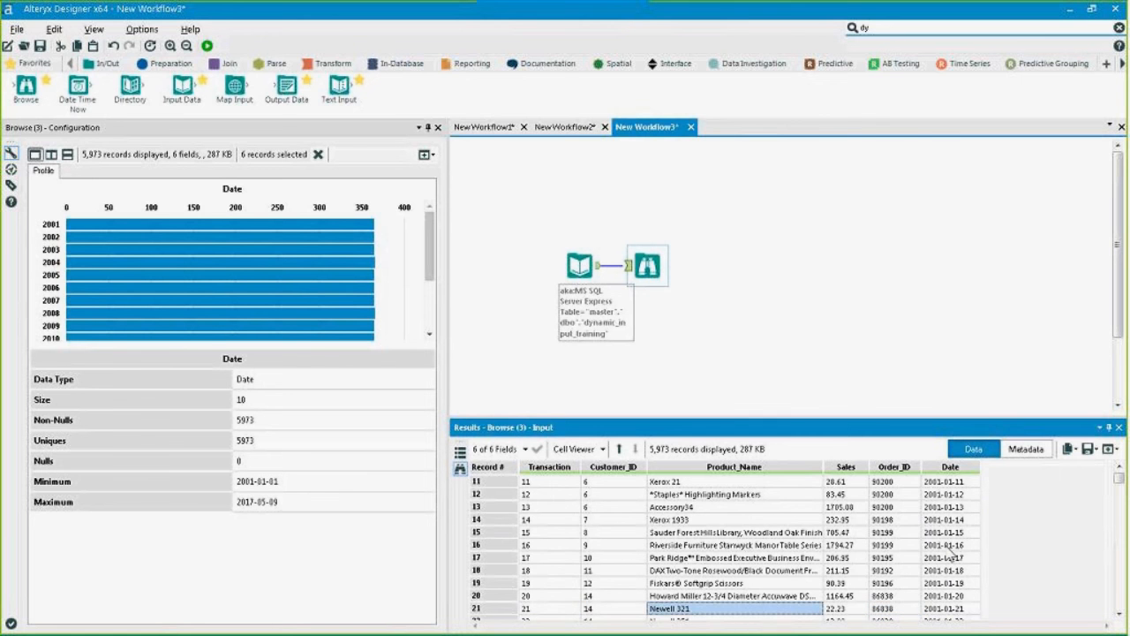
key("Right")
key("Right")
key("Right")
key("Down")
key("Left")
key("Left")
key("Left")
key("Left")
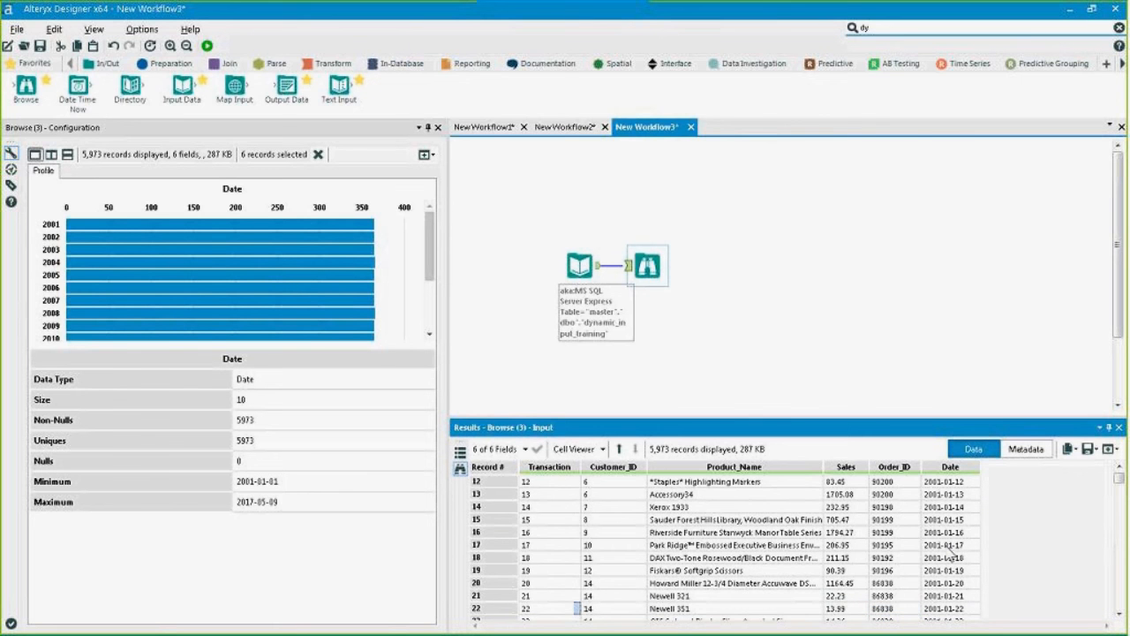
Move the SQL Server Input Data tool and its Browse tool lower on the canvas, spaced apart in one row.
key("Left")
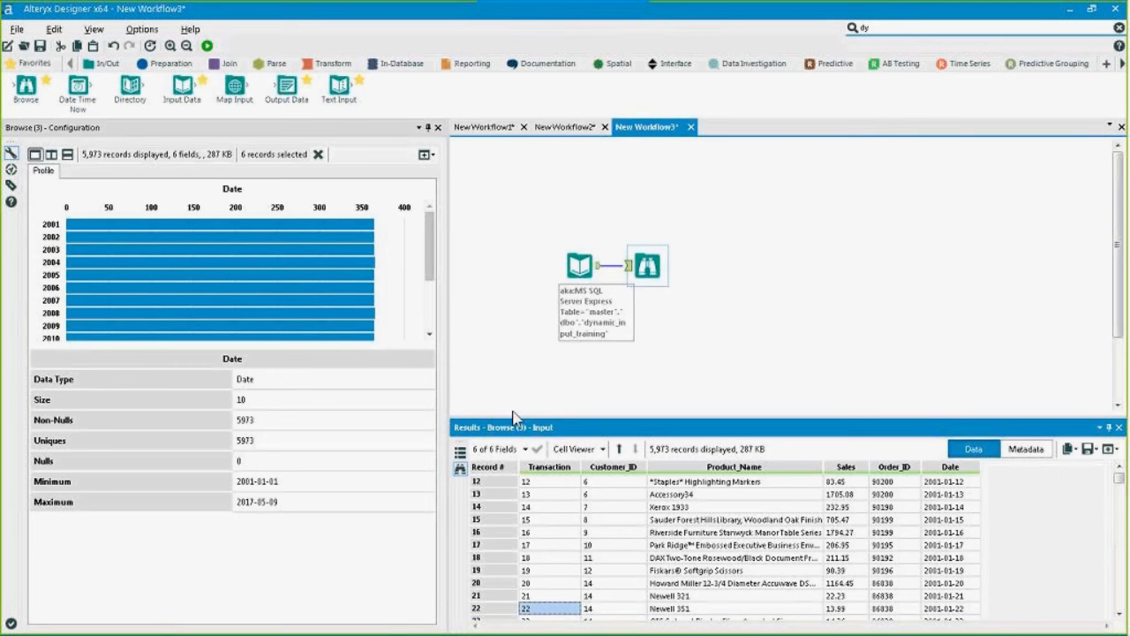
left_click(579, 264)
left_click_drag(579, 265, 528, 265)
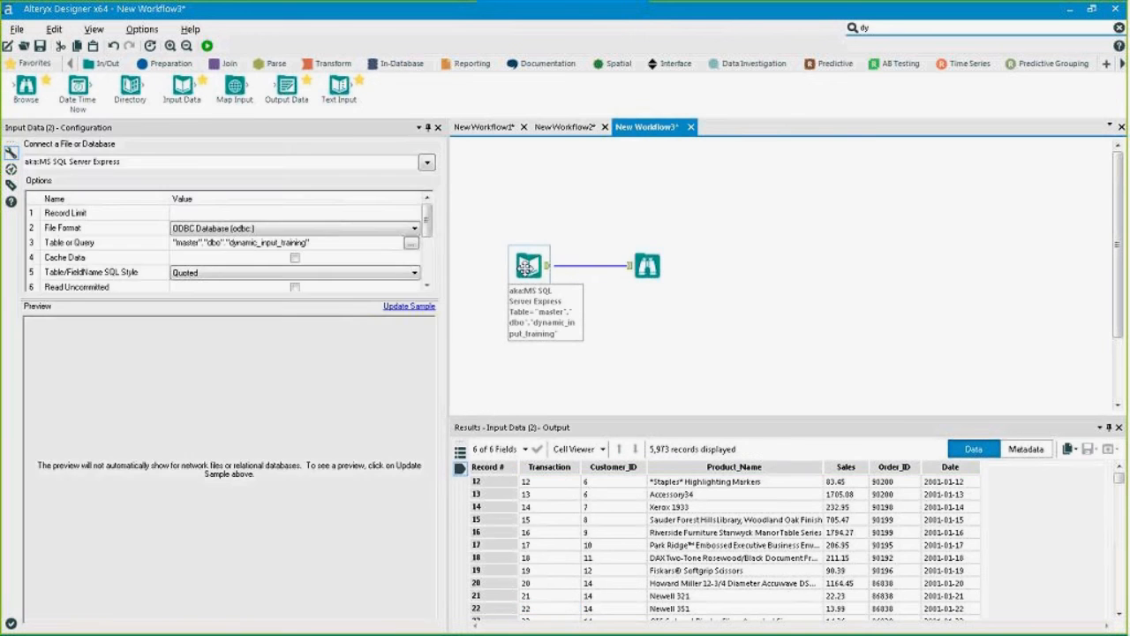
left_click_drag(647, 265, 646, 324)
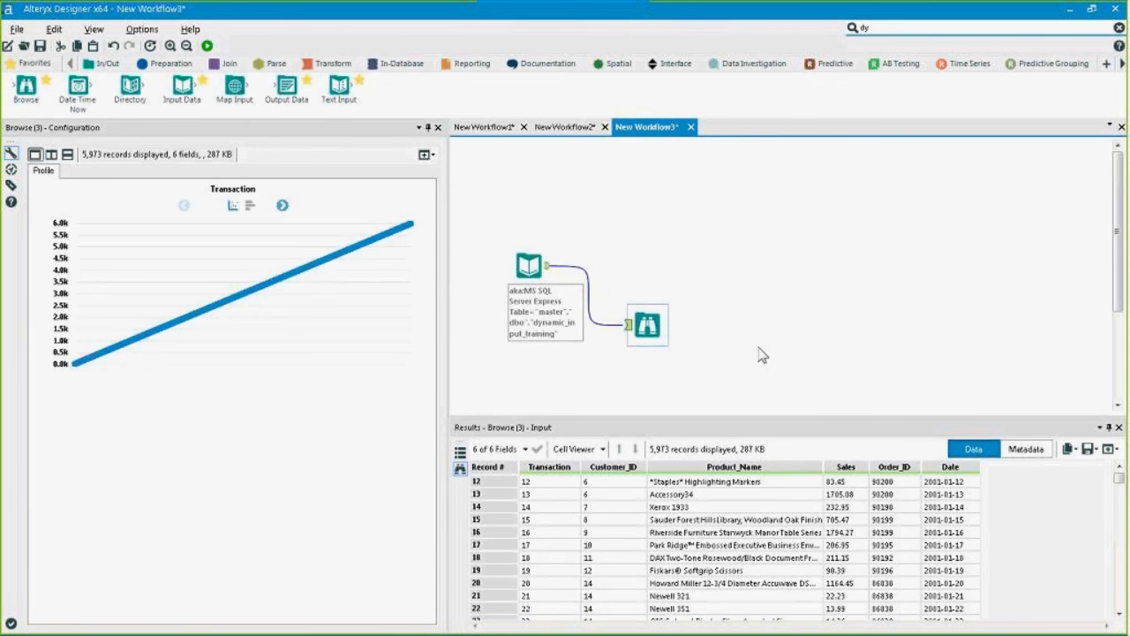
left_click_drag(525, 265, 529, 325)
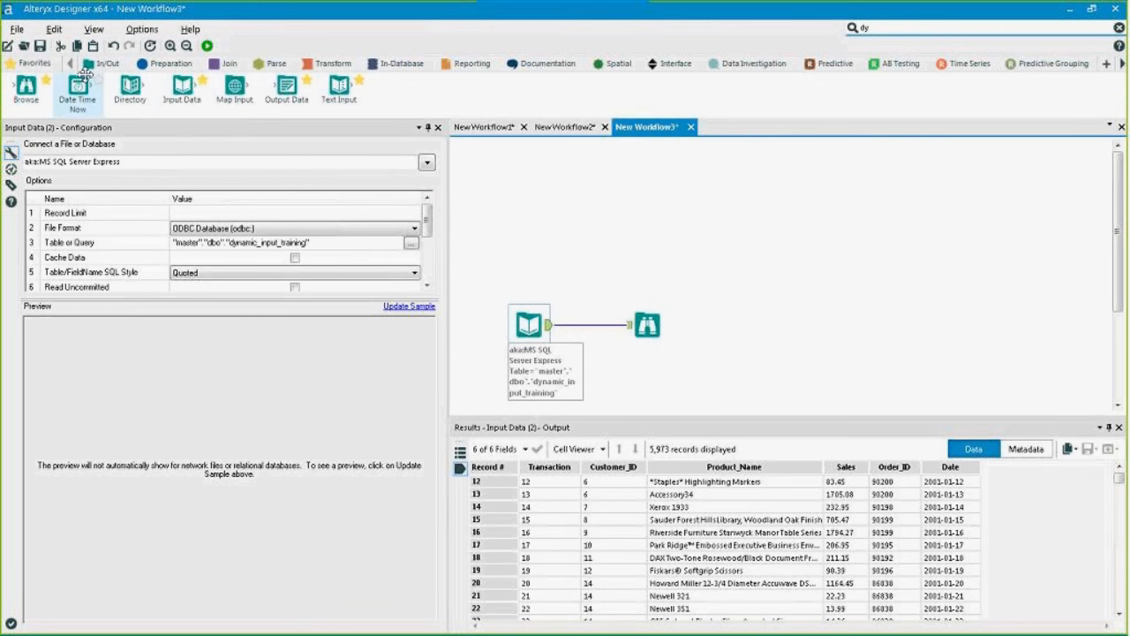
Place a Date Time Now tool above the Input Data tool and set its output format to yyyy-MM-dd.
left_click_drag(78, 86, 538, 197)
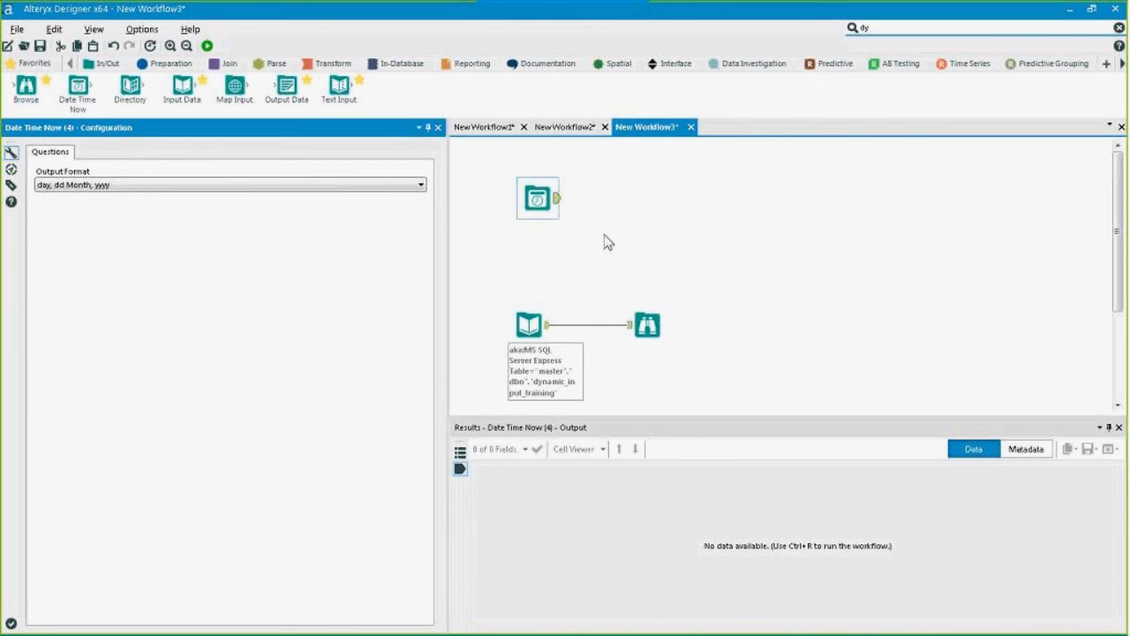
left_click(249, 187)
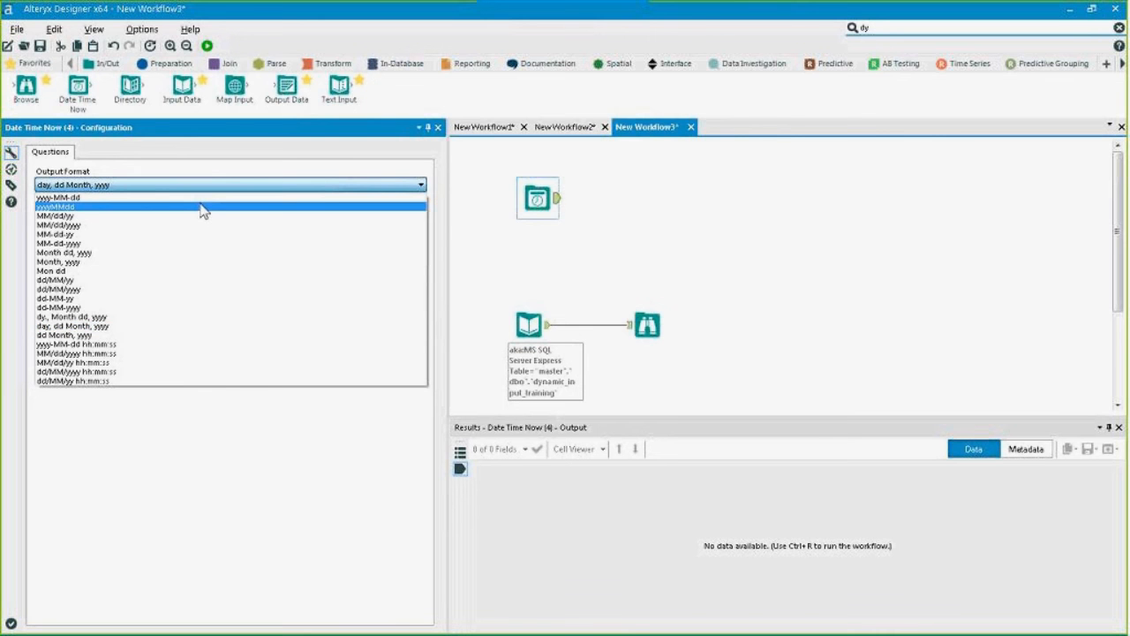
left_click(73, 198)
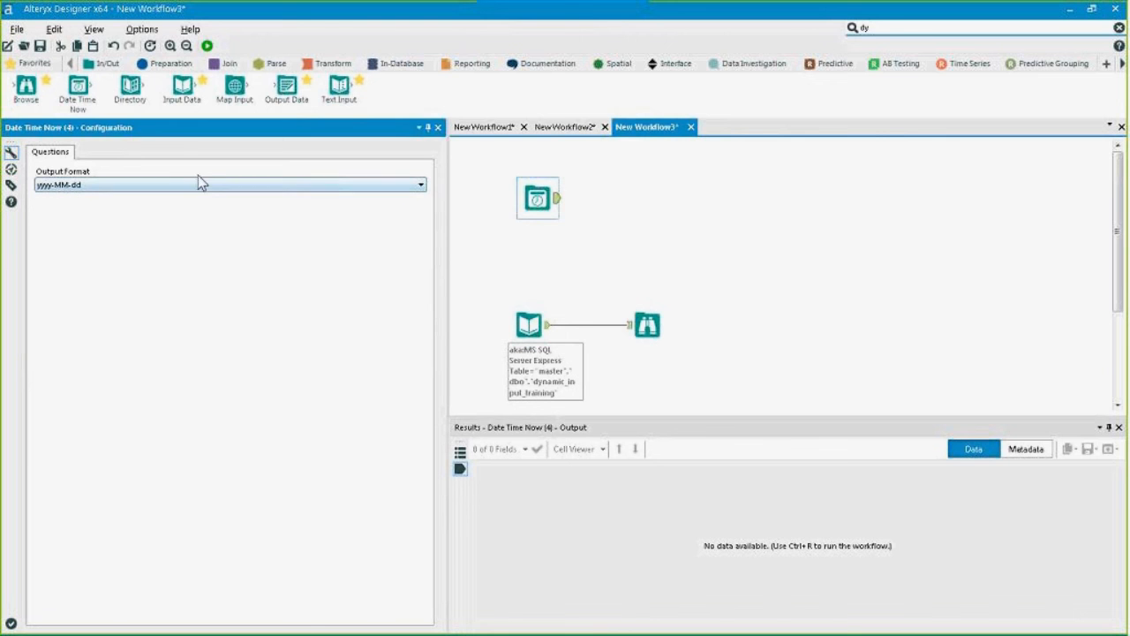
Run the workflow, inspect the Date Time Now output, and align that tool directly above the Input Data tool.
left_click(557, 202)
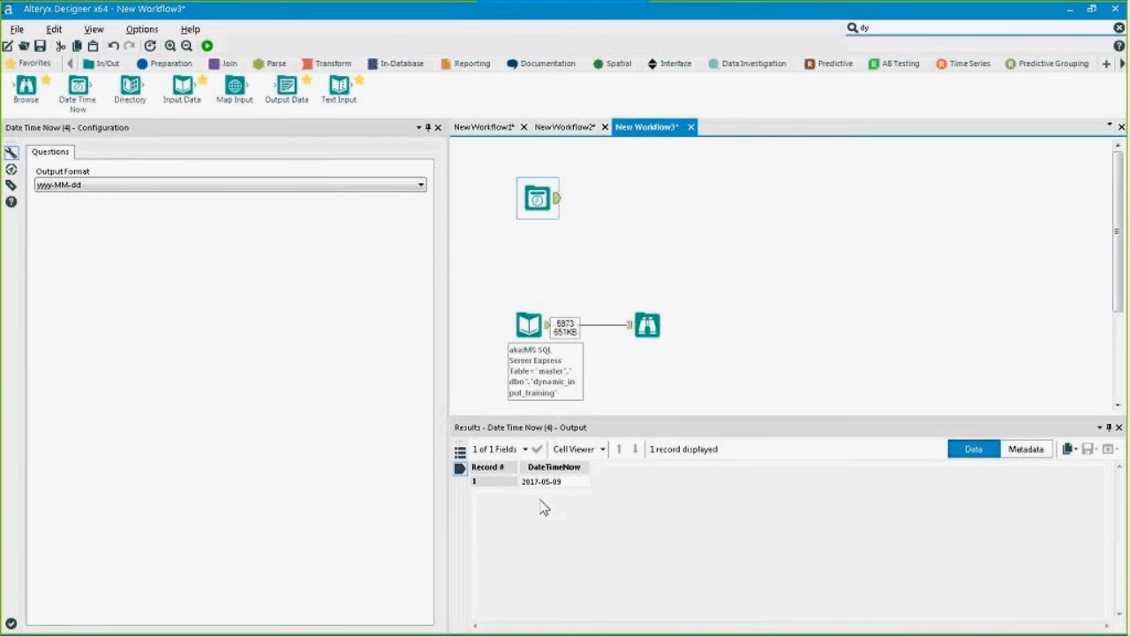
left_click(543, 483)
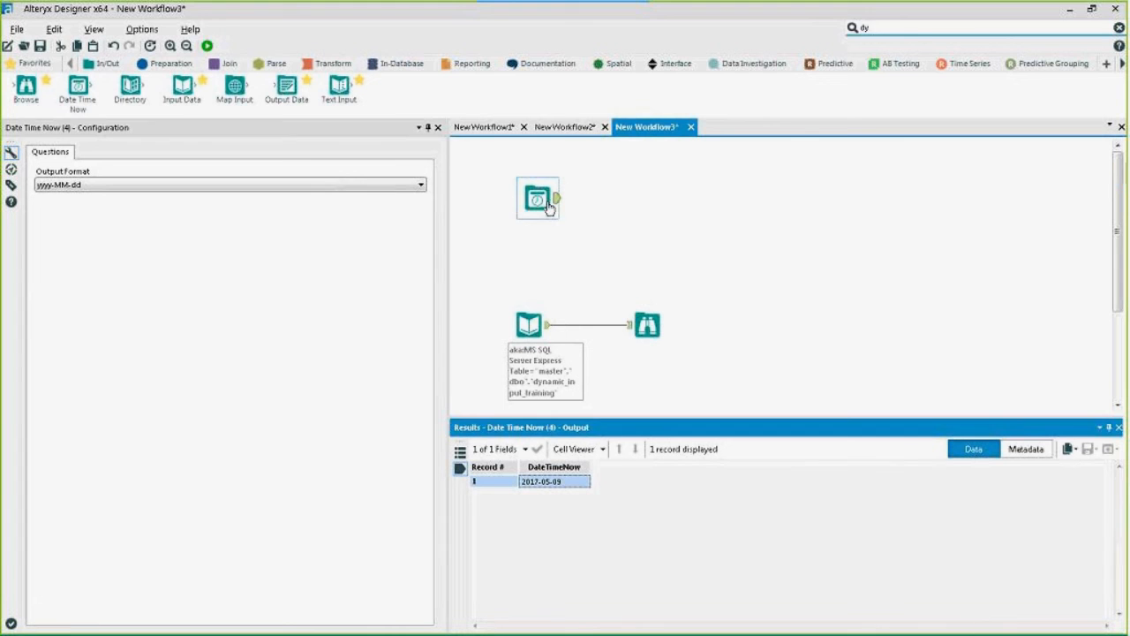
left_click_drag(542, 202, 532, 206)
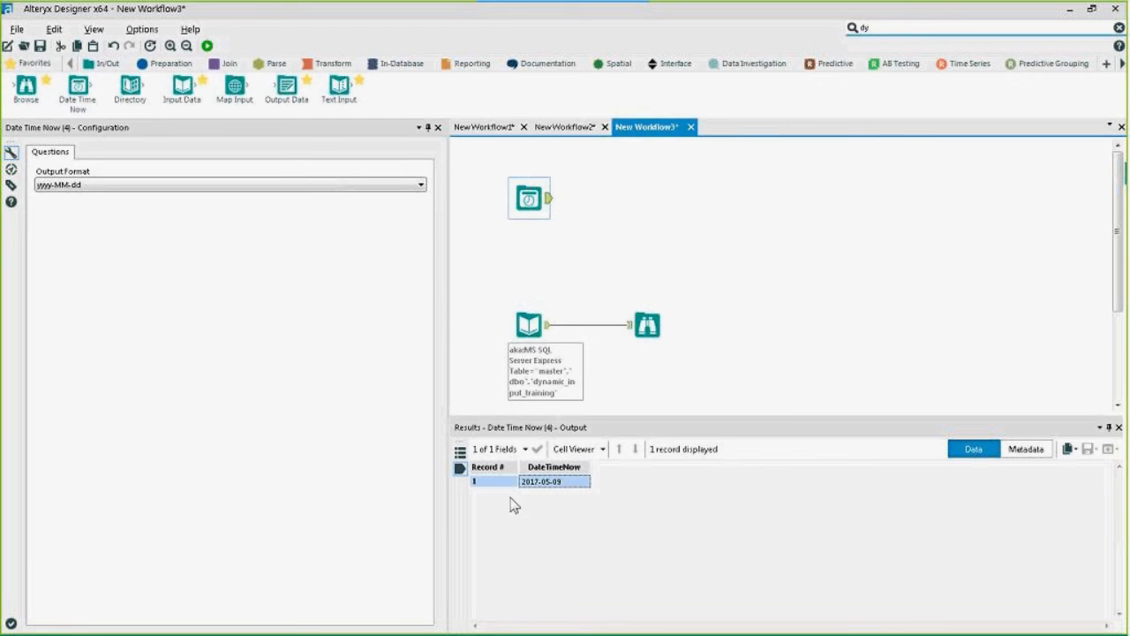
left_click(543, 487)
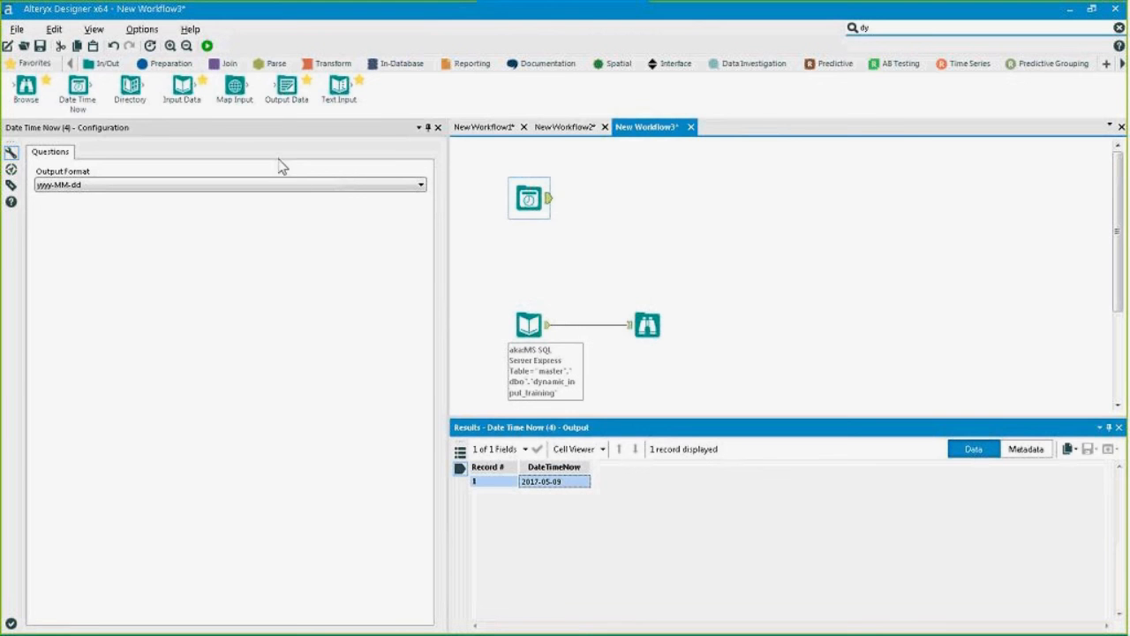
Attach a Formula tool to Date Time Now and add a StartDate column of type Date with the expression [DateTimeNow].
left_click(168, 64)
left_click_drag(286, 89, 616, 200)
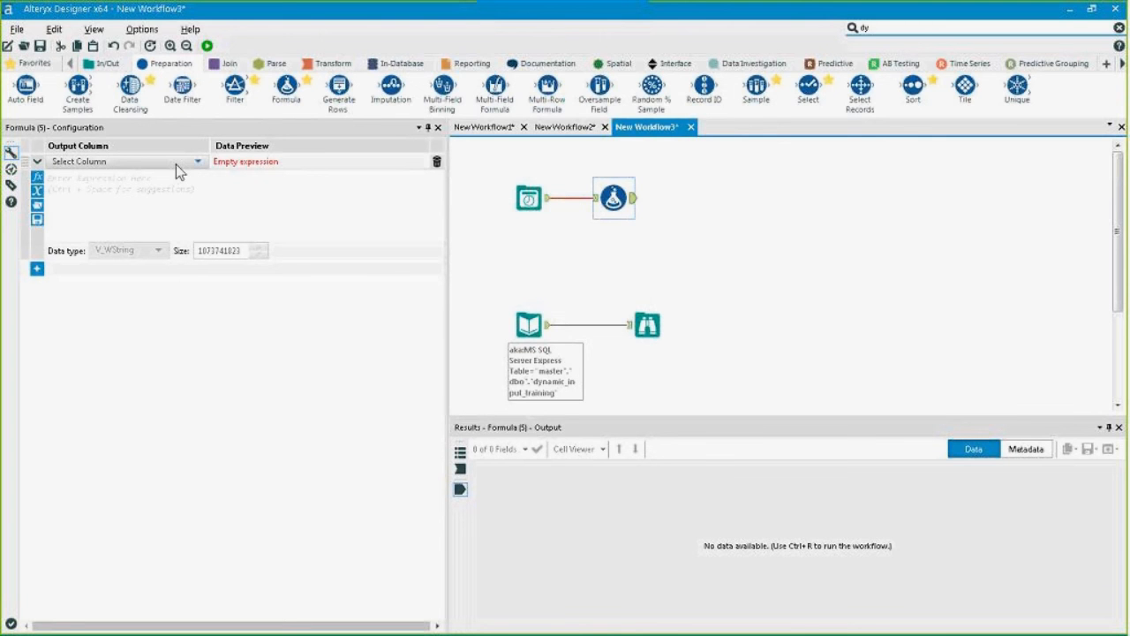
left_click(176, 164)
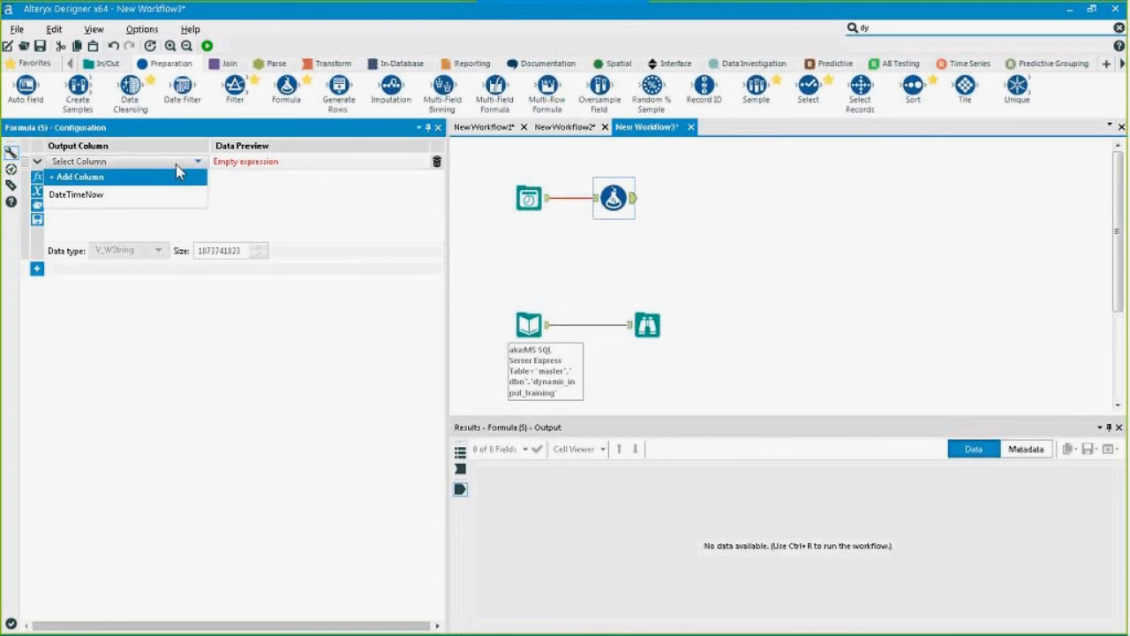
left_click(111, 177)
type("Start")
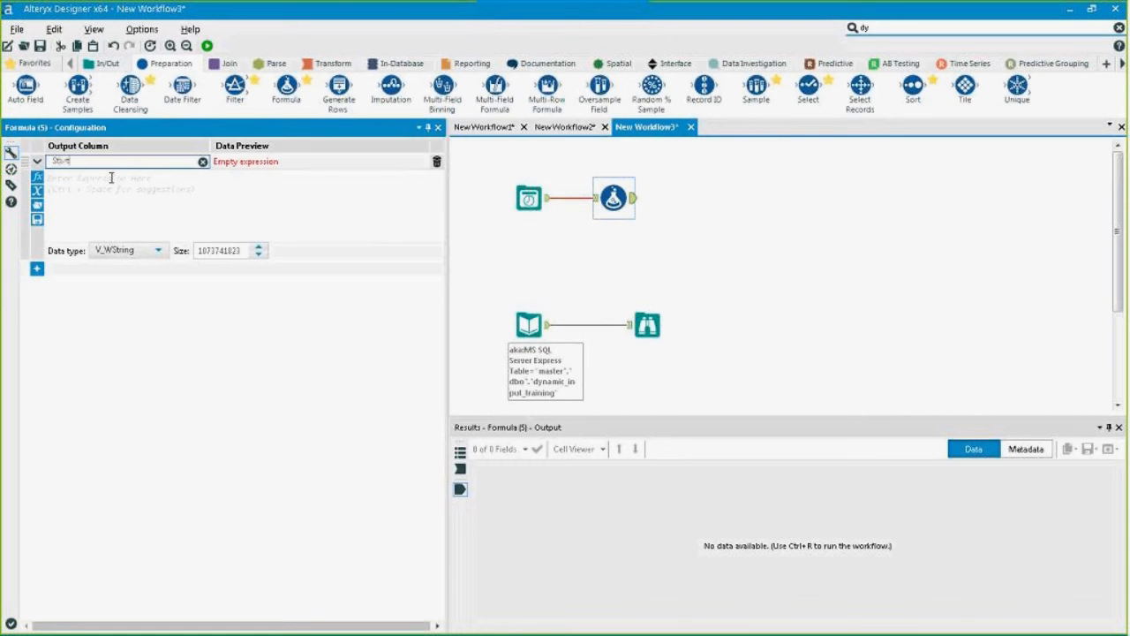
type("Date")
left_click(132, 248)
scroll(126, 362, "down", 3)
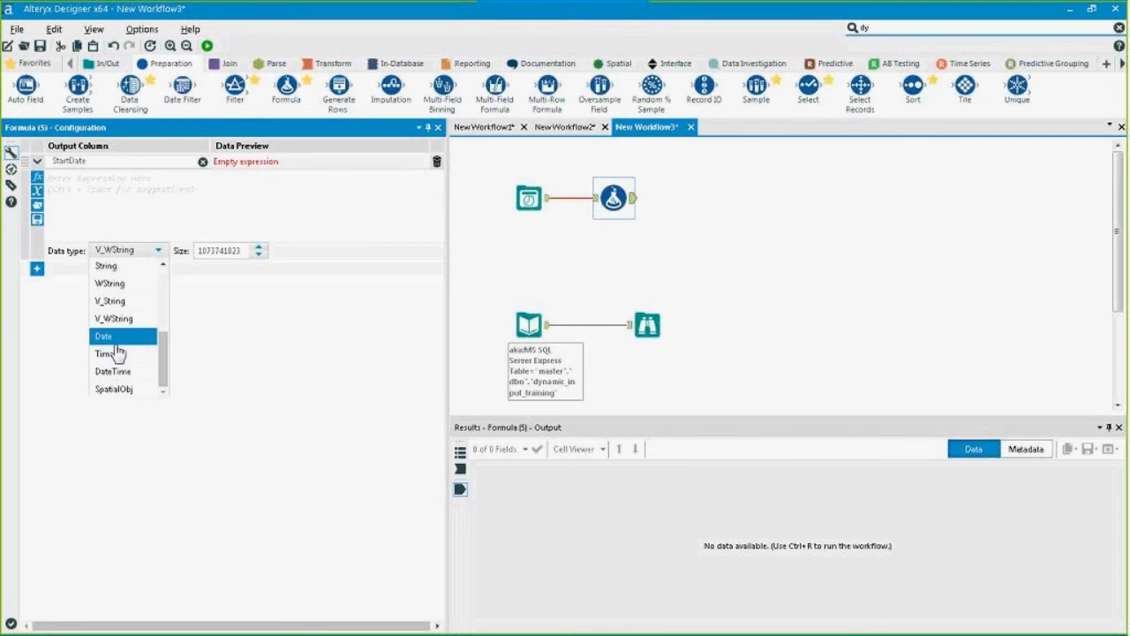
left_click(115, 341)
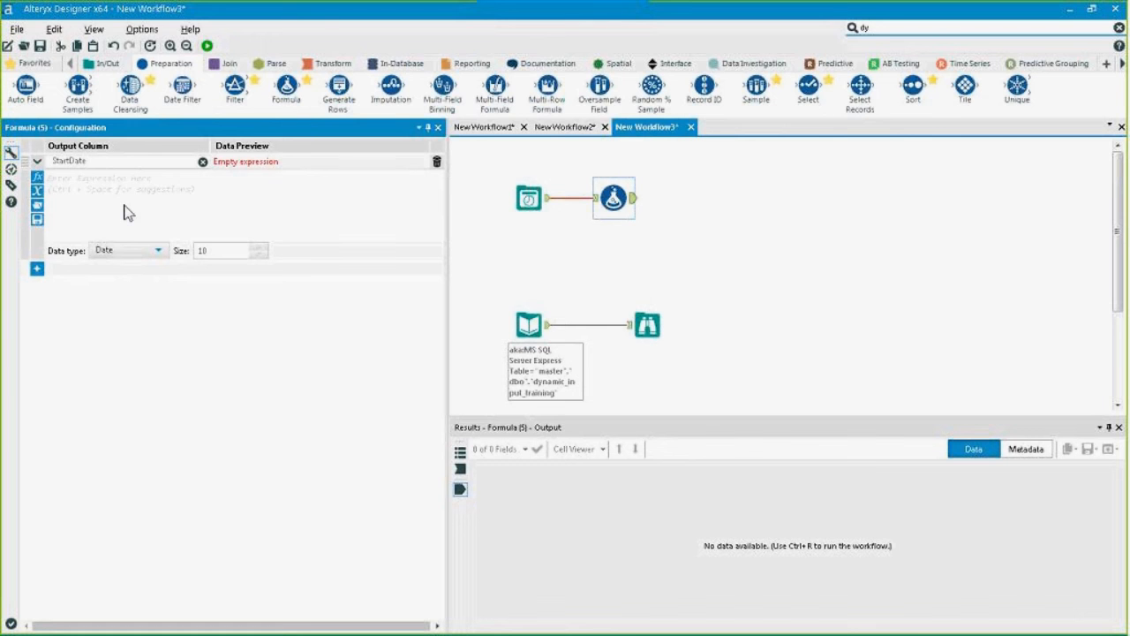
type("[")
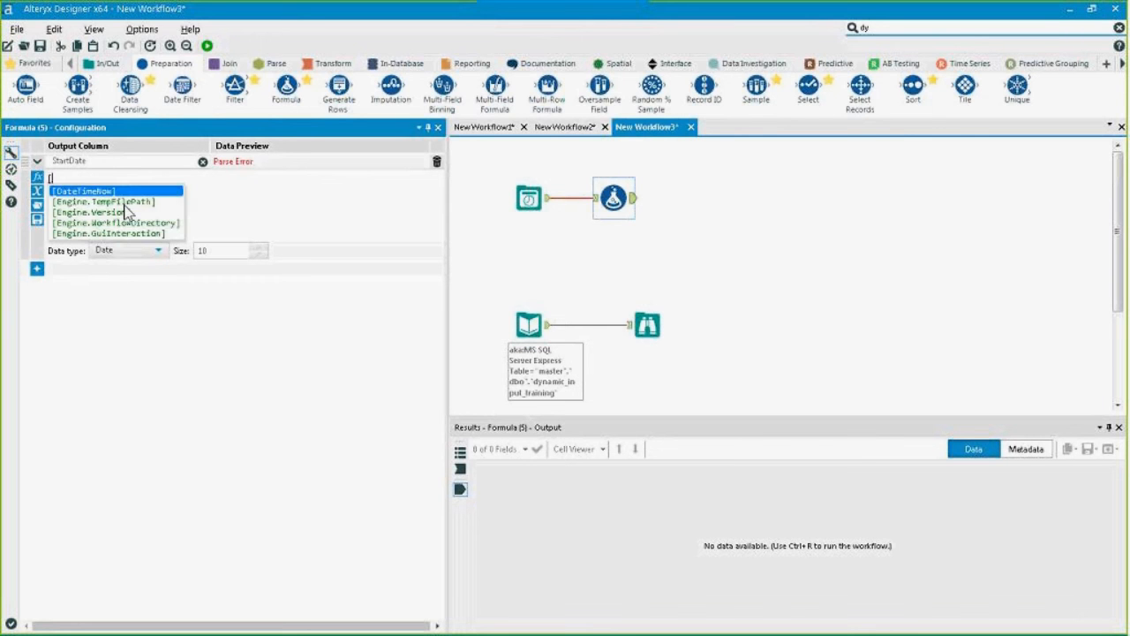
key("Return")
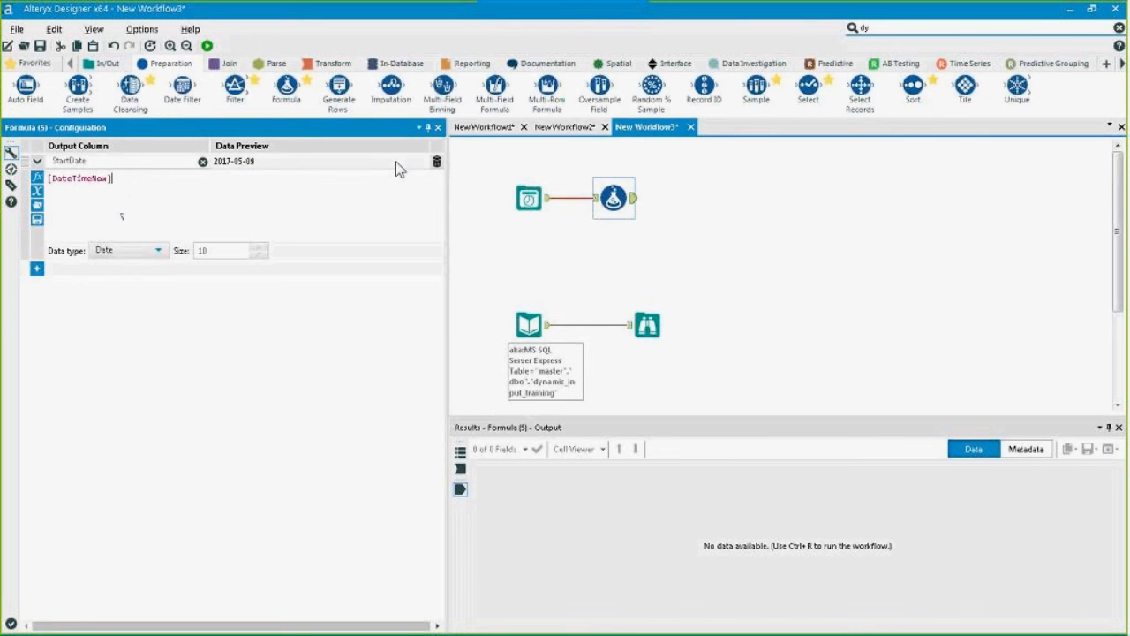
Add a second output column named End in the Formula tool.
left_click(36, 268)
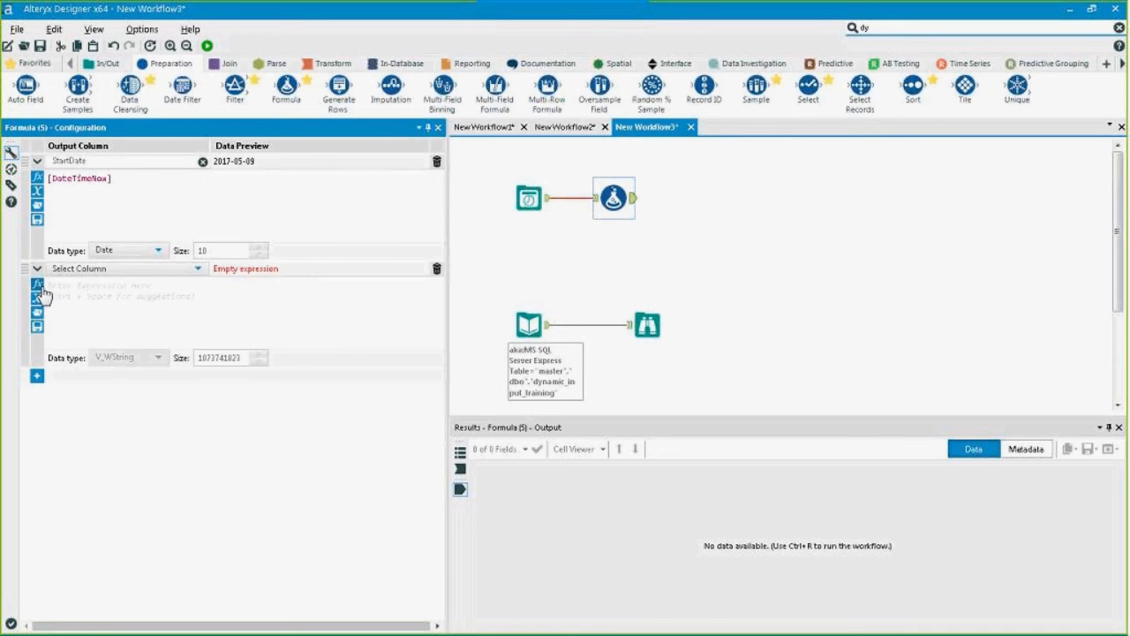
left_click(123, 272)
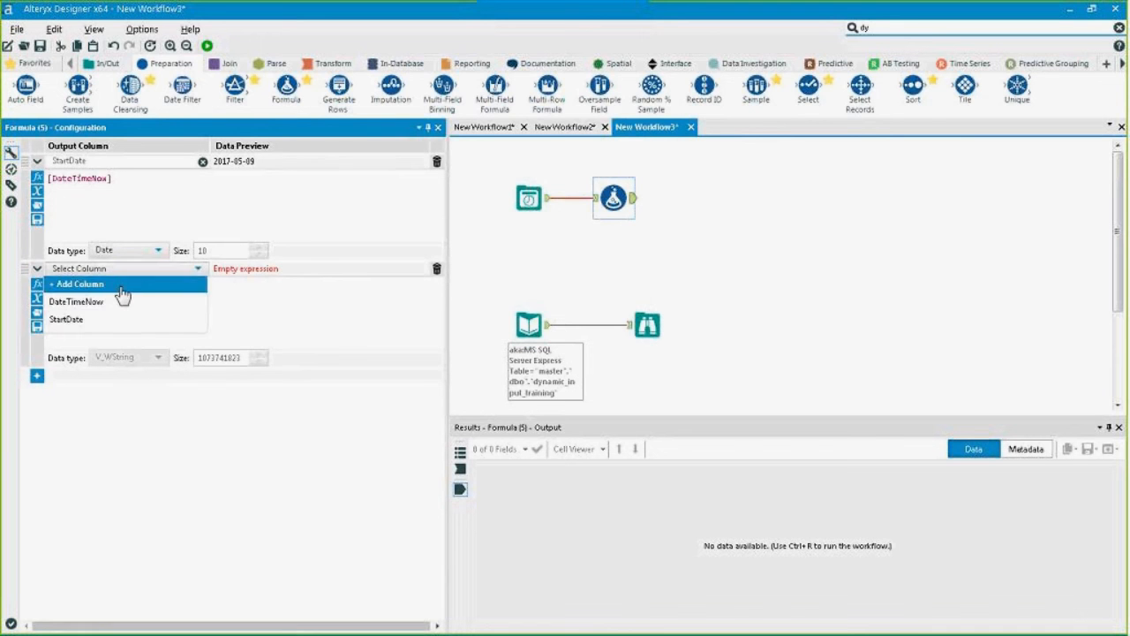
left_click(122, 287)
type("End")
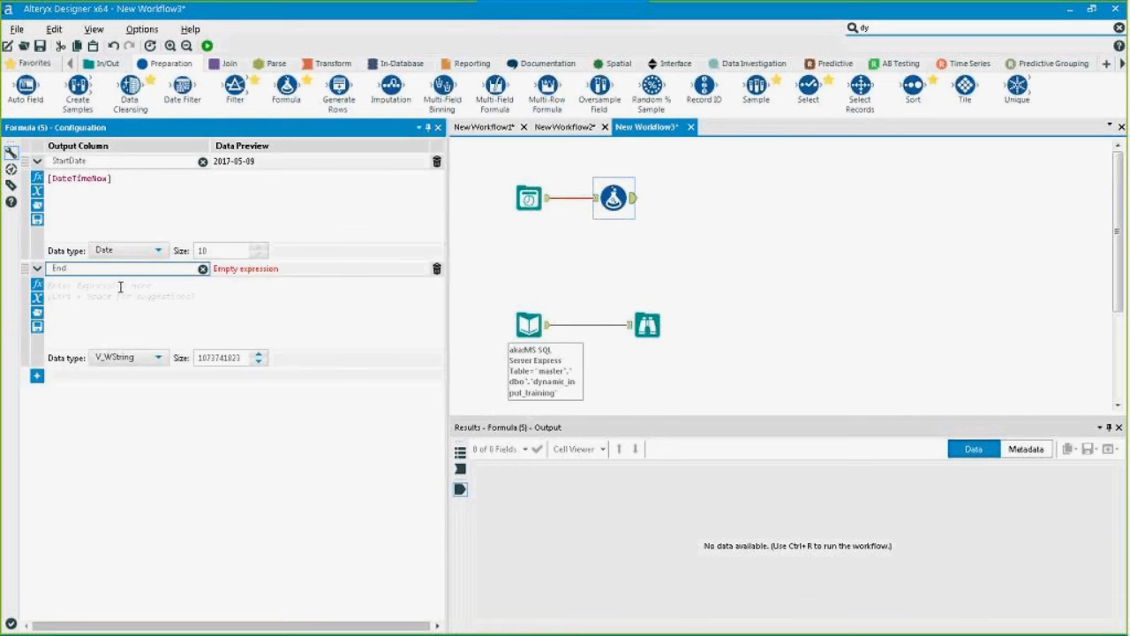
Rename the Formula tool's first output column to EndDate and its second output column to StartDate.
left_click(72, 161)
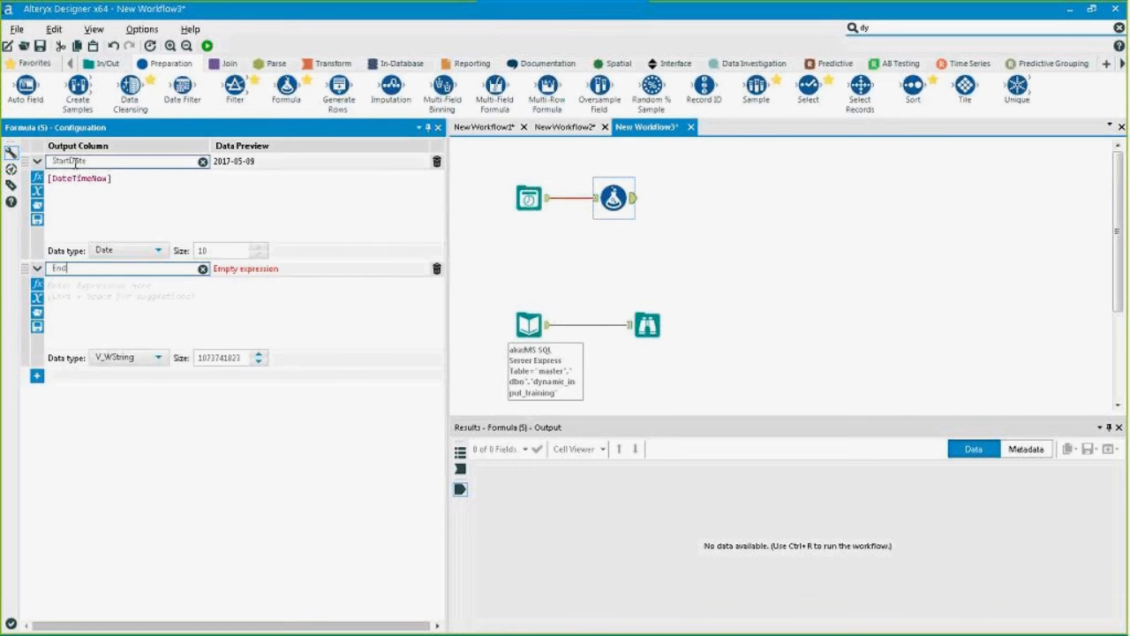
left_click_drag(72, 162, 41, 165)
type("End")
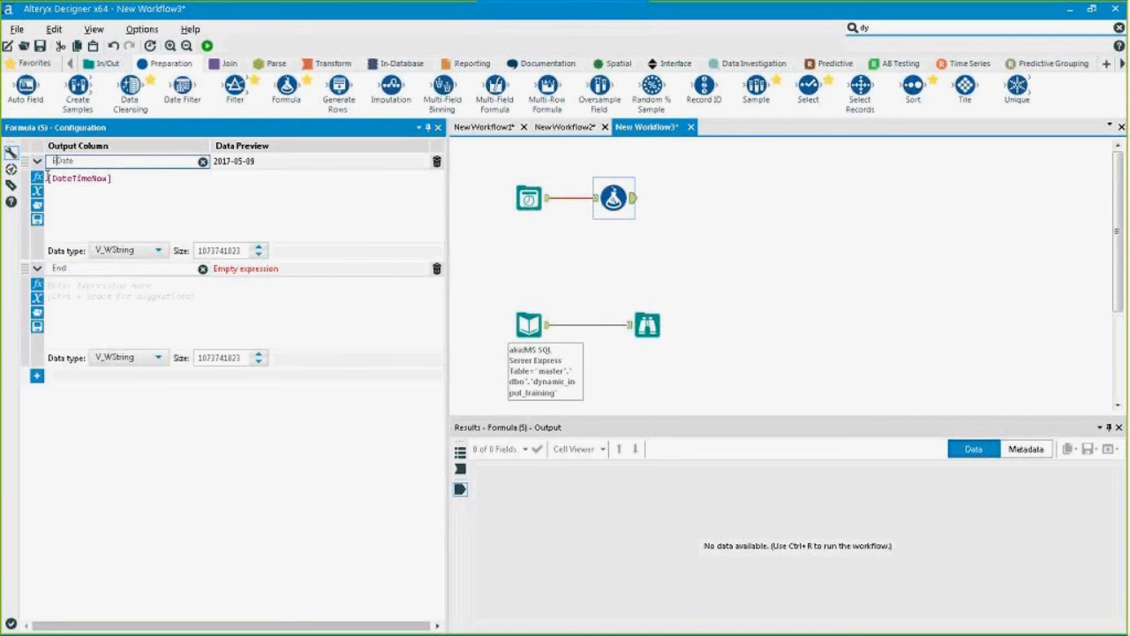
double_click(58, 268)
type("Star")
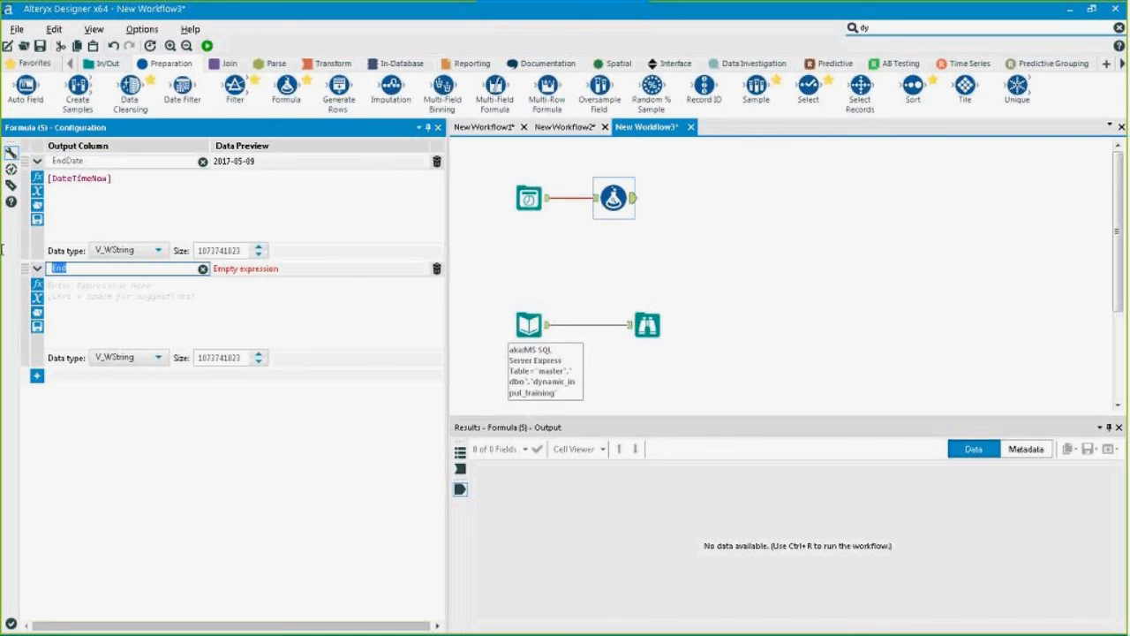
type("tDate")
Enter the expression DateTimeAdd([DateTimeNow],-1,"year") for the StartDate column.
left_click(93, 317)
type("date")
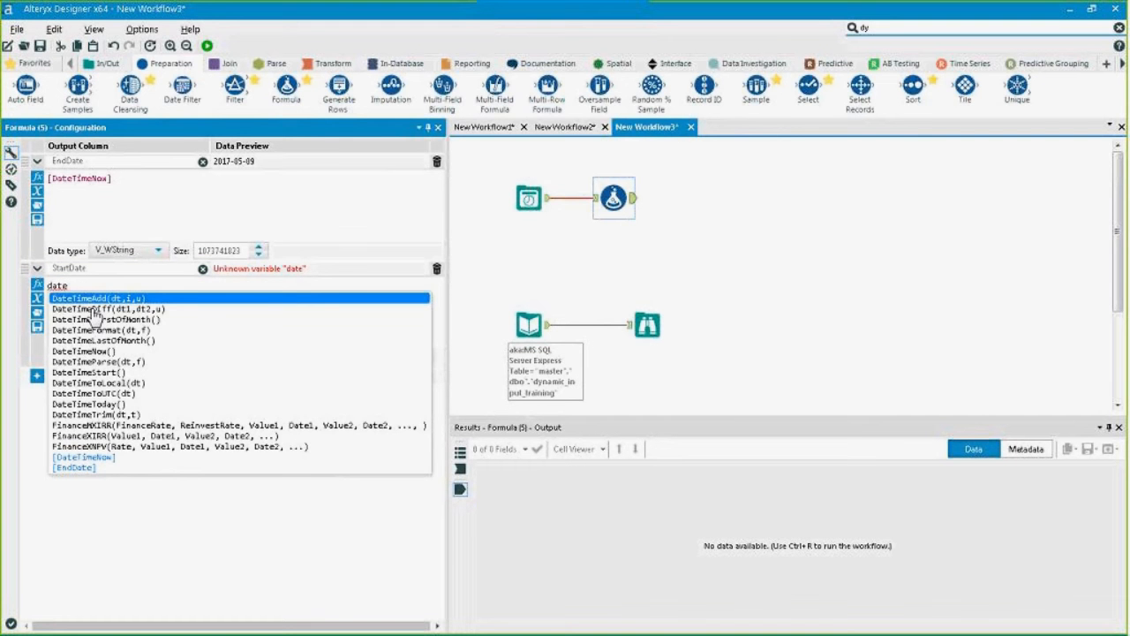
key("Down")
key("Up")
key("Return")
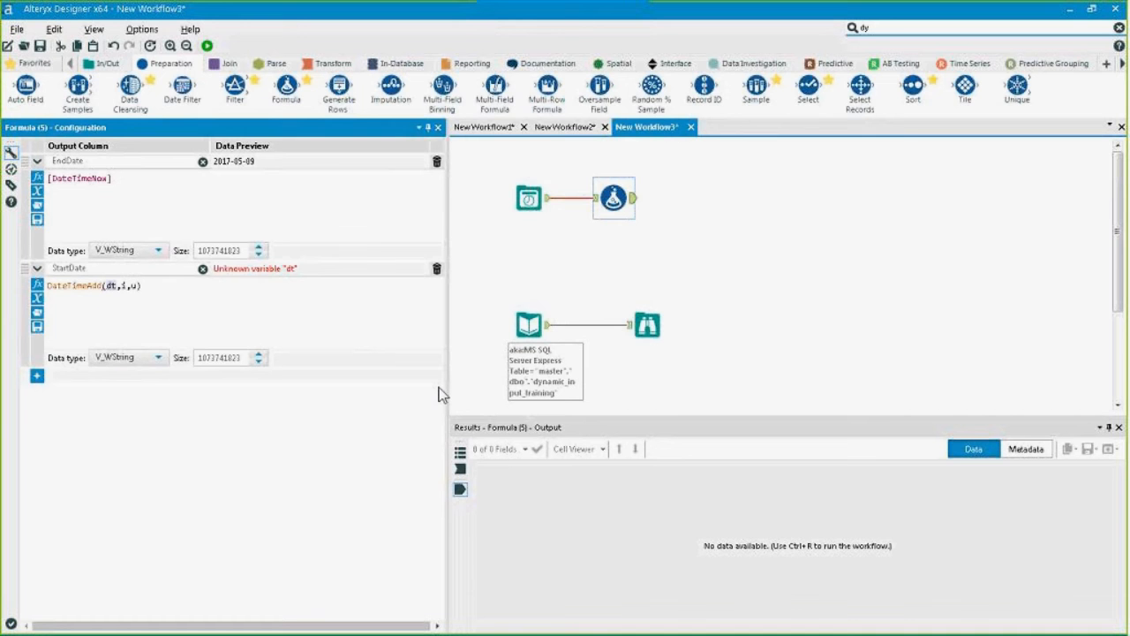
type("[")
key("Return")
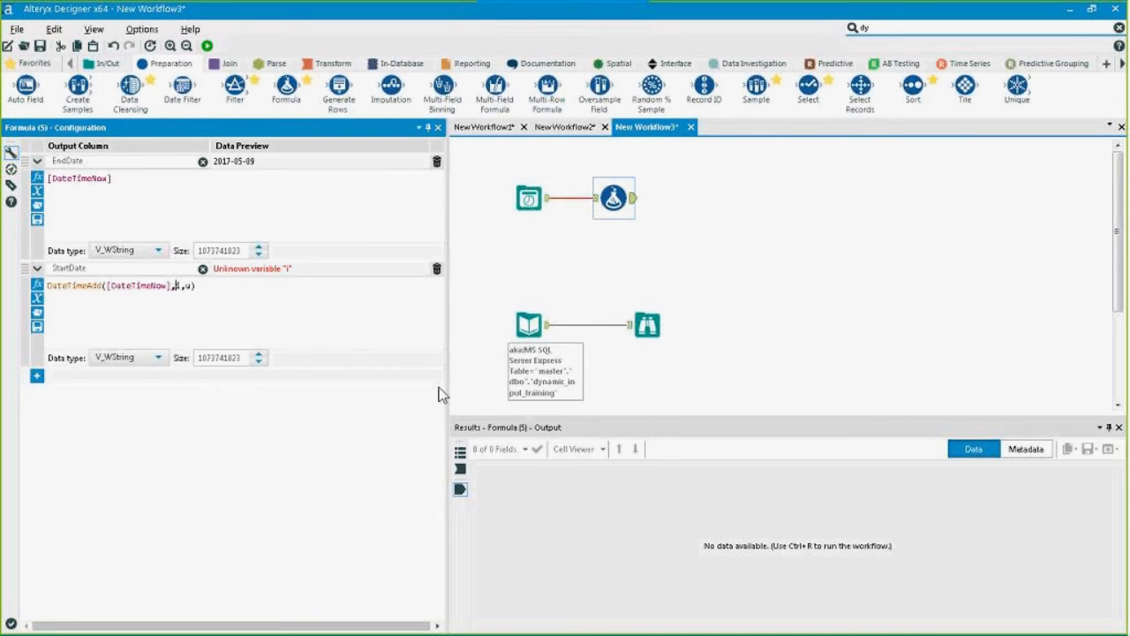
type("-1")
key("Delete")
type("\"year\"")
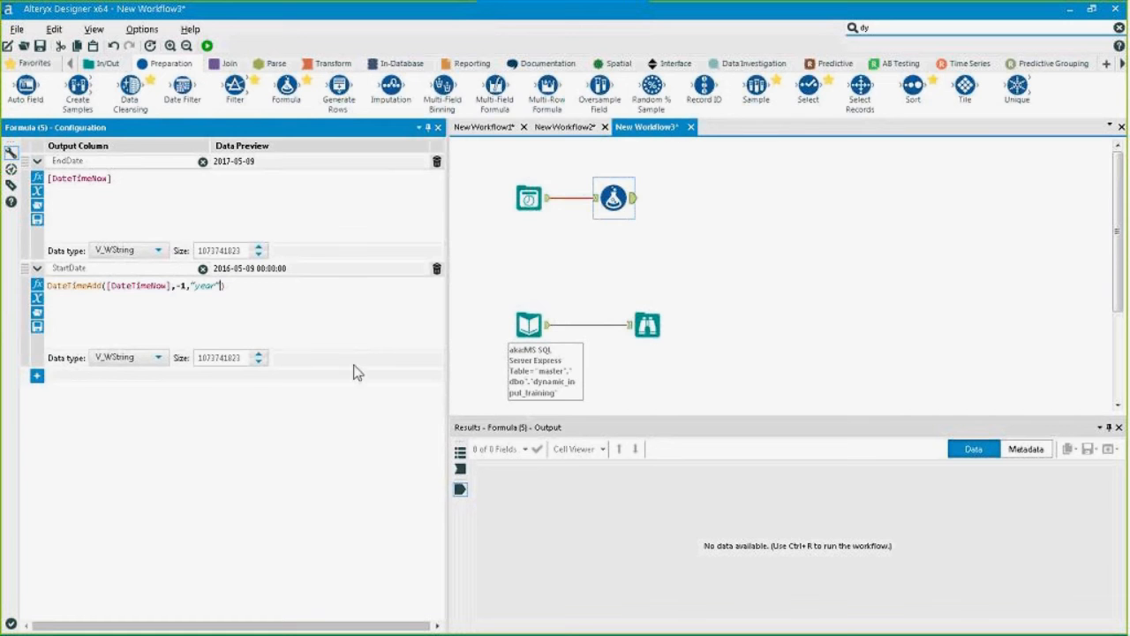
double_click(159, 287)
left_click(182, 287)
left_click_drag(176, 287, 187, 286)
left_click(187, 286)
type(",")
left_click_drag(216, 285, 194, 292)
Set the StartDate column's data type to Date.
left_click(159, 362)
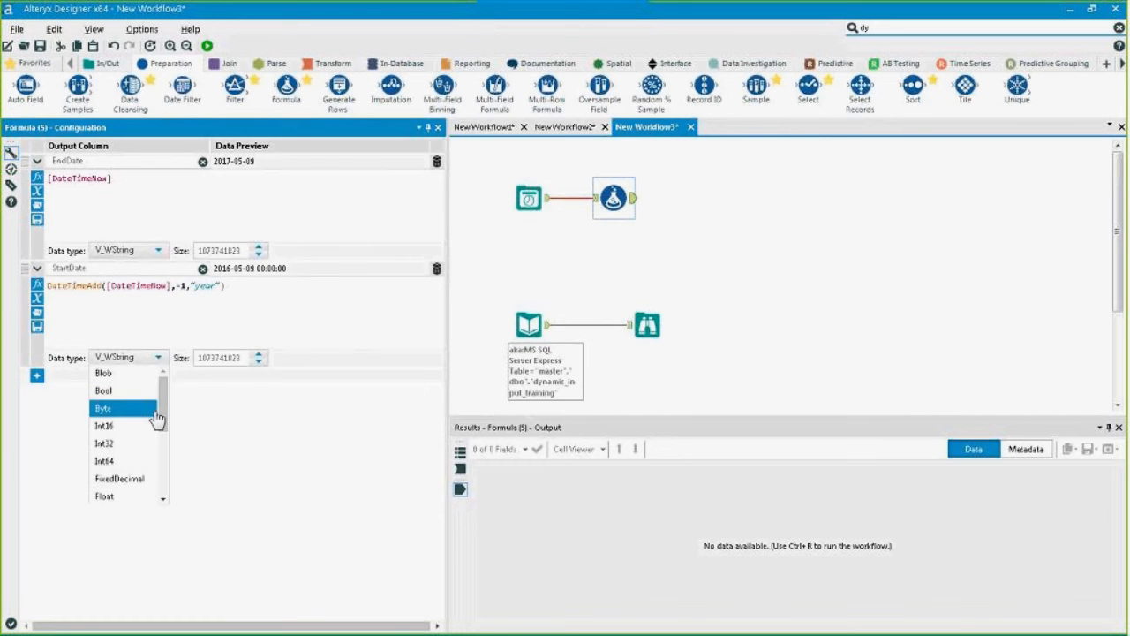
scroll(124, 442, "down", 1)
scroll(121, 468, "down", 2)
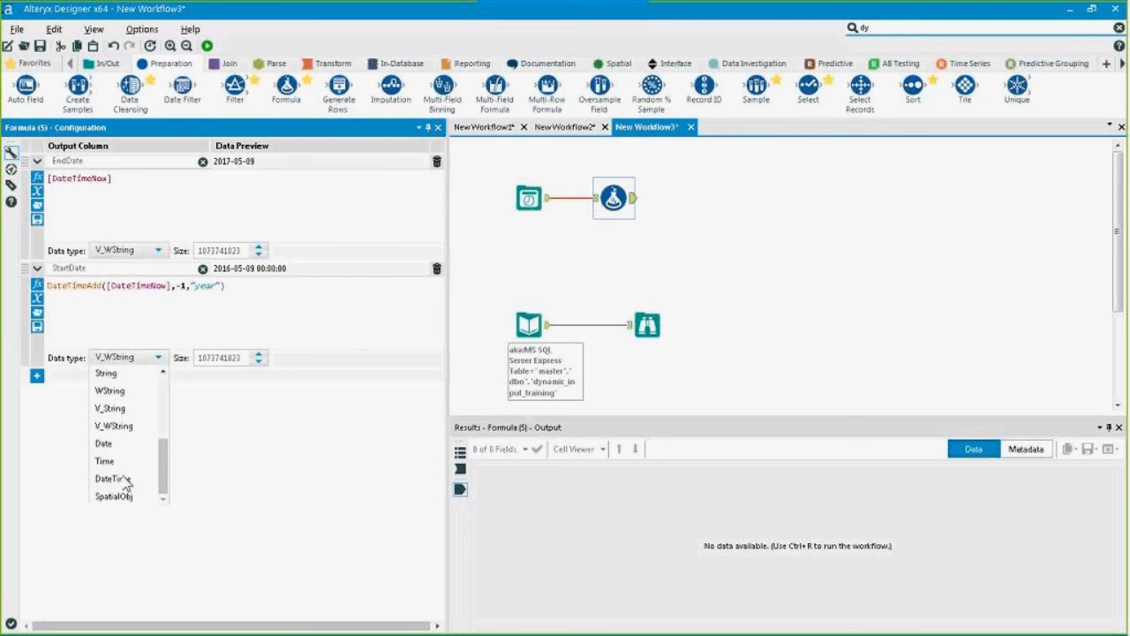
left_click(106, 444)
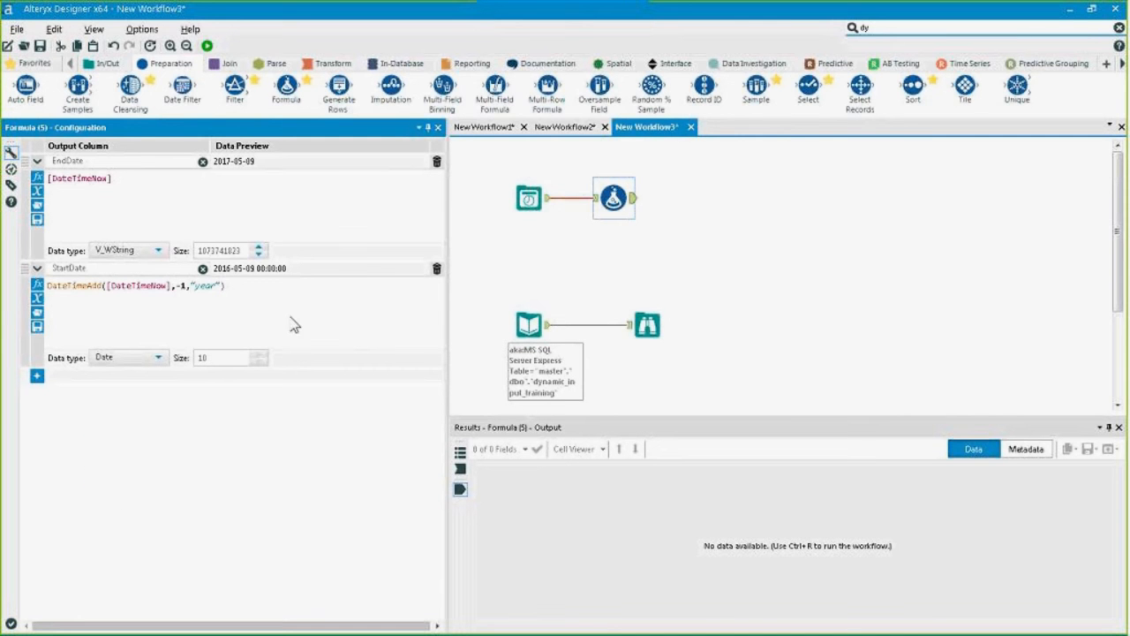
Run the workflow and compare the EndDate and StartDate values in the Formula tool's output.
key("ctrl+r")
left_click(614, 484)
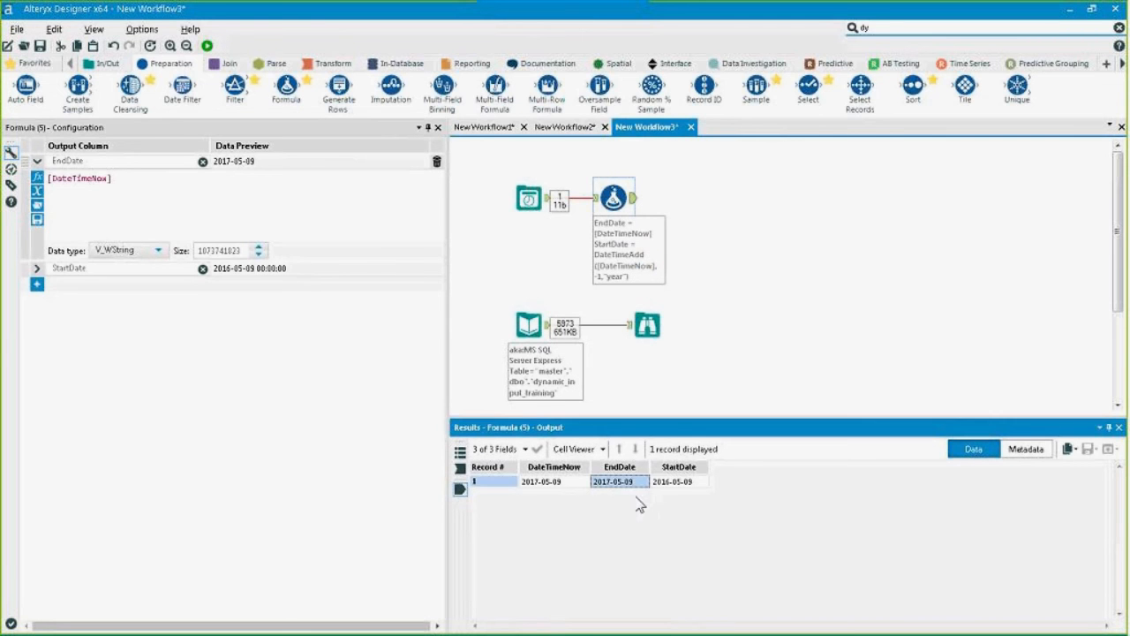
left_click(664, 483)
left_click(631, 488)
left_click(687, 487)
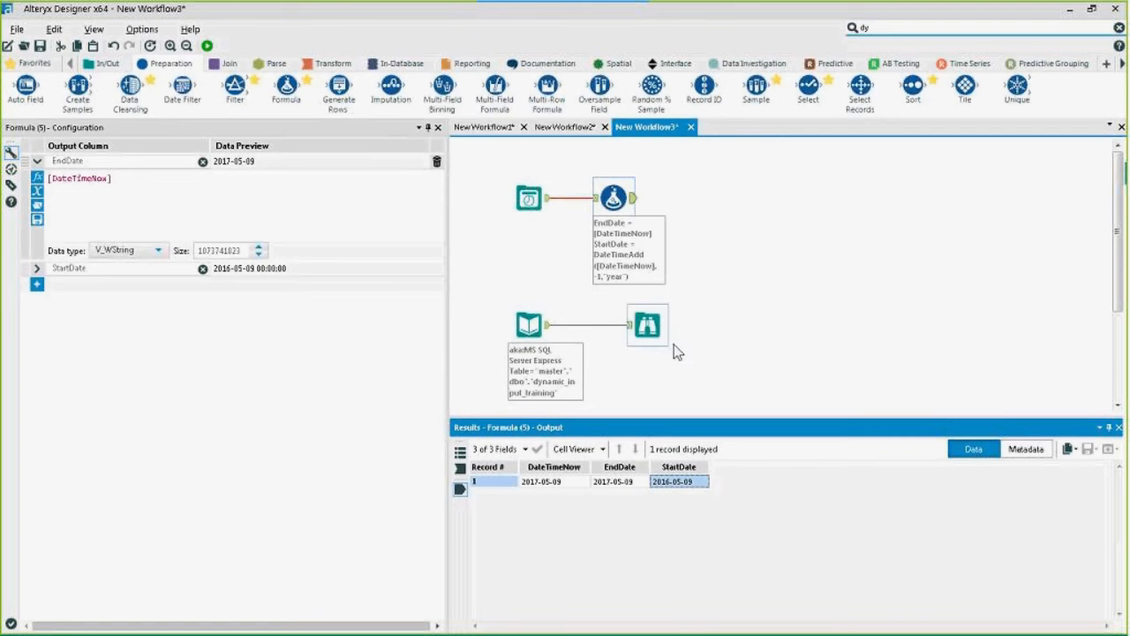
Examine the Date values in the output of the SQL Server Input Data tool.
left_click(532, 327)
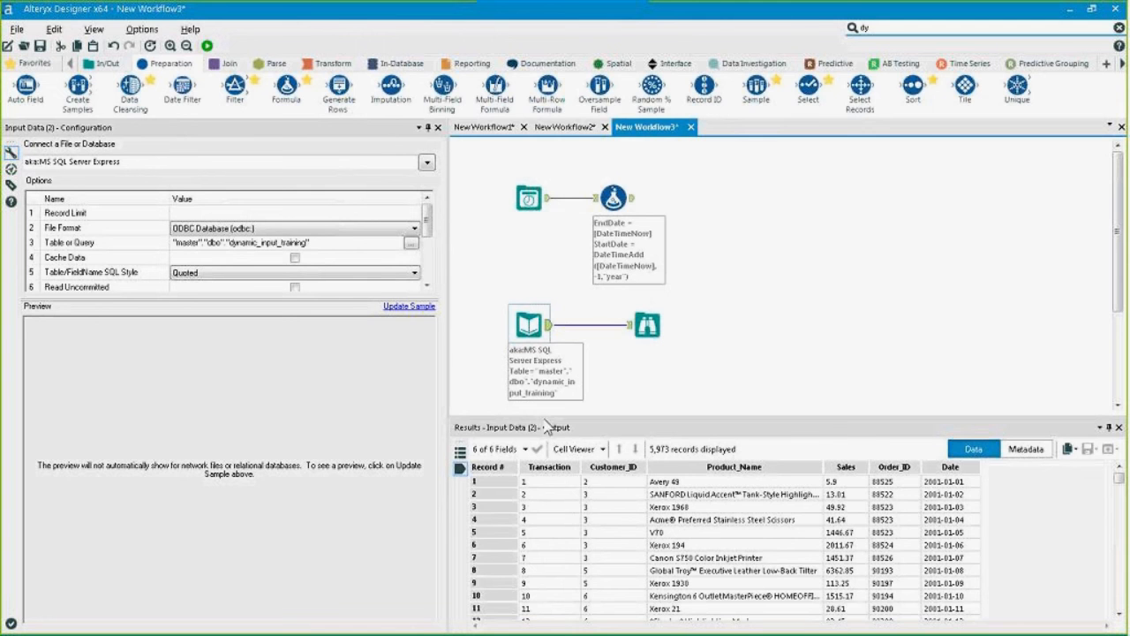
left_click_drag(939, 534, 945, 560)
left_click(955, 559)
scroll(965, 601, "down", 3)
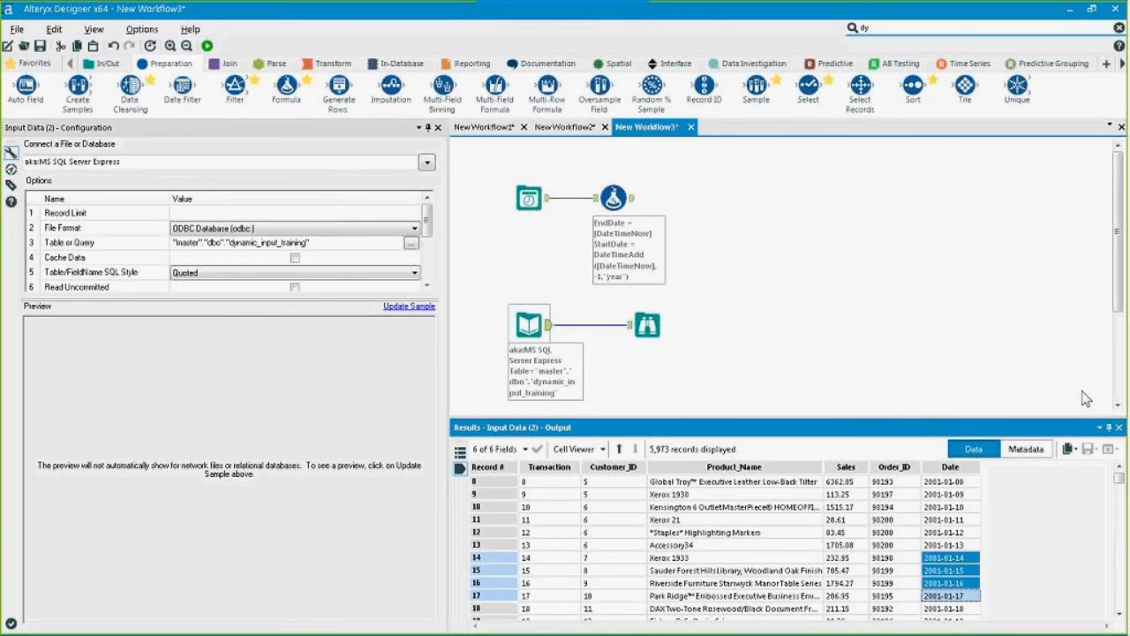
Add a Dynamic Input tool after the Formula tool and set its template to the dynamic_input_training table in aka:MS SQL Server Express.
left_click_drag(918, 31, 679, 37)
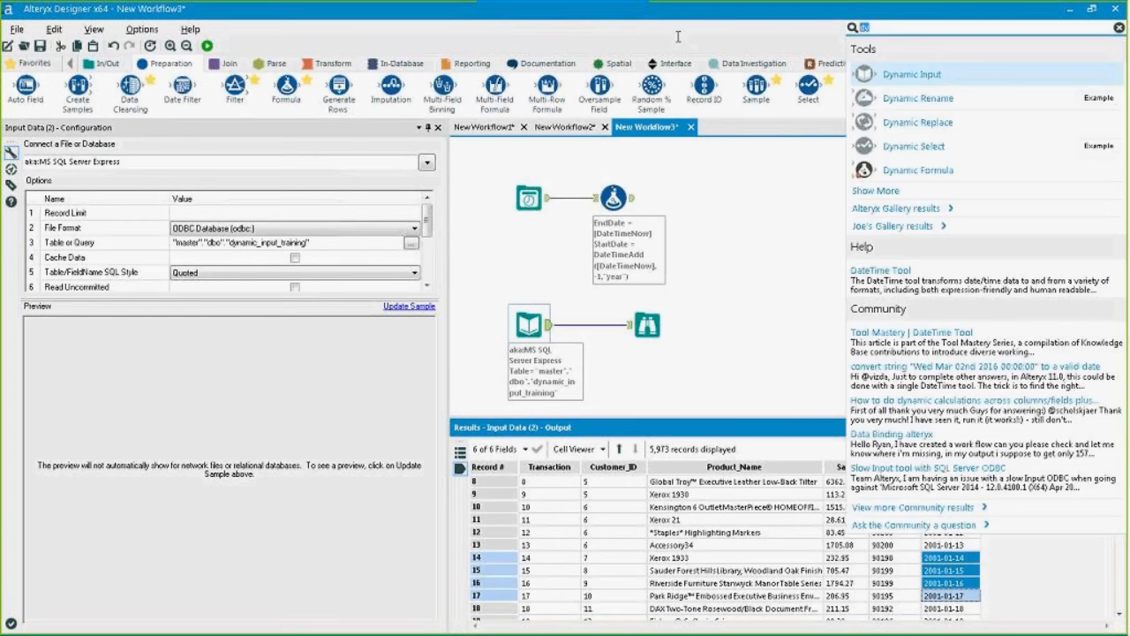
left_click_drag(892, 75, 723, 222)
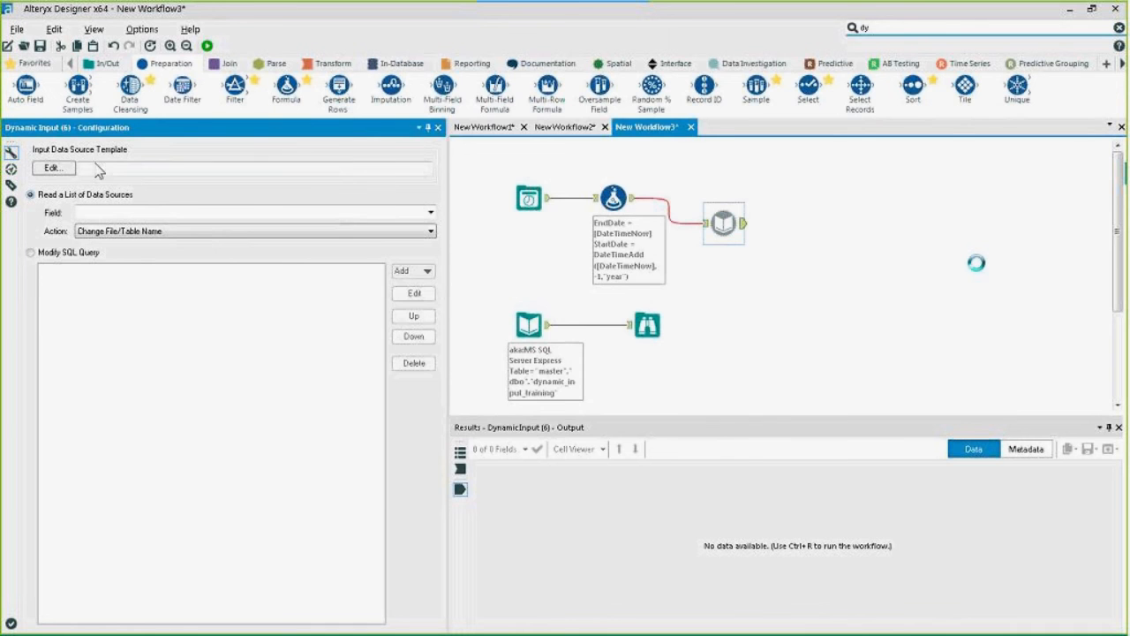
left_click(65, 170)
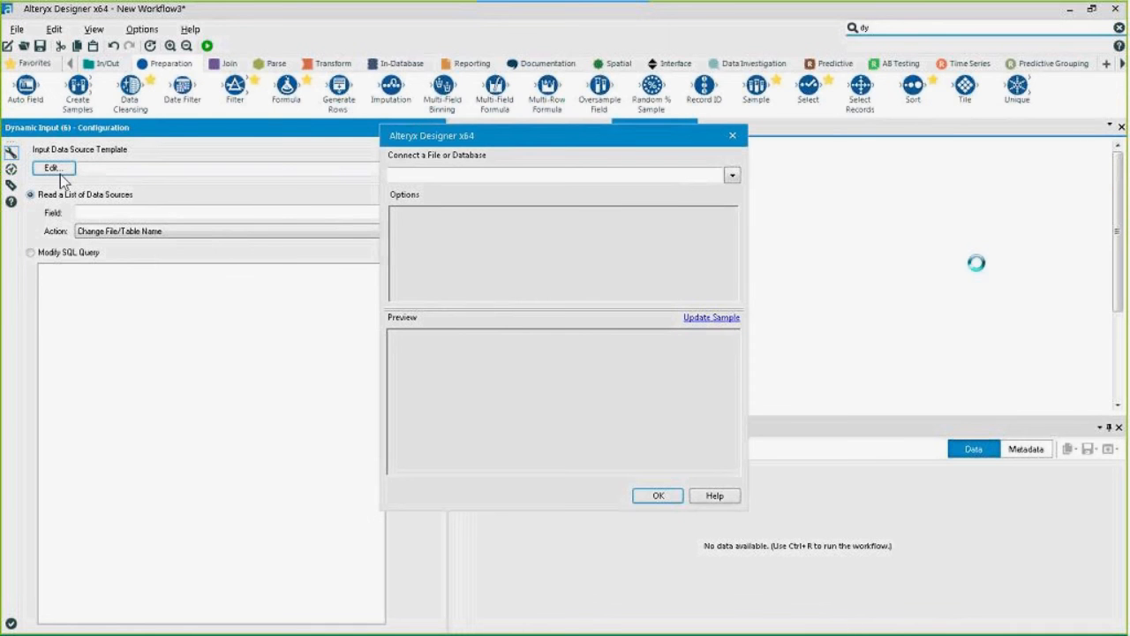
left_click(732, 175)
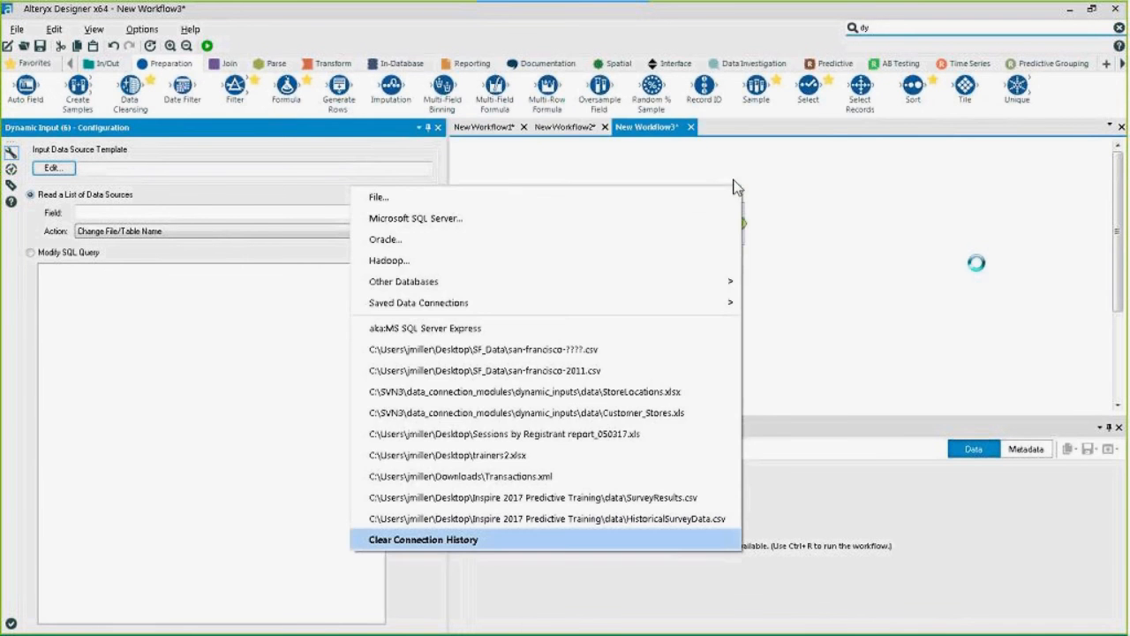
left_click(569, 325)
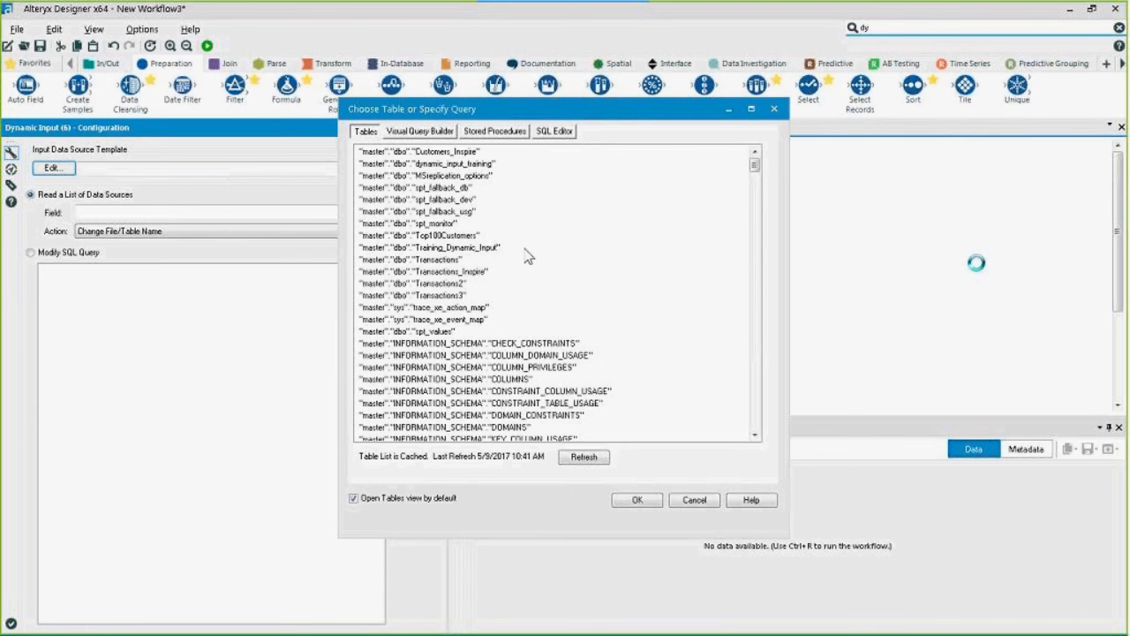
left_click(458, 166)
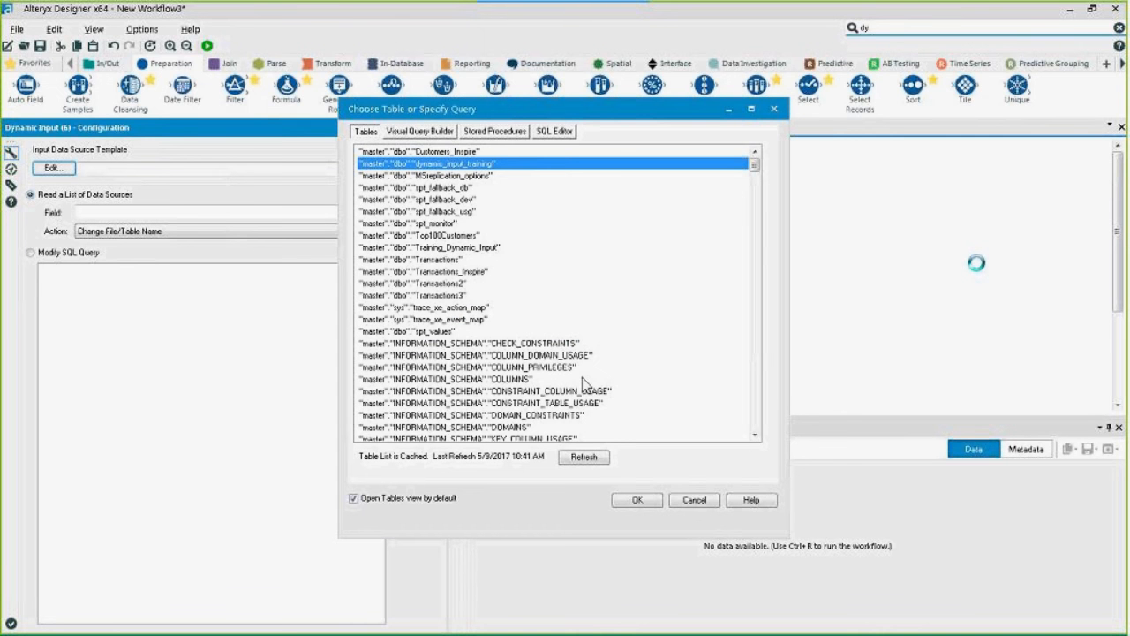
left_click(642, 499)
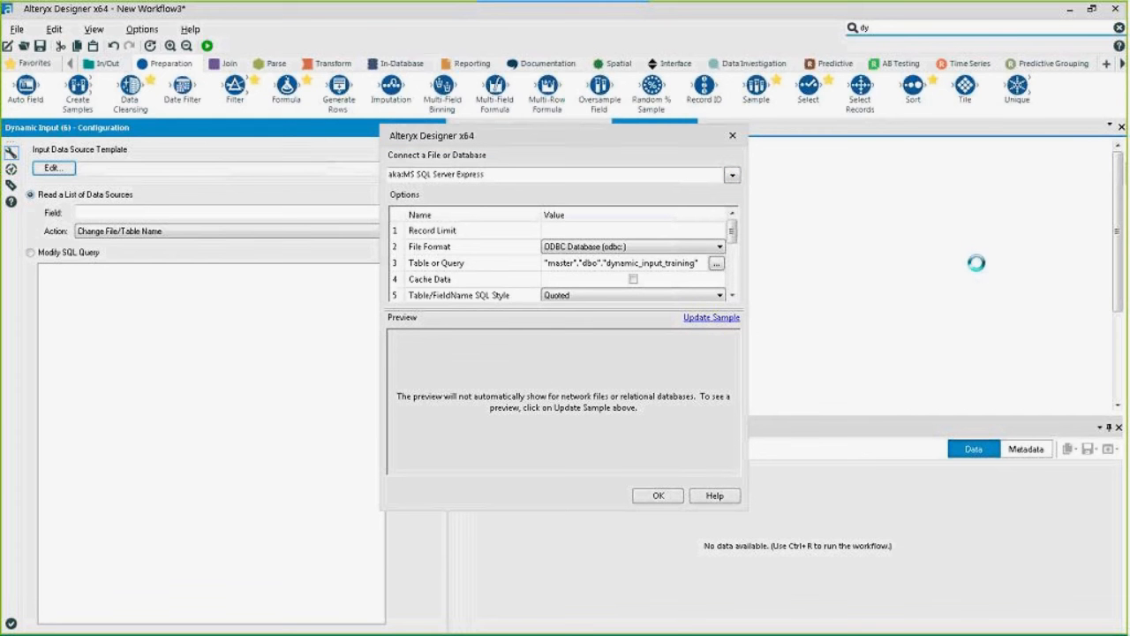
left_click(717, 264)
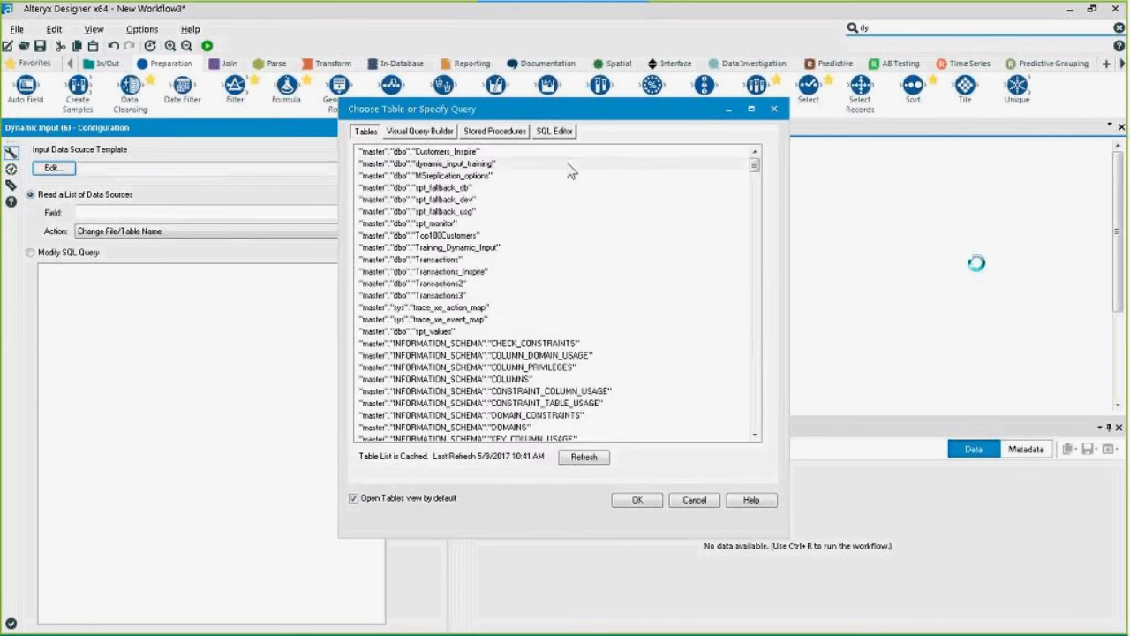
left_click(565, 133)
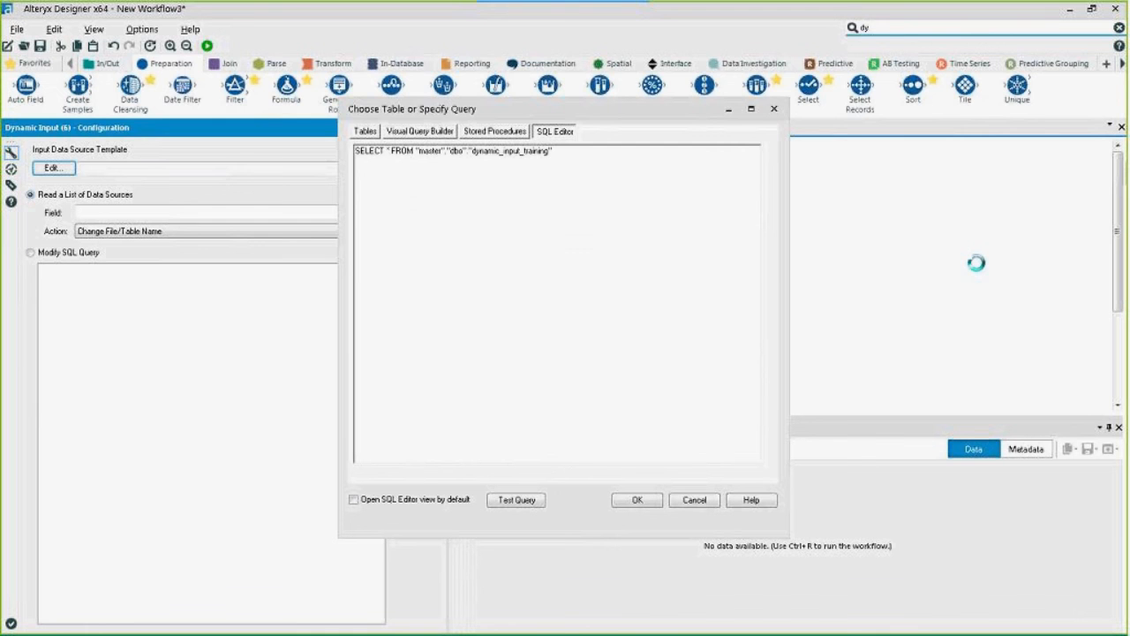
left_click(627, 200)
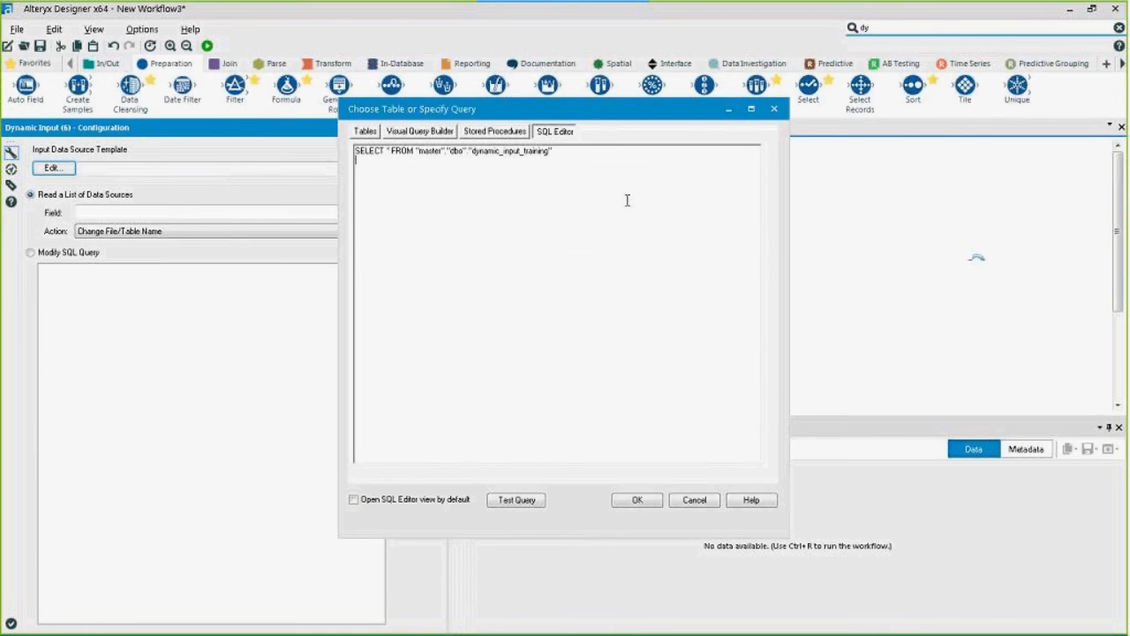
key("ctrl+v")
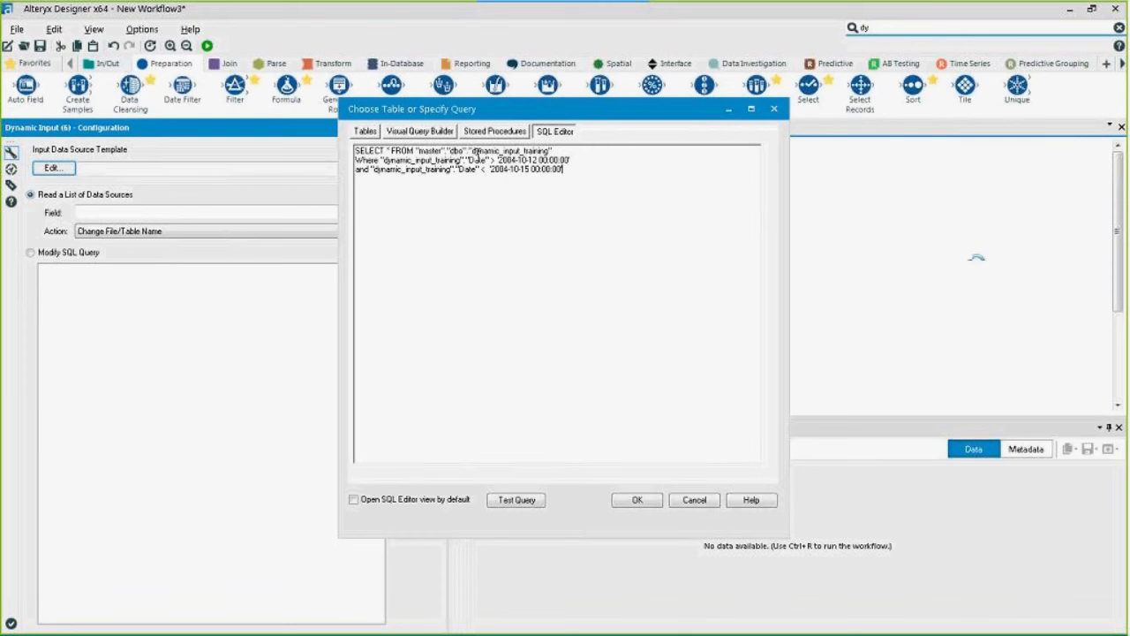
Review the two placeholder date values in the Where clause of the template query.
double_click(513, 160)
left_click(542, 159)
double_click(512, 169)
left_click(522, 168)
left_click_drag(569, 160, 490, 169)
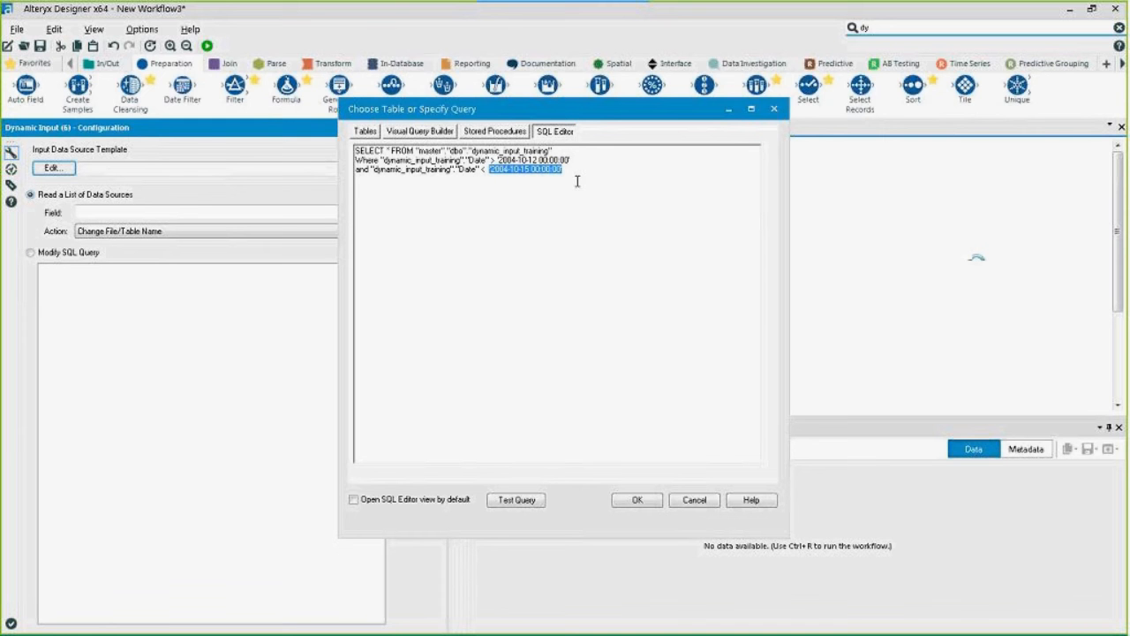
left_click_drag(569, 160, 497, 160)
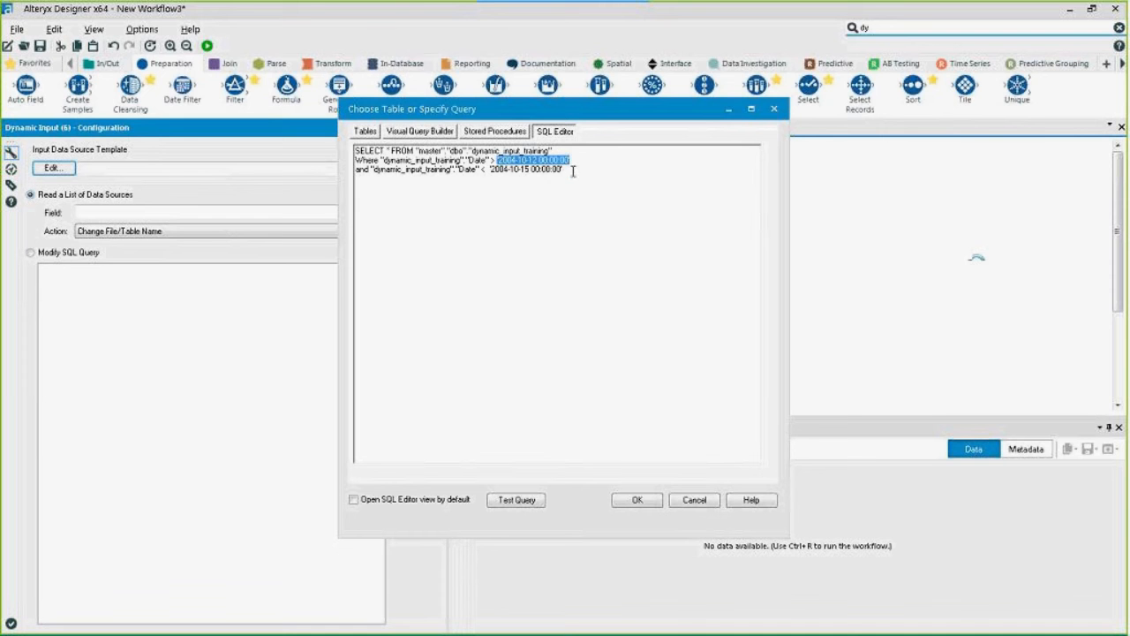
left_click_drag(570, 169, 490, 168)
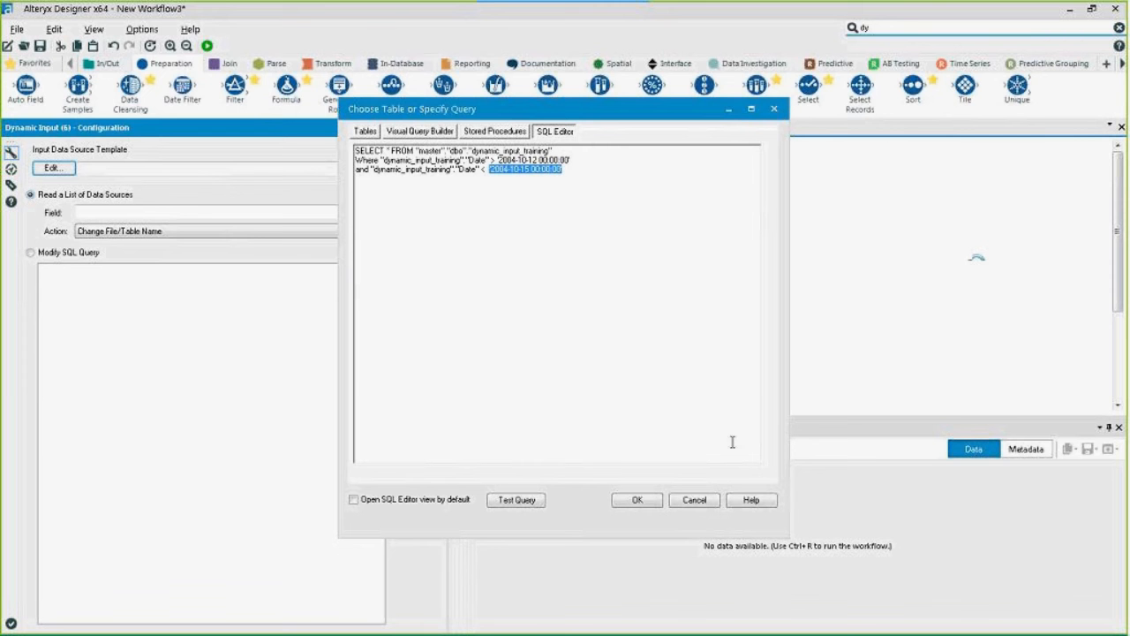
Accept the template query and set the Dynamic Input tool to Modify SQL Query.
left_click(633, 500)
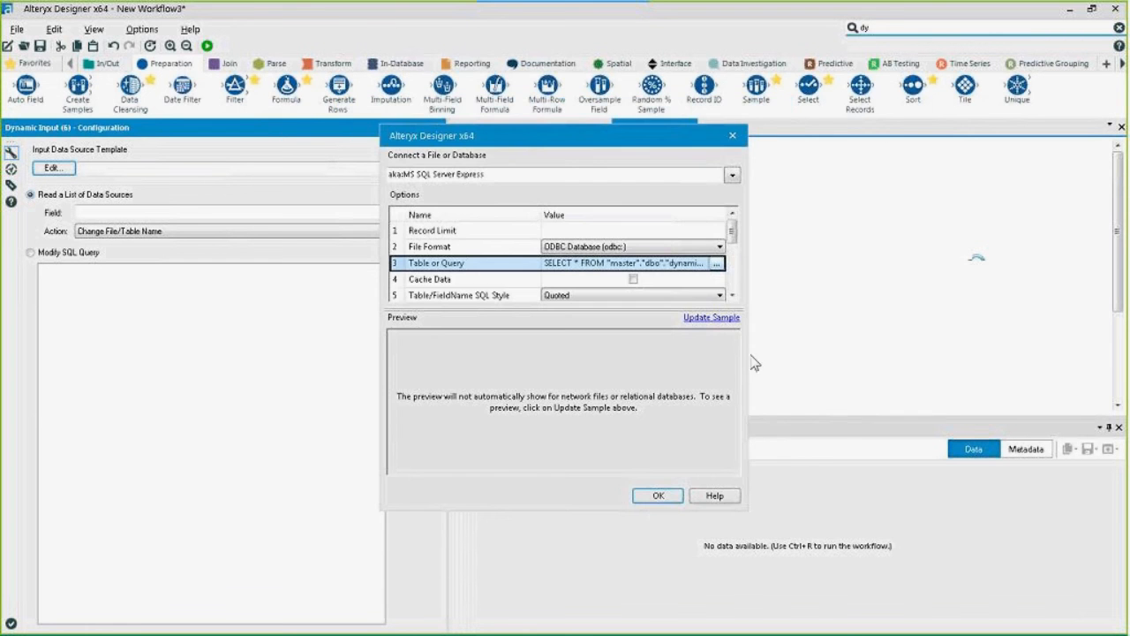
left_click(656, 496)
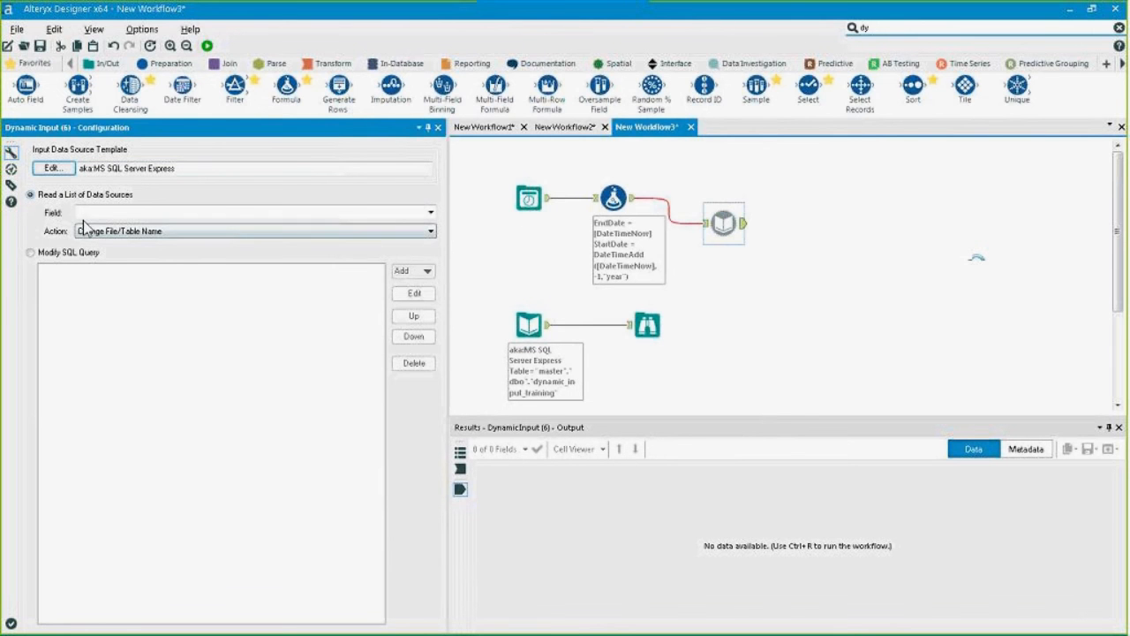
left_click(58, 250)
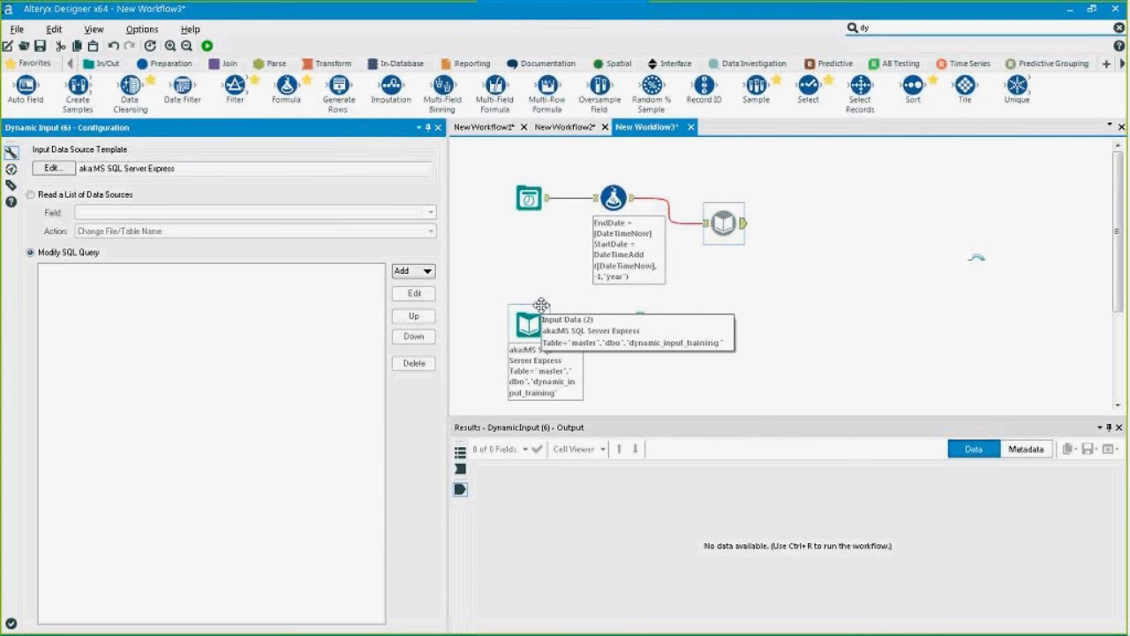
left_click(417, 270)
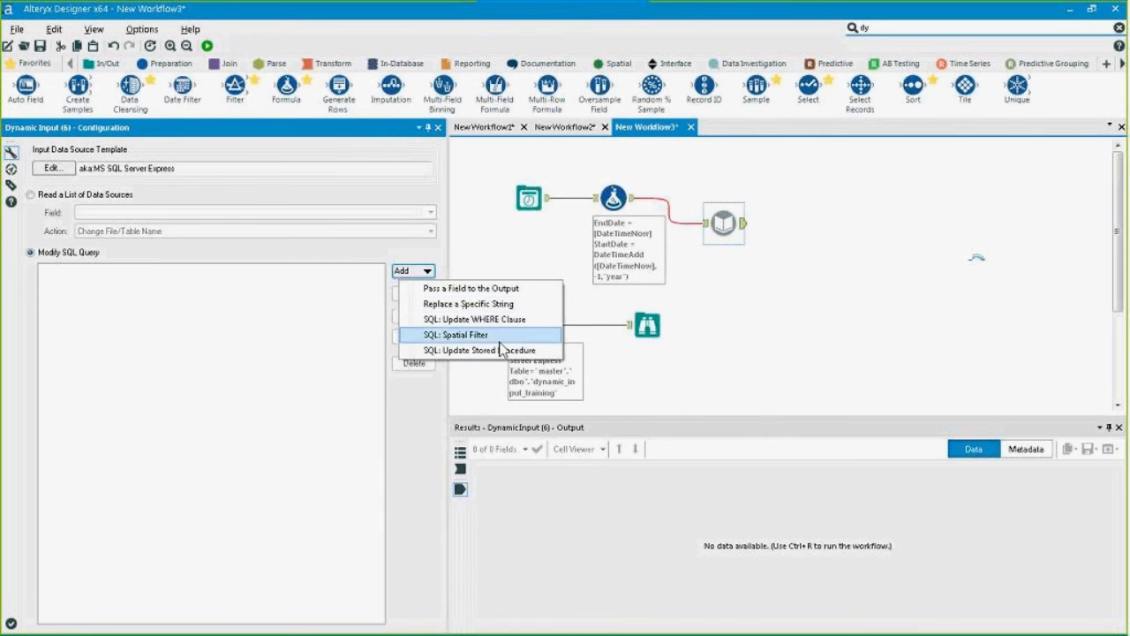
left_click(499, 310)
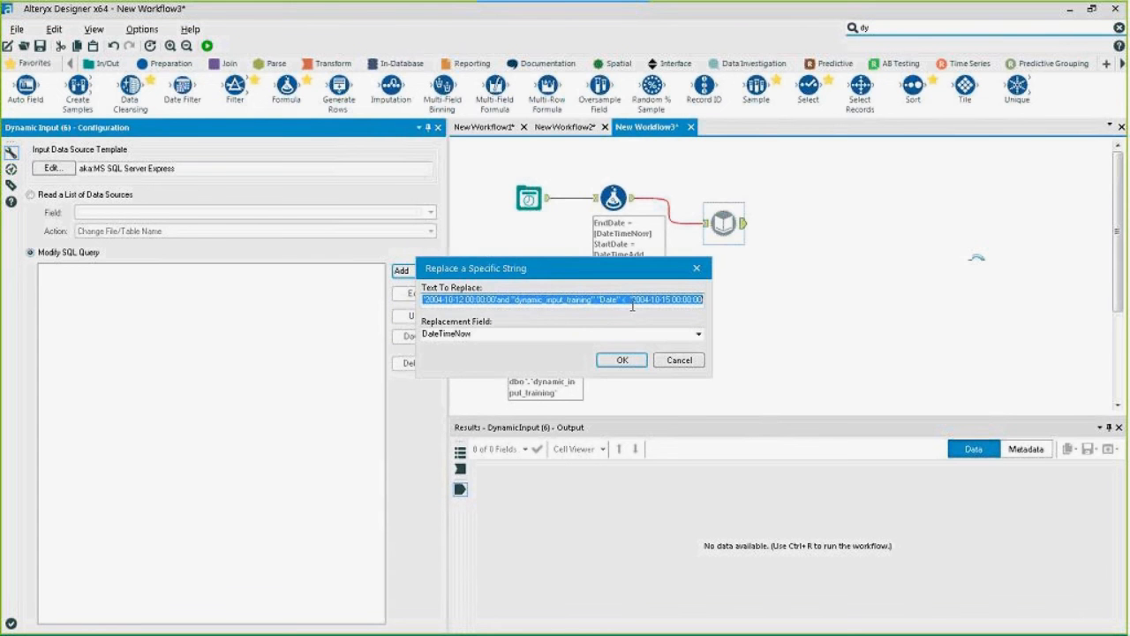
left_click_drag(684, 301, 281, 302)
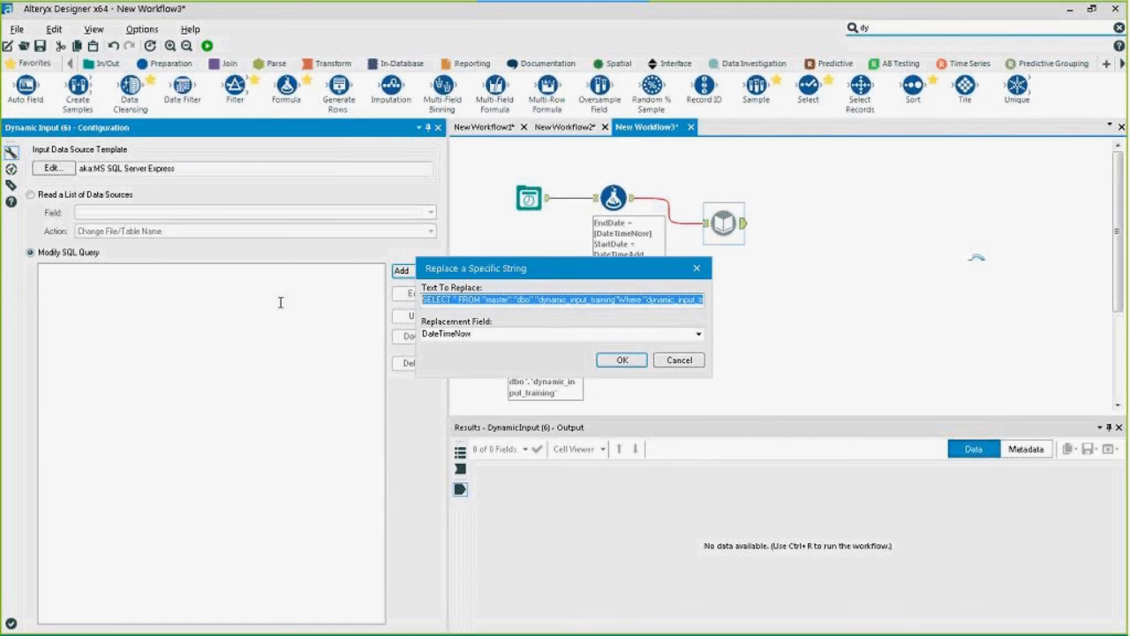
left_click(604, 302)
left_click_drag(645, 301, 708, 303)
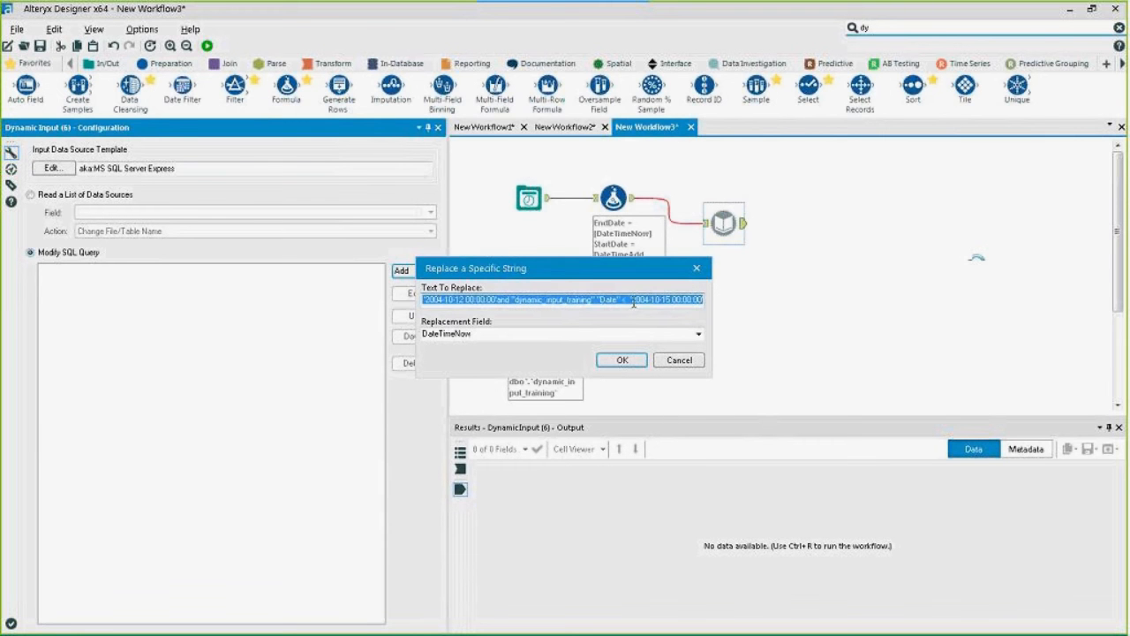
left_click_drag(459, 302, 295, 300)
key("BackSpace")
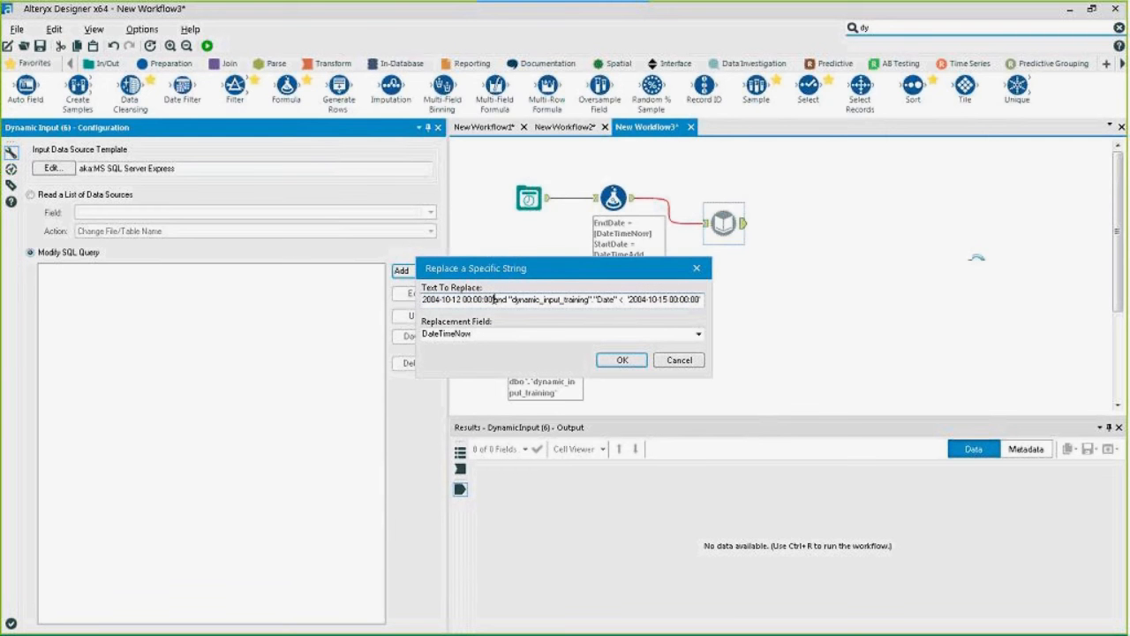
left_click_drag(493, 299, 751, 322)
key("BackSpace")
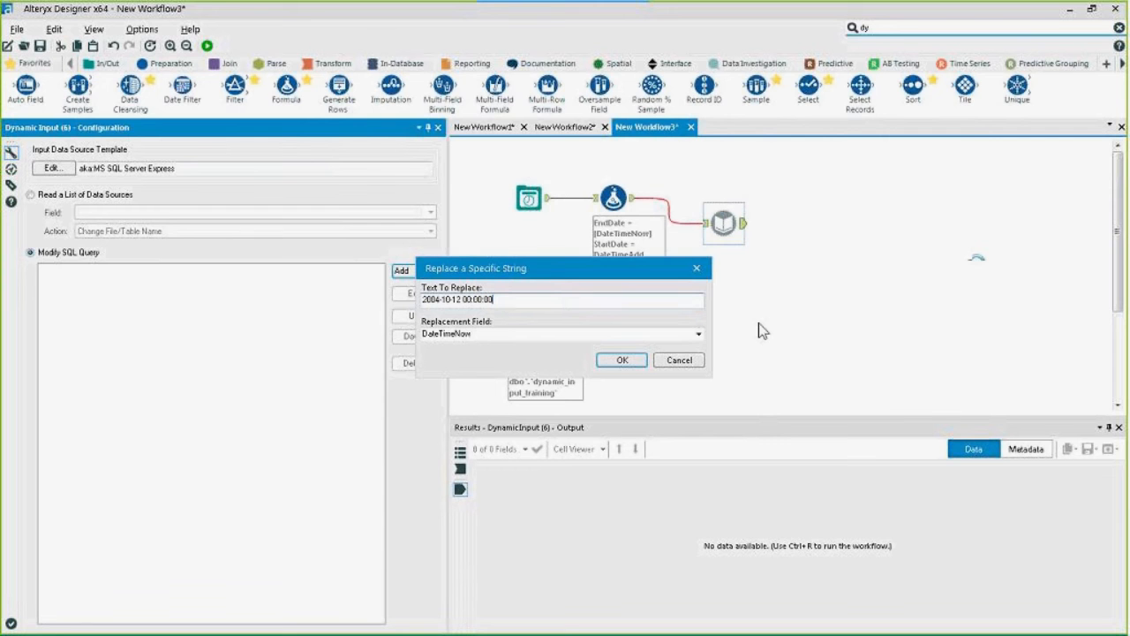
left_click(695, 335)
left_click(537, 365)
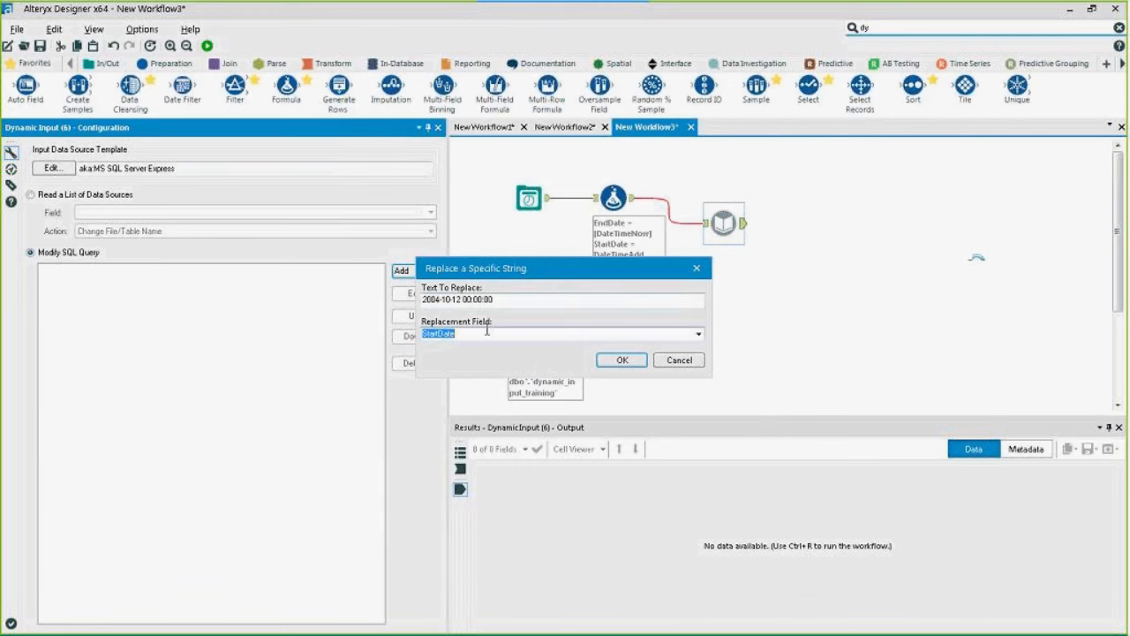
left_click(607, 361)
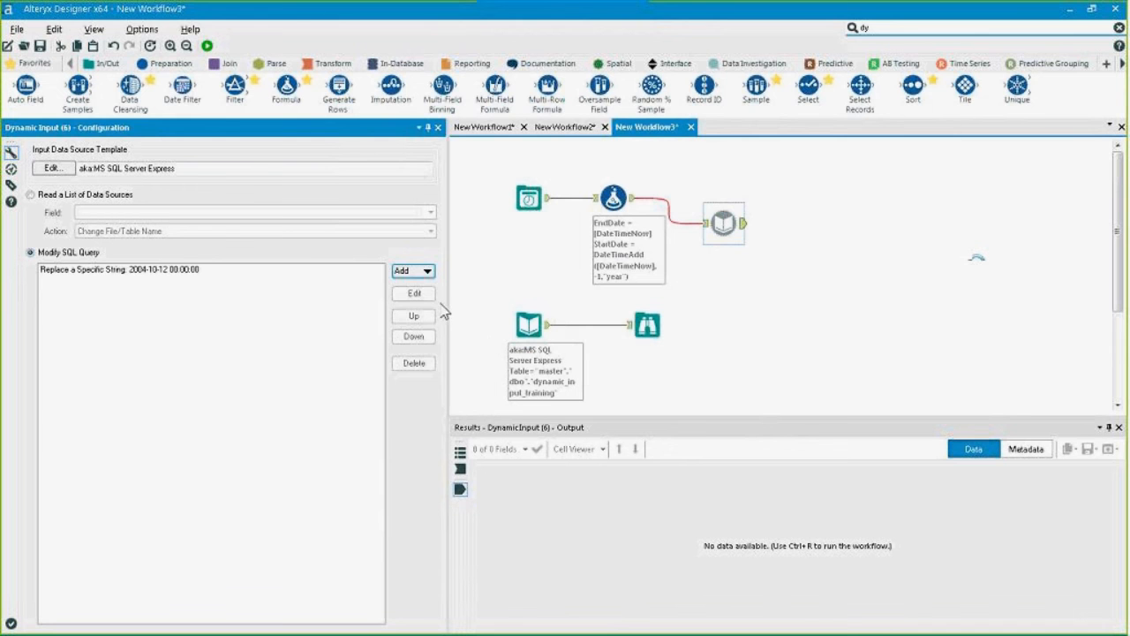
left_click(422, 271)
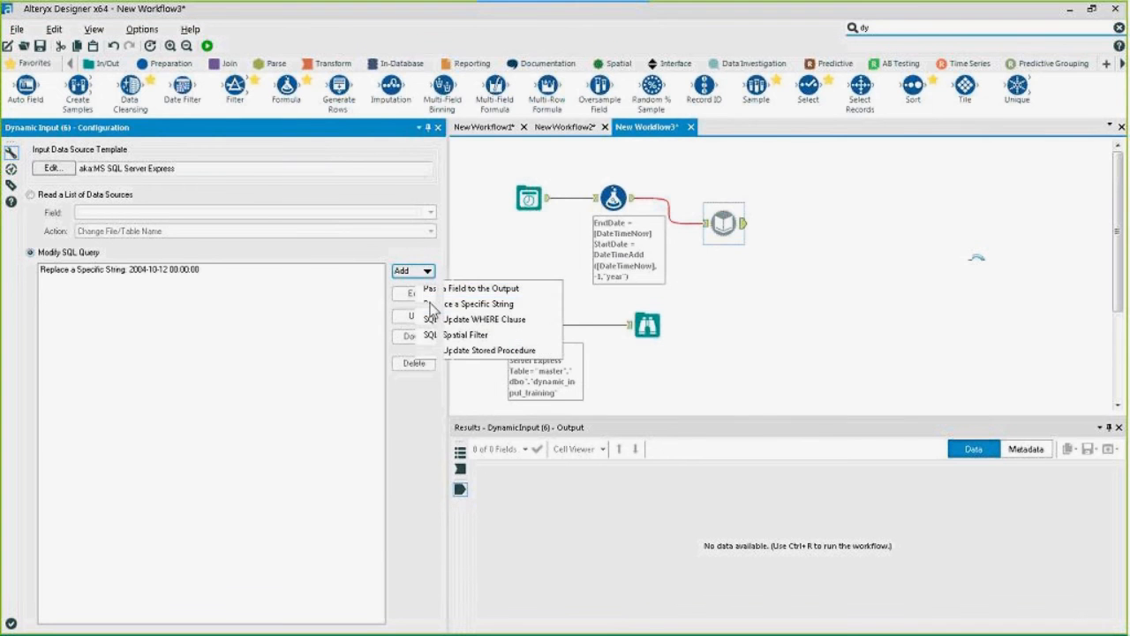
left_click(432, 306)
left_click_drag(634, 298, 3, 240)
key("BackSpace")
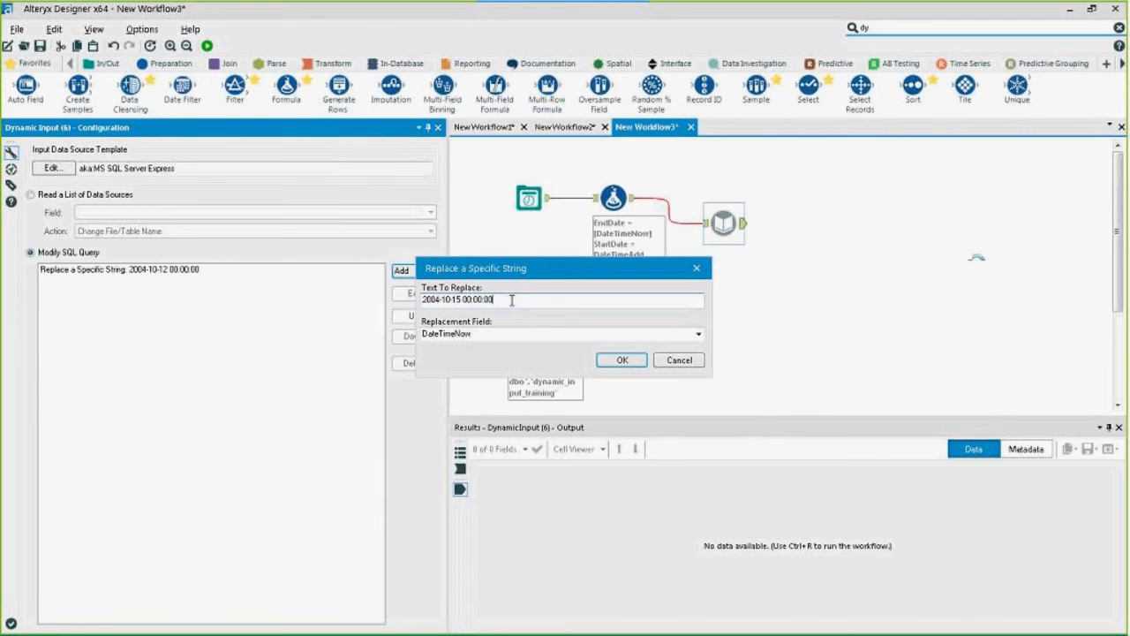
left_click(698, 335)
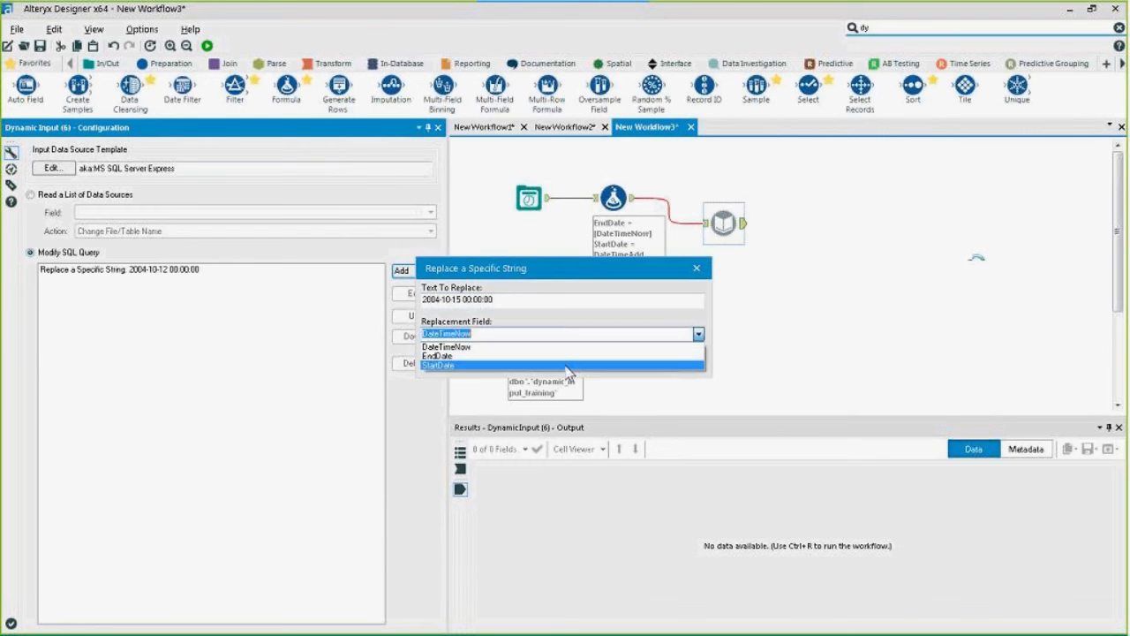
left_click(565, 356)
left_click(622, 362)
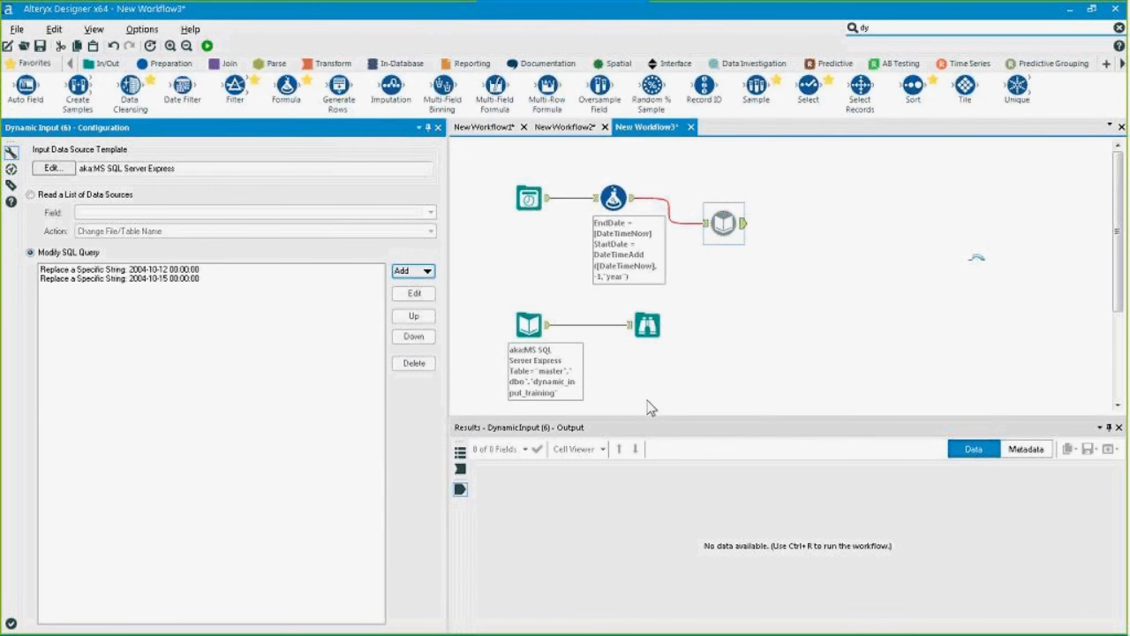
Run the workflow and examine the Date values in the Dynamic Input tool's output.
left_click_drag(200, 168, 78, 168)
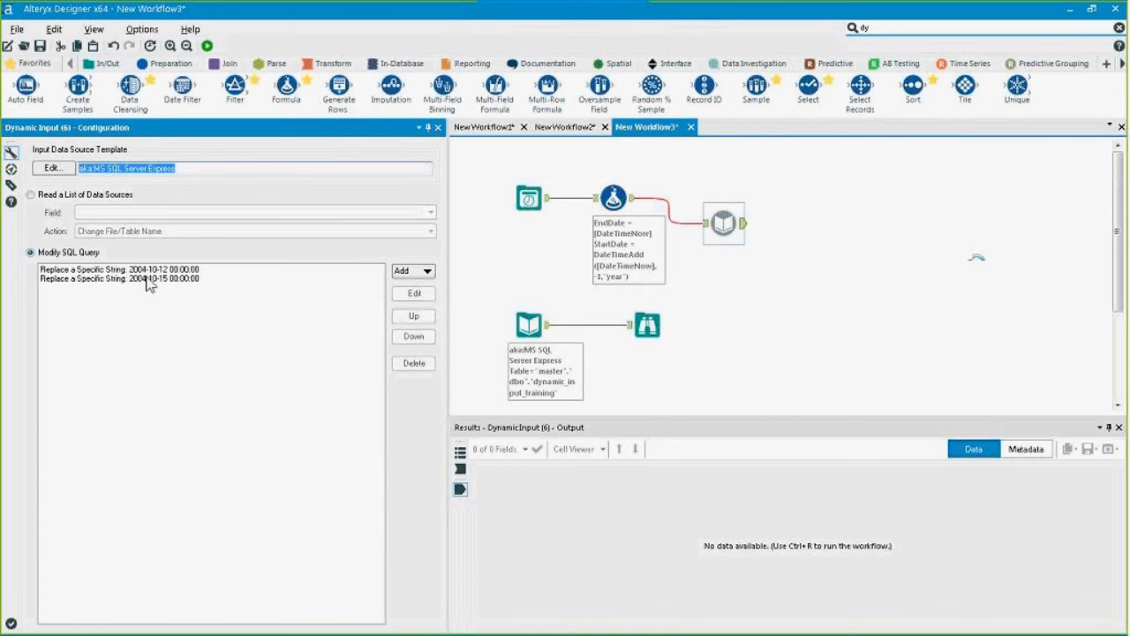
key("ctrl+r")
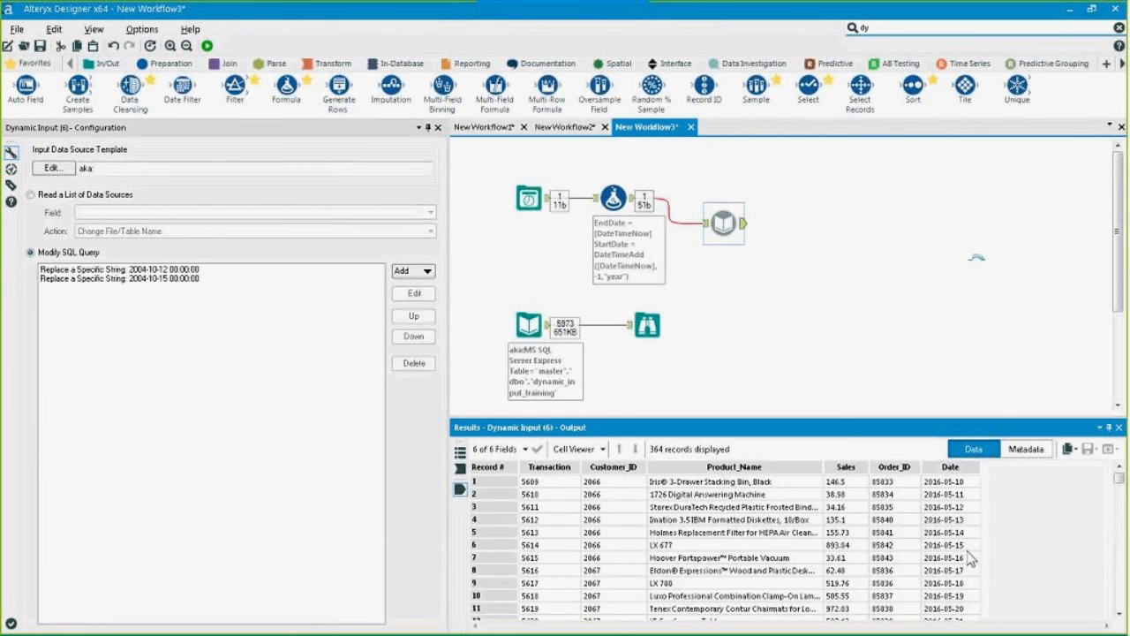
left_click_drag(943, 482, 971, 609)
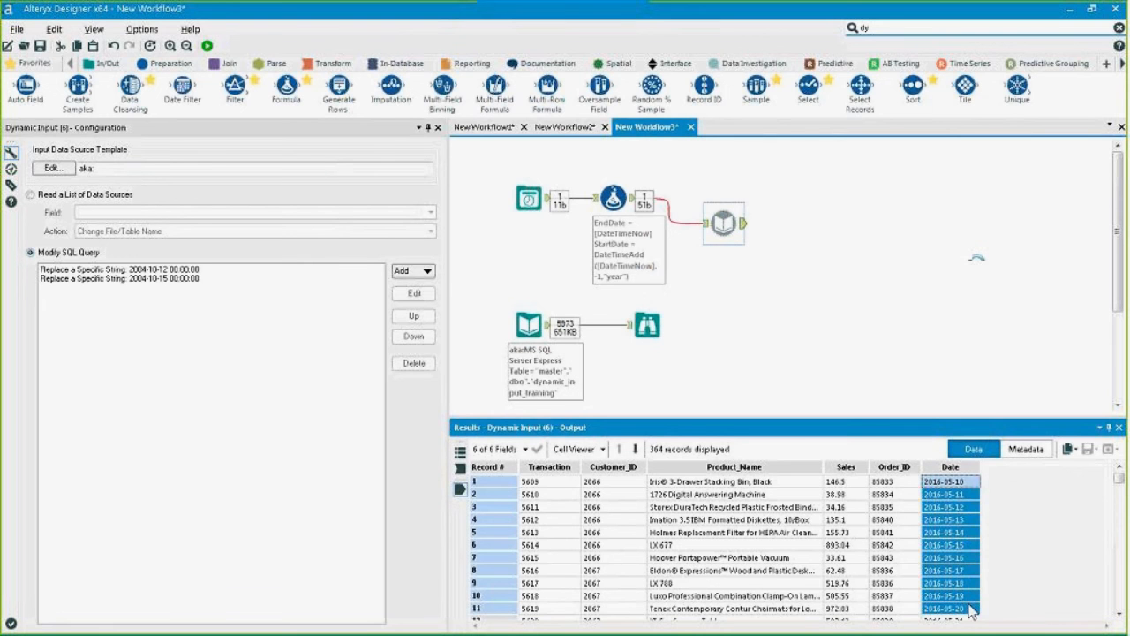
left_click(961, 483)
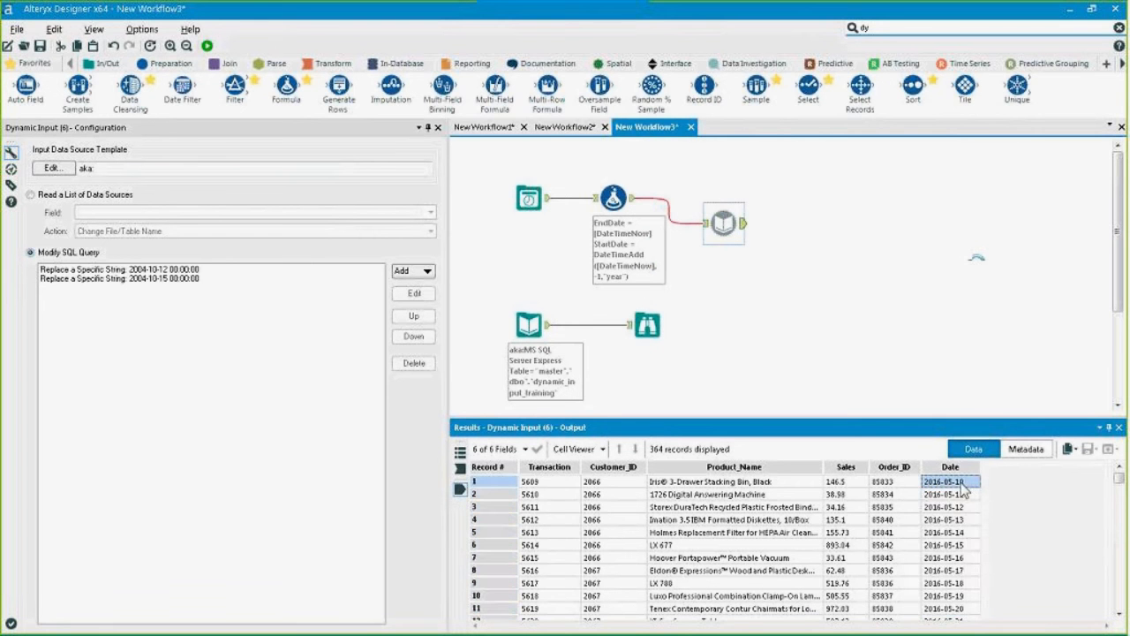
left_click_drag(961, 483, 949, 490)
left_click(947, 482)
scroll(958, 501, "down", 8)
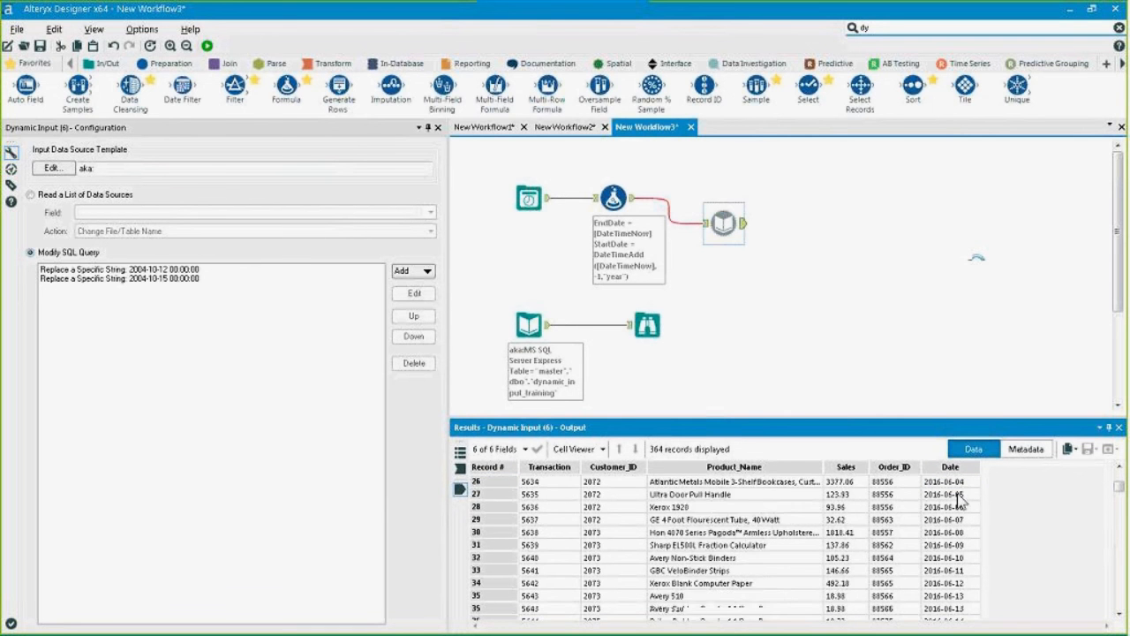
scroll(959, 501, "down", 7)
left_click_drag(950, 494, 963, 575)
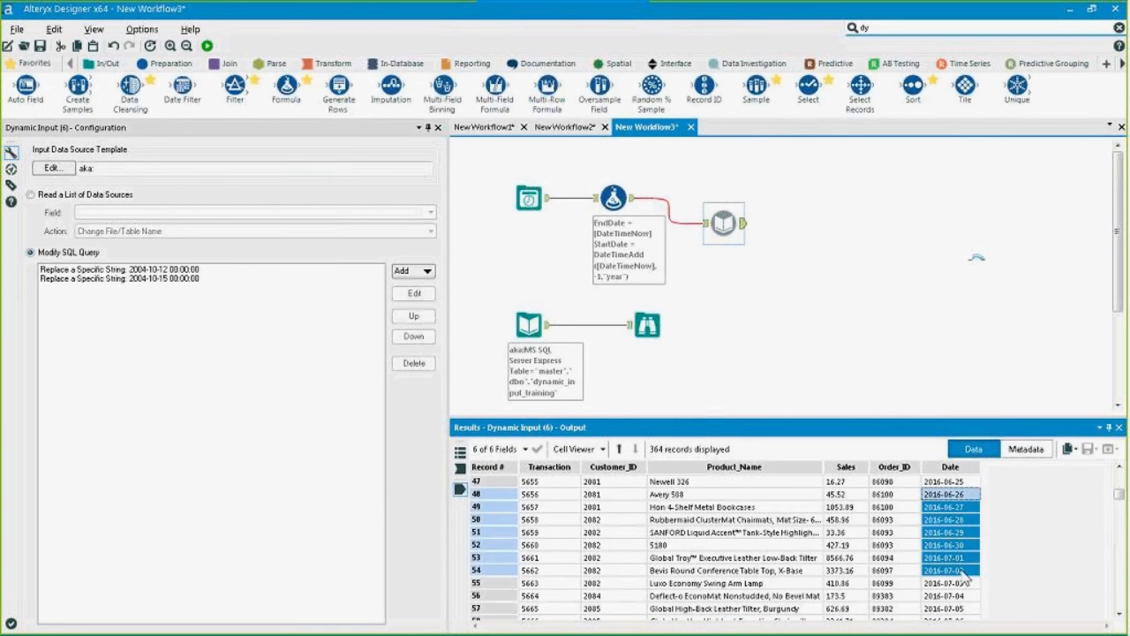
Examine the remaining Date values down to the last records of the Dynamic Input output.
scroll(965, 576, "down", 20)
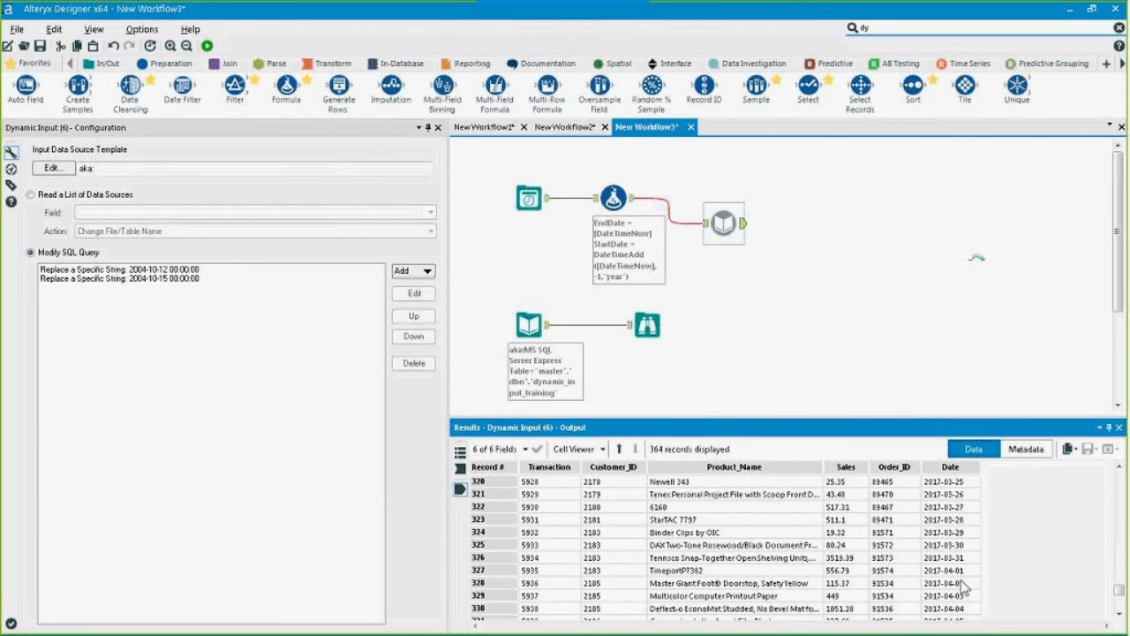
scroll(965, 588, "down", 10)
left_click_drag(965, 608, 808, 433)
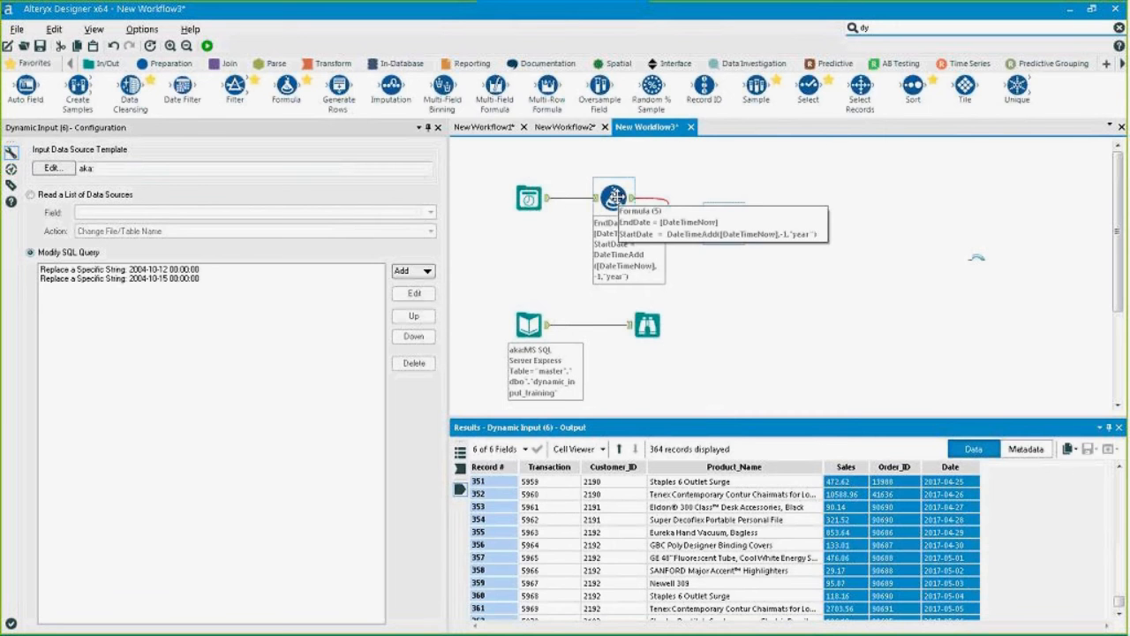
Change the interval unit in the Formula tool's StartDate expression to "month" and rerun the workflow.
left_click(614, 196)
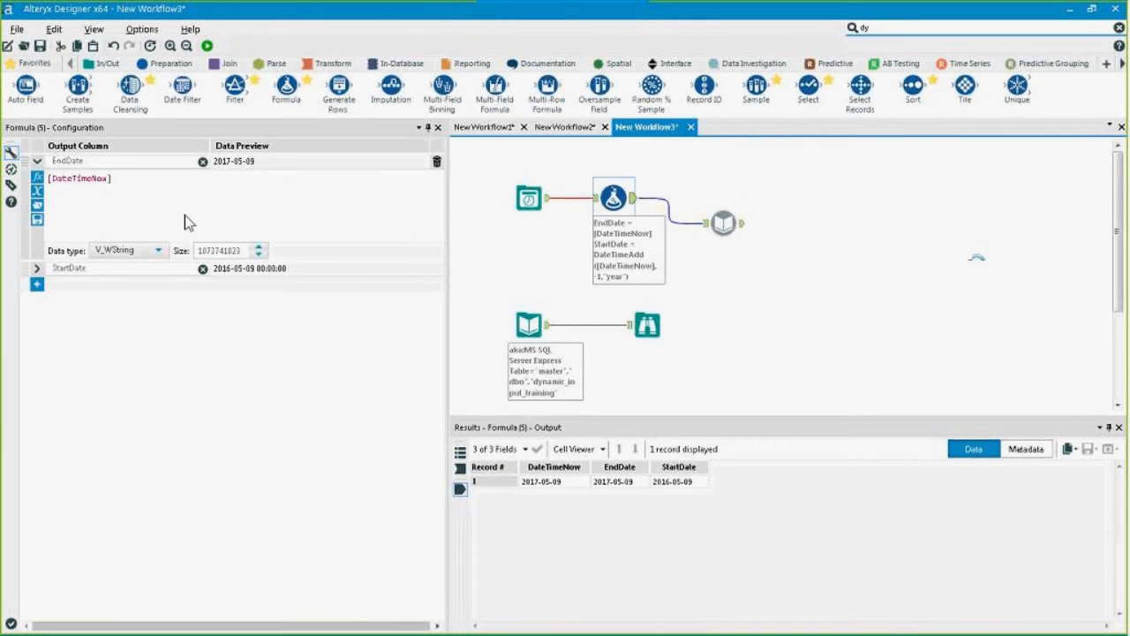
left_click(36, 267)
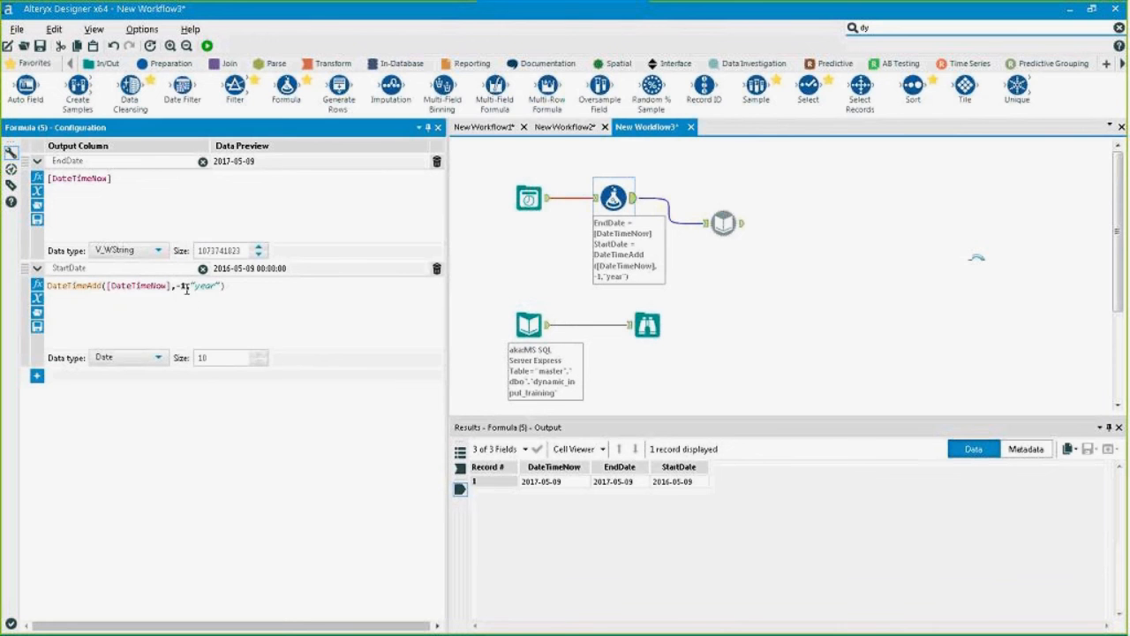
double_click(205, 285)
type("month")
key("ctrl+r")
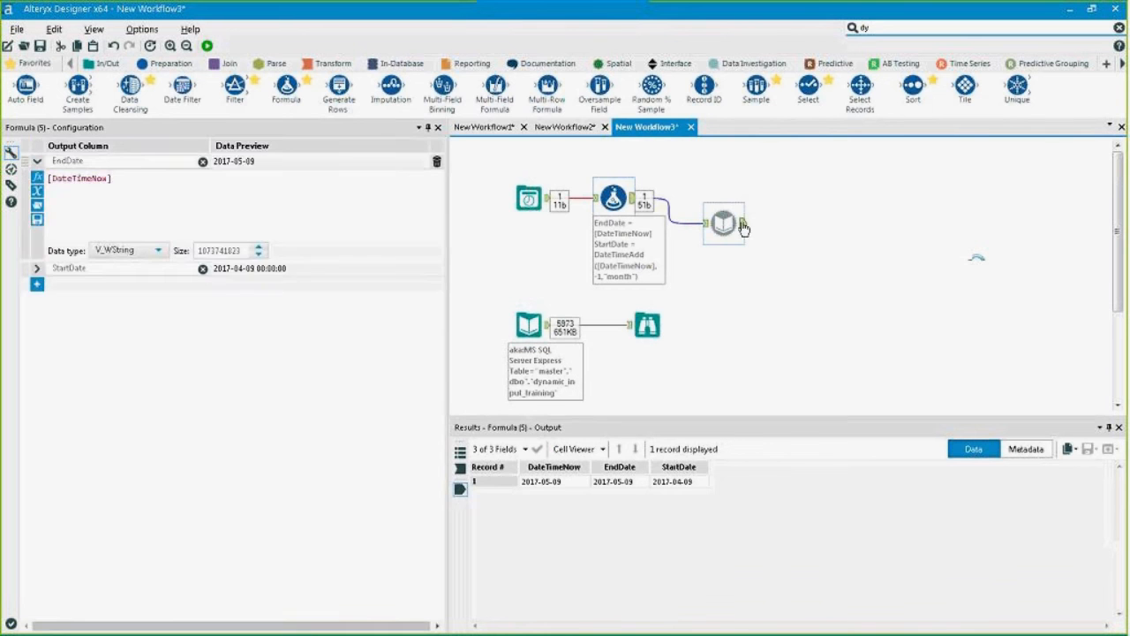
Check the dates of the records that the Dynamic Input tool returns for the one-month range.
left_click(742, 226)
left_click(950, 559)
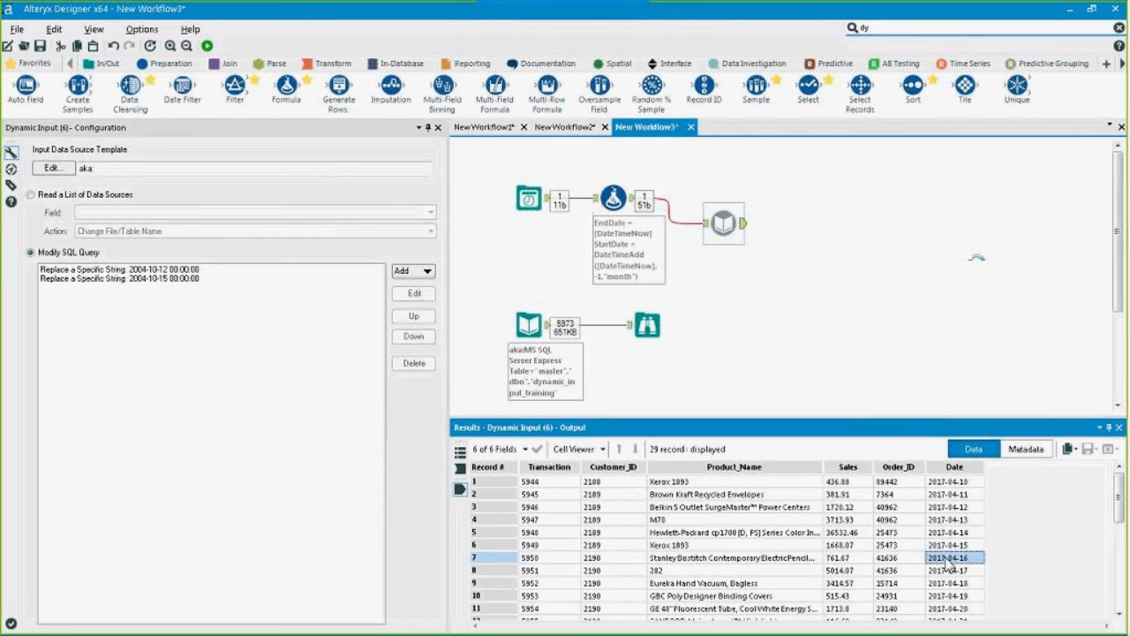
scroll(951, 566, "down", 5)
scroll(958, 552, "up", 5)
scroll(963, 548, "down", 5)
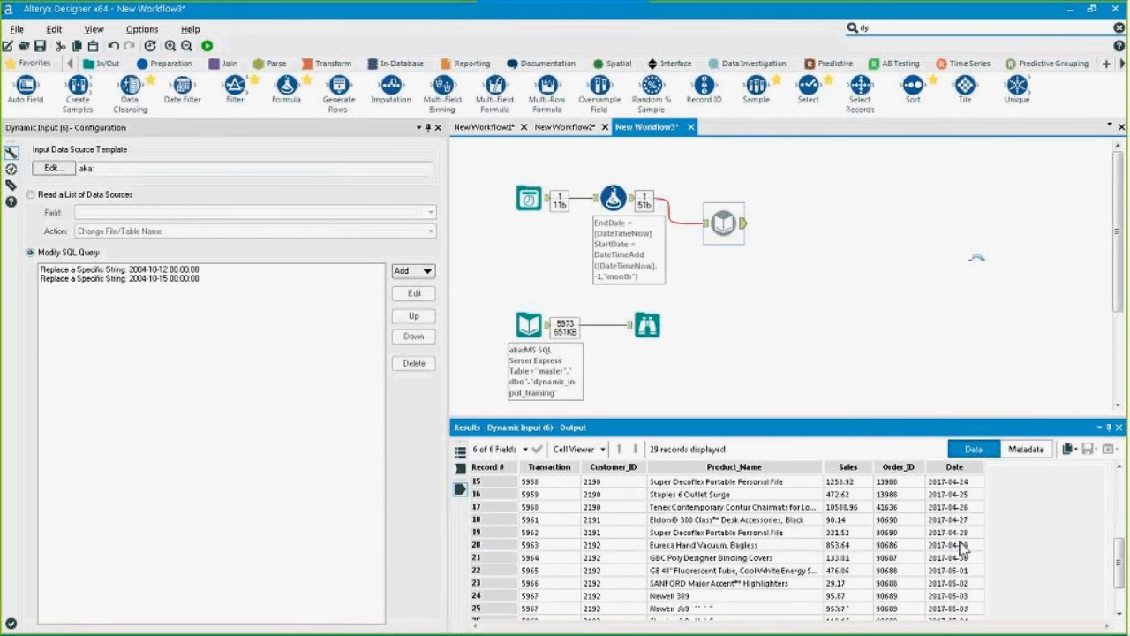
scroll(963, 548, "up", 5)
Move the Dynamic Input tool into line with the Formula tool on the canvas.
left_click_drag(724, 220, 715, 196)
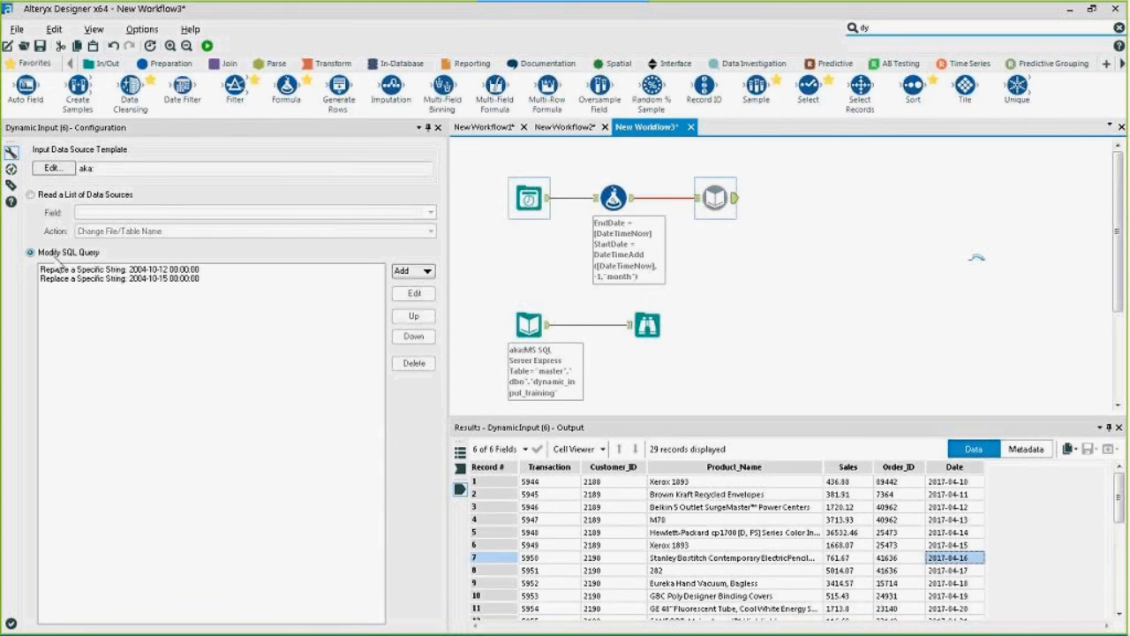
left_click(218, 314)
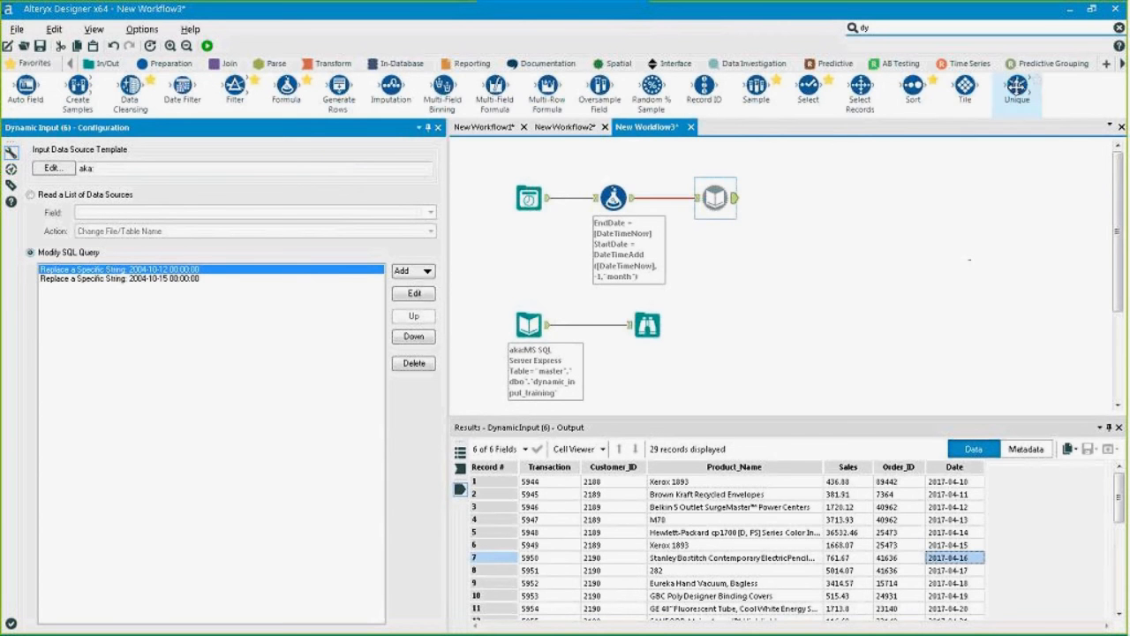
Minimize the Alteryx Designer window and the SF_Data folder window.
left_click(1069, 8)
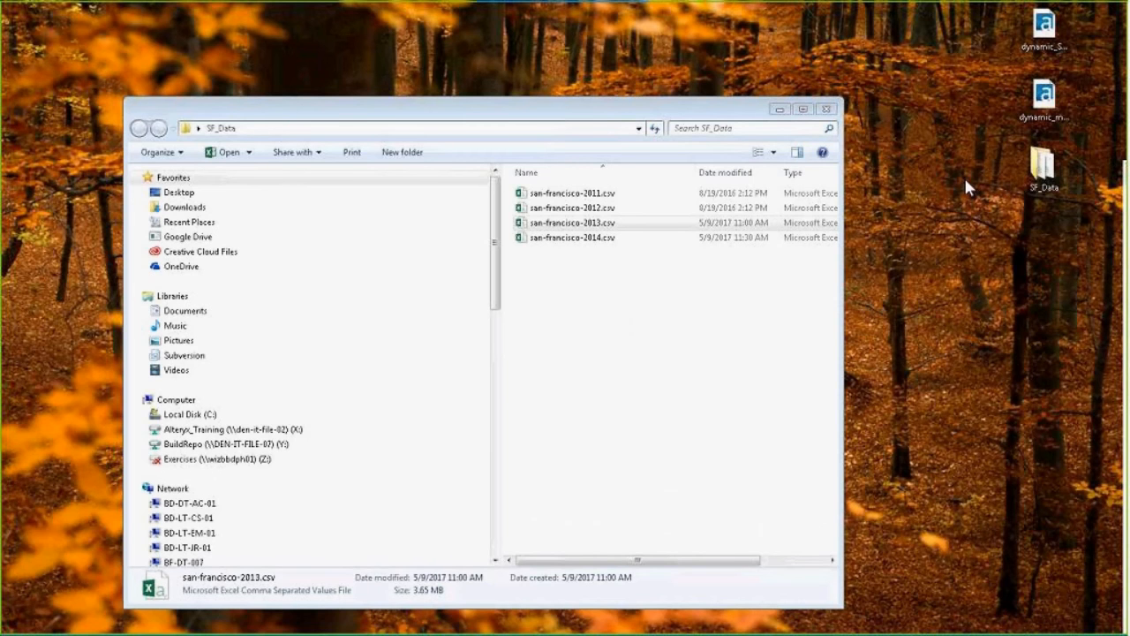
left_click(775, 110)
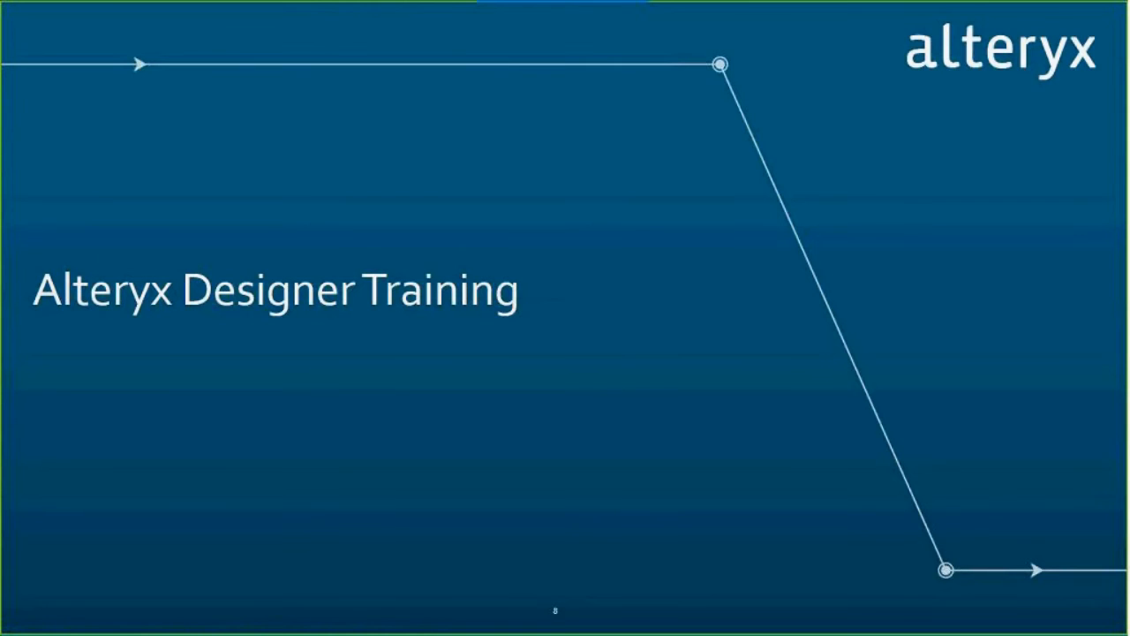
key("Right")
key("Right")
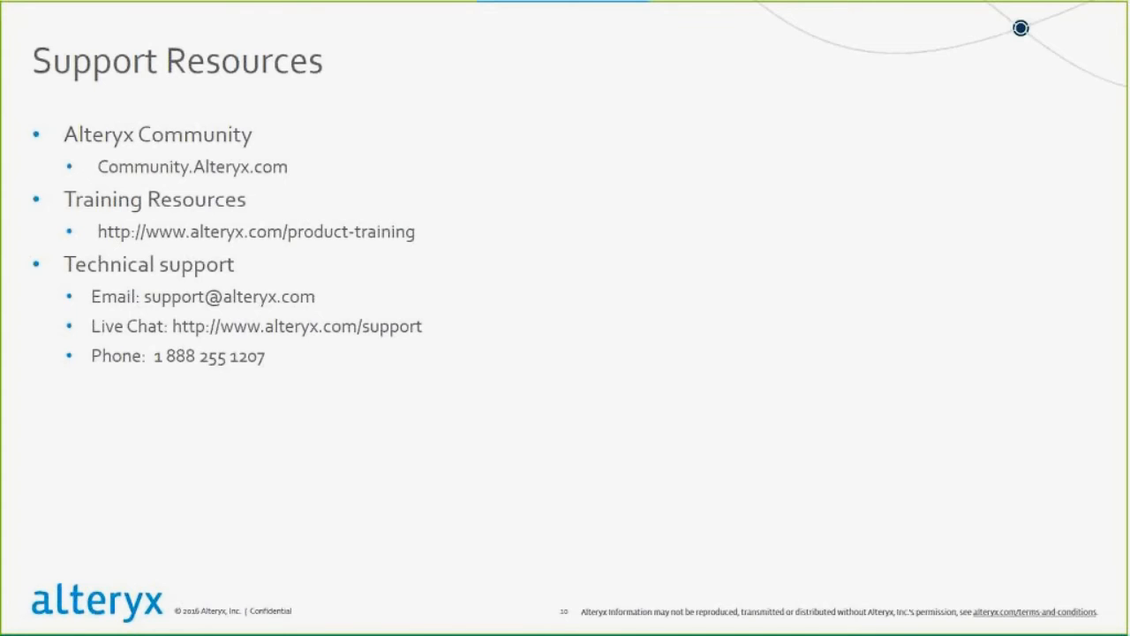